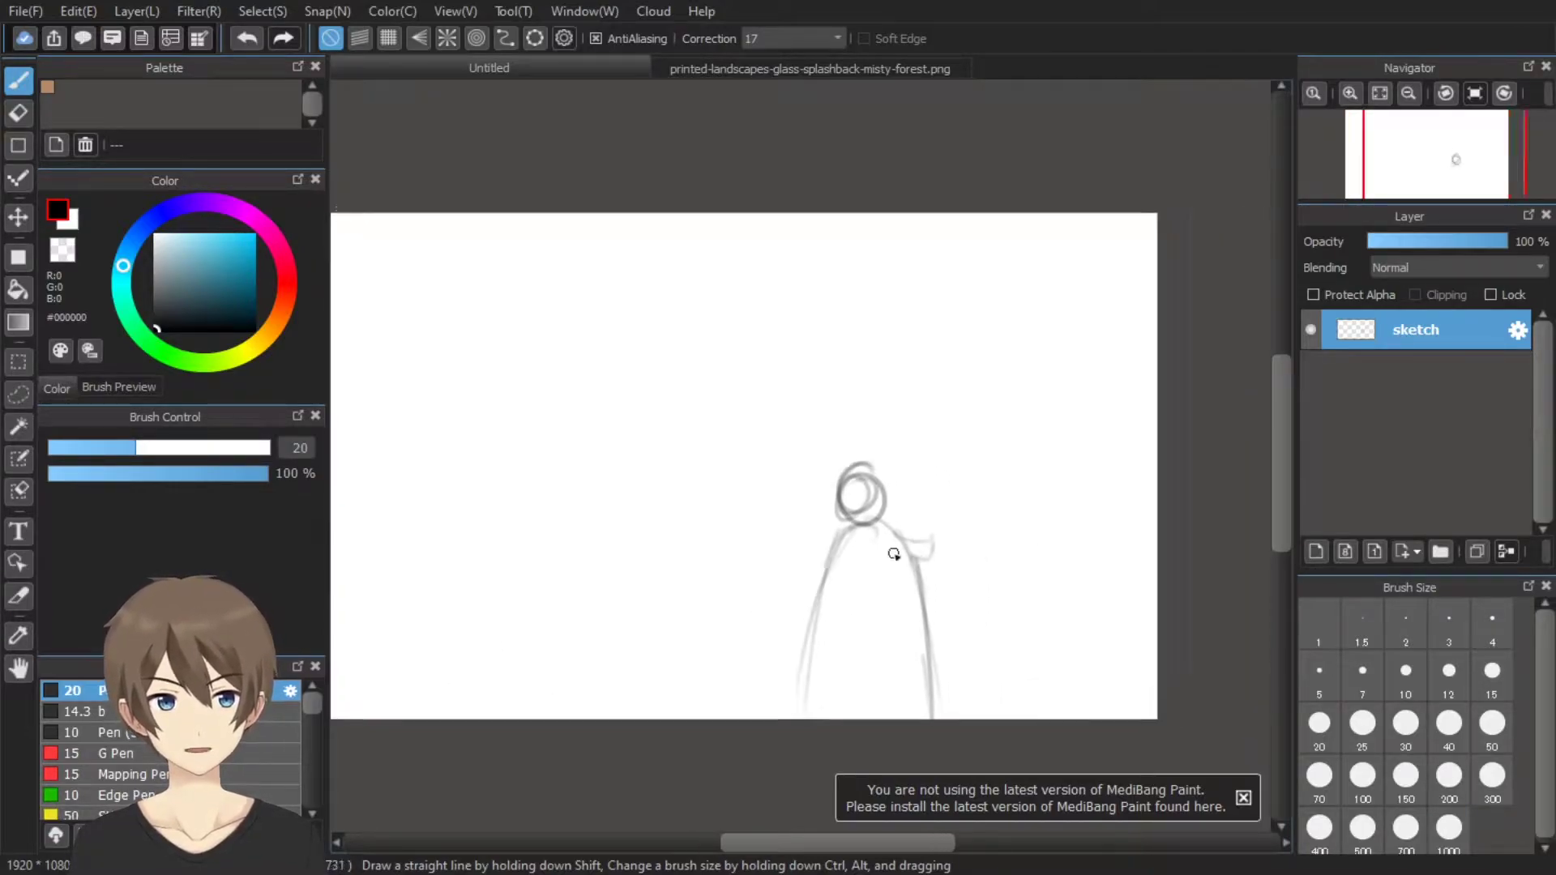
Erase the stray marks beside the cloaked figure sketch and return to the Pen
{"action": "left_click_drag", "start_coordinate": [740, 596], "coordinate": [681, 535]}
{"action": "key", "text": "p"}
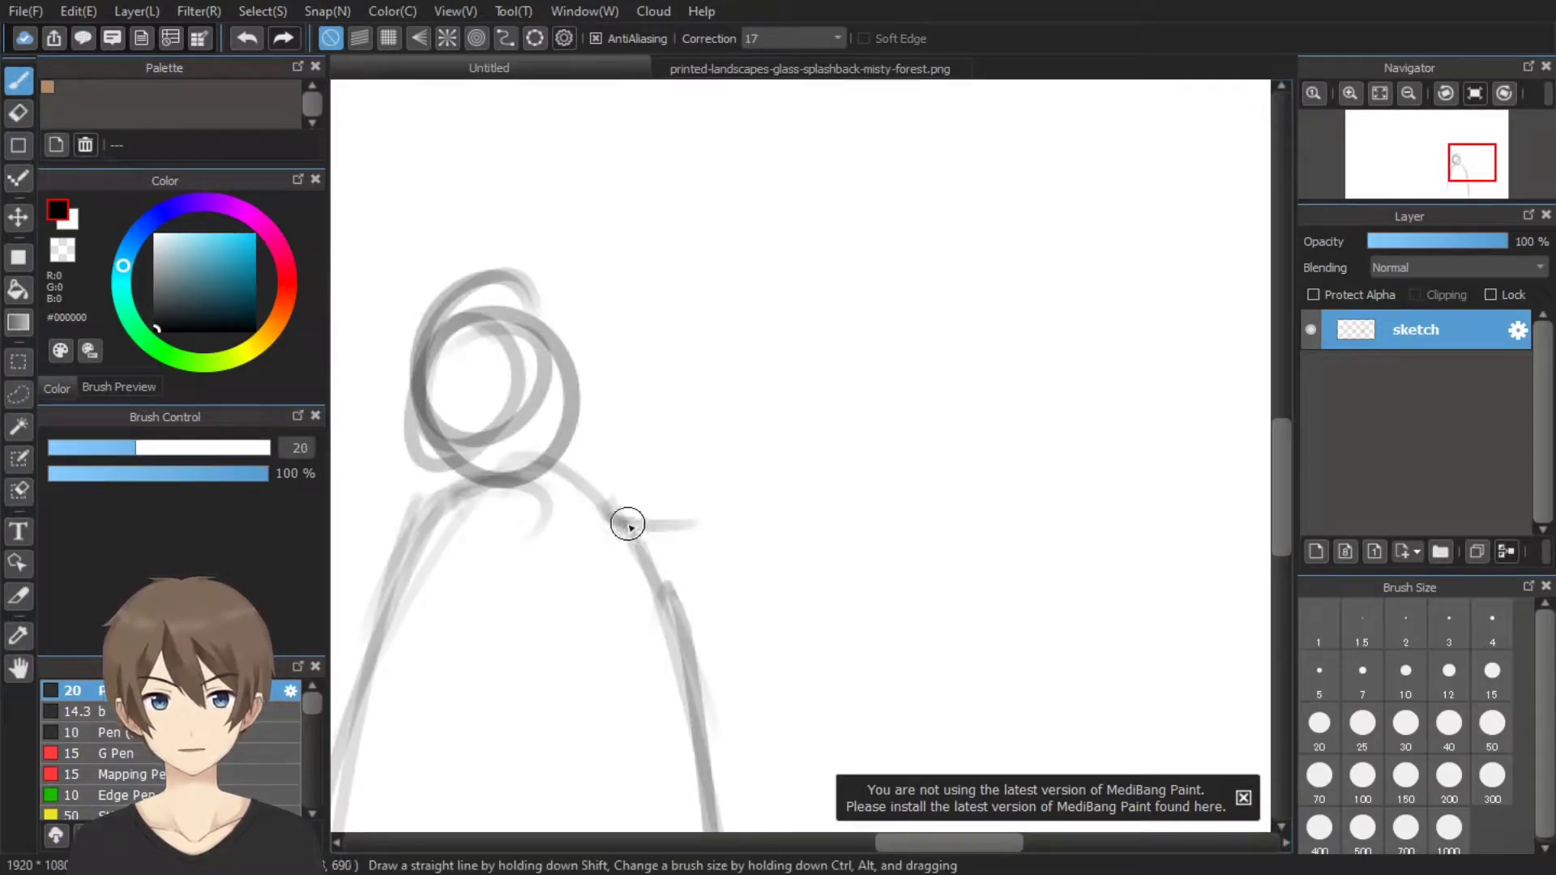
{"action": "scroll", "coordinate": [706, 557], "scroll_direction": "down", "scroll_amount": 5}
{"action": "scroll", "coordinate": [744, 567], "scroll_direction": "up", "scroll_amount": 1}
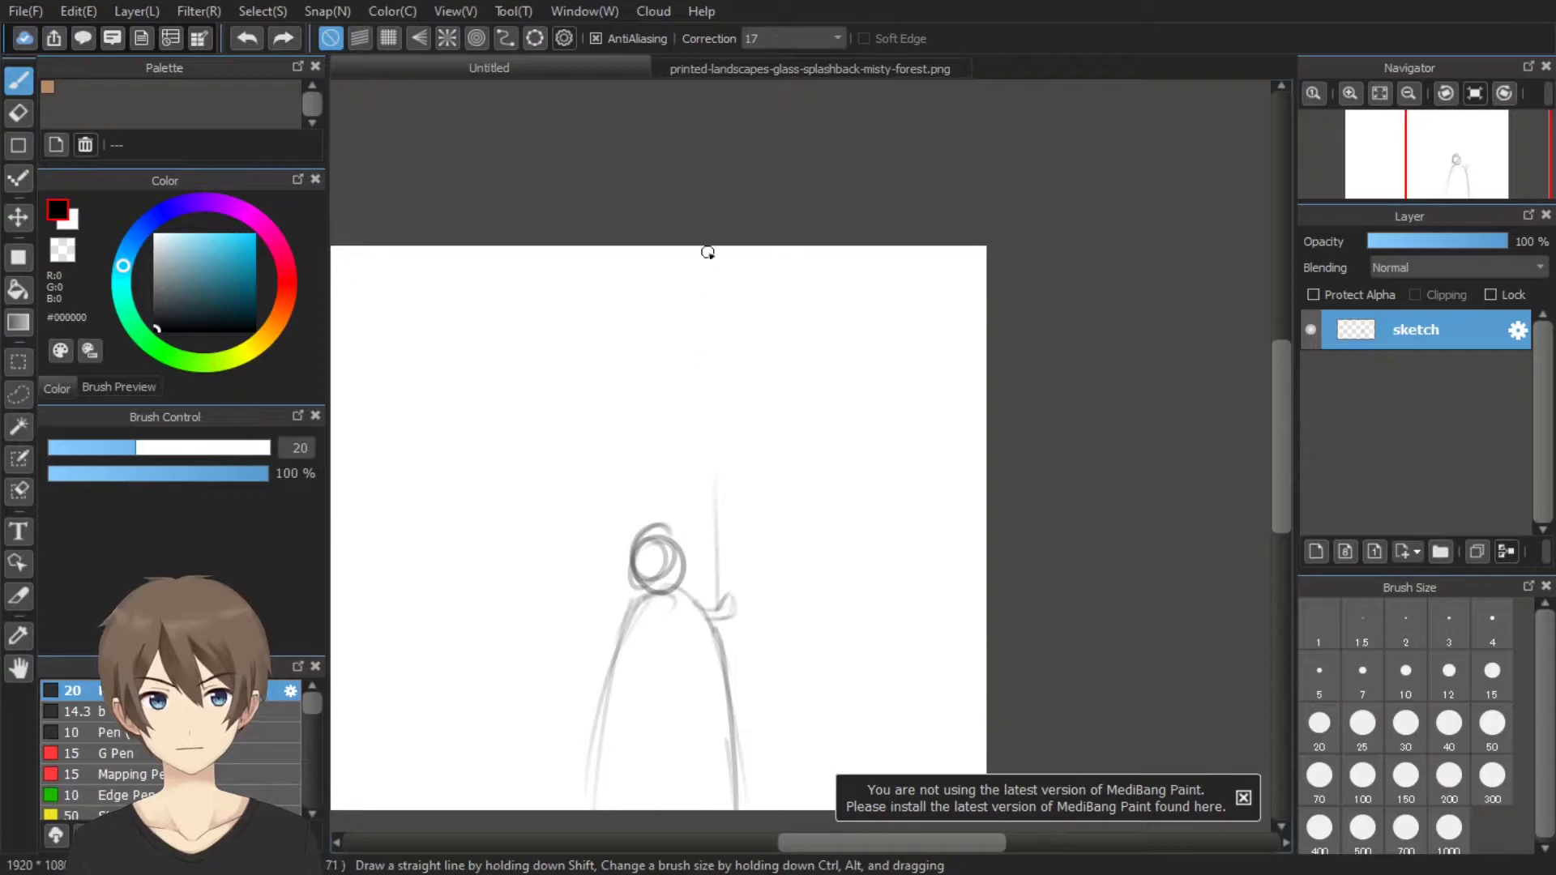
Sketch several vertical tree trunk lines beside the figure, undoing one misplaced line
{"action": "left_click_drag", "start_coordinate": [694, 282], "coordinate": [705, 660]}
{"action": "scroll", "coordinate": [705, 660], "scroll_direction": "down", "scroll_amount": 2}
{"action": "mouse_move", "coordinate": [863, 172]}
{"action": "left_mouse_down"}
{"action": "mouse_move", "coordinate": [824, 580]}
{"action": "mouse_move", "coordinate": [858, 578]}
{"action": "left_mouse_up"}
{"action": "key", "text": "ctrl+z"}
{"action": "left_click_drag", "start_coordinate": [857, 170], "coordinate": [843, 518]}
{"action": "left_click_drag", "start_coordinate": [929, 340], "coordinate": [910, 467]}
{"action": "left_click_drag", "start_coordinate": [749, 195], "coordinate": [739, 413]}
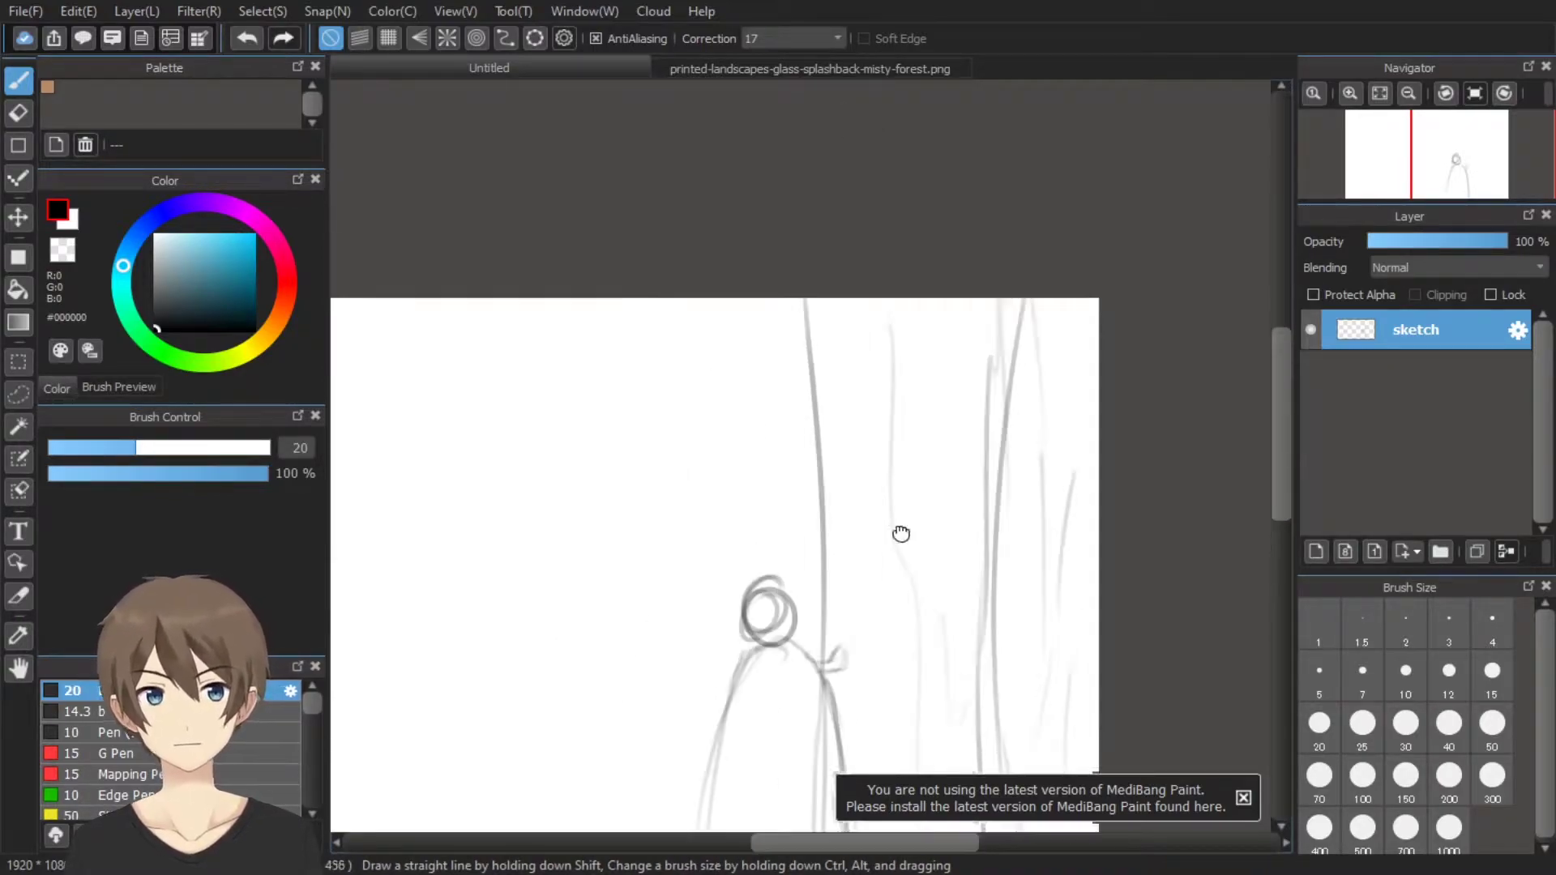
Sketch trunks and a curving branch along the left side of the page
{"action": "mouse_move", "coordinate": [899, 531]}
{"action": "left_mouse_down"}
{"action": "mouse_move", "coordinate": [830, 468]}
{"action": "mouse_move", "coordinate": [859, 546]}
{"action": "left_mouse_up"}
{"action": "mouse_move", "coordinate": [456, 713]}
{"action": "left_mouse_down"}
{"action": "mouse_move", "coordinate": [477, 154]}
{"action": "mouse_move", "coordinate": [442, 620]}
{"action": "left_mouse_up"}
{"action": "left_click_drag", "start_coordinate": [493, 567], "coordinate": [493, 643]}
{"action": "left_click_drag", "start_coordinate": [487, 329], "coordinate": [572, 250]}
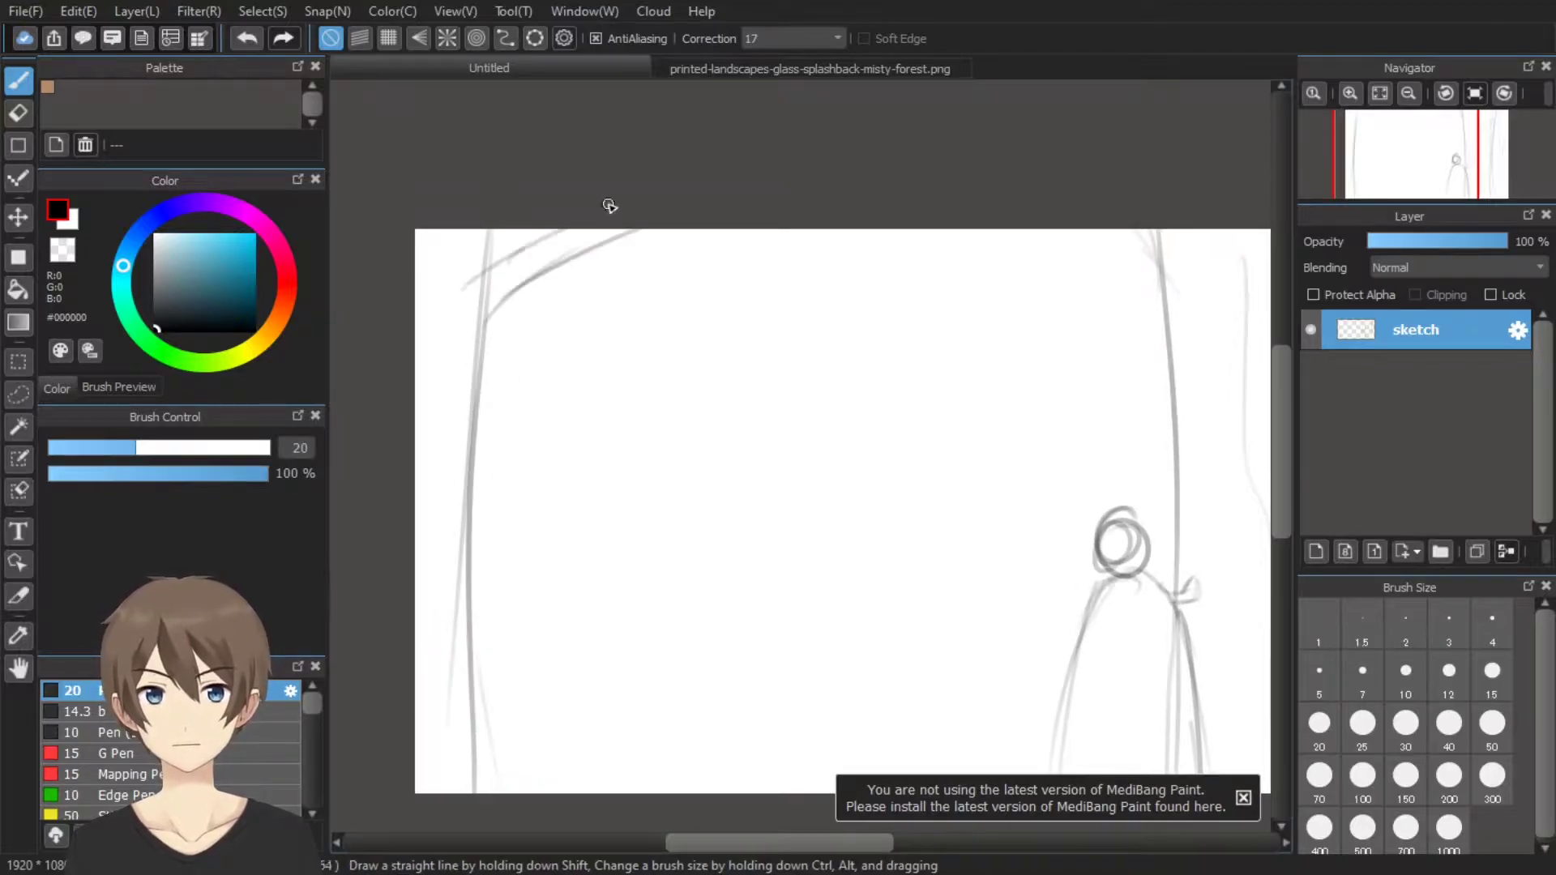
{"action": "left_click_drag", "start_coordinate": [552, 582], "coordinate": [515, 429]}
Draw the ground line along the bottom of the page
{"action": "left_click_drag", "start_coordinate": [959, 631], "coordinate": [759, 620]}
{"action": "left_click_drag", "start_coordinate": [1060, 595], "coordinate": [809, 561]}
{"action": "left_click_drag", "start_coordinate": [522, 604], "coordinate": [1089, 579]}
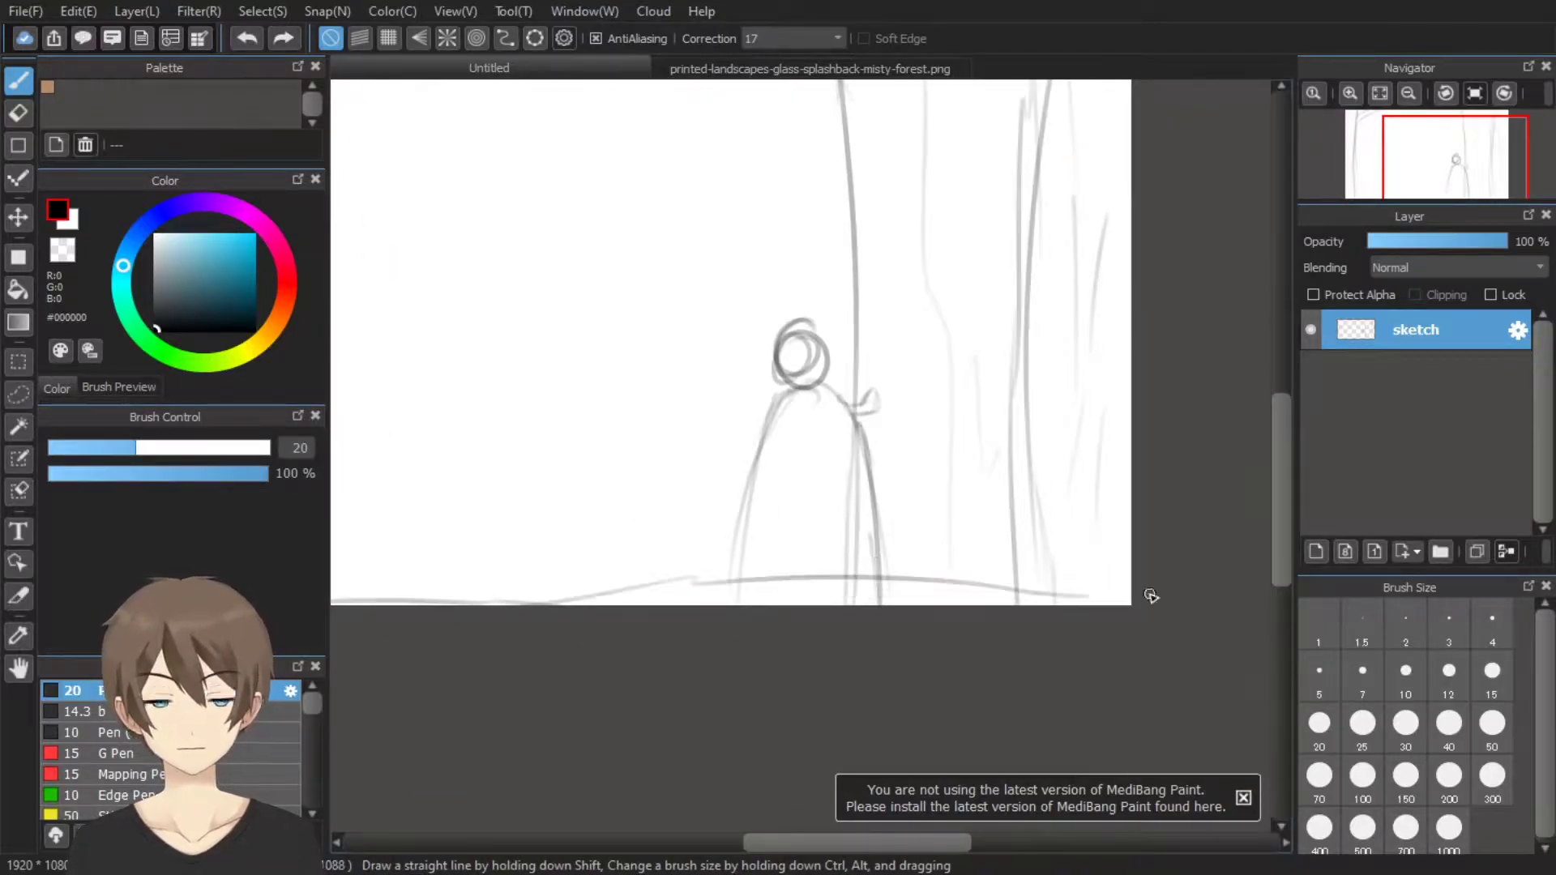
{"action": "scroll", "coordinate": [764, 667], "scroll_direction": "down", "scroll_amount": 2}
{"action": "scroll", "coordinate": [858, 666], "scroll_direction": "up", "scroll_amount": 3}
{"action": "scroll", "coordinate": [858, 666], "scroll_direction": "down", "scroll_amount": 2}
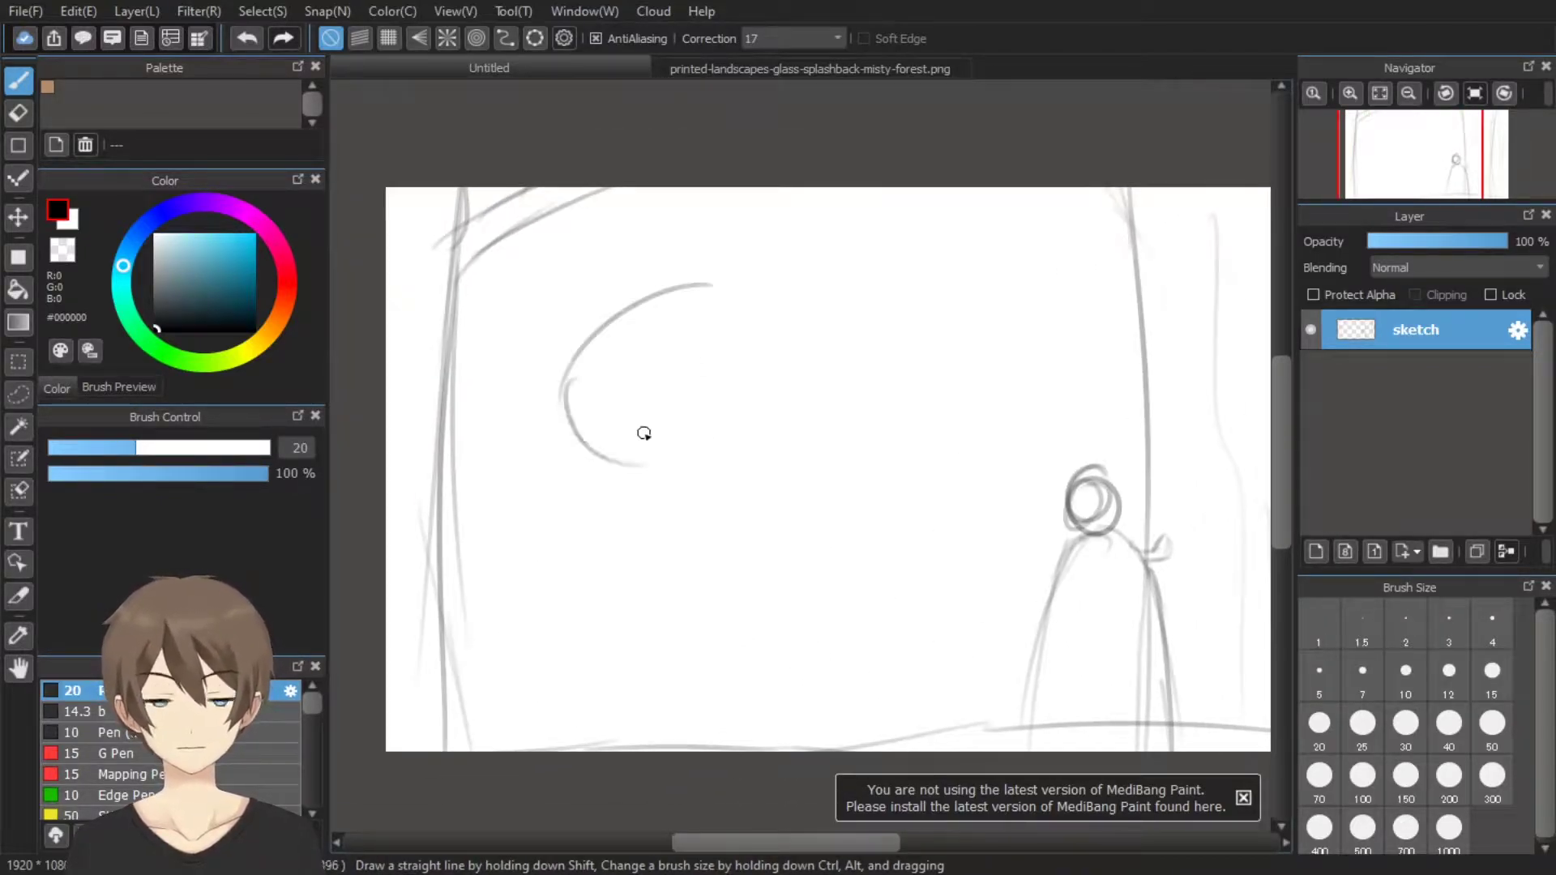
Sketch the giant fish with curved body, pointed tail, eye and open mouth
{"action": "left_click_drag", "start_coordinate": [596, 361], "coordinate": [1046, 438]}
{"action": "left_click_drag", "start_coordinate": [983, 248], "coordinate": [1046, 437]}
{"action": "left_click_drag", "start_coordinate": [640, 357], "coordinate": [636, 361]}
{"action": "left_click_drag", "start_coordinate": [616, 442], "coordinate": [677, 434]}
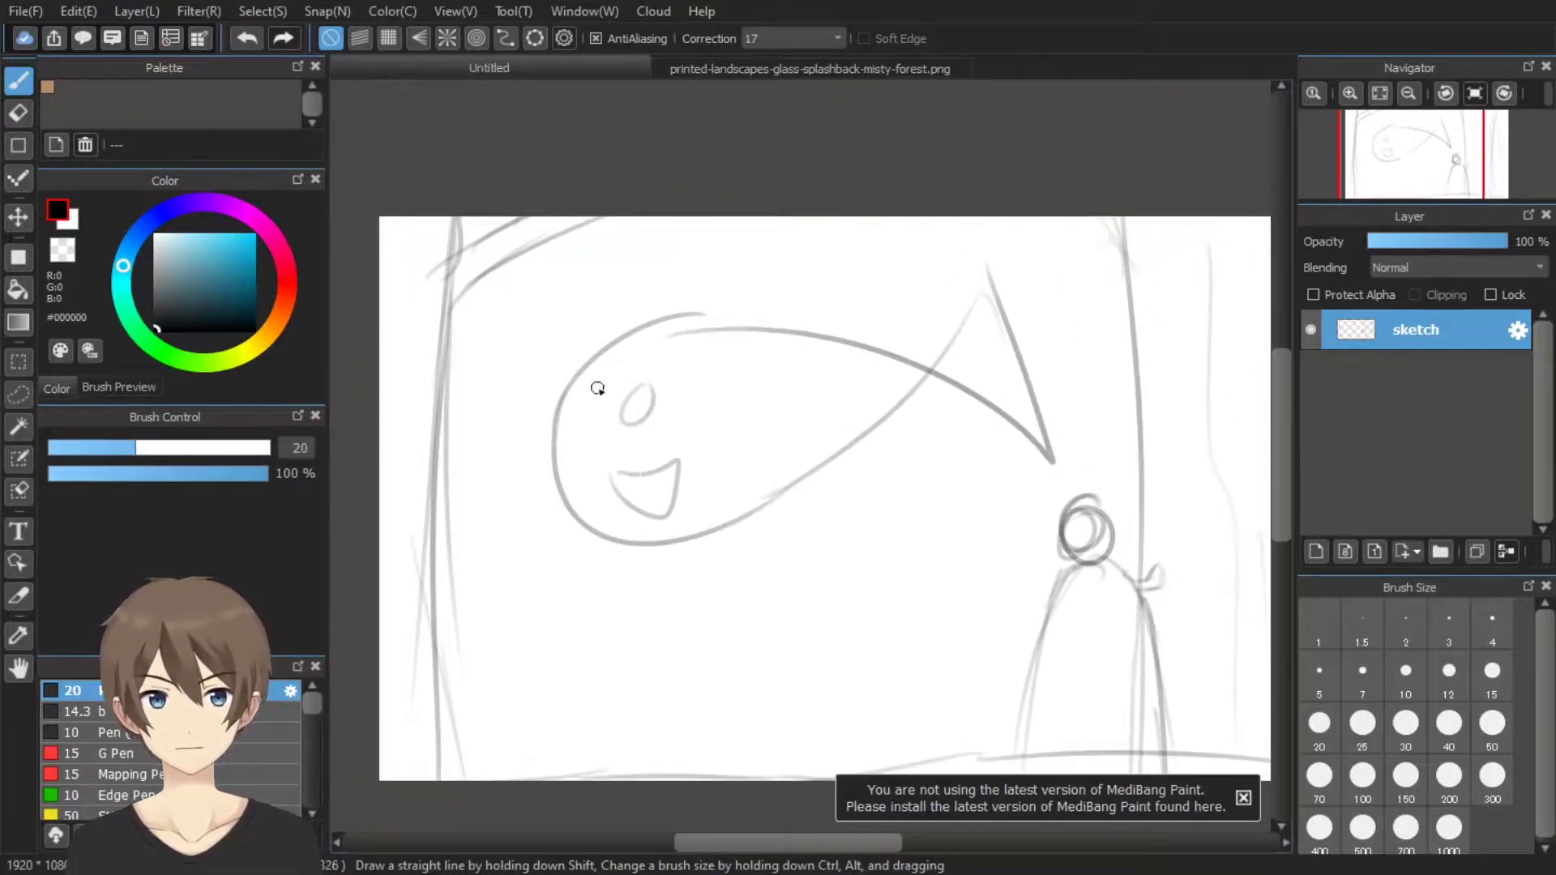
Sketch faint background trunks on the left and right of the fish
{"action": "left_click_drag", "start_coordinate": [506, 279], "coordinate": [511, 513]}
{"action": "left_click_drag", "start_coordinate": [478, 349], "coordinate": [446, 754]}
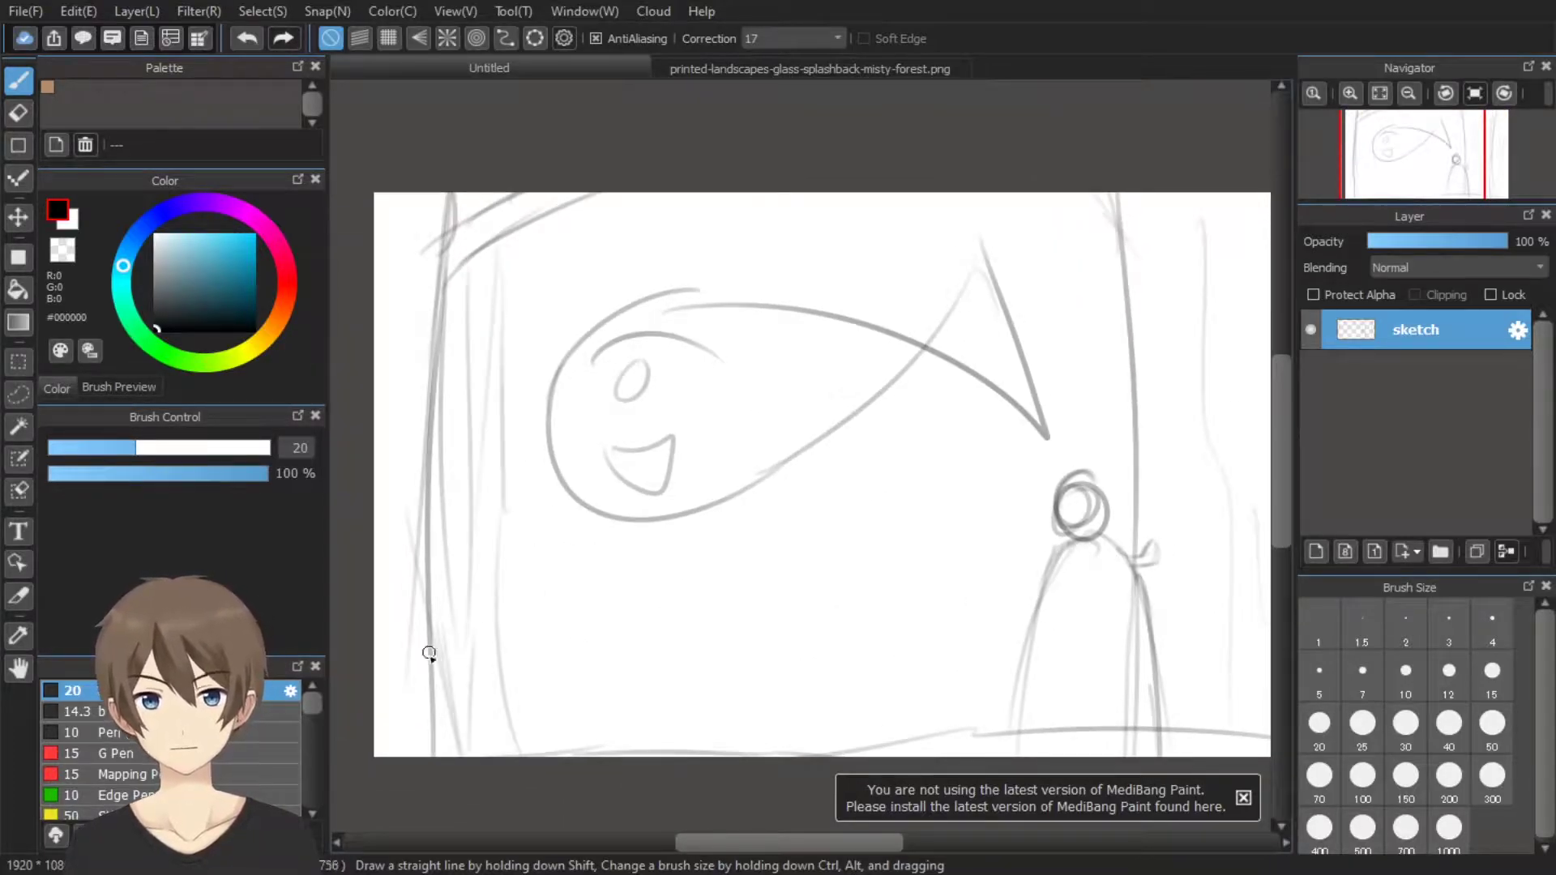
{"action": "left_click_drag", "start_coordinate": [1004, 563], "coordinate": [911, 580]}
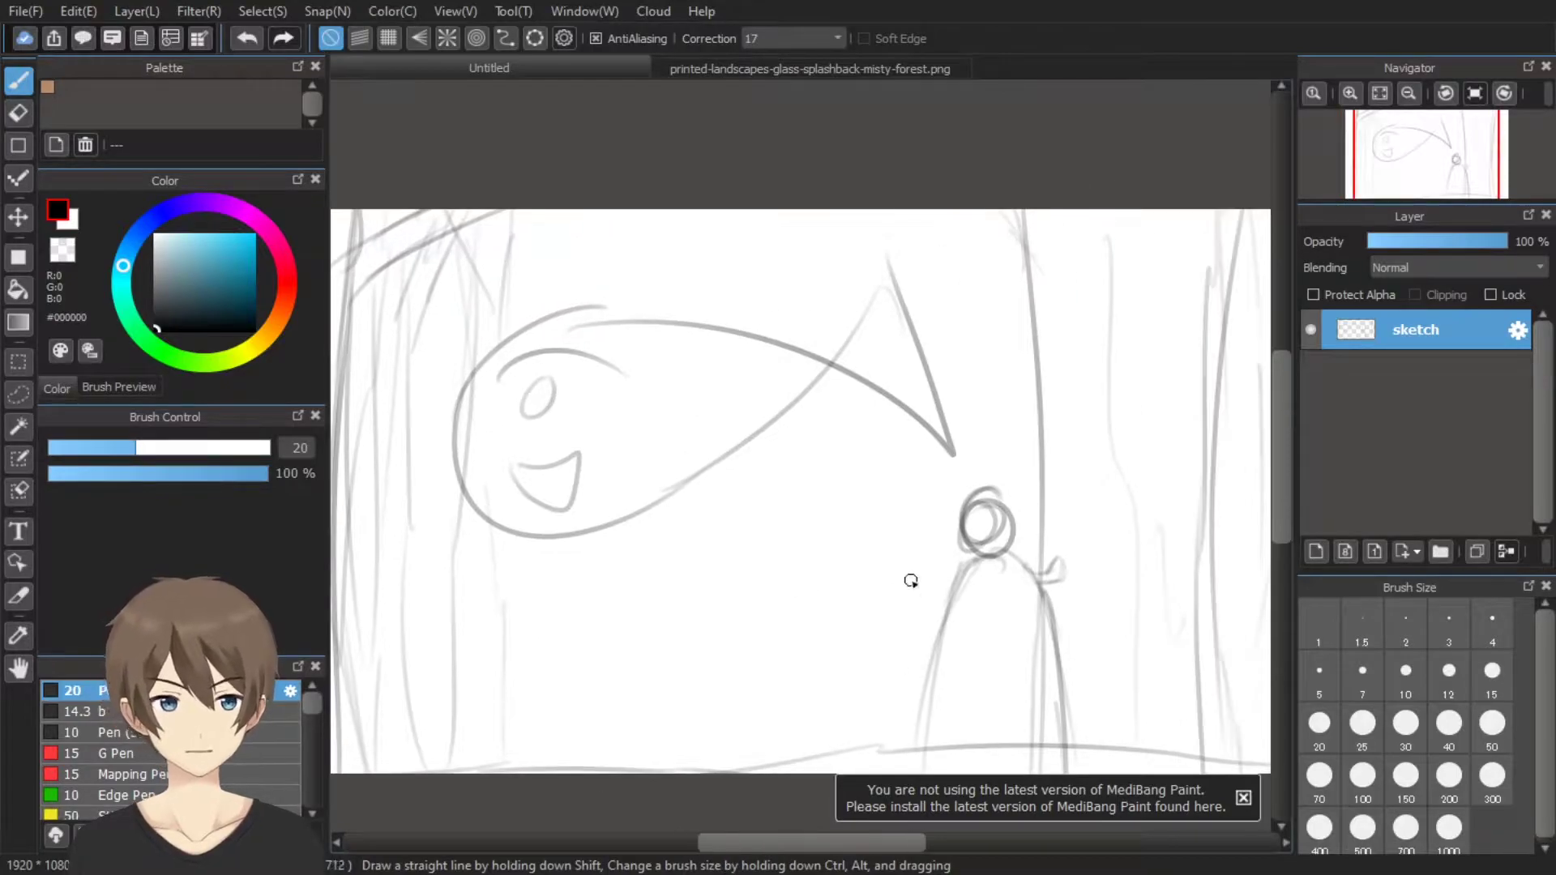
{"action": "mouse_move", "coordinate": [985, 500]}
{"action": "left_mouse_down"}
{"action": "mouse_move", "coordinate": [994, 160]}
{"action": "mouse_move", "coordinate": [1077, 98]}
{"action": "left_mouse_up"}
{"action": "left_click_drag", "start_coordinate": [884, 430], "coordinate": [883, 105]}
{"action": "left_click_drag", "start_coordinate": [909, 642], "coordinate": [908, 299]}
{"action": "left_click_drag", "start_coordinate": [985, 464], "coordinate": [1028, 122]}
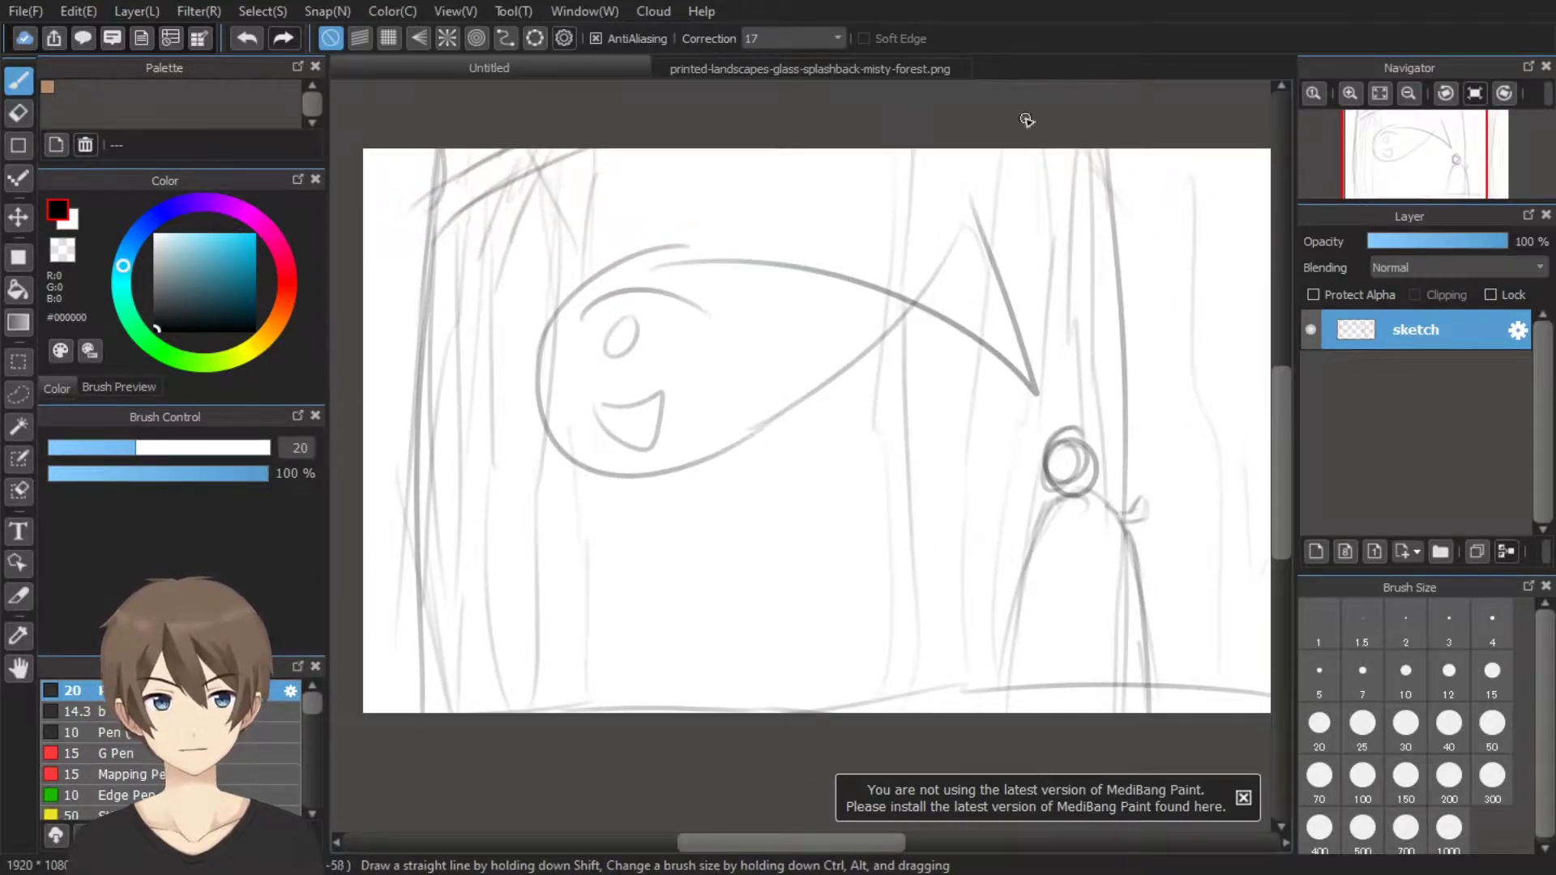
{"action": "left_click_drag", "start_coordinate": [1009, 686], "coordinate": [1005, 148]}
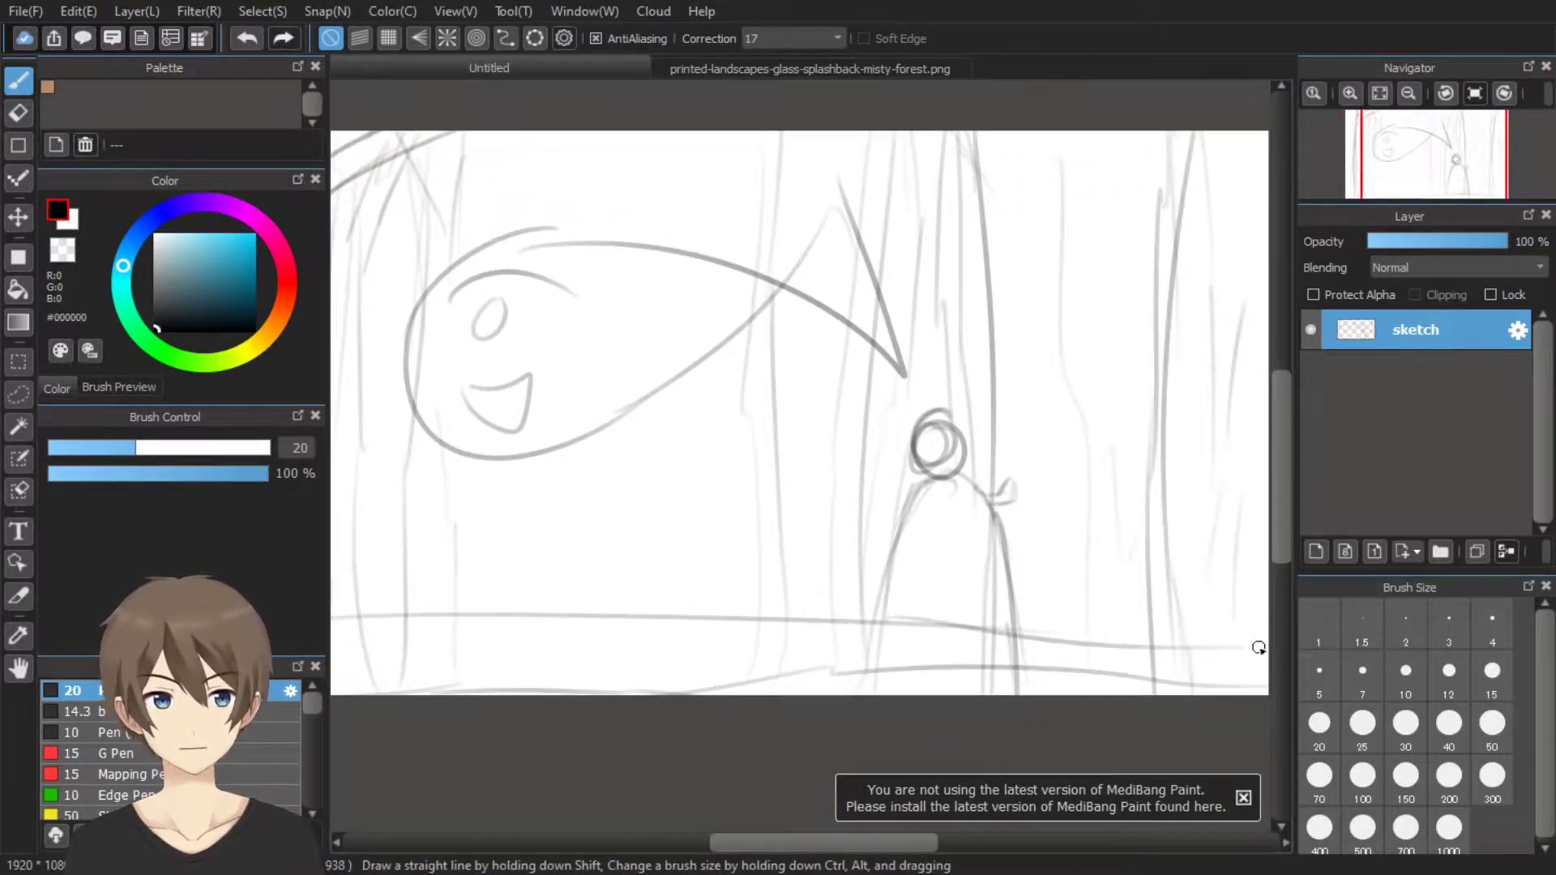
Sketch three more faint trunks on the right side of the forest
{"action": "left_click_drag", "start_coordinate": [518, 592], "coordinate": [778, 619]}
{"action": "left_click_drag", "start_coordinate": [734, 487], "coordinate": [726, 183]}
{"action": "left_click_drag", "start_coordinate": [811, 648], "coordinate": [811, 389]}
{"action": "left_click_drag", "start_coordinate": [877, 637], "coordinate": [911, 185]}
Add a new layer above the sketch layer
{"action": "left_click_drag", "start_coordinate": [946, 545], "coordinate": [831, 563]}
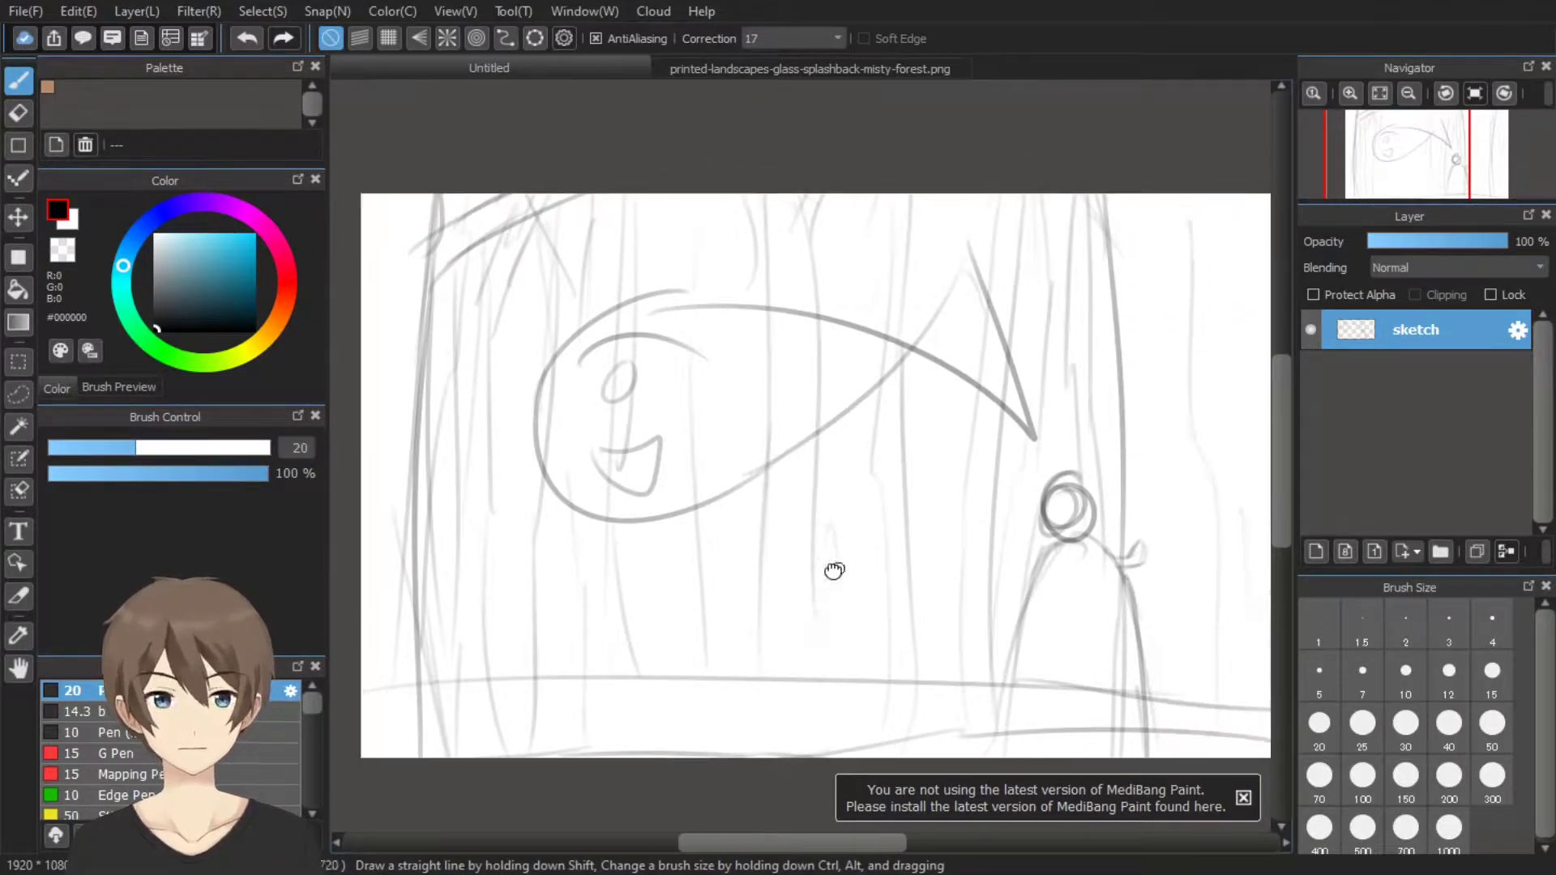
{"action": "scroll", "coordinate": [827, 514], "scroll_direction": "up", "scroll_amount": 3}
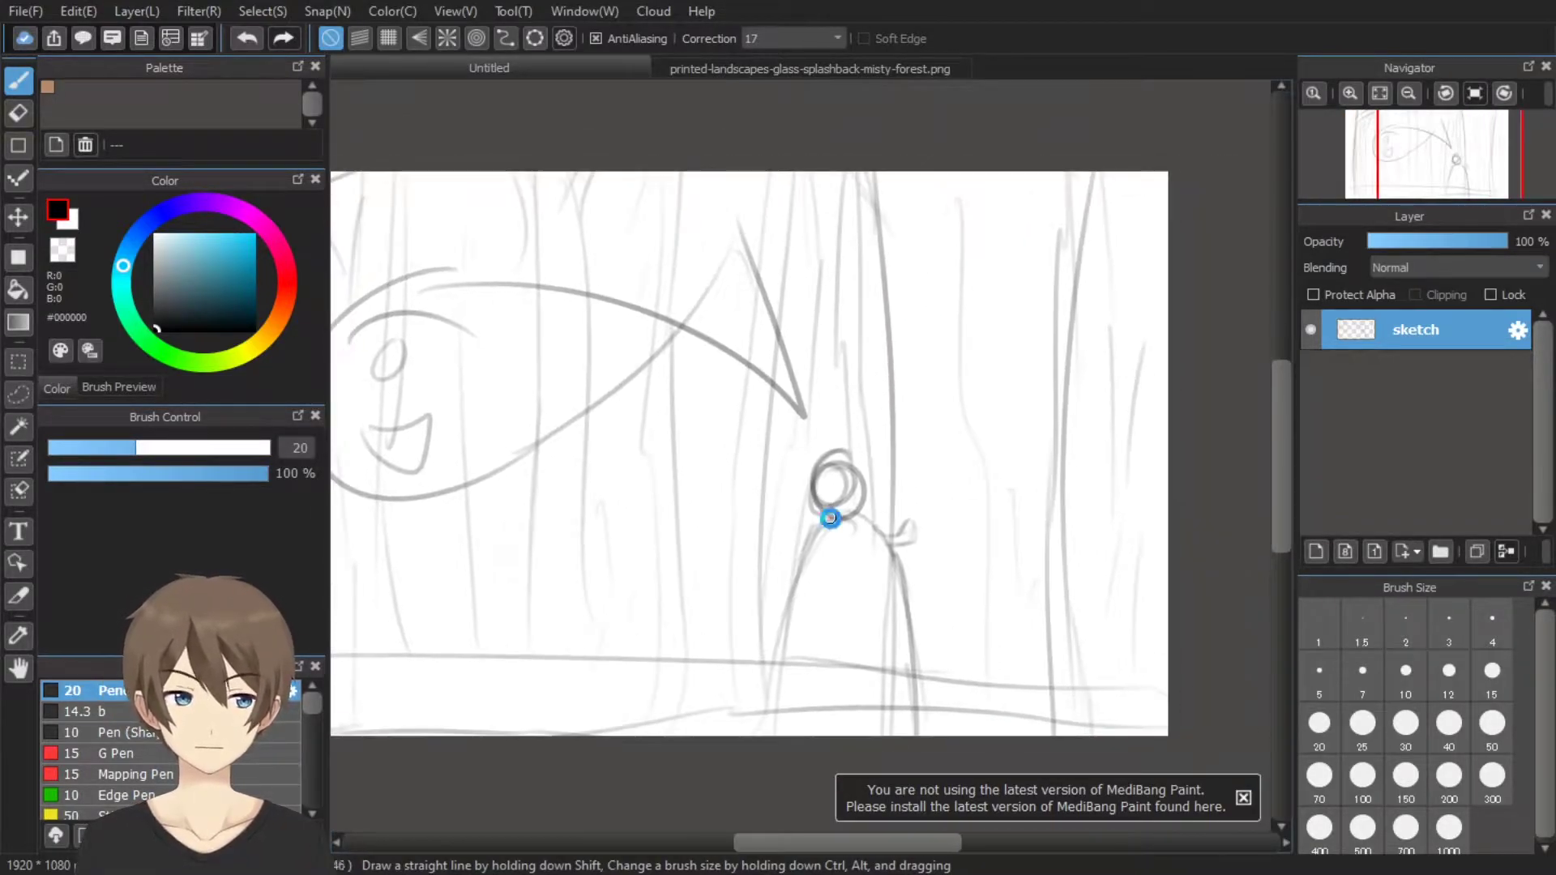
{"action": "key", "text": "ctrl+shift+n"}
Ink the hood outline around the figure's round head in black
{"action": "scroll", "coordinate": [757, 521], "scroll_direction": "up", "scroll_amount": 1}
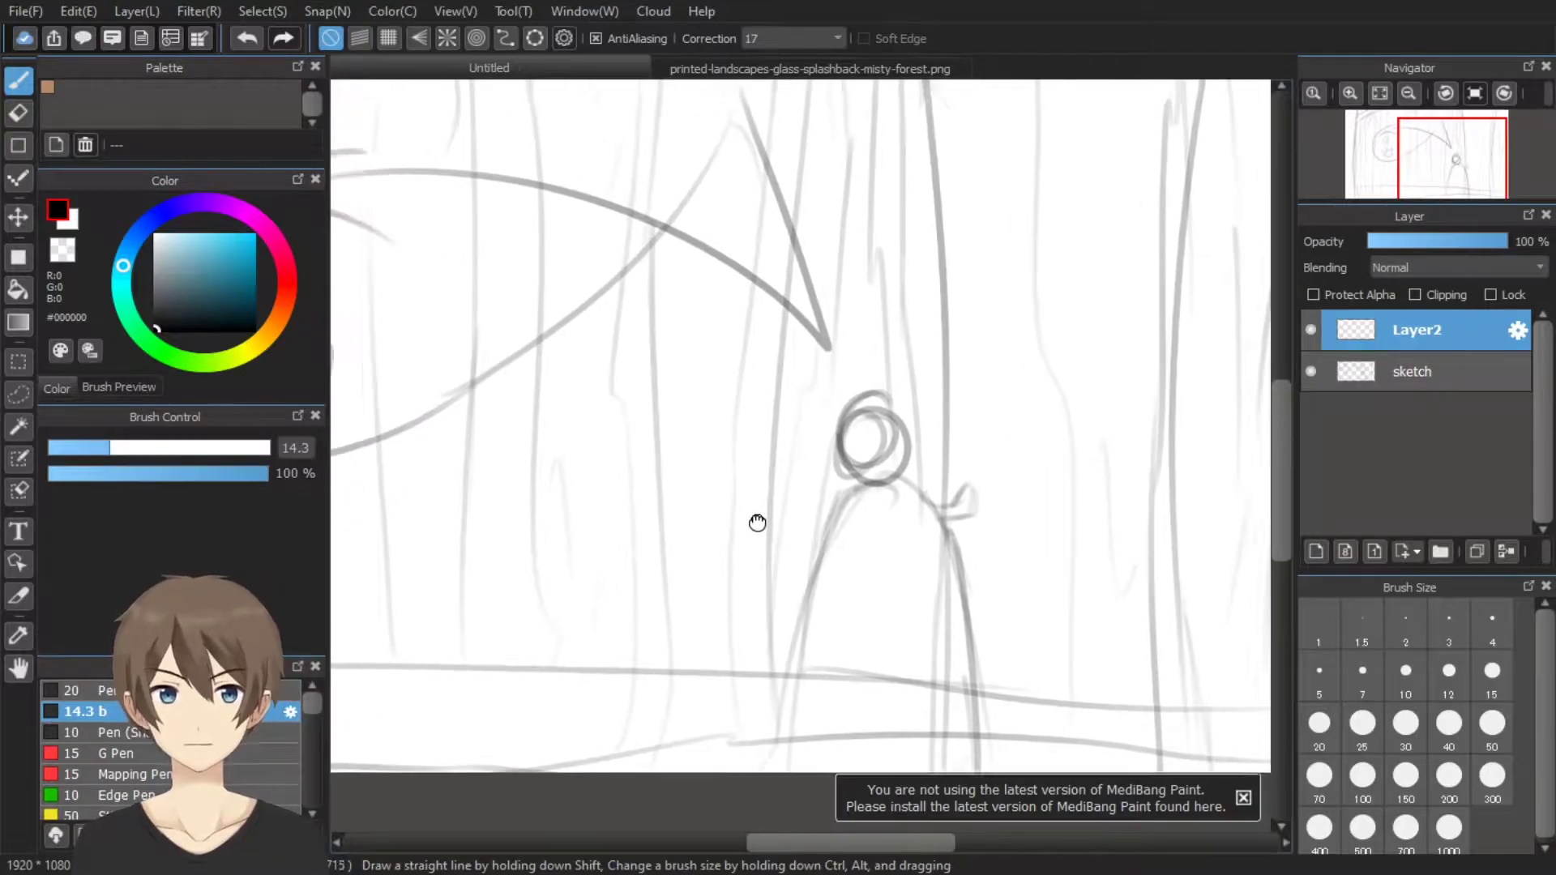
{"action": "scroll", "coordinate": [757, 521], "scroll_direction": "up", "scroll_amount": 1}
{"action": "scroll", "coordinate": [757, 521], "scroll_direction": "up", "scroll_amount": 2}
{"action": "scroll", "coordinate": [782, 583], "scroll_direction": "up", "scroll_amount": 1}
{"action": "left_click_drag", "start_coordinate": [688, 354], "coordinate": [683, 395]}
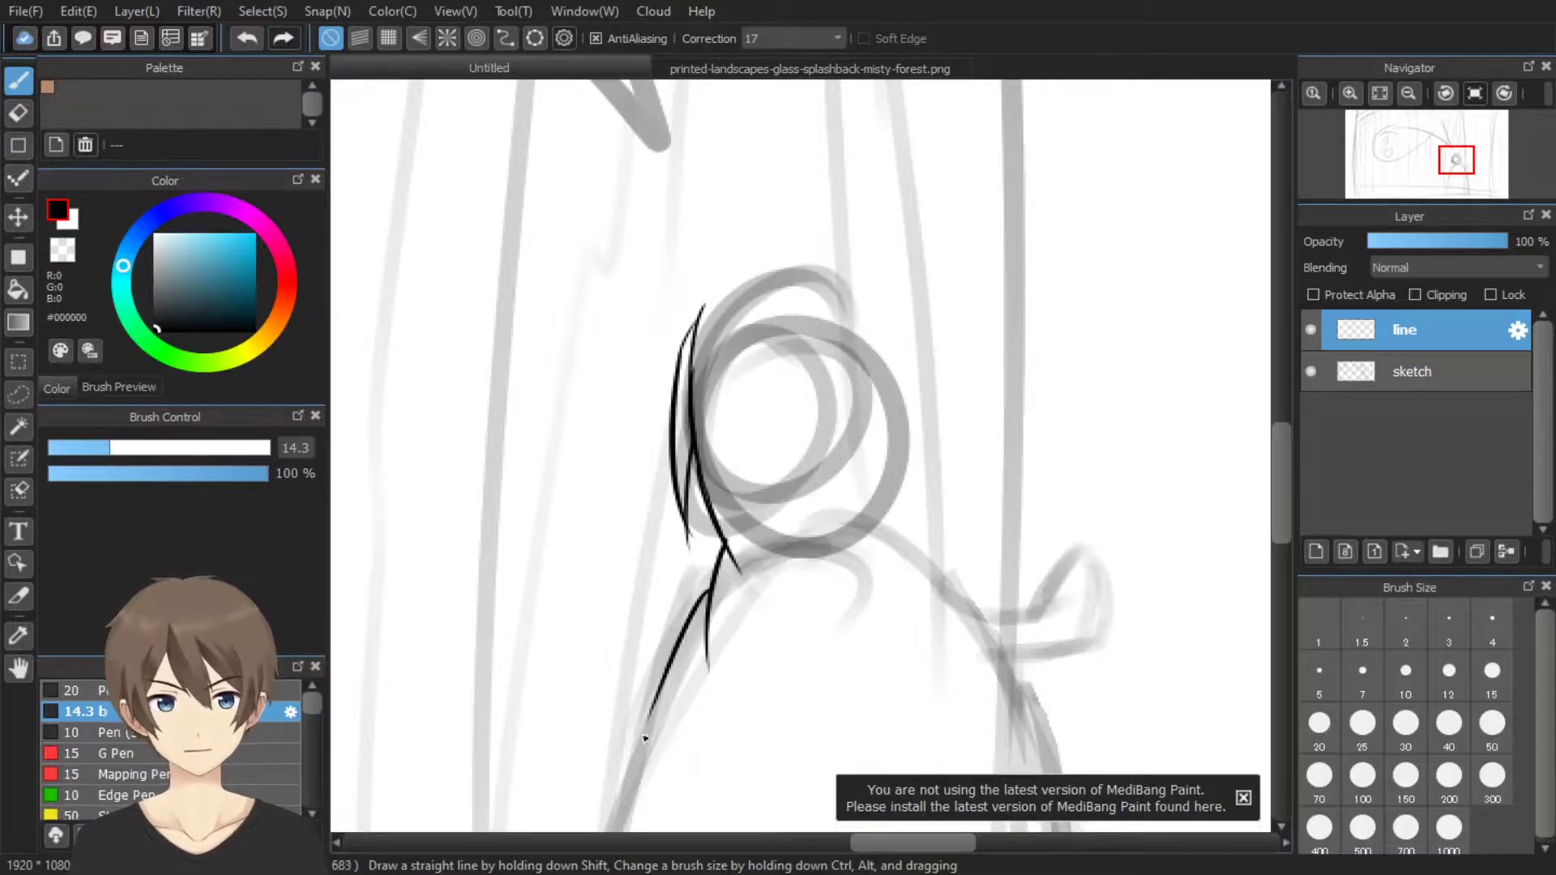
{"action": "left_click_drag", "start_coordinate": [725, 304], "coordinate": [903, 546]}
{"action": "scroll", "coordinate": [909, 441], "scroll_direction": "down", "scroll_amount": 5}
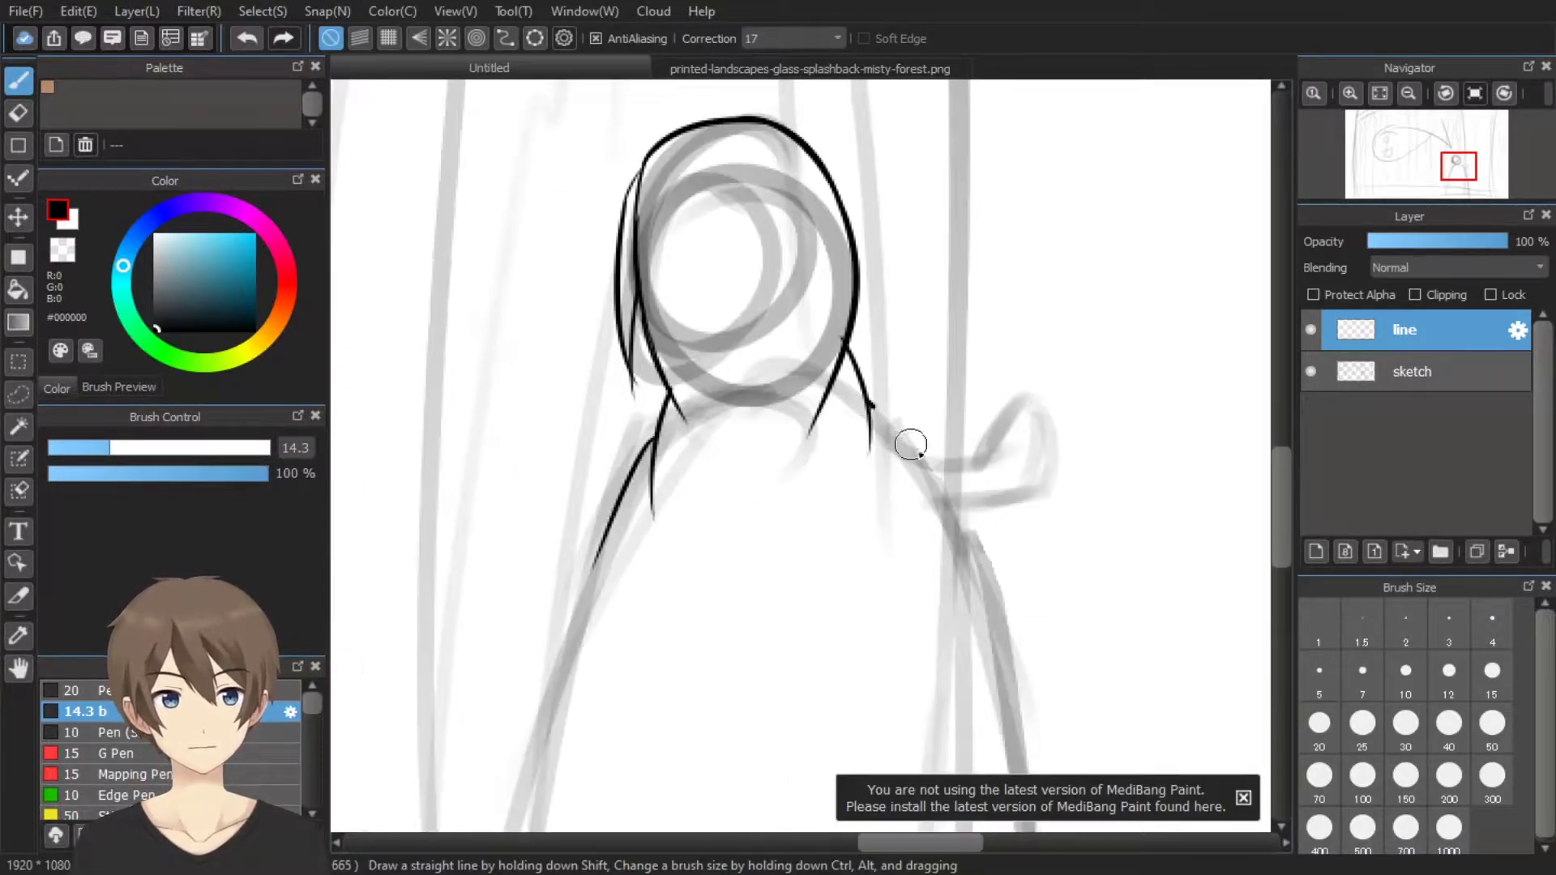
Ink the cloak's left edge, right side and the reaching hand
{"action": "mouse_move", "coordinate": [860, 89]}
{"action": "left_mouse_down"}
{"action": "mouse_move", "coordinate": [744, 393]}
{"action": "mouse_move", "coordinate": [556, 747]}
{"action": "left_mouse_up"}
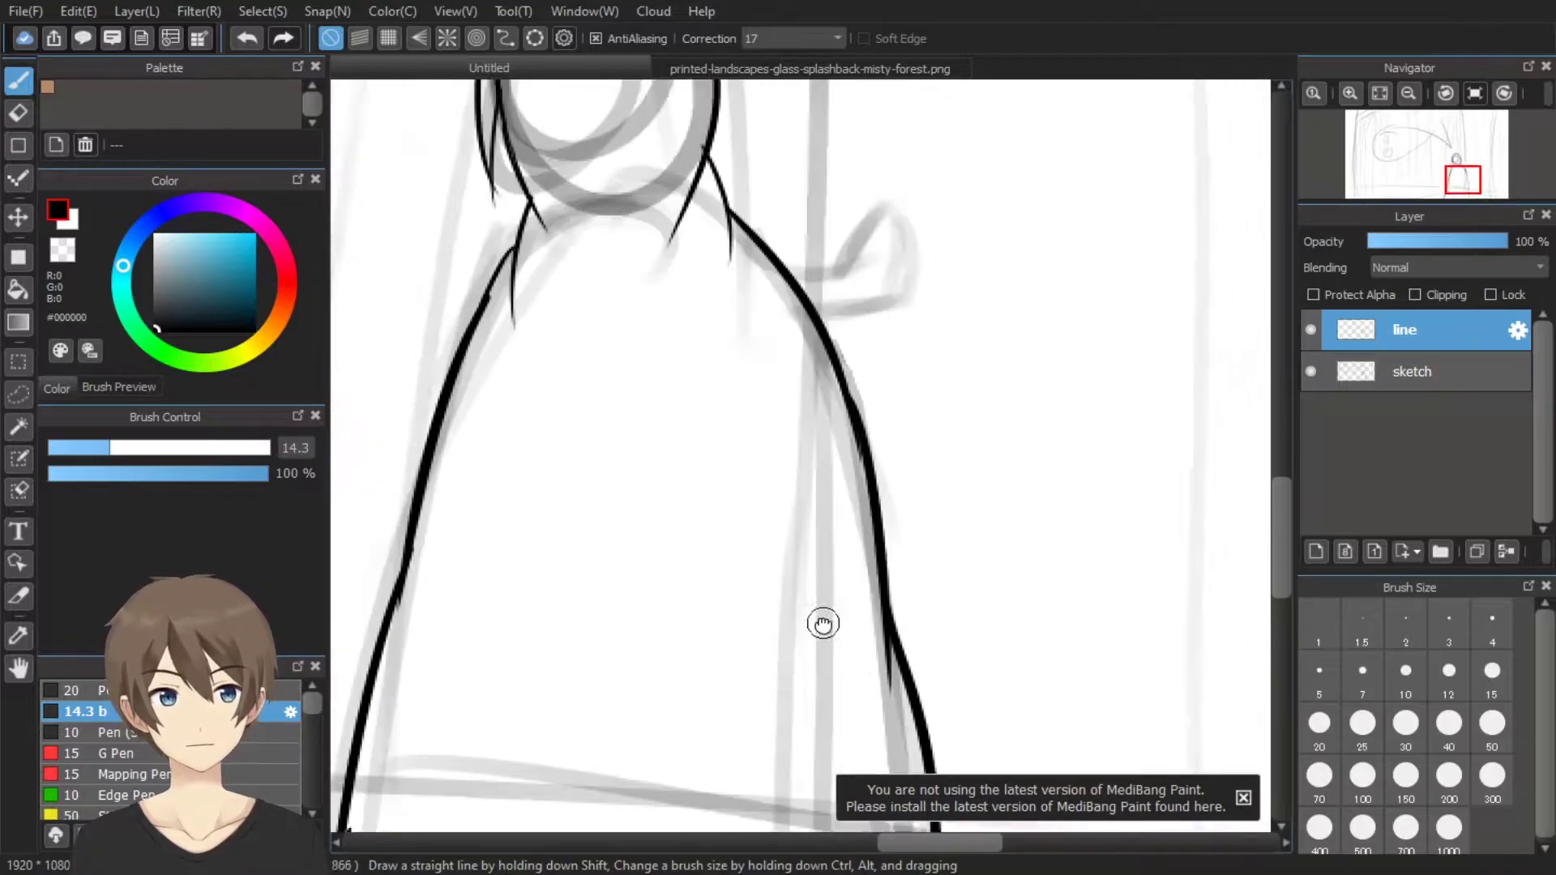
{"action": "scroll", "coordinate": [820, 625], "scroll_direction": "up", "scroll_amount": 5}
{"action": "mouse_move", "coordinate": [869, 474]}
{"action": "left_mouse_down"}
{"action": "mouse_move", "coordinate": [942, 458]}
{"action": "mouse_move", "coordinate": [947, 387]}
{"action": "left_mouse_up"}
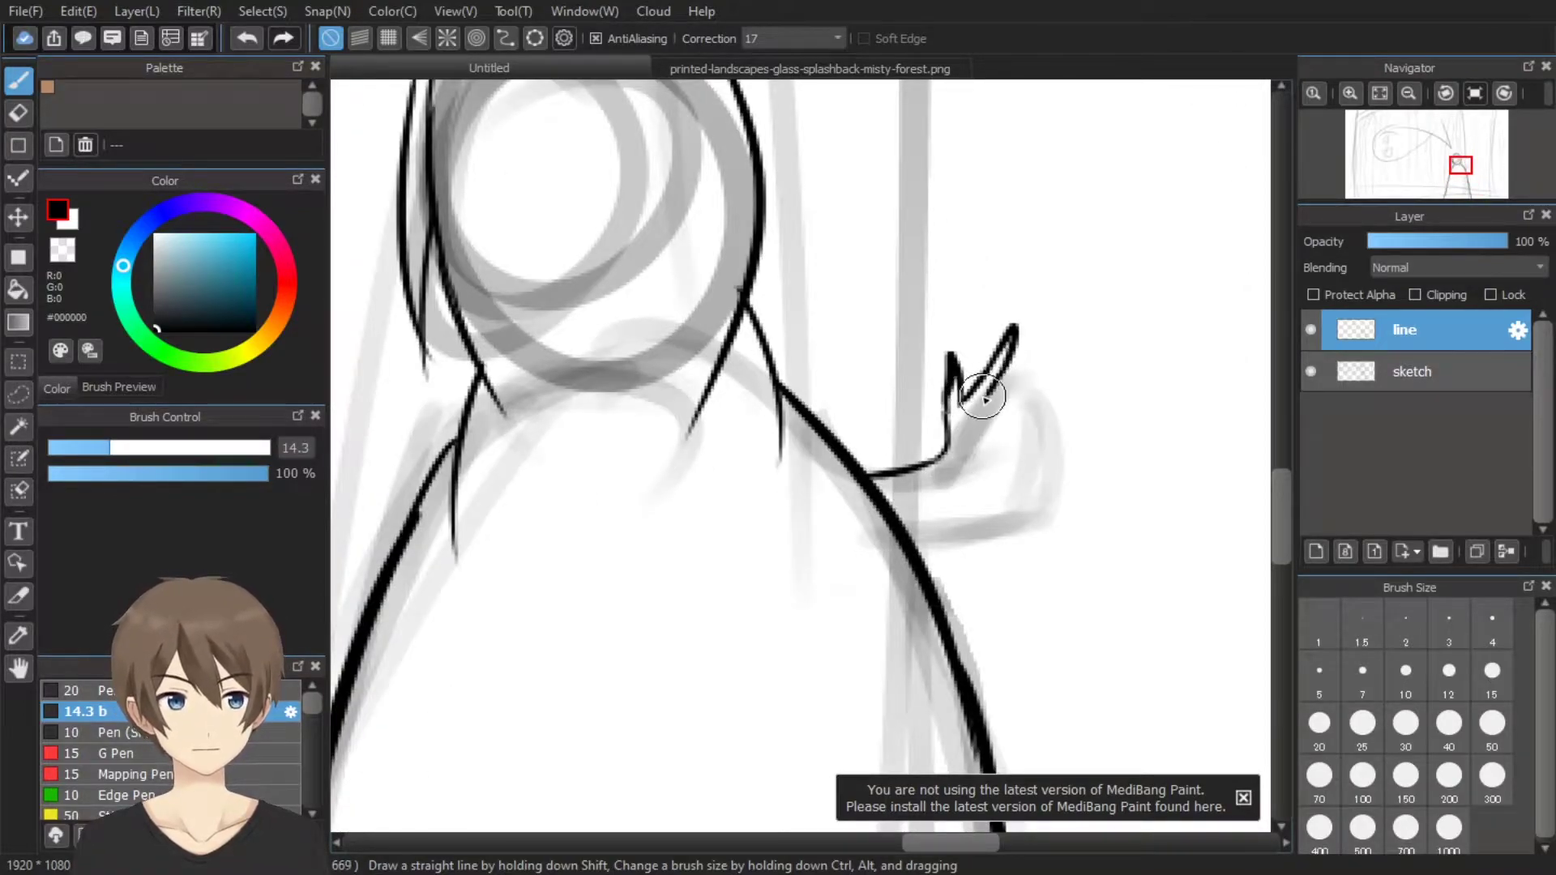
{"action": "scroll", "coordinate": [899, 486], "scroll_direction": "down", "scroll_amount": 3}
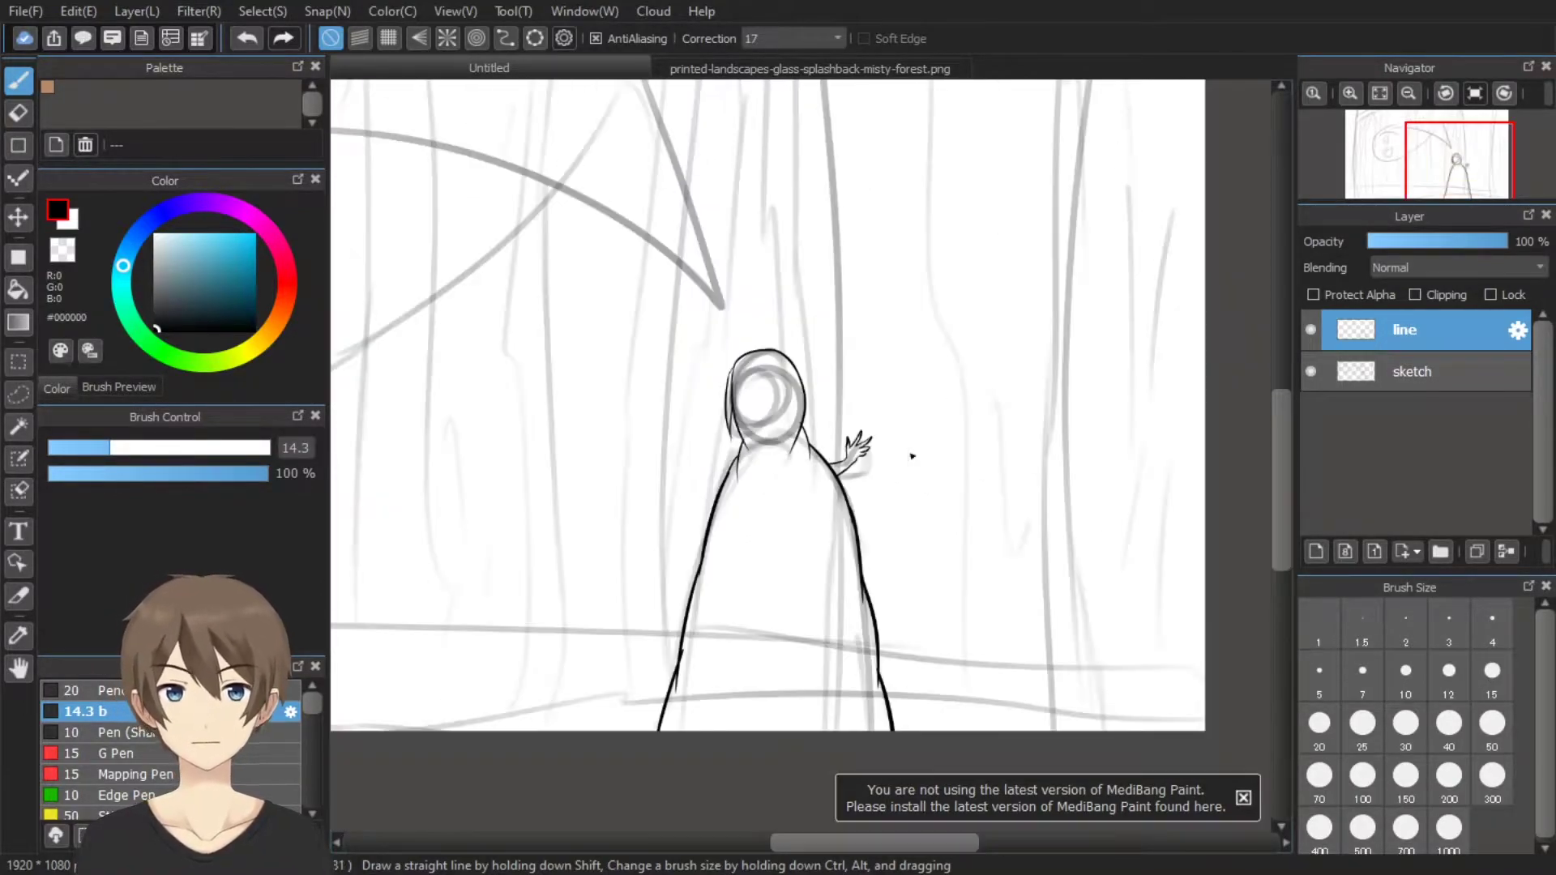
{"action": "scroll", "coordinate": [892, 527], "scroll_direction": "up", "scroll_amount": 2}
{"action": "scroll", "coordinate": [863, 566], "scroll_direction": "up", "scroll_amount": 2}
Select the sketch layer and add a new layer above it
{"action": "mouse_move", "coordinate": [862, 566]}
{"action": "left_mouse_down"}
{"action": "mouse_move", "coordinate": [987, 594]}
{"action": "mouse_move", "coordinate": [778, 567]}
{"action": "left_mouse_up"}
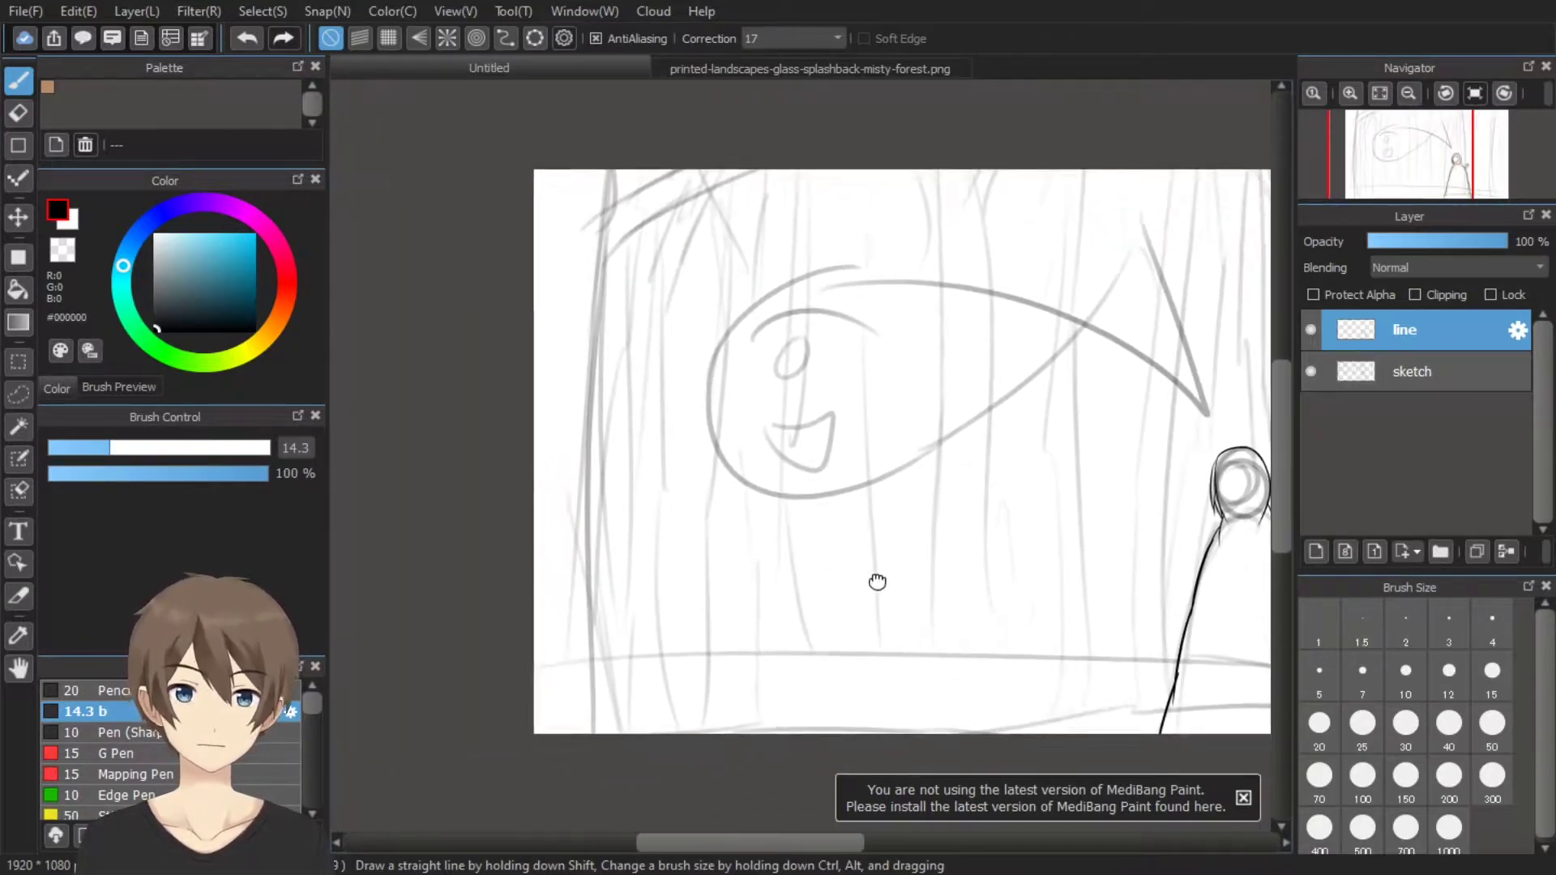
{"action": "scroll", "coordinate": [1001, 452], "scroll_direction": "up", "scroll_amount": 2}
{"action": "scroll", "coordinate": [933, 501], "scroll_direction": "up", "scroll_amount": 1}
{"action": "scroll", "coordinate": [828, 406], "scroll_direction": "down", "scroll_amount": 3}
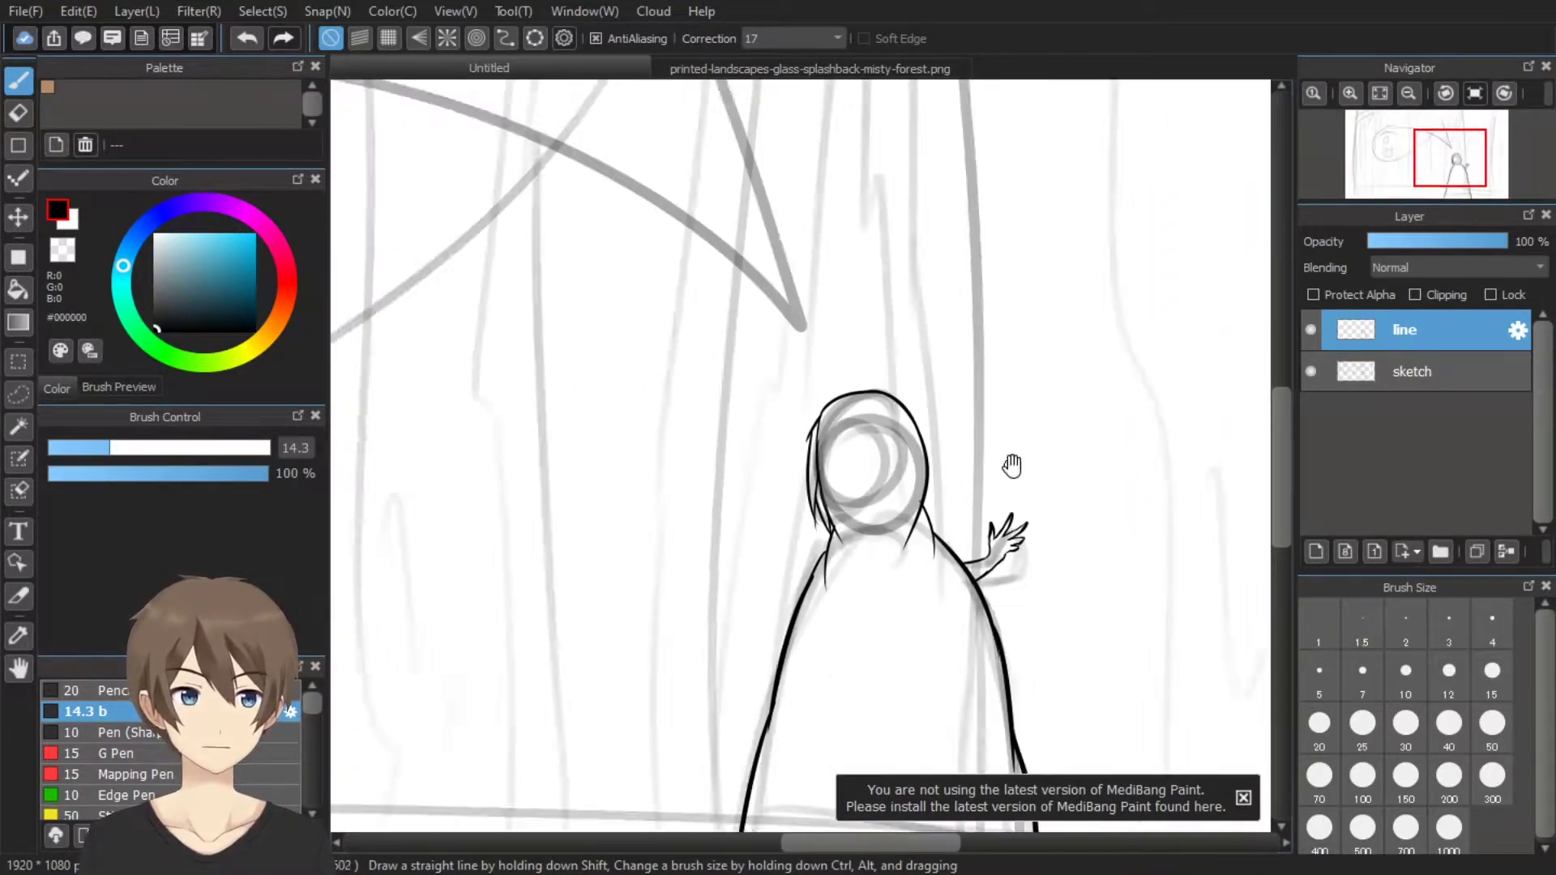
{"action": "scroll", "coordinate": [1008, 462], "scroll_direction": "down", "scroll_amount": 1}
{"action": "left_click", "coordinate": [1412, 371]}
{"action": "left_click", "coordinate": [1316, 551]}
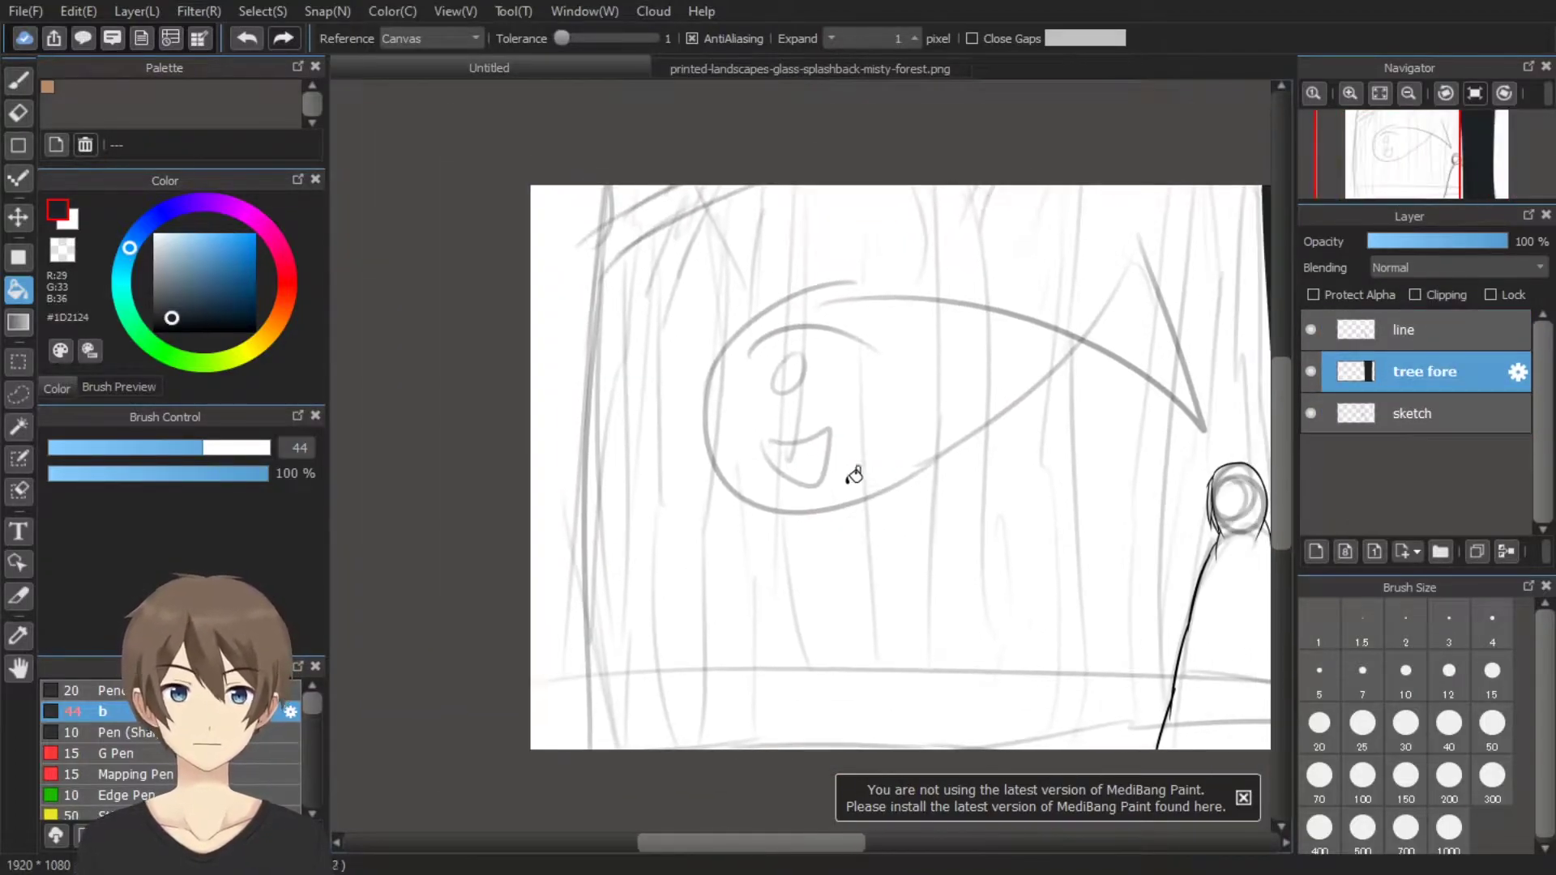
Paint a thick dark left trunk with branches on 'tree fore' and bucket-fill it dark
{"action": "key", "text": "b"}
{"action": "left_click_drag", "start_coordinate": [604, 188], "coordinate": [580, 678]}
{"action": "left_click_drag", "start_coordinate": [726, 188], "coordinate": [629, 260]}
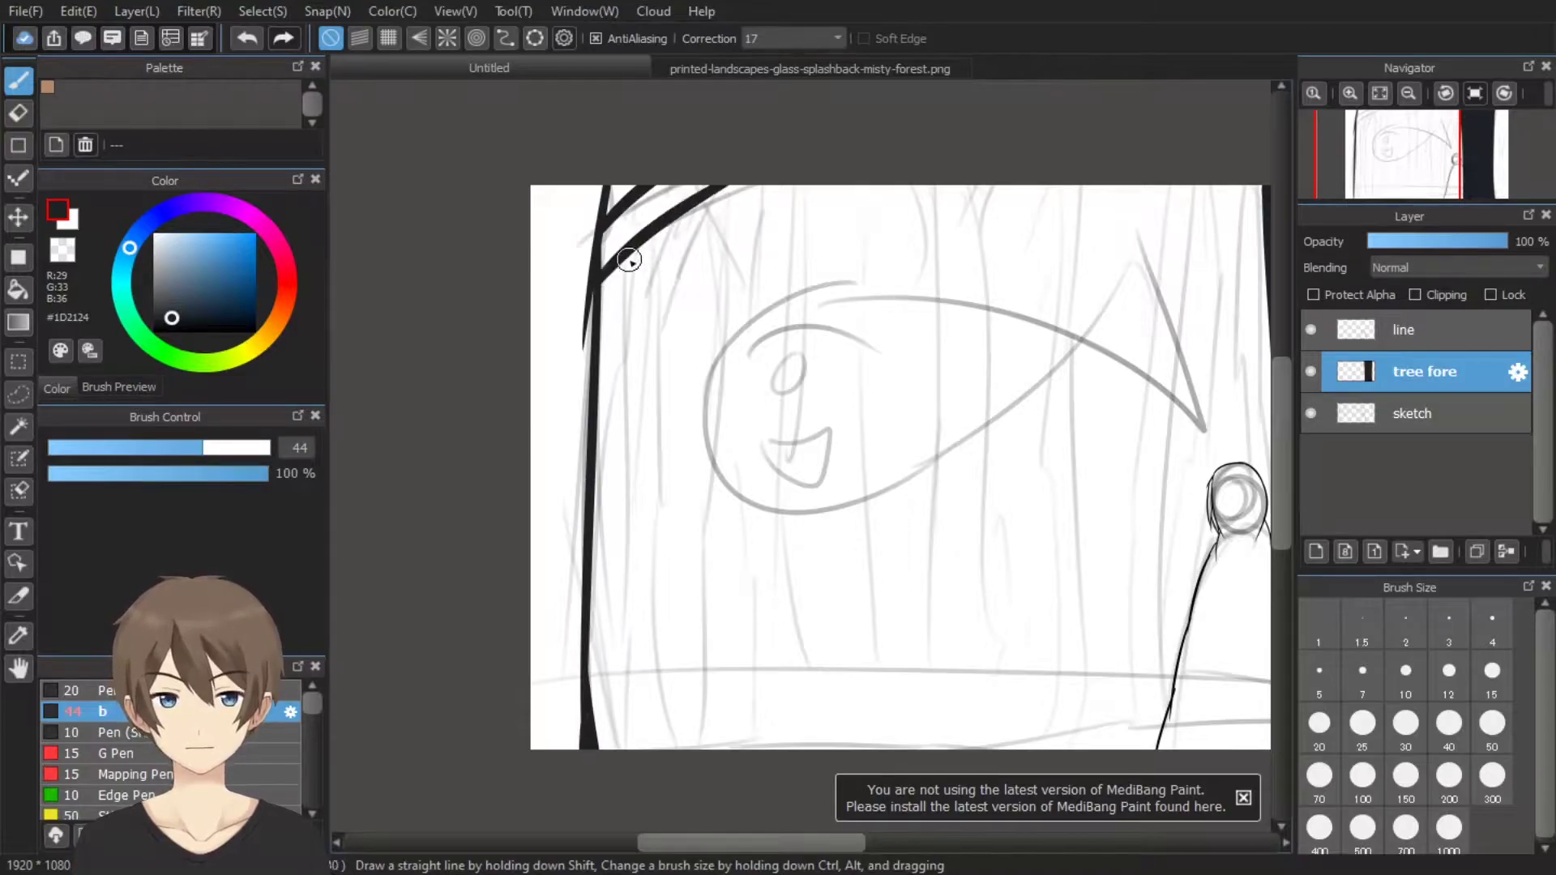
{"action": "key", "text": "g"}
{"action": "left_click", "coordinate": [568, 337]}
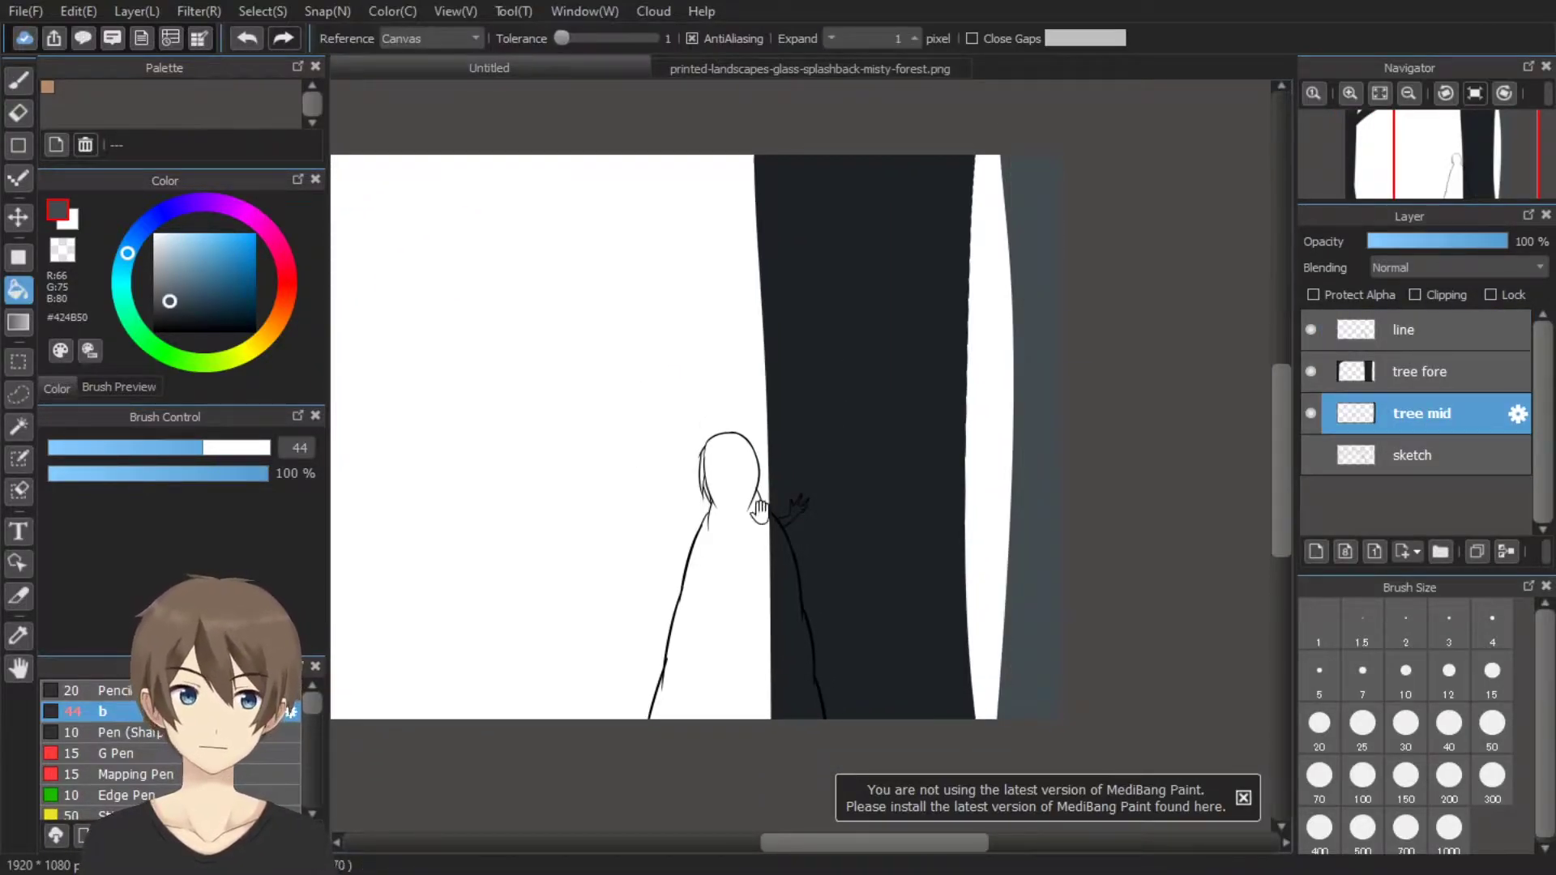
Outline the left mid-ground trunk with a flared base and fill it solid grey
{"action": "left_click_drag", "start_coordinate": [1049, 138], "coordinate": [1062, 689]}
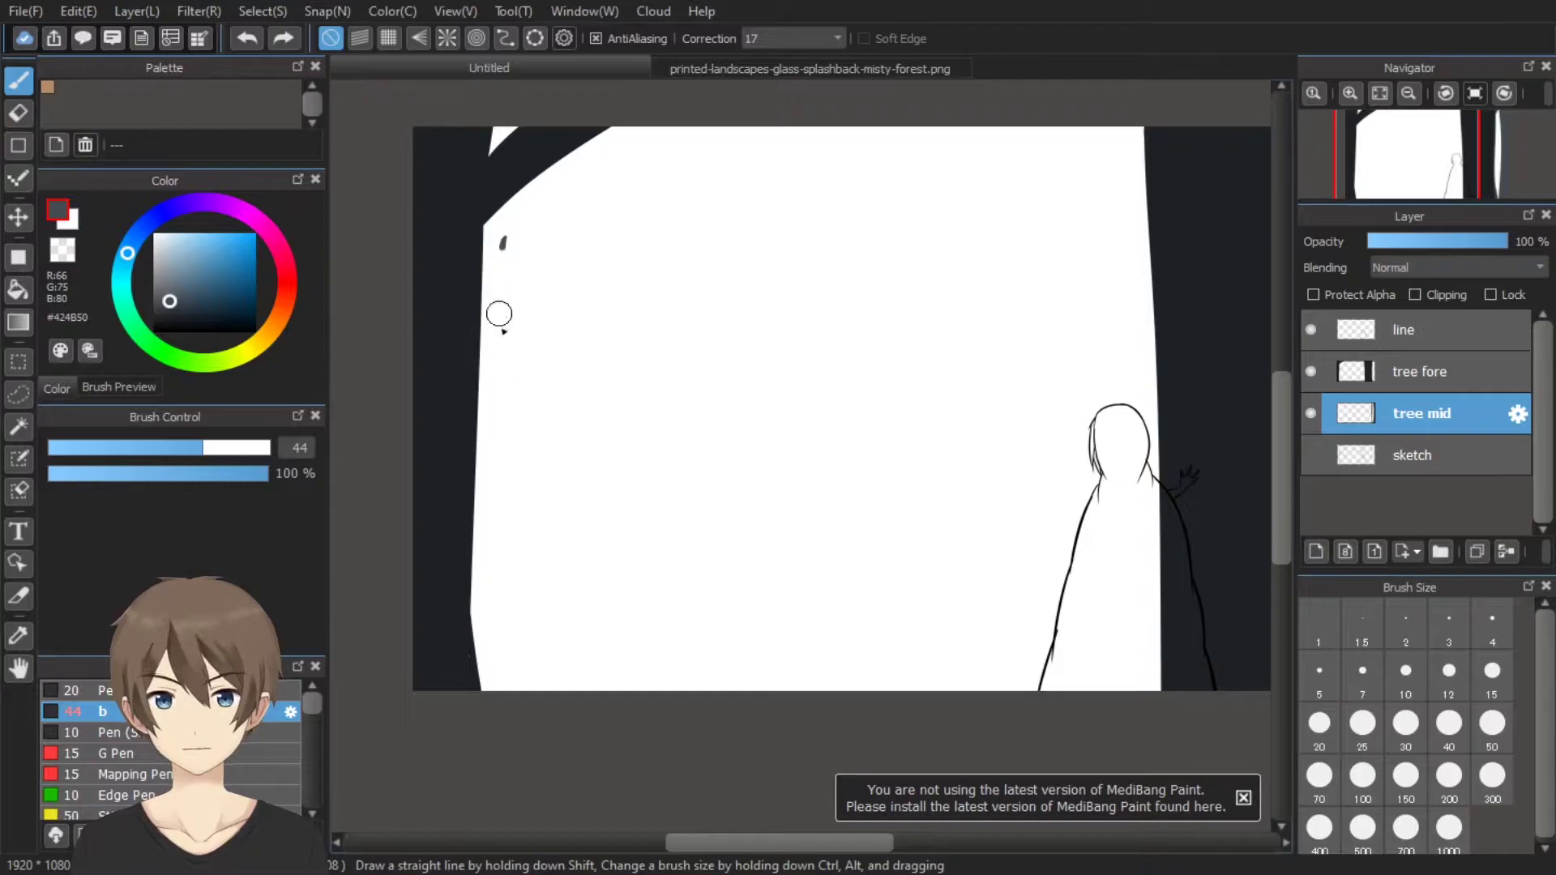
{"action": "mouse_move", "coordinate": [515, 129]}
{"action": "left_mouse_down"}
{"action": "mouse_move", "coordinate": [505, 167]}
{"action": "mouse_move", "coordinate": [557, 596]}
{"action": "left_mouse_up"}
{"action": "key", "text": "ctrl+z"}
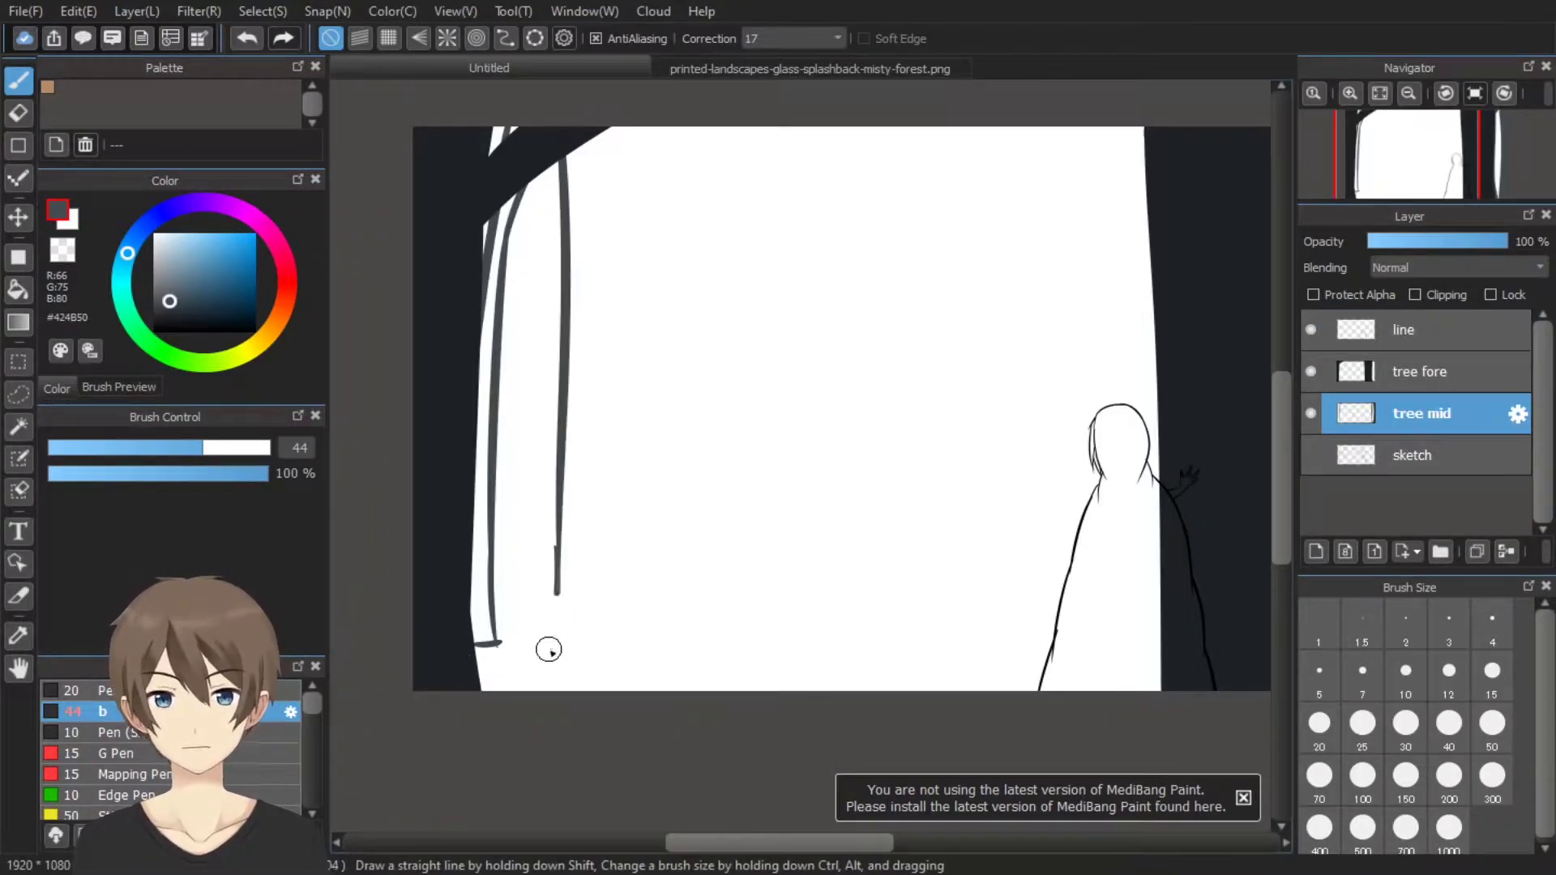
{"action": "left_click_drag", "start_coordinate": [526, 647], "coordinate": [607, 650]}
{"action": "left_click_drag", "start_coordinate": [585, 150], "coordinate": [581, 620]}
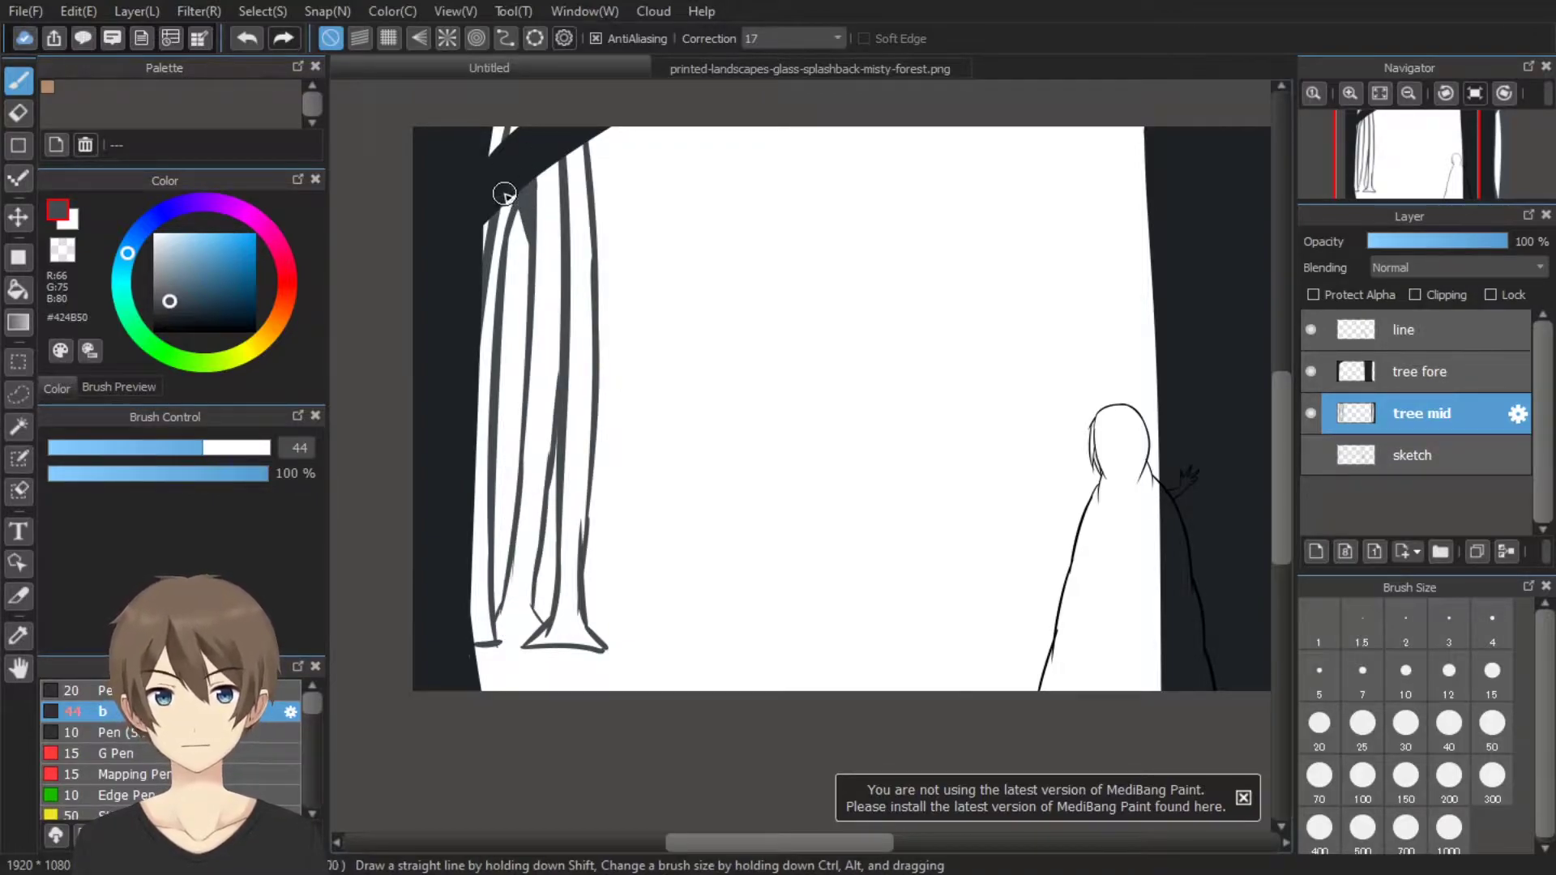
{"action": "mouse_move", "coordinate": [504, 195]}
{"action": "left_mouse_down"}
{"action": "mouse_move", "coordinate": [492, 630]}
{"action": "mouse_move", "coordinate": [527, 162]}
{"action": "mouse_move", "coordinate": [571, 648]}
{"action": "left_mouse_up"}
{"action": "left_click_drag", "start_coordinate": [491, 640], "coordinate": [515, 122]}
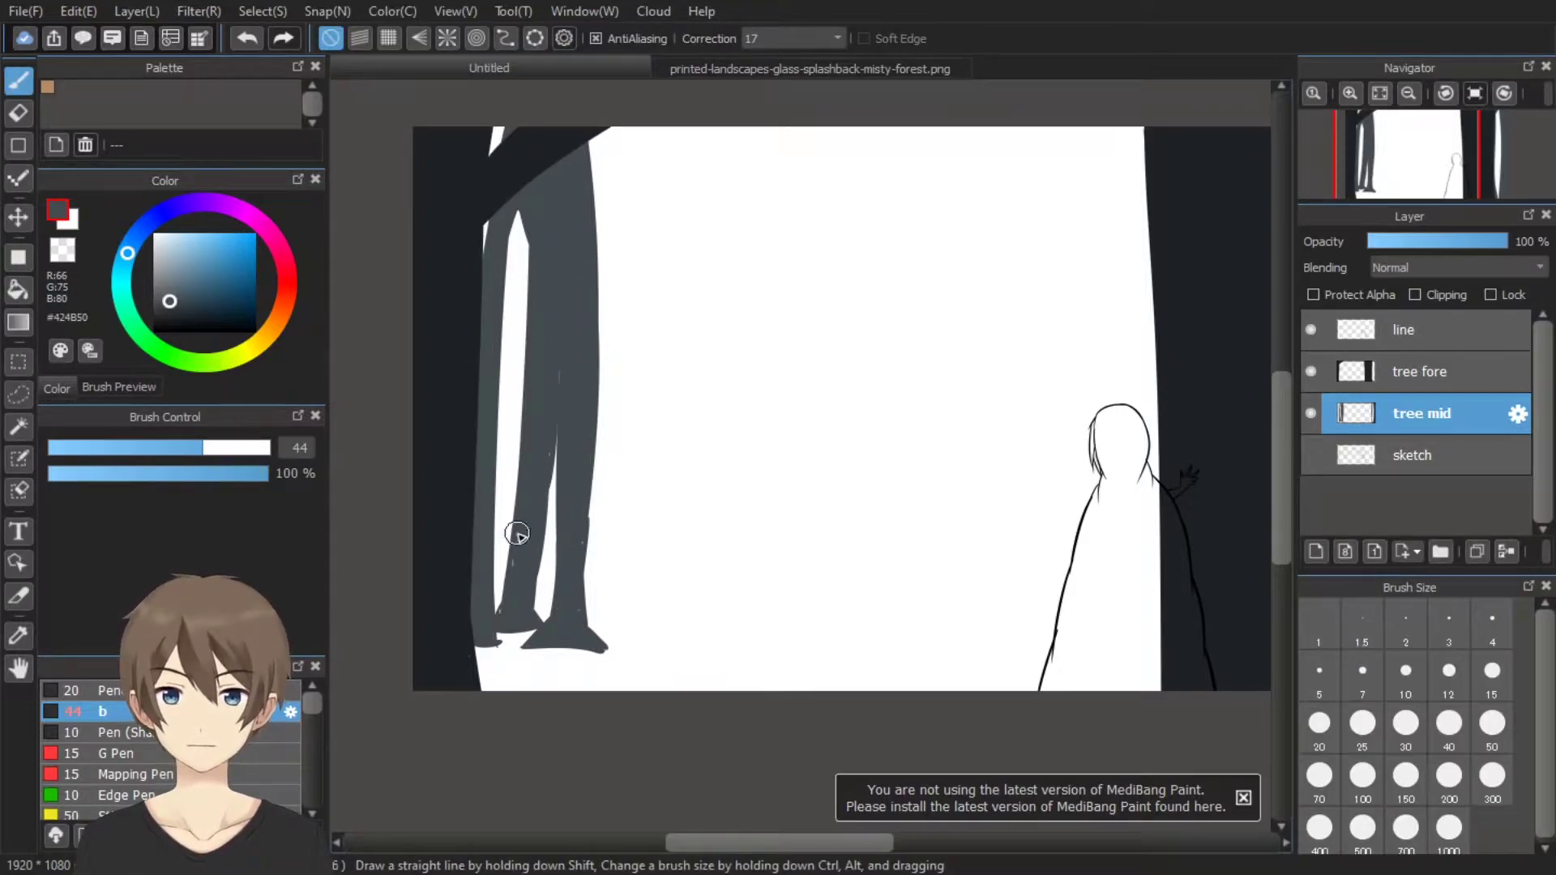
Choose a darker grey watercolour brush and compare against the misty forest photo
{"action": "left_click", "coordinate": [565, 324], "text": "alt"}
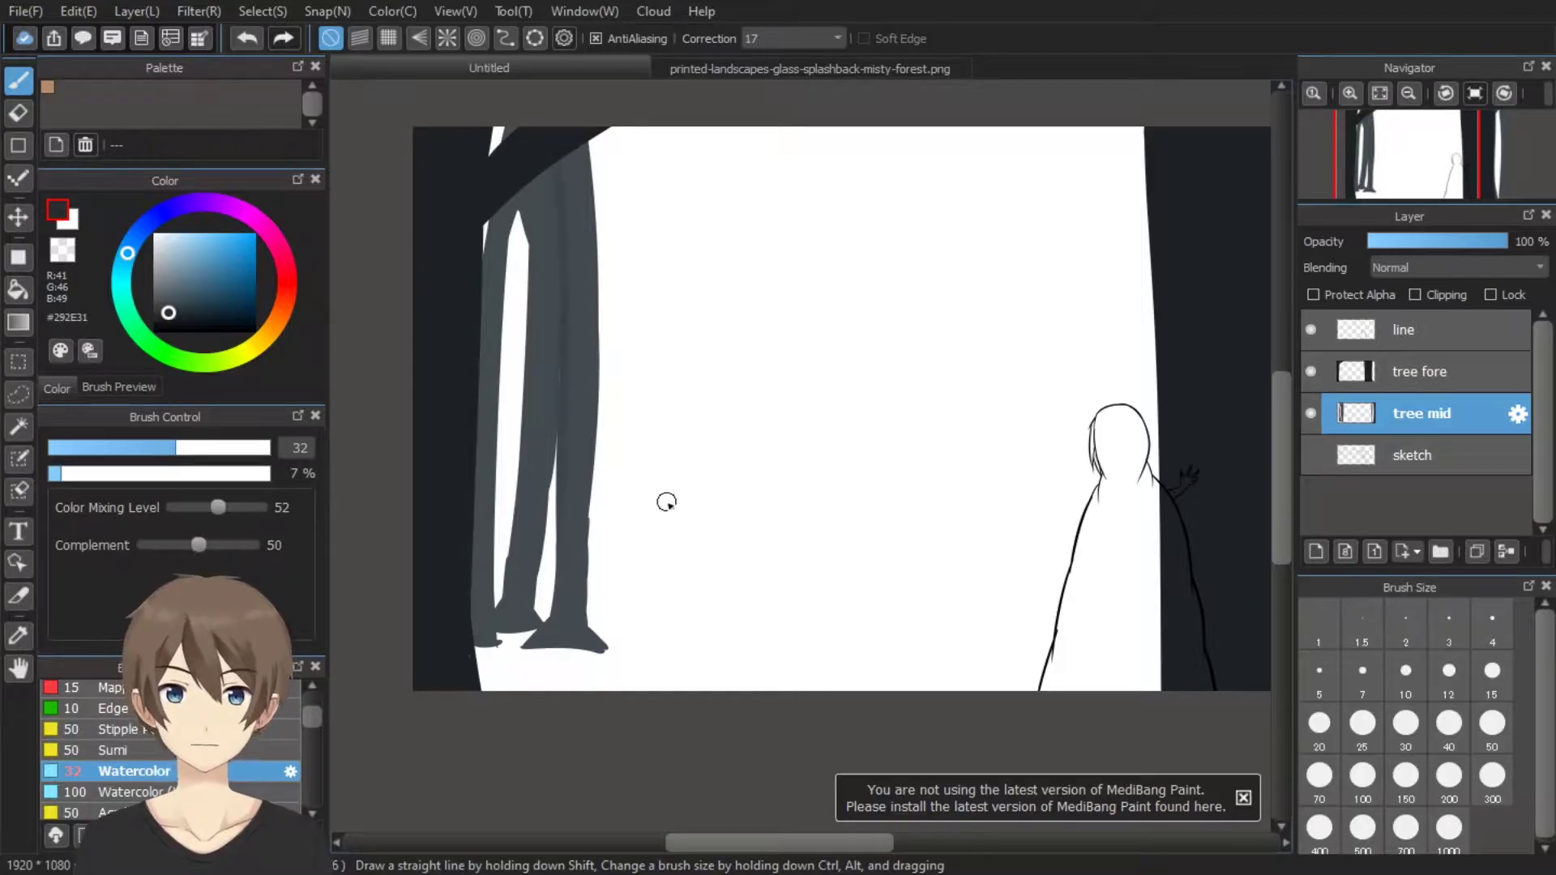
{"action": "scroll", "coordinate": [666, 502], "scroll_direction": "right", "scroll_amount": 2}
{"action": "left_click", "coordinate": [776, 69]}
{"action": "left_click", "coordinate": [489, 69]}
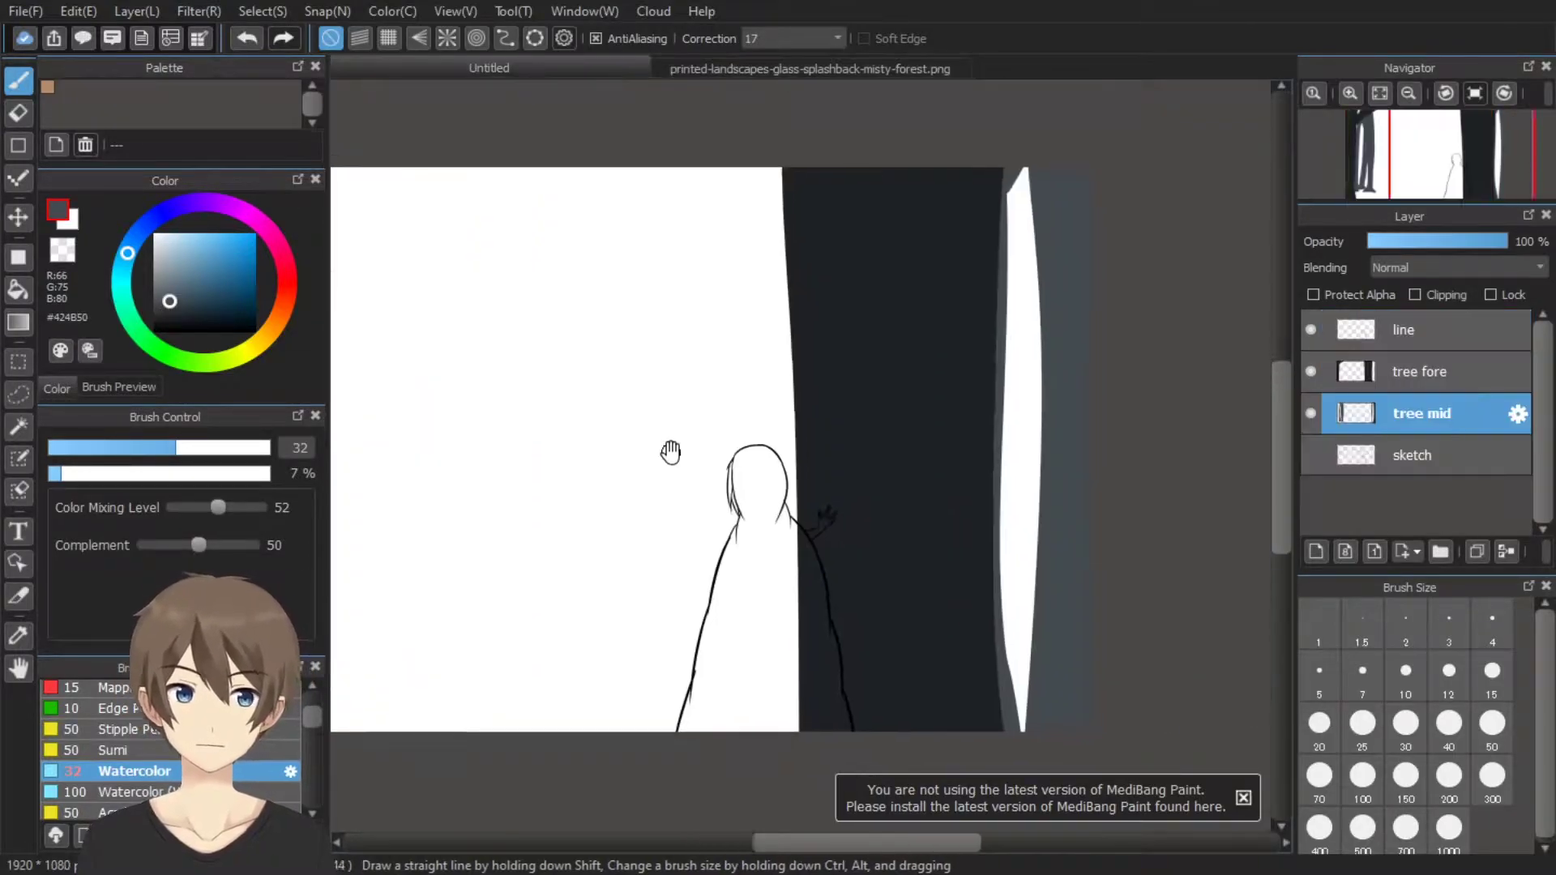
{"action": "scroll", "coordinate": [667, 445], "scroll_direction": "right", "scroll_amount": 3}
{"action": "left_click", "coordinate": [863, 71]}
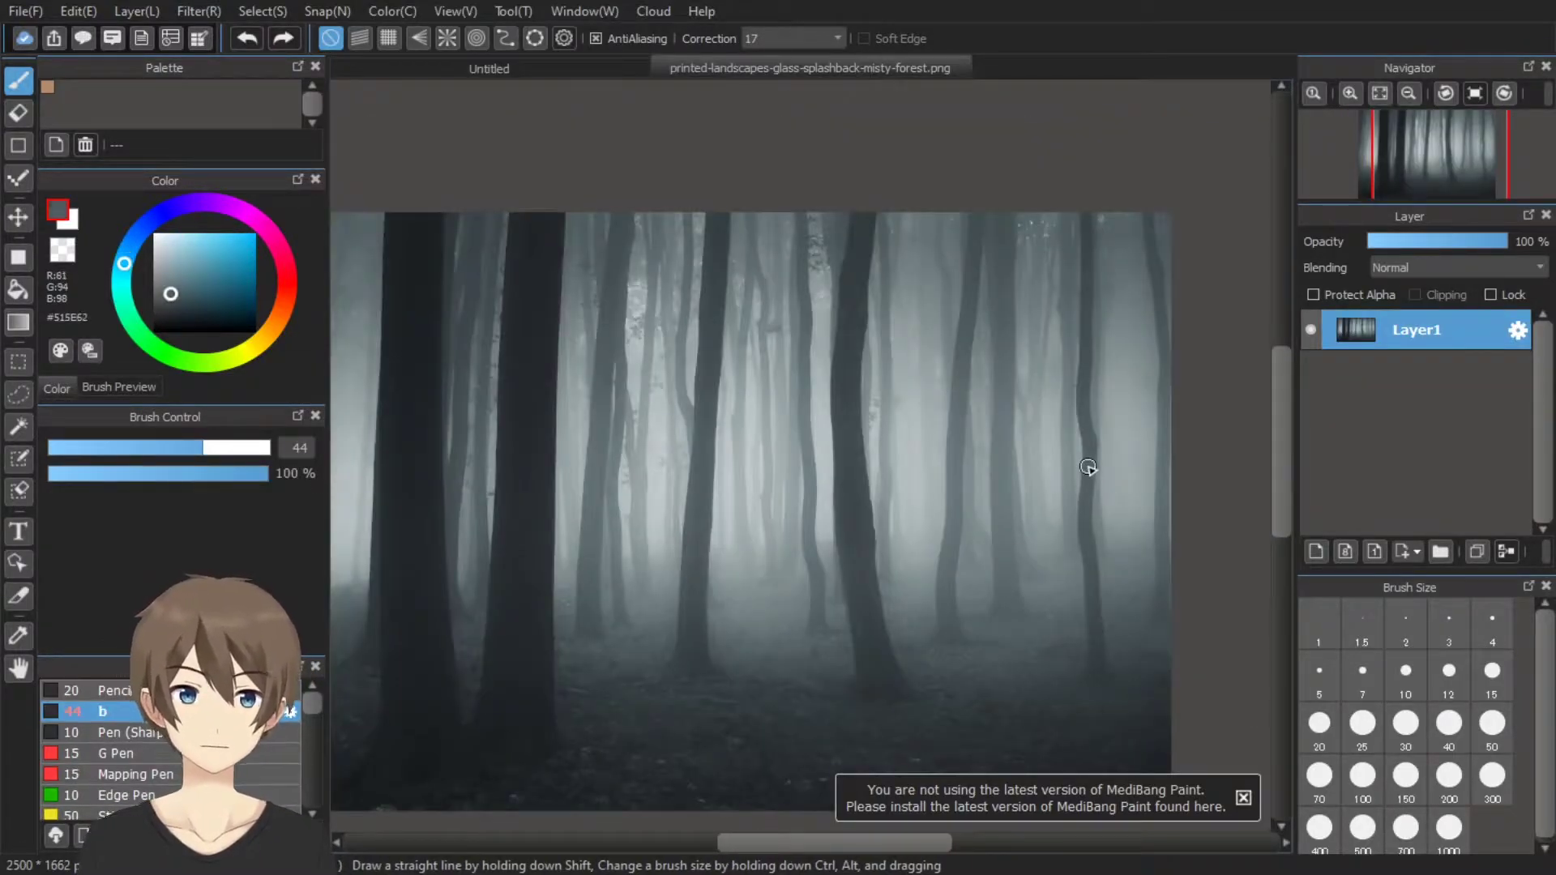
{"action": "left_click", "coordinate": [619, 72]}
Outline right-side trunks, hide the line layer, and bucket-fill them with photo-sampled grey
{"action": "left_click_drag", "start_coordinate": [973, 577], "coordinate": [940, 391]}
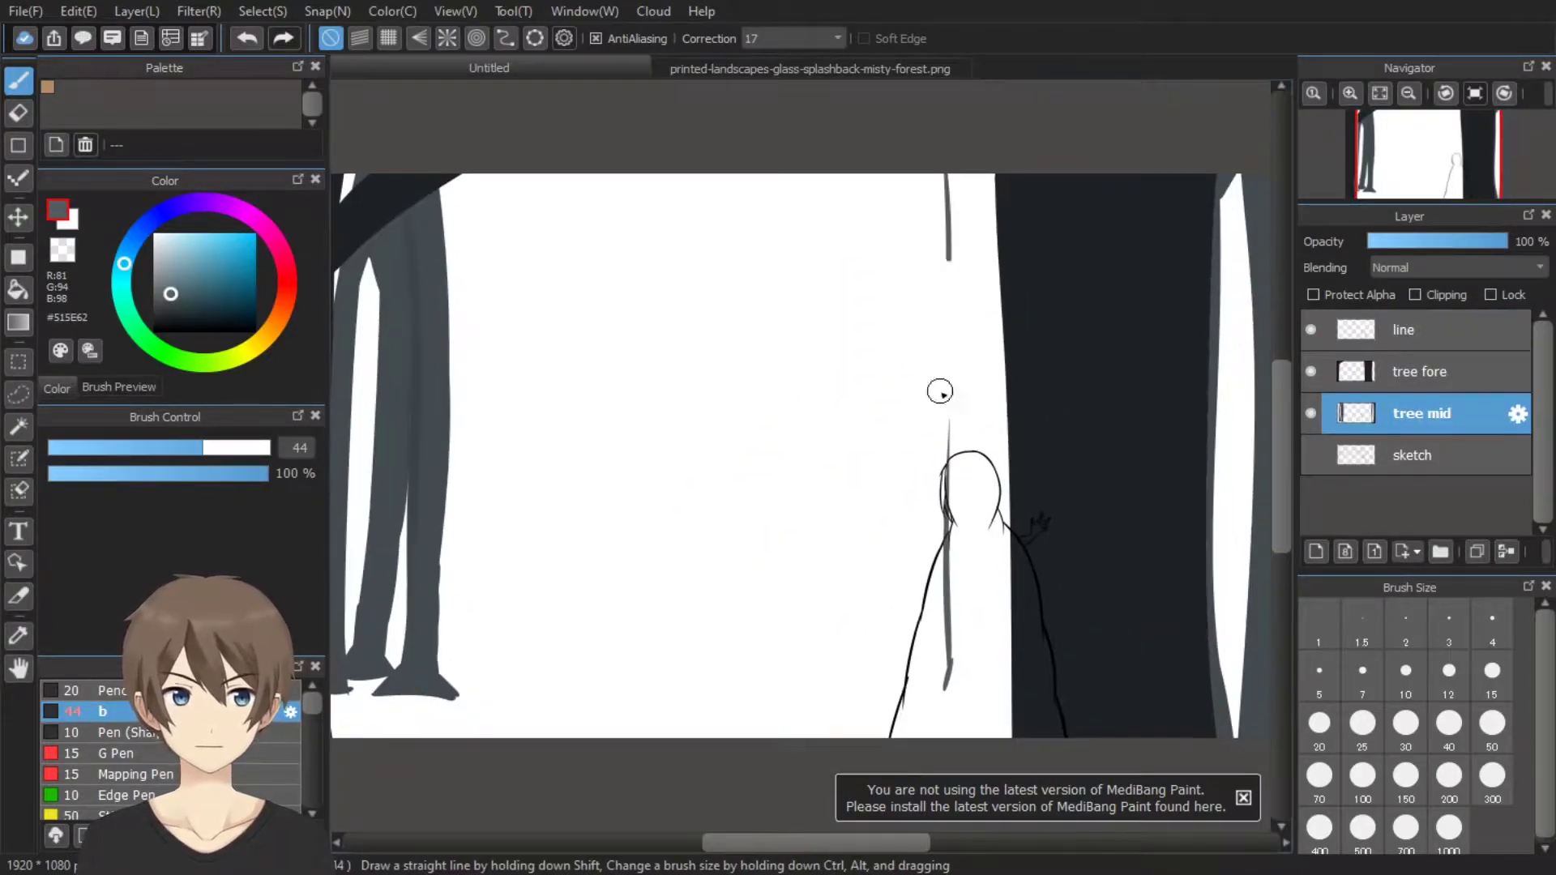
{"action": "mouse_move", "coordinate": [960, 648]}
{"action": "left_mouse_down"}
{"action": "mouse_move", "coordinate": [948, 174]}
{"action": "mouse_move", "coordinate": [985, 621]}
{"action": "left_mouse_up"}
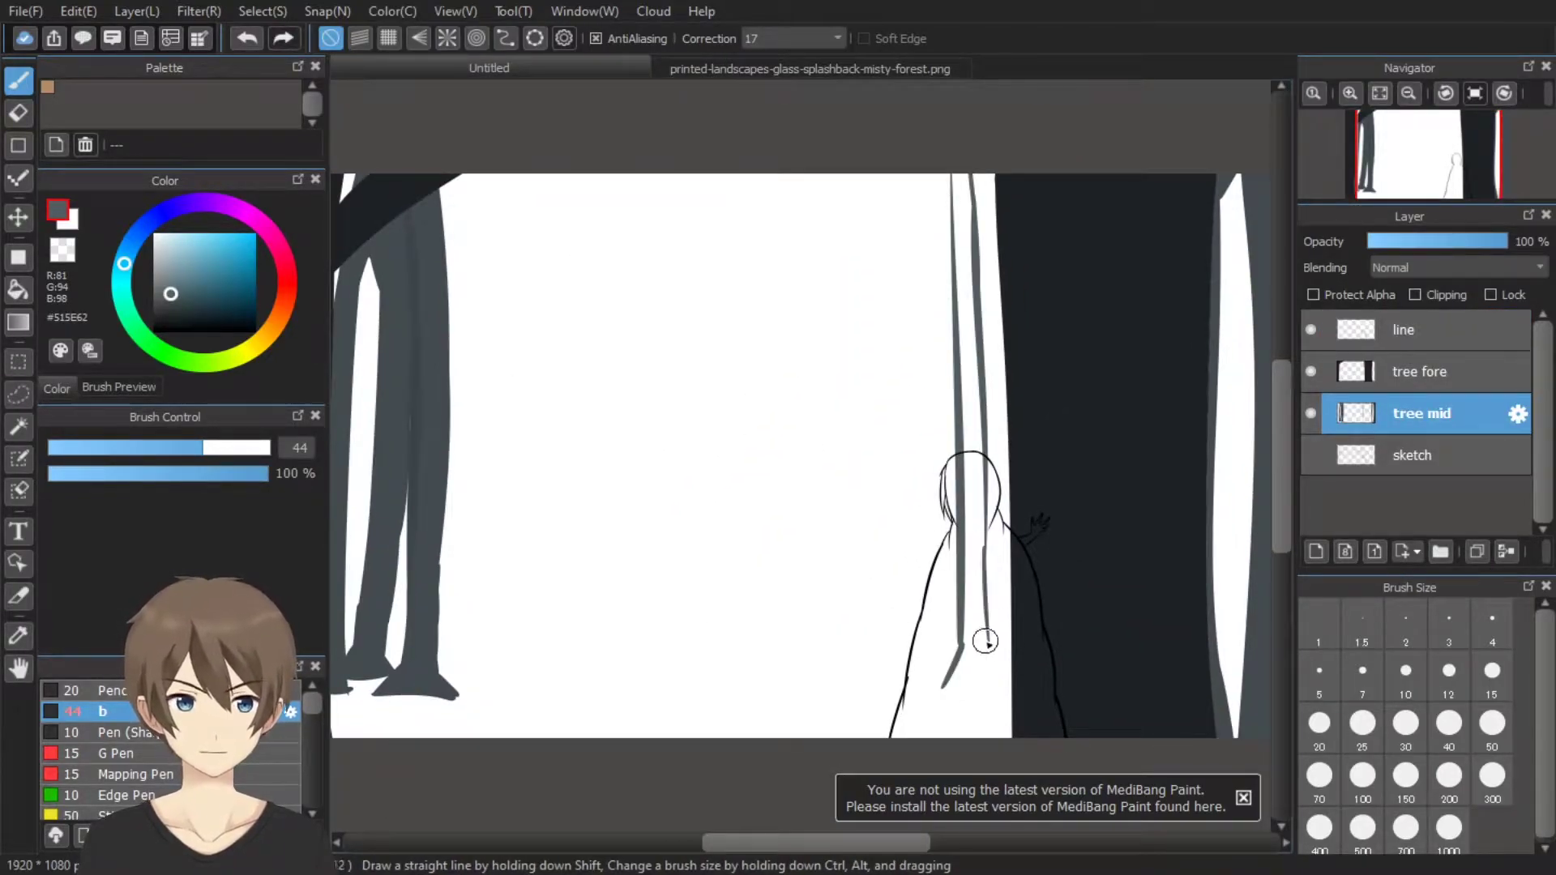
{"action": "left_click", "coordinate": [1311, 329]}
{"action": "left_click", "coordinate": [975, 519]}
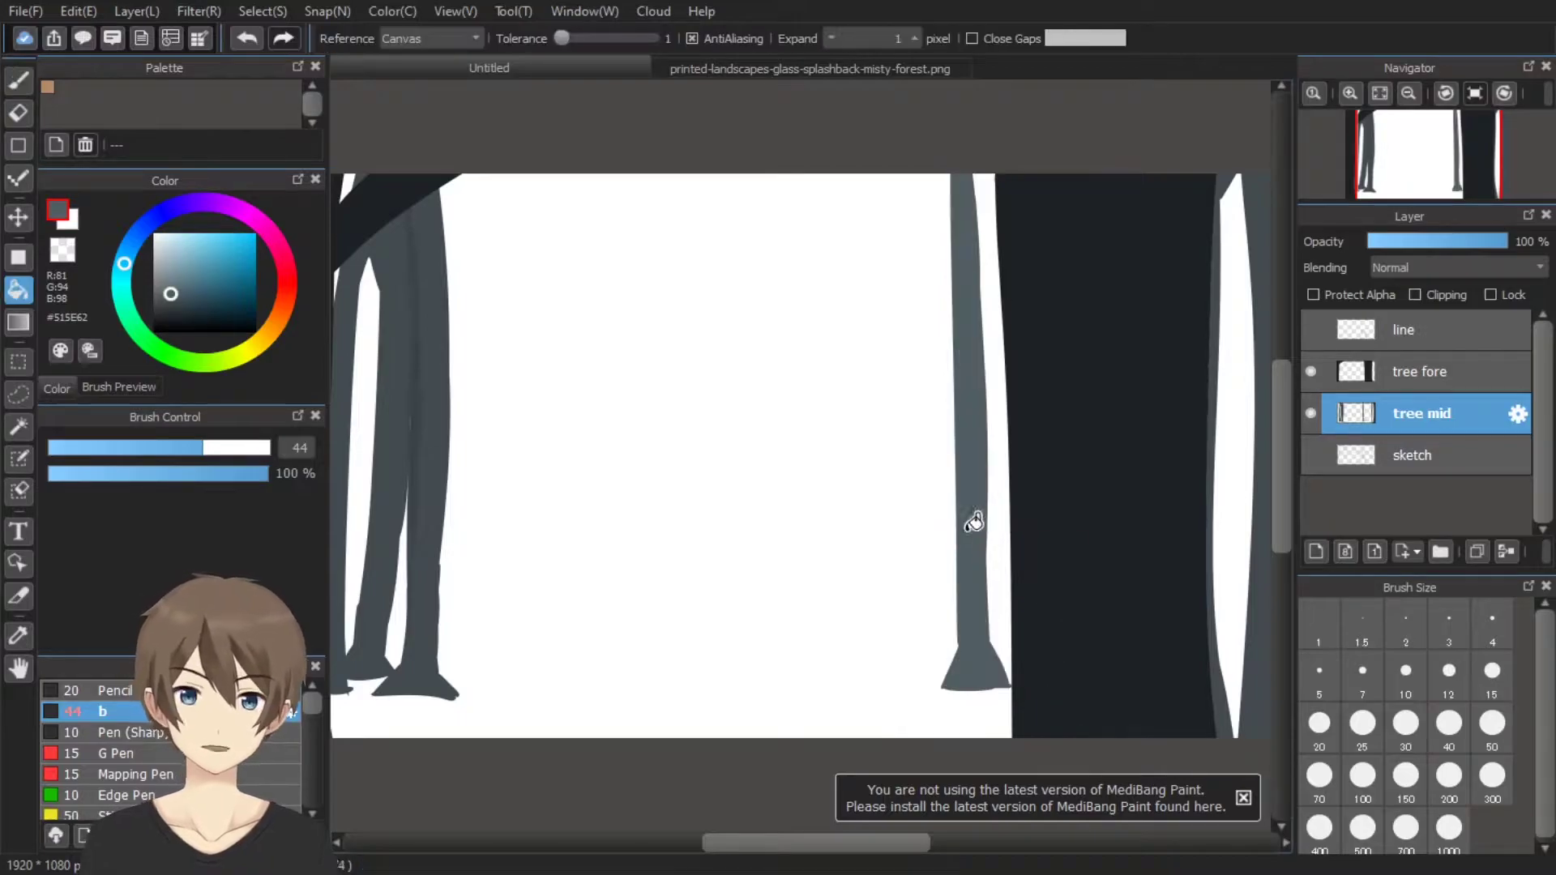
{"action": "key", "text": "ctrl+Tab"}
{"action": "left_click", "coordinate": [1010, 401], "text": "alt"}
{"action": "key", "text": "ctrl+Tab"}
{"action": "key", "text": "b"}
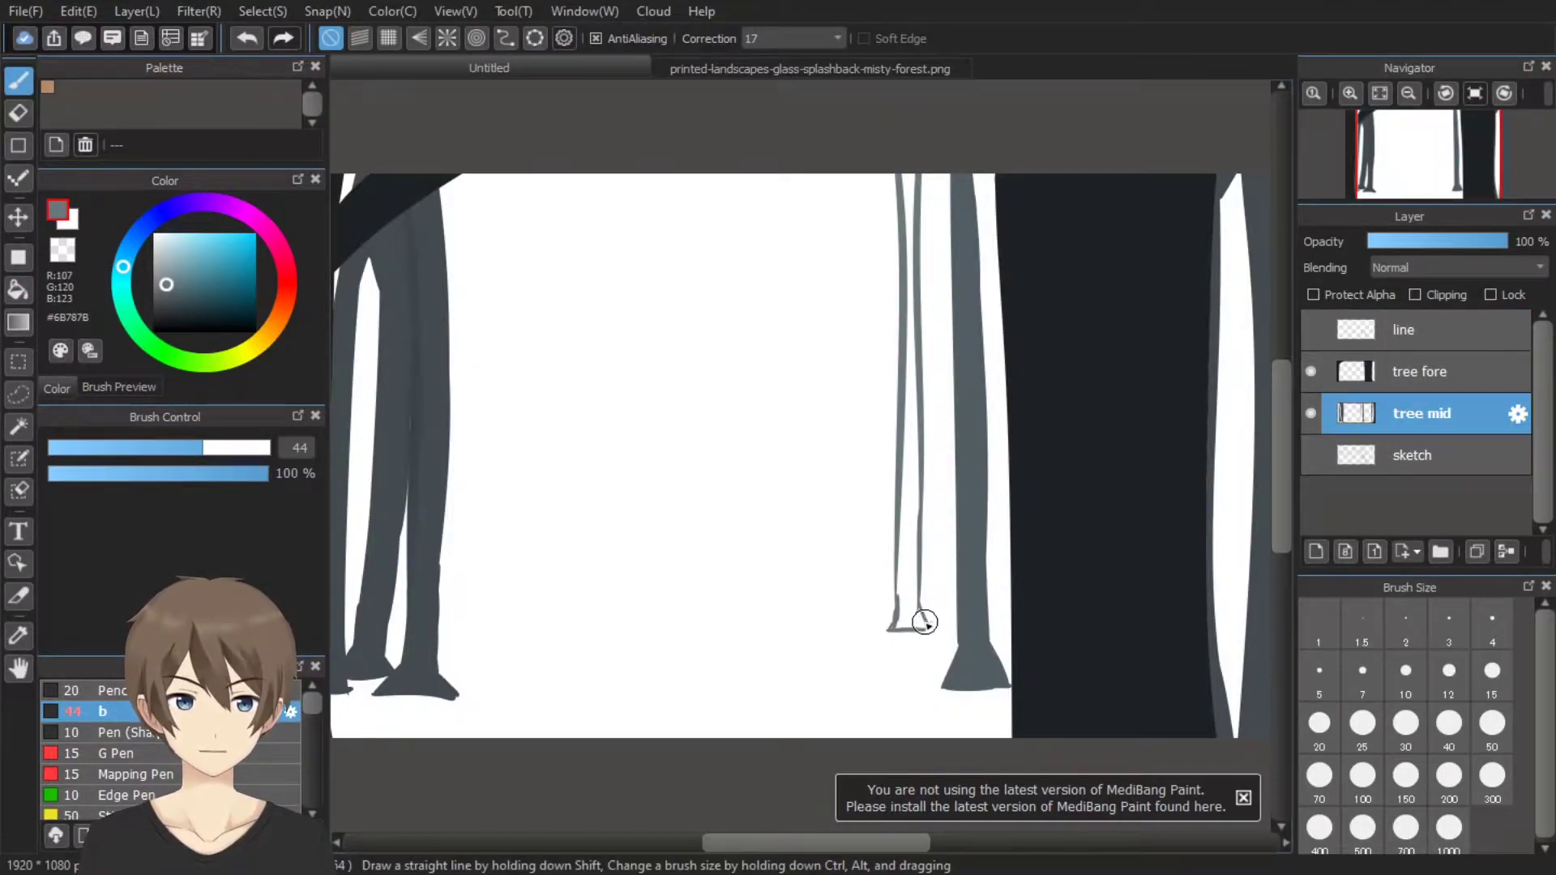
{"action": "key", "text": "g"}
{"action": "left_click", "coordinate": [844, 616]}
{"action": "key", "text": "b"}
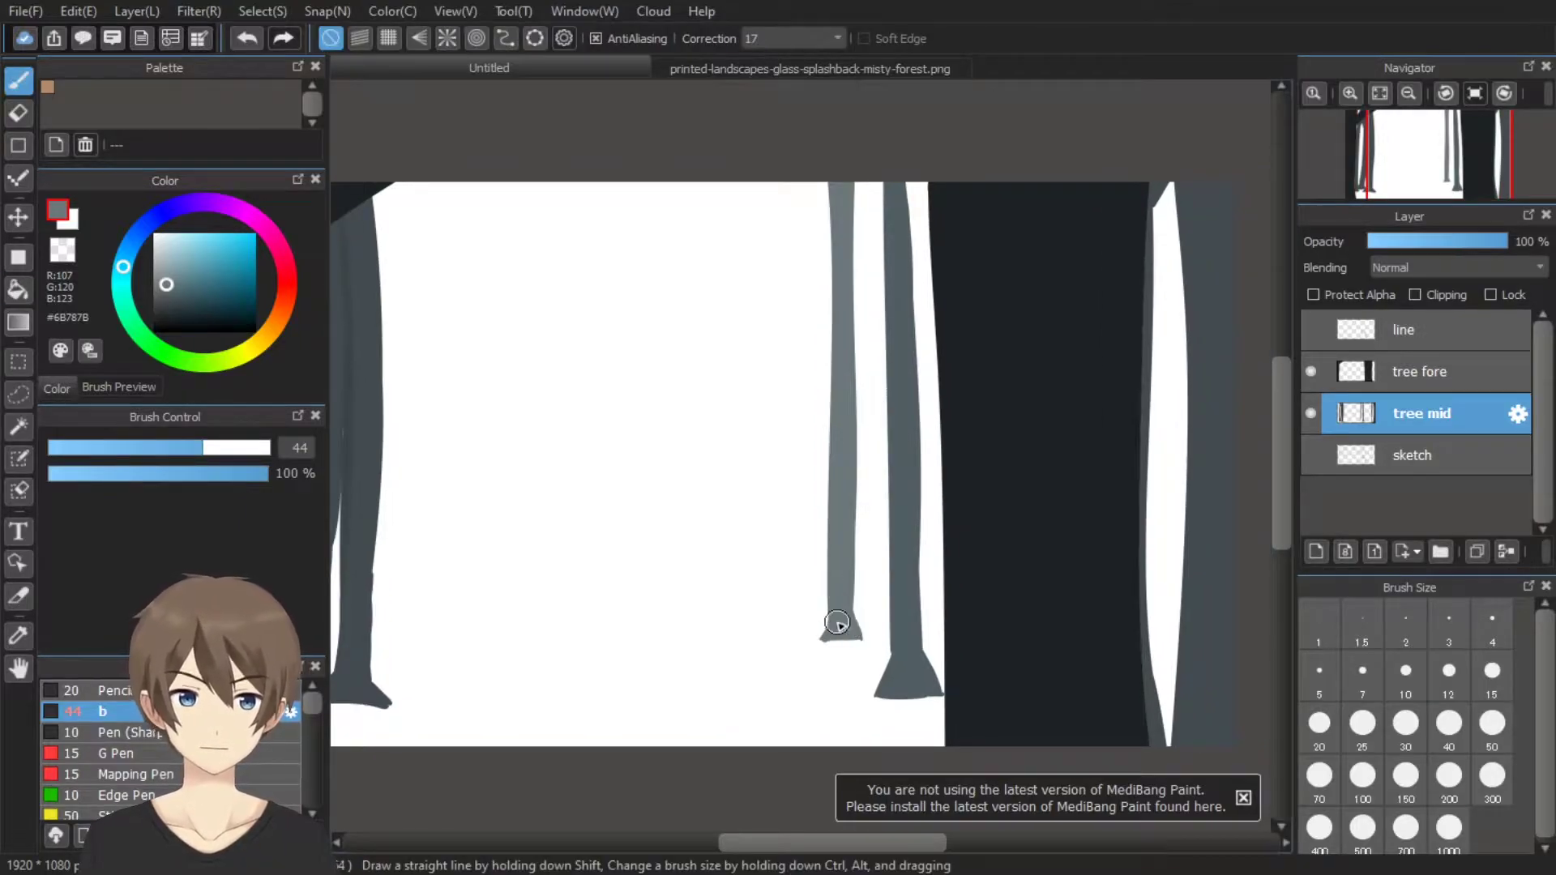
Outline two thin trunks on the left and fill them solid grey
{"action": "left_click_drag", "start_coordinate": [838, 622], "coordinate": [785, 646]}
{"action": "left_click_drag", "start_coordinate": [880, 425], "coordinate": [865, 261]}
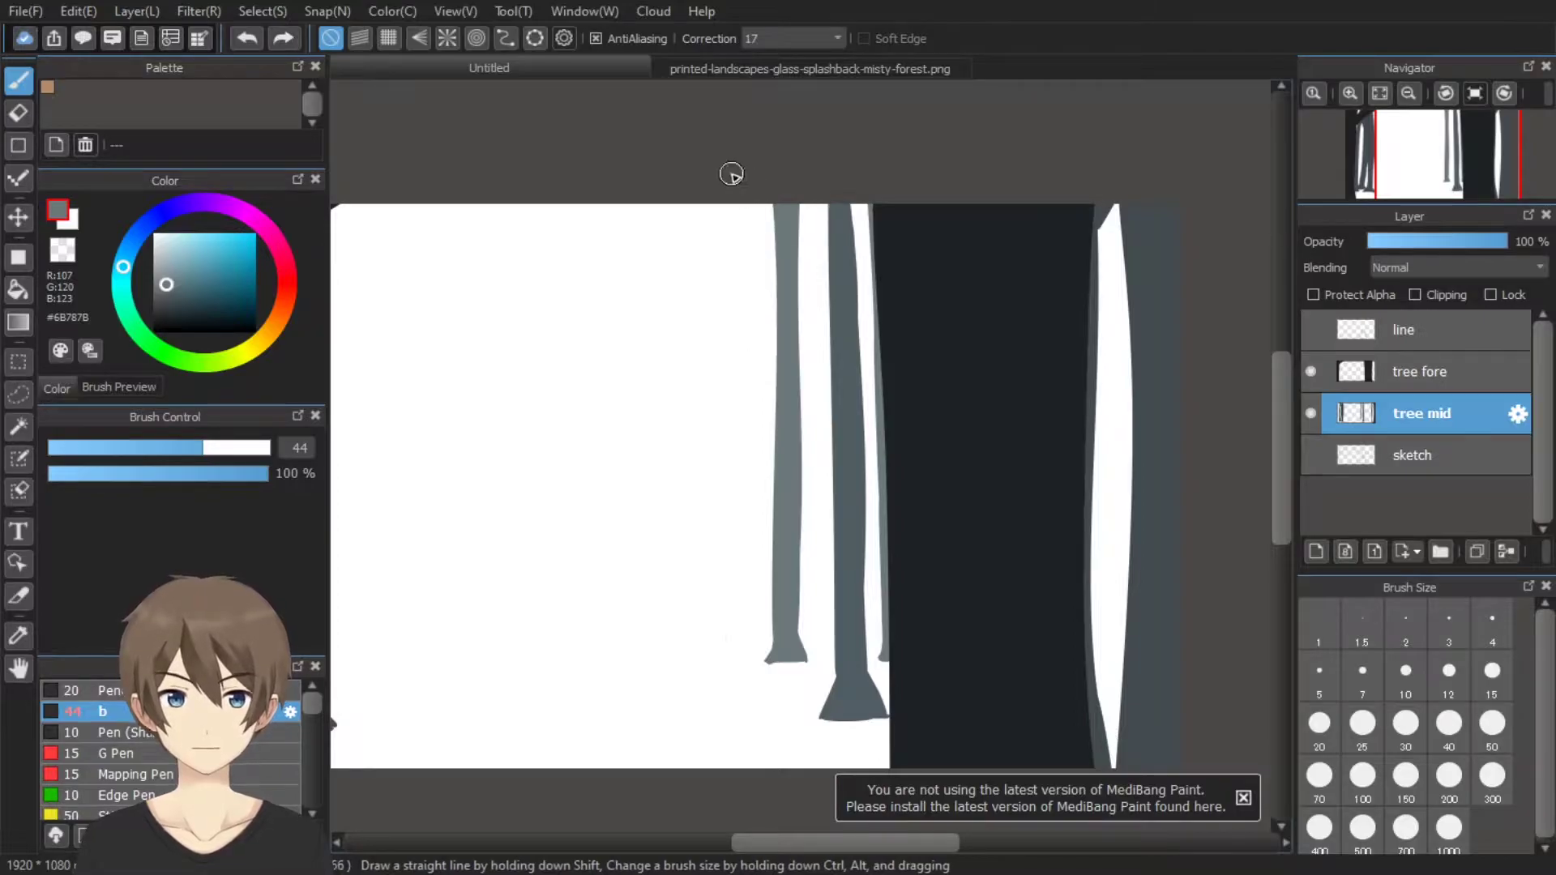
{"action": "mouse_move", "coordinate": [731, 173]}
{"action": "left_mouse_down"}
{"action": "mouse_move", "coordinate": [738, 661]}
{"action": "mouse_move", "coordinate": [755, 650]}
{"action": "left_mouse_up"}
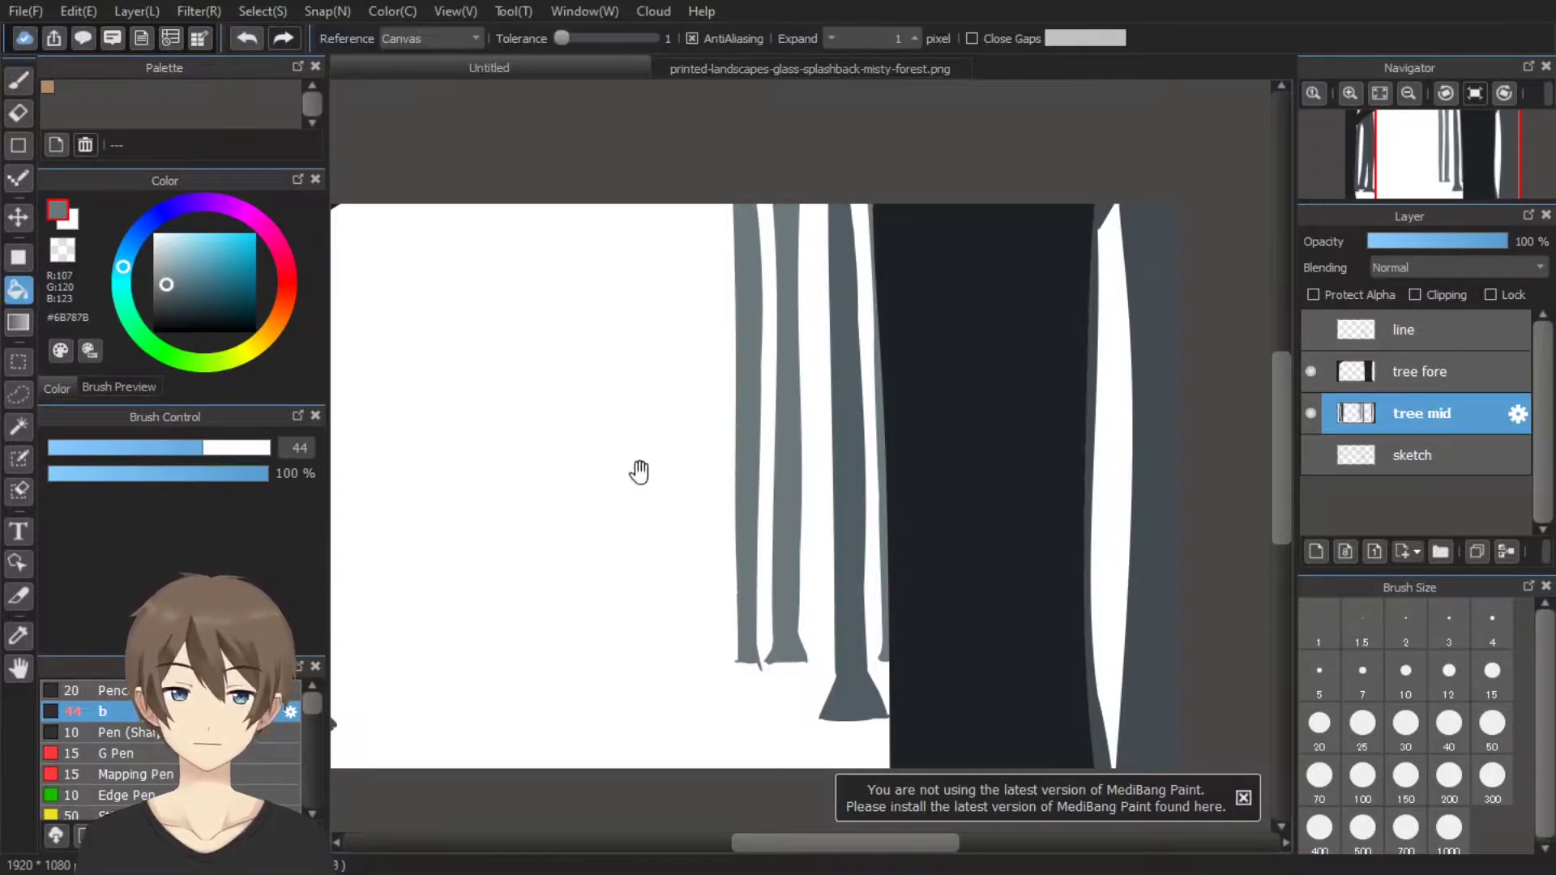
{"action": "left_click_drag", "start_coordinate": [636, 473], "coordinate": [889, 454]}
{"action": "mouse_move", "coordinate": [629, 185]}
{"action": "left_mouse_down"}
{"action": "mouse_move", "coordinate": [622, 658]}
{"action": "mouse_move", "coordinate": [650, 572]}
{"action": "left_mouse_up"}
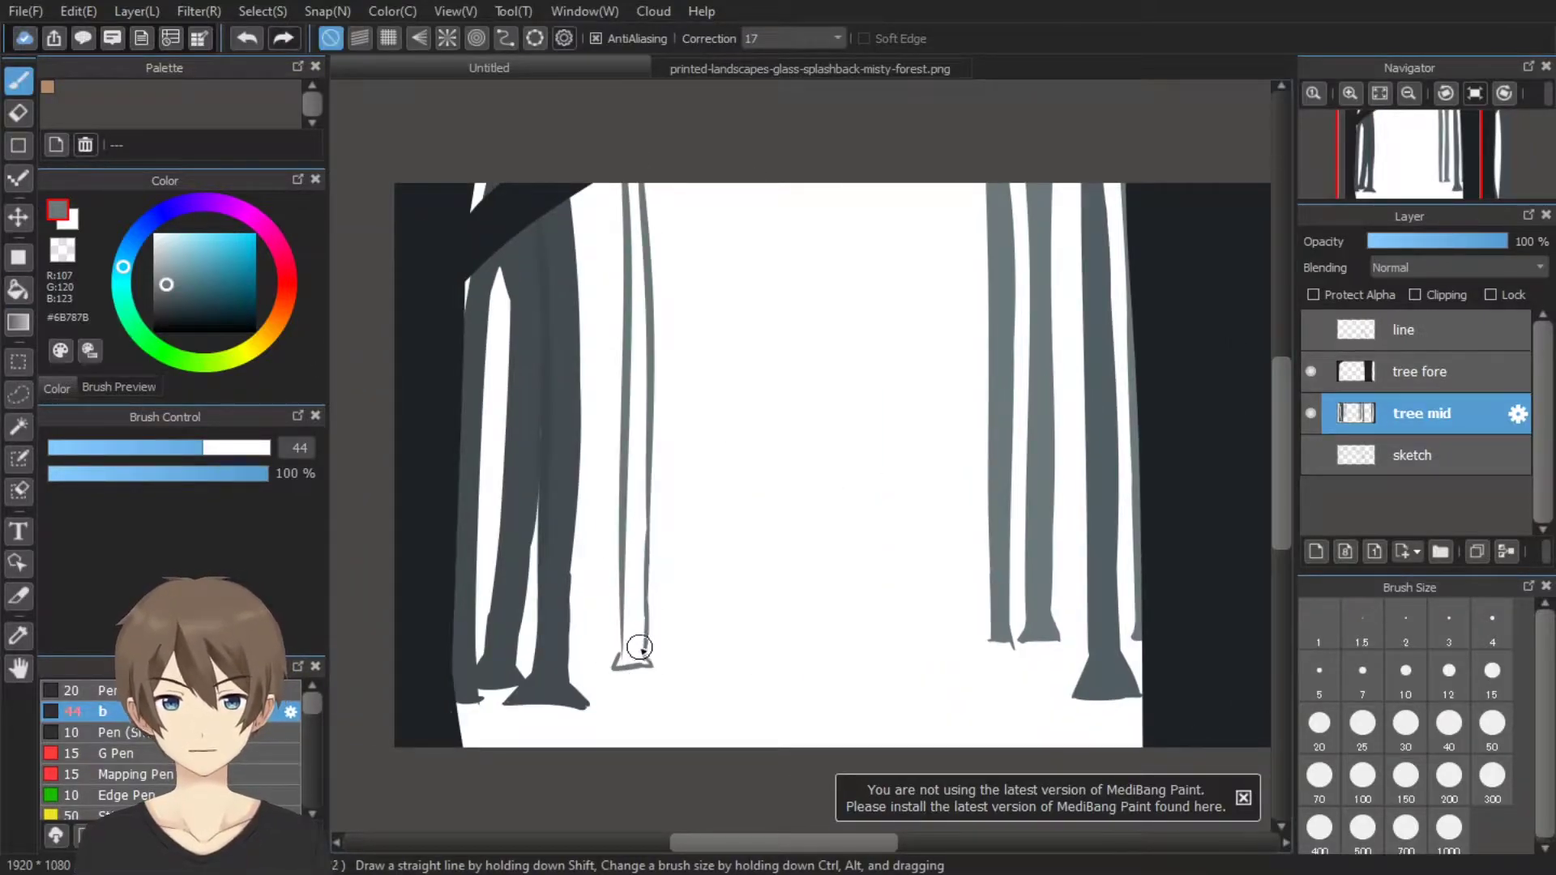
{"action": "left_click_drag", "start_coordinate": [634, 661], "coordinate": [637, 187]}
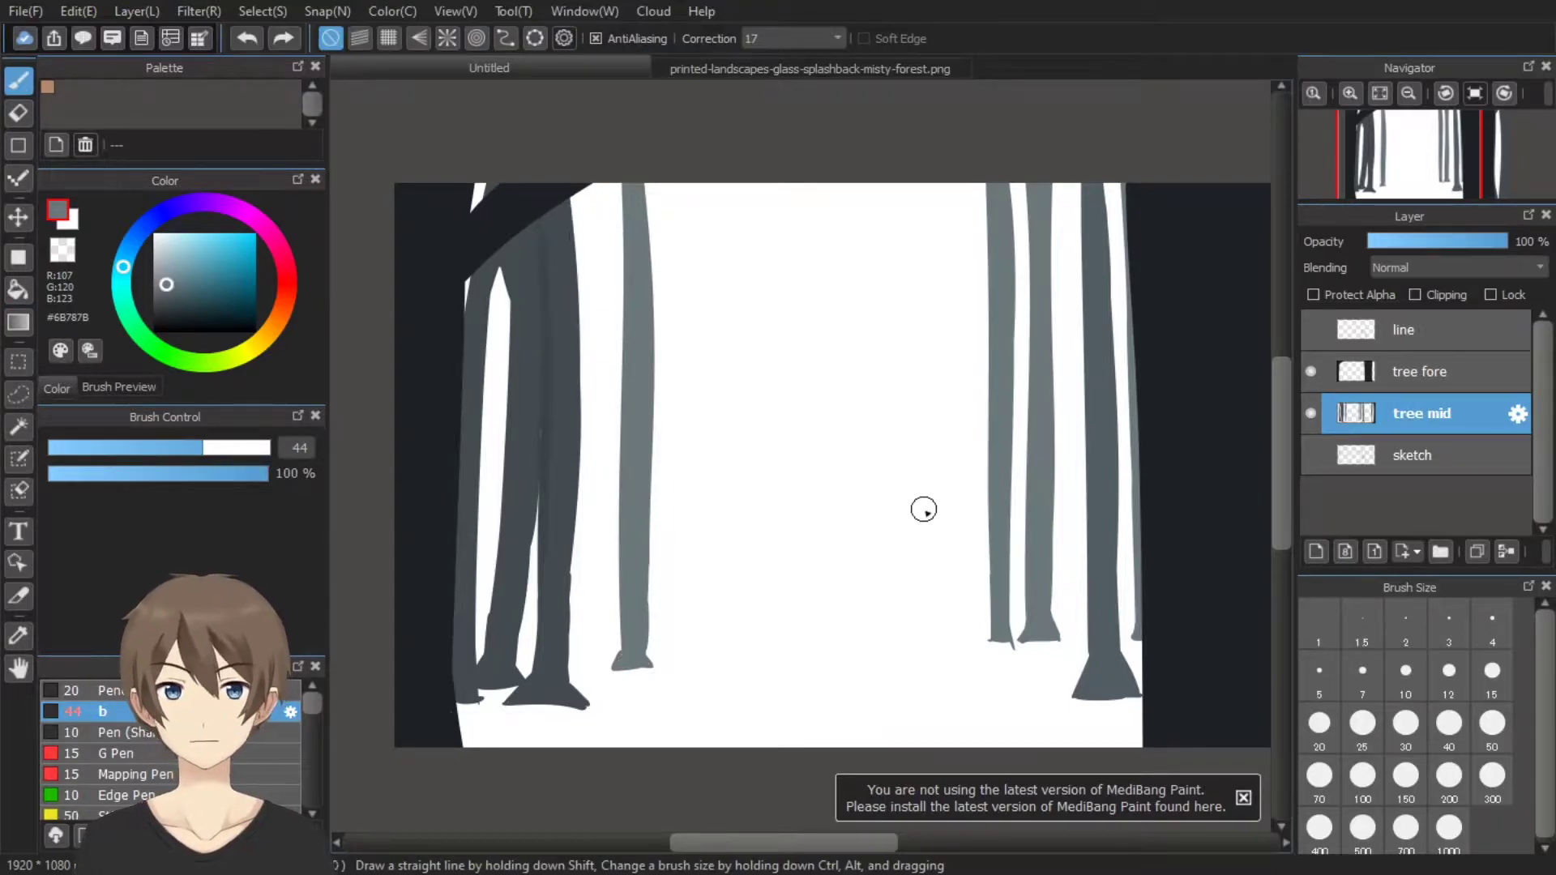
{"action": "left_click_drag", "start_coordinate": [924, 509], "coordinate": [705, 576]}
{"action": "left_click", "coordinate": [729, 68]}
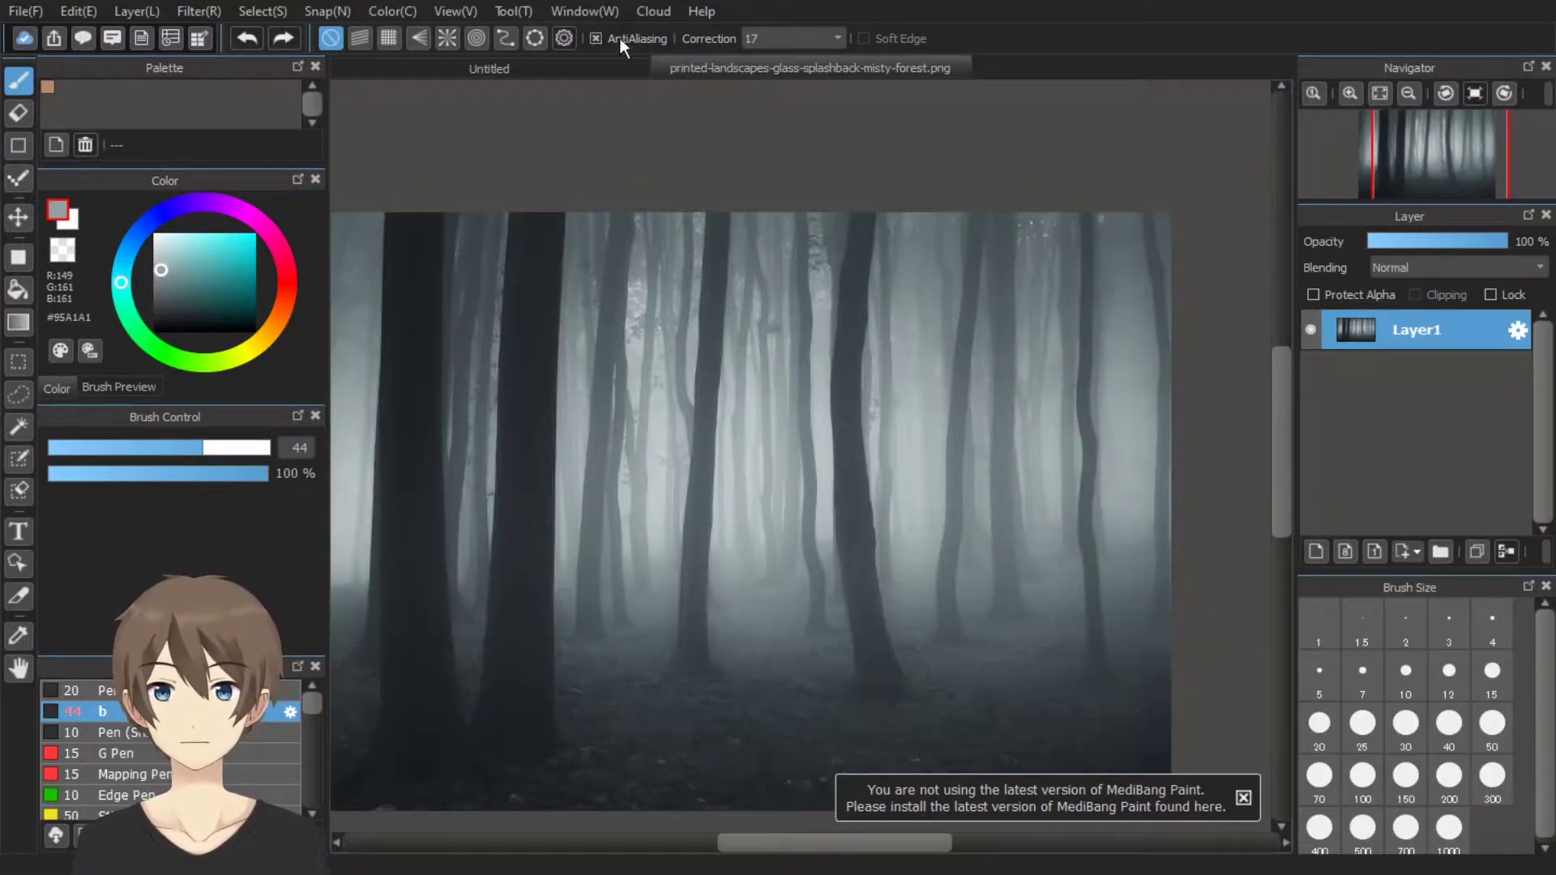
Paint pale grey background trunks on the left, middle and right of 'tree back'
{"action": "left_click", "coordinate": [495, 68]}
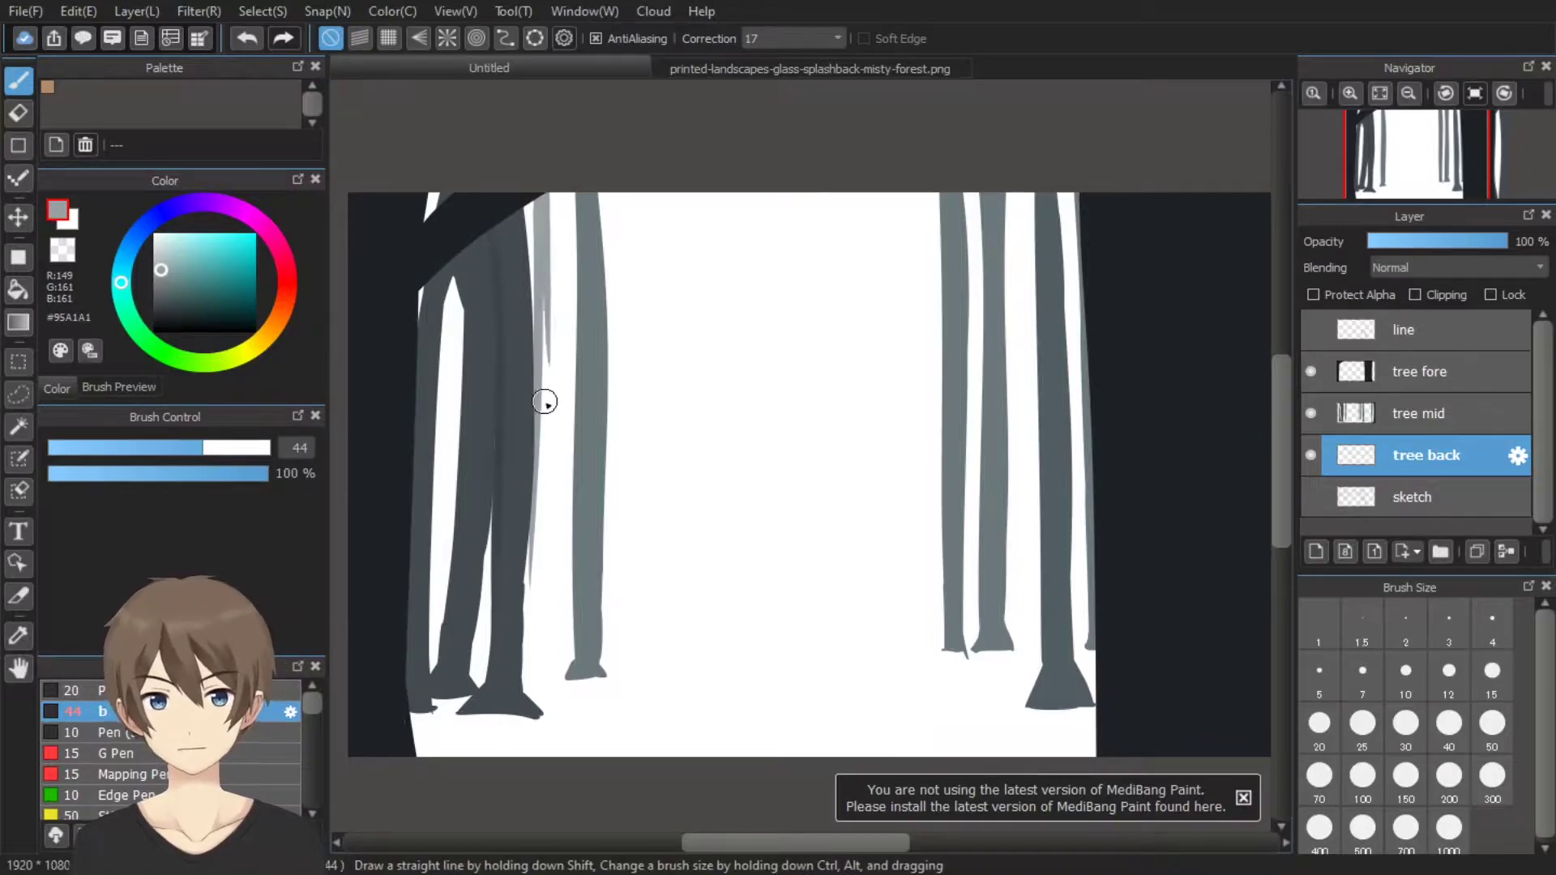
{"action": "left_click_drag", "start_coordinate": [546, 224], "coordinate": [539, 626]}
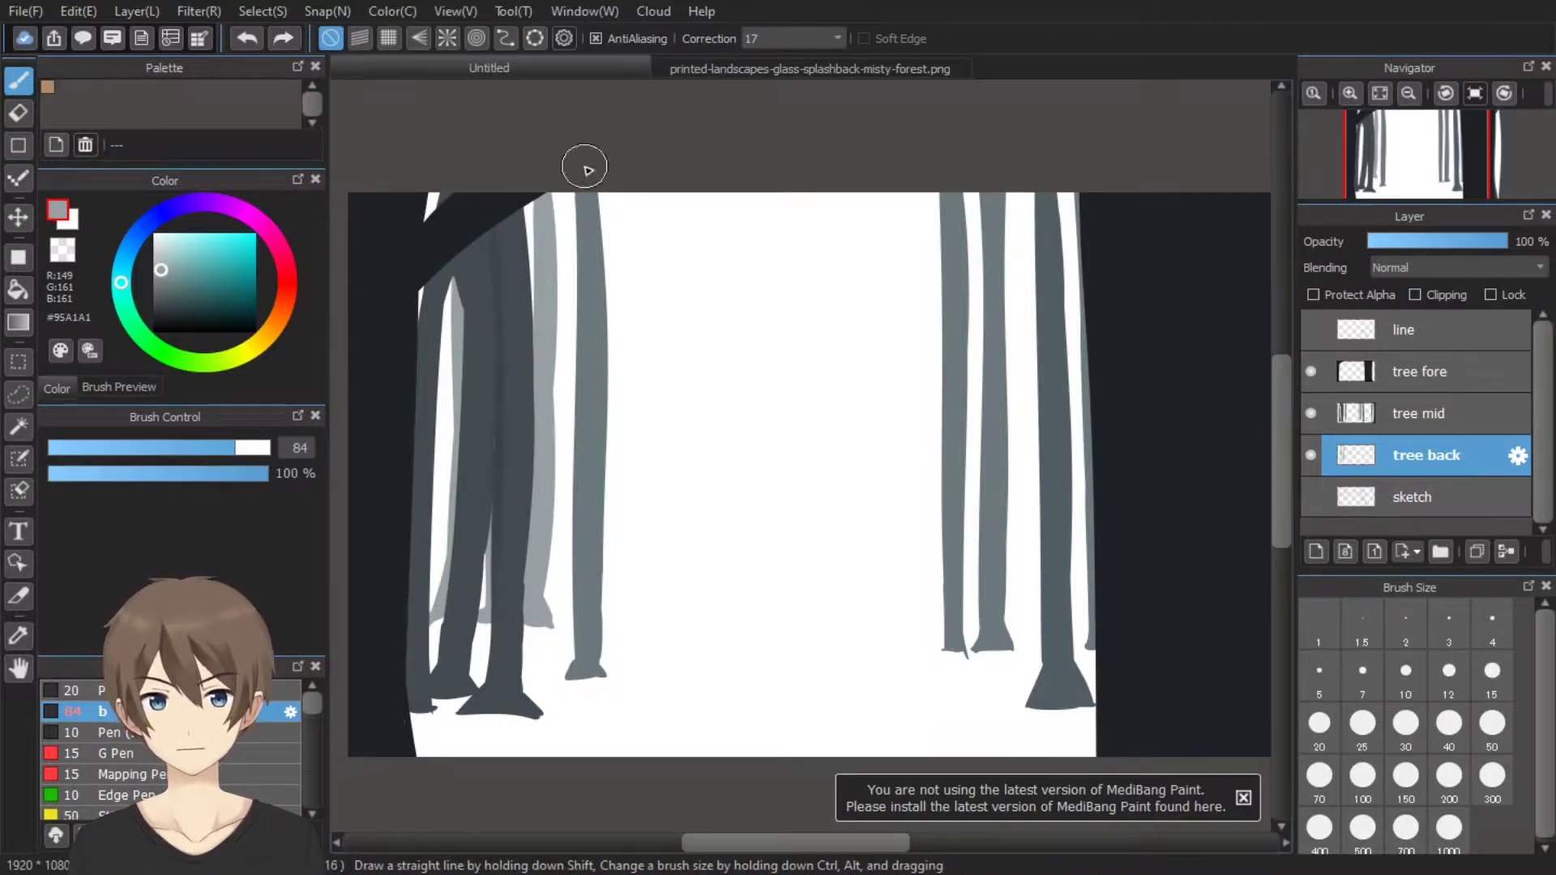
{"action": "left_click_drag", "start_coordinate": [582, 195], "coordinate": [559, 591]}
{"action": "left_click_drag", "start_coordinate": [970, 195], "coordinate": [965, 632]}
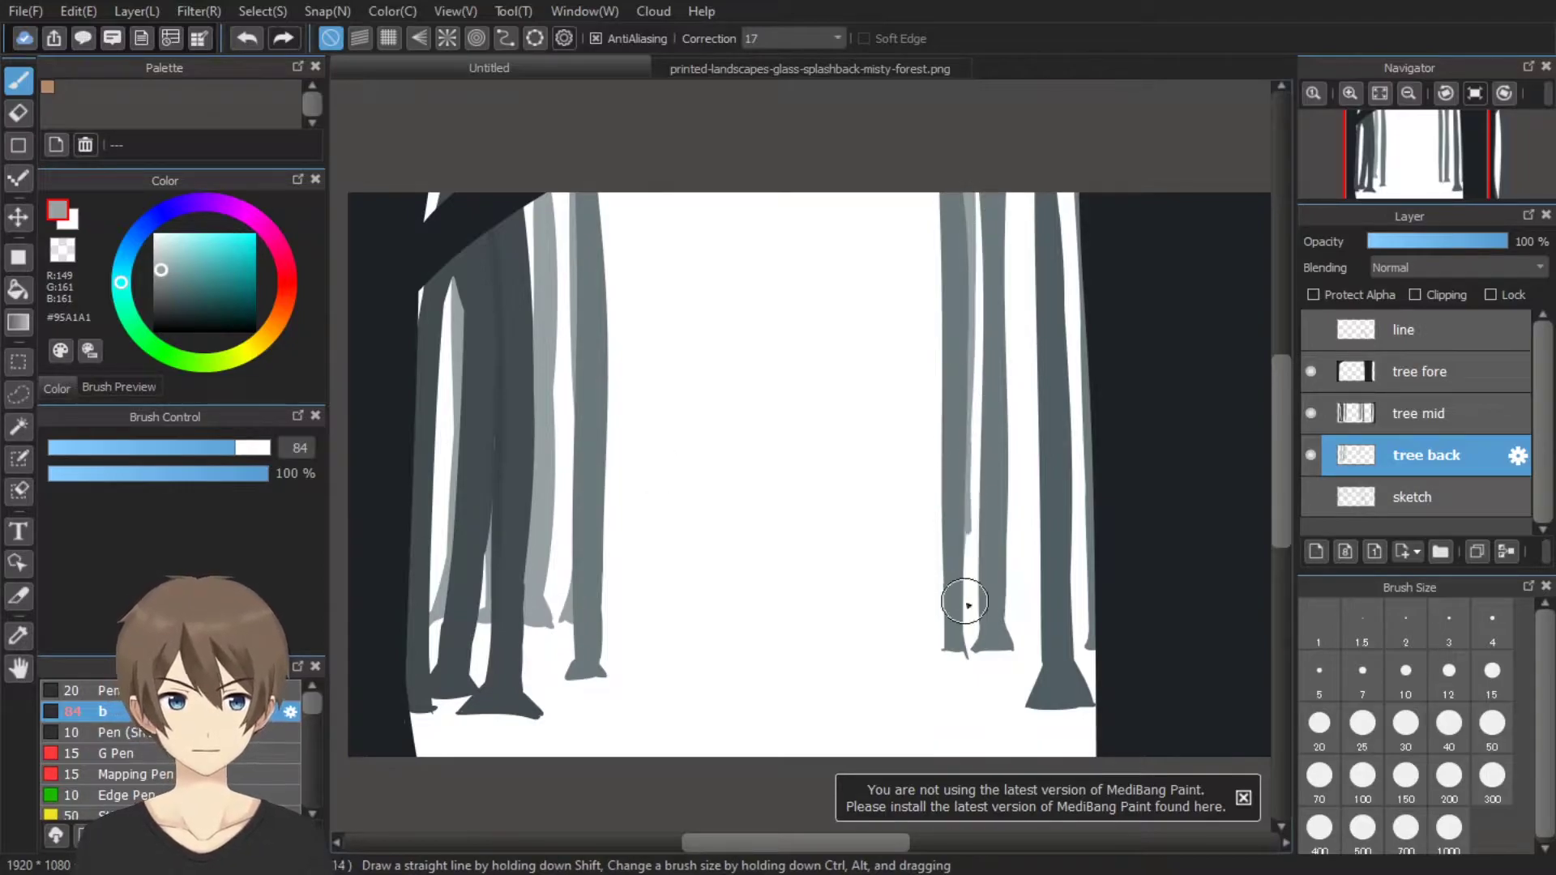
{"action": "left_click_drag", "start_coordinate": [1072, 219], "coordinate": [1025, 573]}
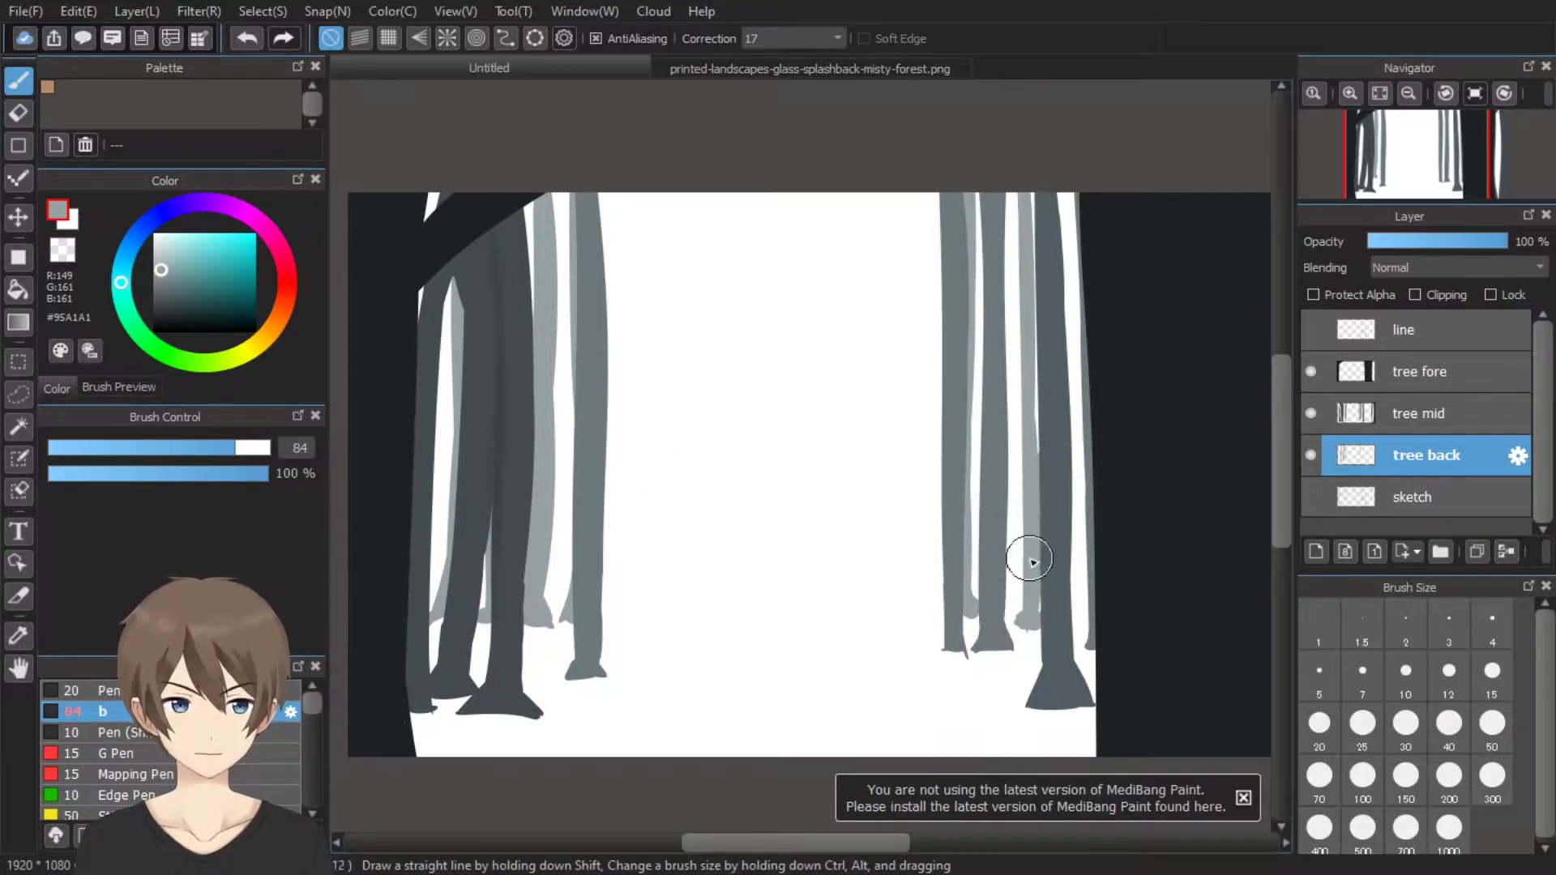
{"action": "left_click_drag", "start_coordinate": [1003, 187], "coordinate": [997, 561]}
{"action": "scroll", "coordinate": [896, 306], "scroll_direction": "right", "scroll_amount": 3}
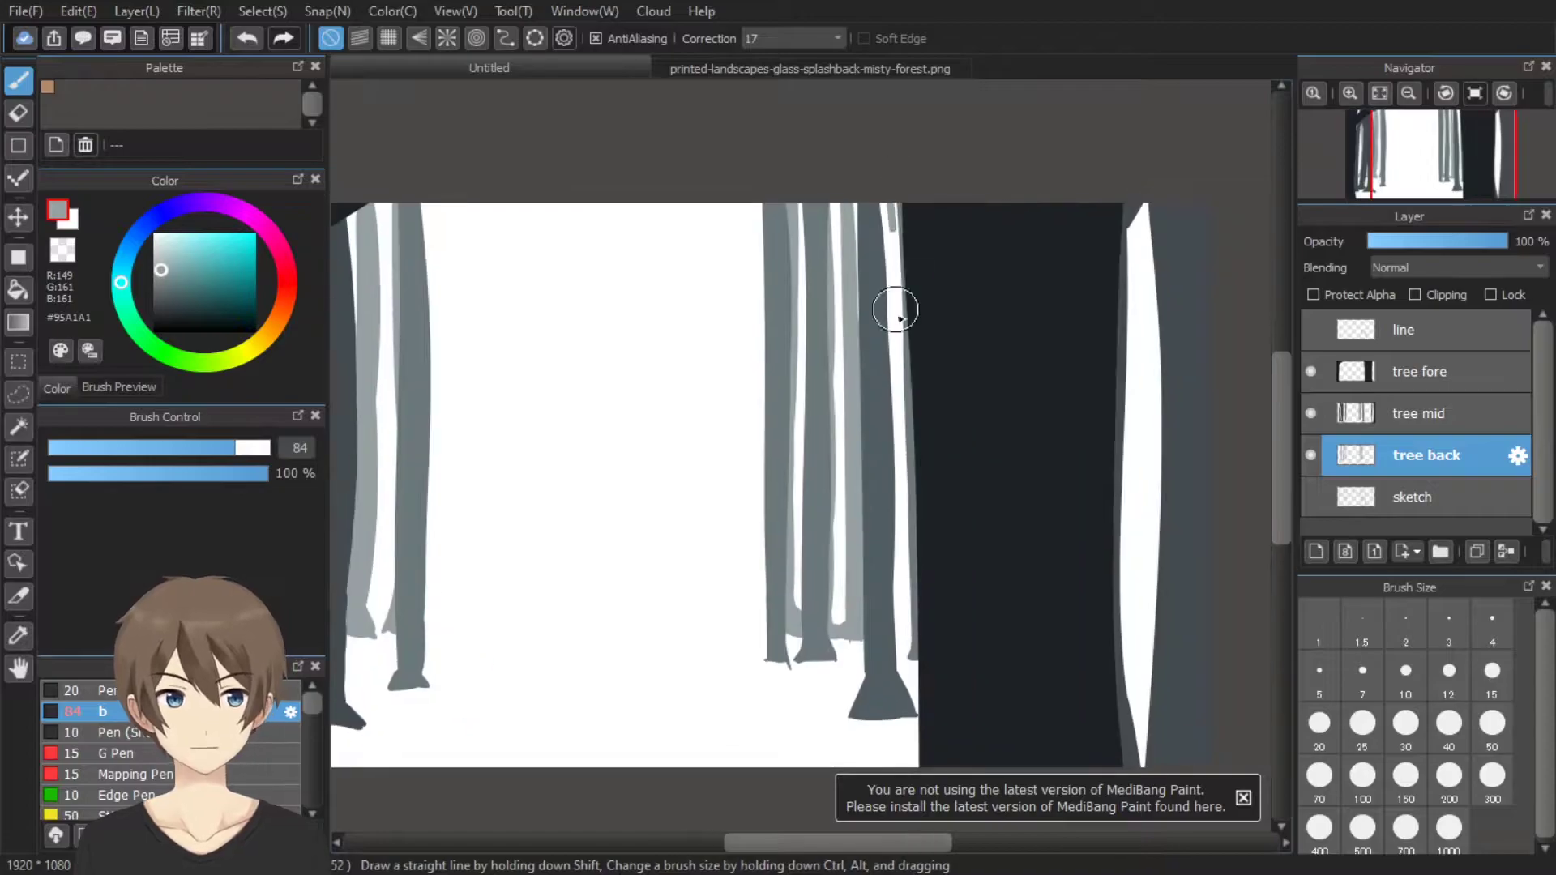
{"action": "left_click_drag", "start_coordinate": [896, 305], "coordinate": [897, 626]}
{"action": "scroll", "coordinate": [1076, 332], "scroll_direction": "right", "scroll_amount": 1}
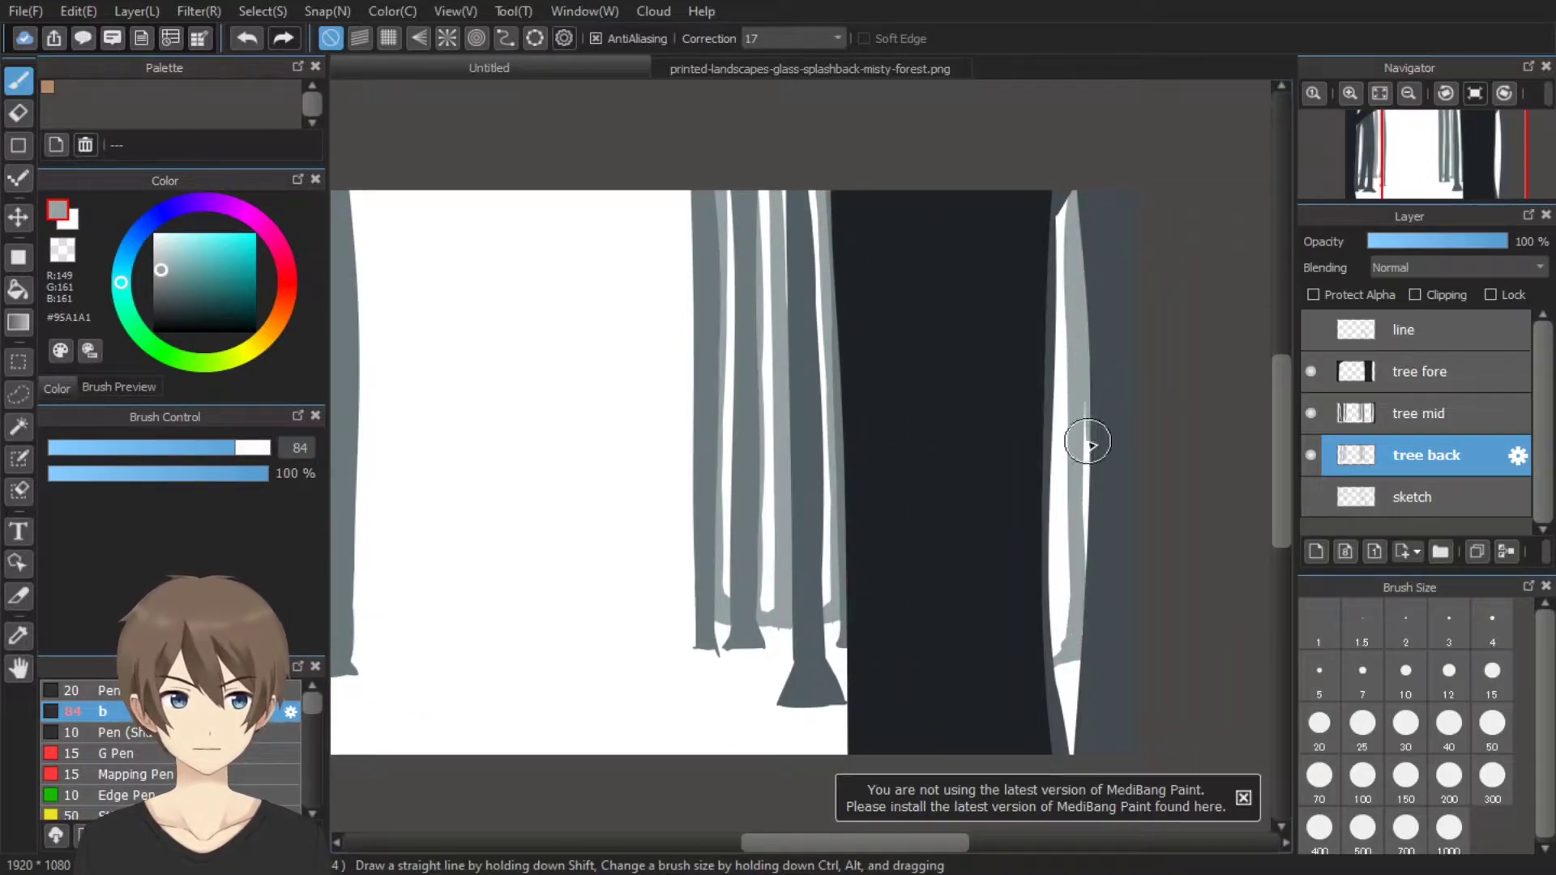
{"action": "left_click_drag", "start_coordinate": [1088, 409], "coordinate": [1074, 622]}
{"action": "scroll", "coordinate": [1024, 619], "scroll_direction": "left", "scroll_amount": 3}
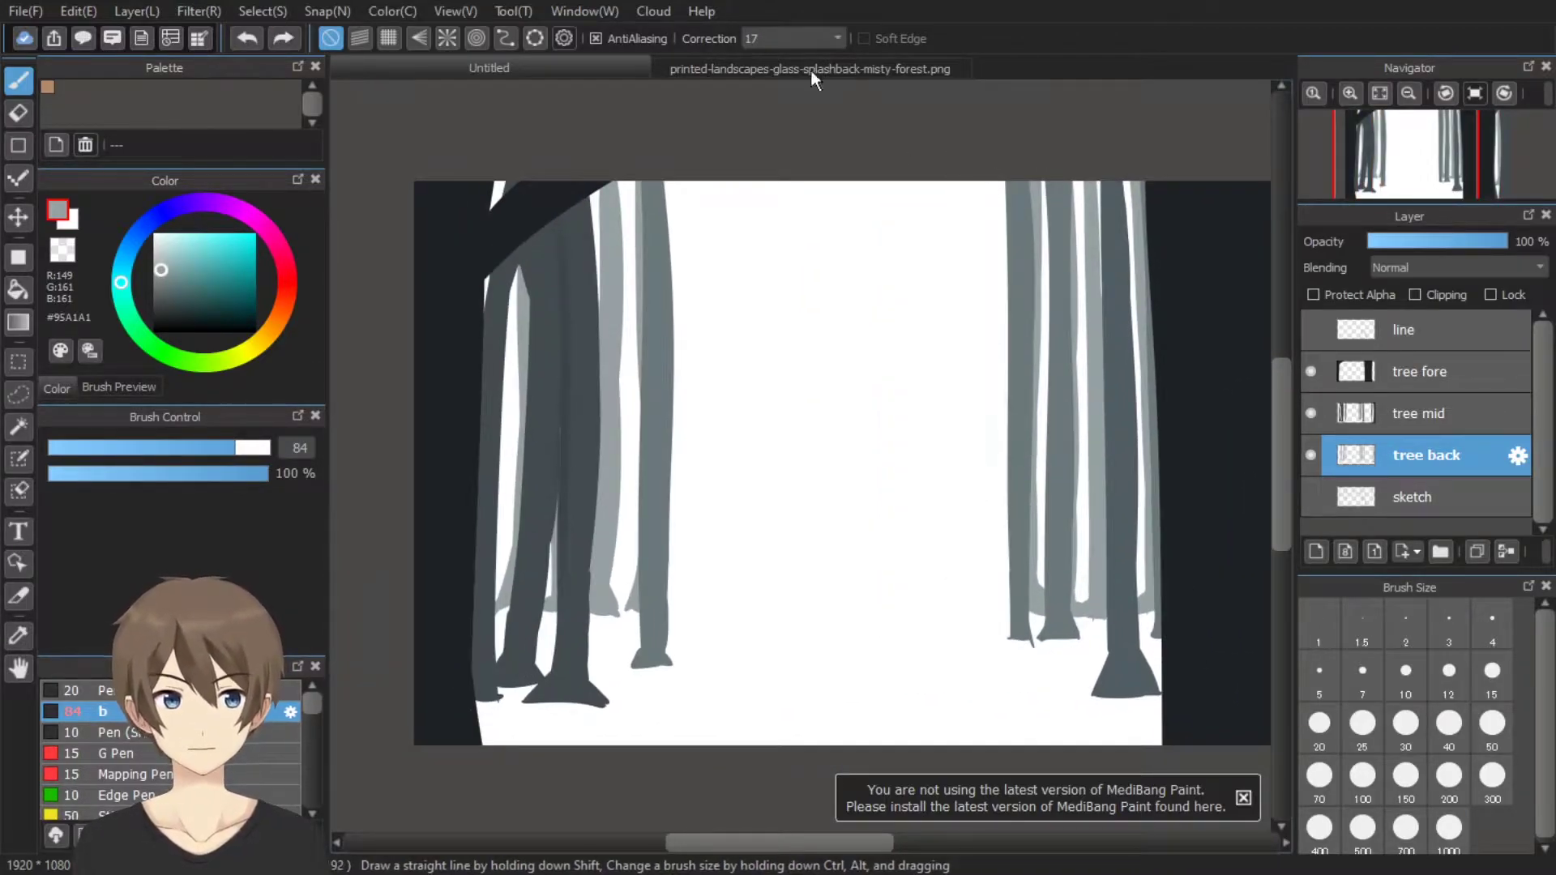
Sample a pale grey from the photo and paint light-grey trunks with a flared base
{"action": "left_click", "coordinate": [810, 69]}
{"action": "left_click", "coordinate": [876, 437], "text": "alt"}
{"action": "key", "text": "ctrl+Tab"}
{"action": "left_click_drag", "start_coordinate": [955, 183], "coordinate": [950, 608]}
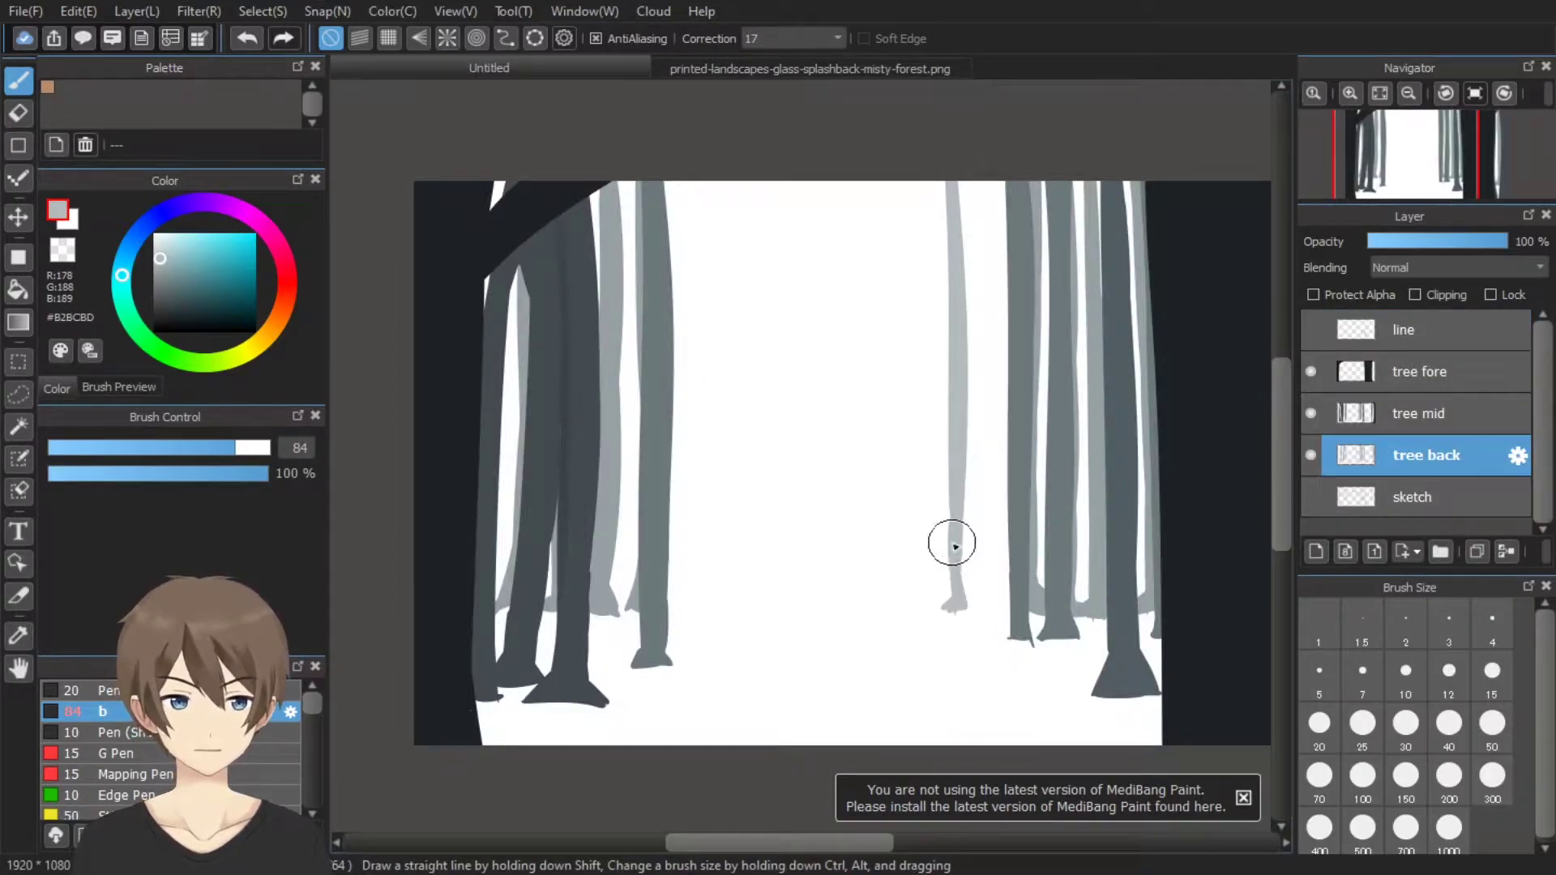
{"action": "left_click_drag", "start_coordinate": [990, 139], "coordinate": [990, 506]}
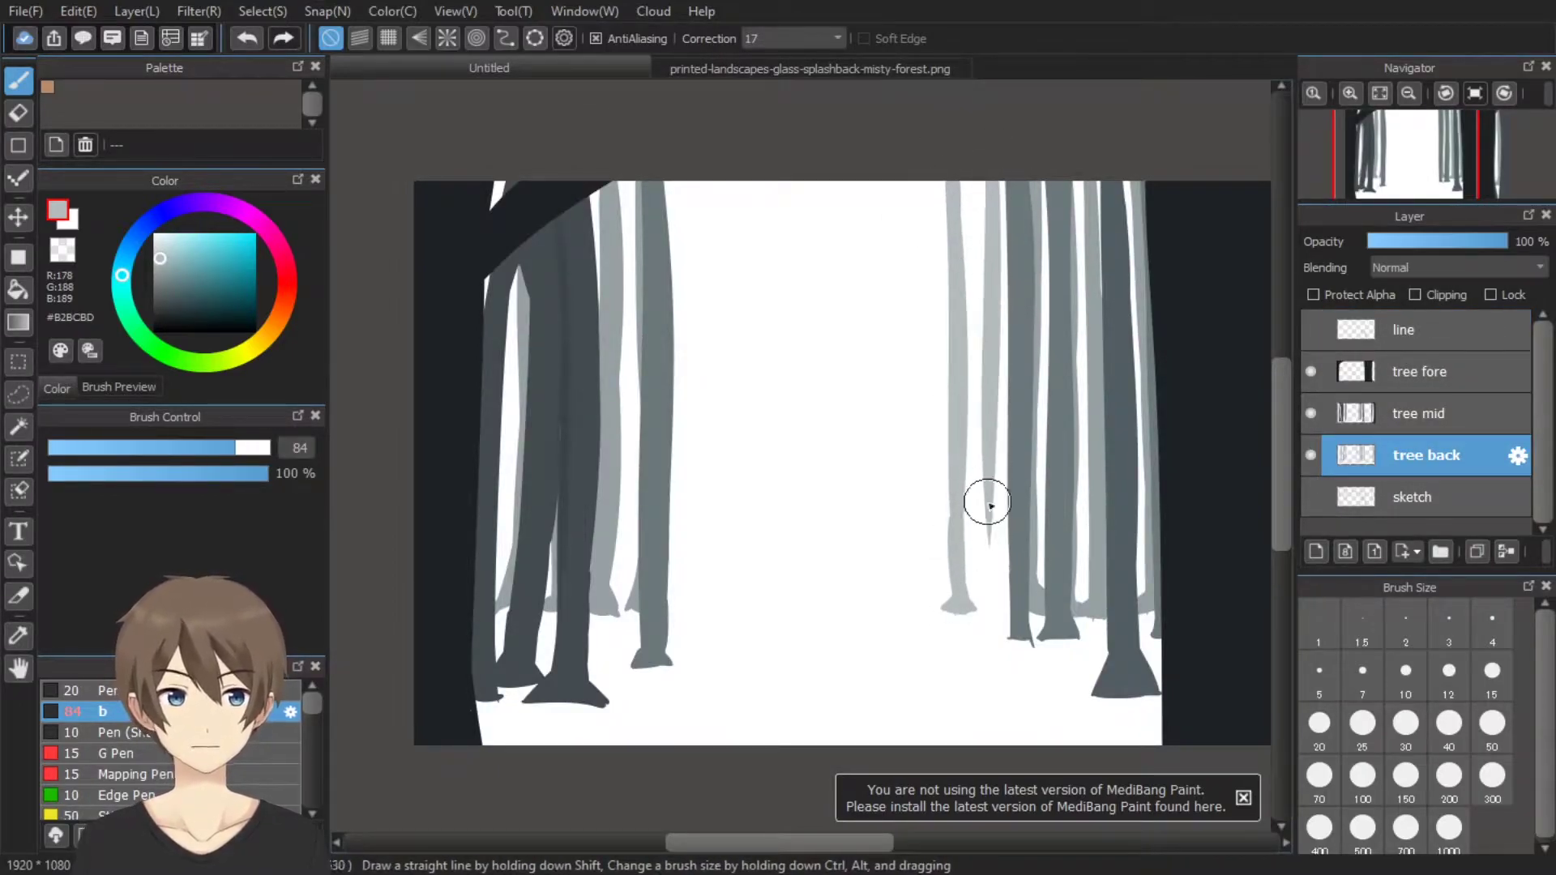
{"action": "left_click_drag", "start_coordinate": [1005, 289], "coordinate": [998, 616]}
Paint more distant light-grey trunks, one curved, with forking branches near the top
{"action": "left_click_drag", "start_coordinate": [680, 187], "coordinate": [695, 598]}
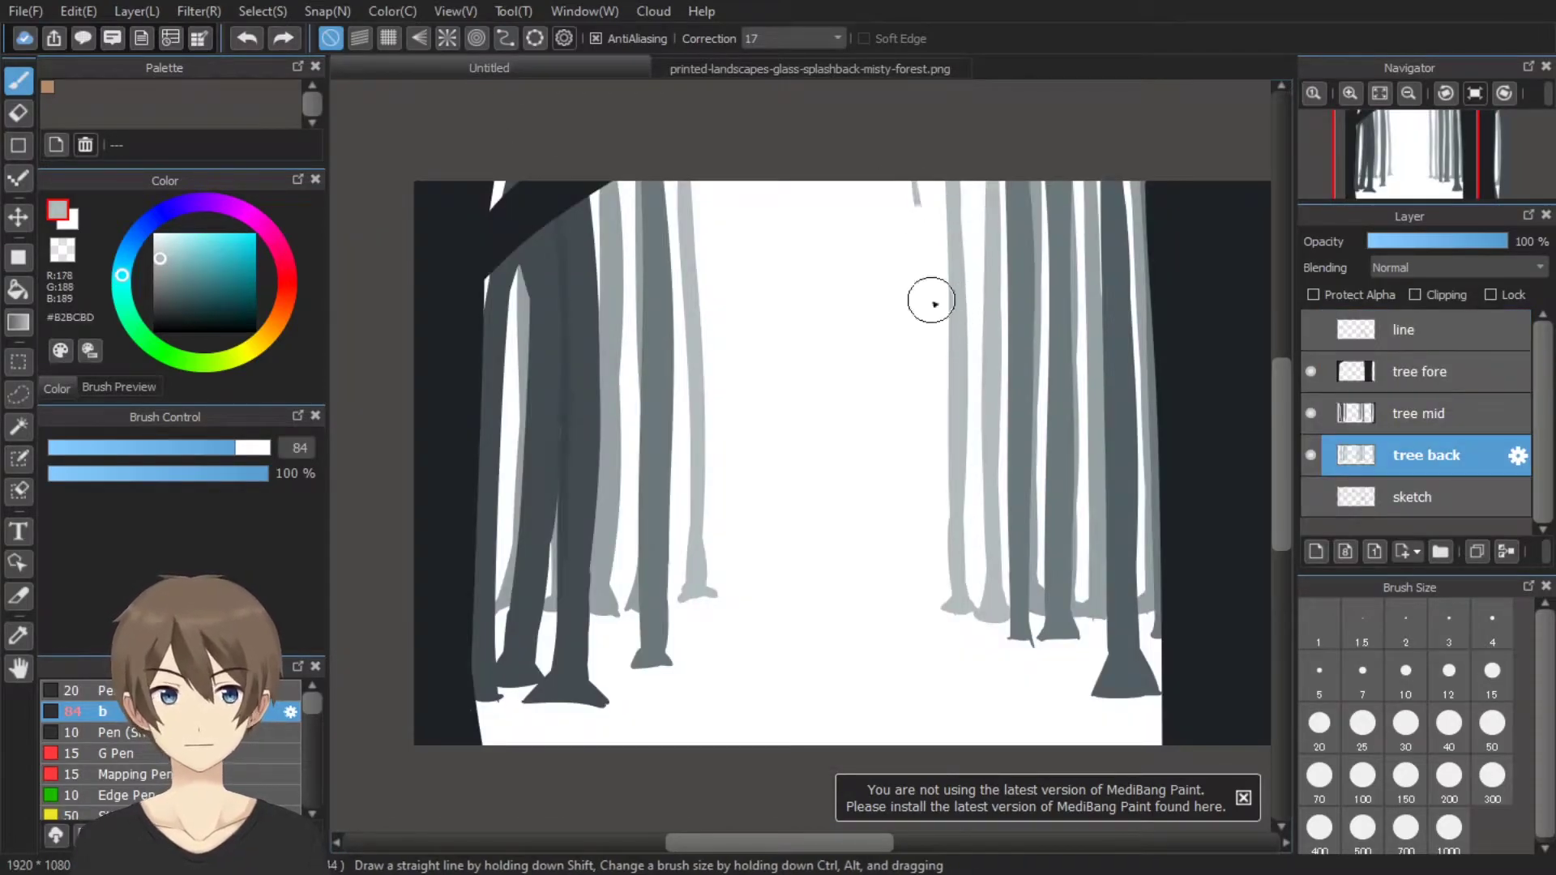
{"action": "left_click_drag", "start_coordinate": [924, 182], "coordinate": [909, 584]}
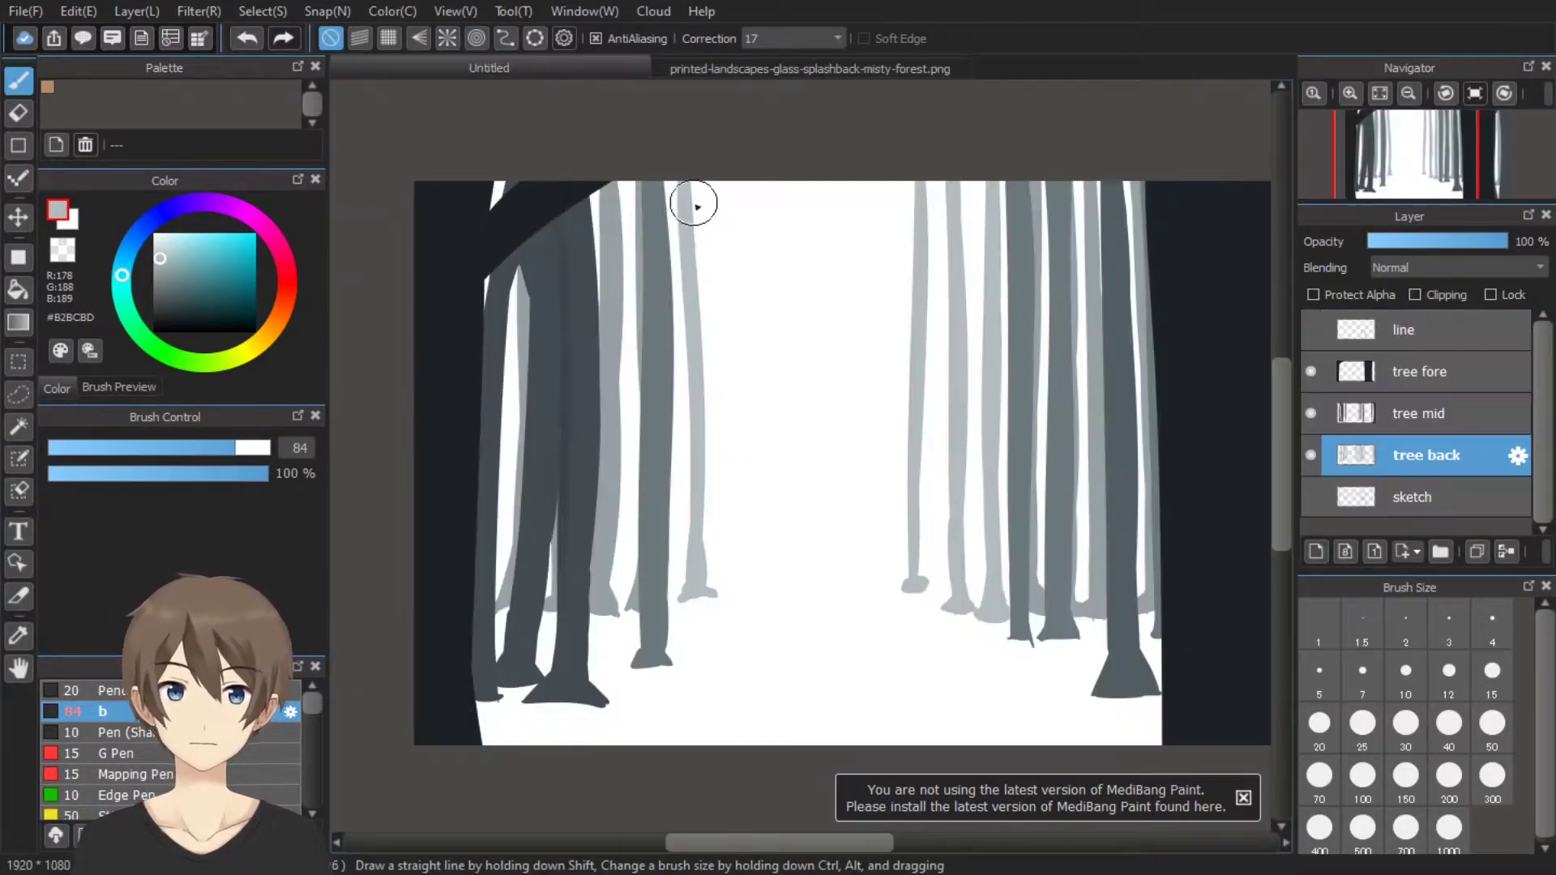
{"action": "left_click_drag", "start_coordinate": [886, 184], "coordinate": [874, 585]}
{"action": "left_click_drag", "start_coordinate": [930, 180], "coordinate": [984, 333]}
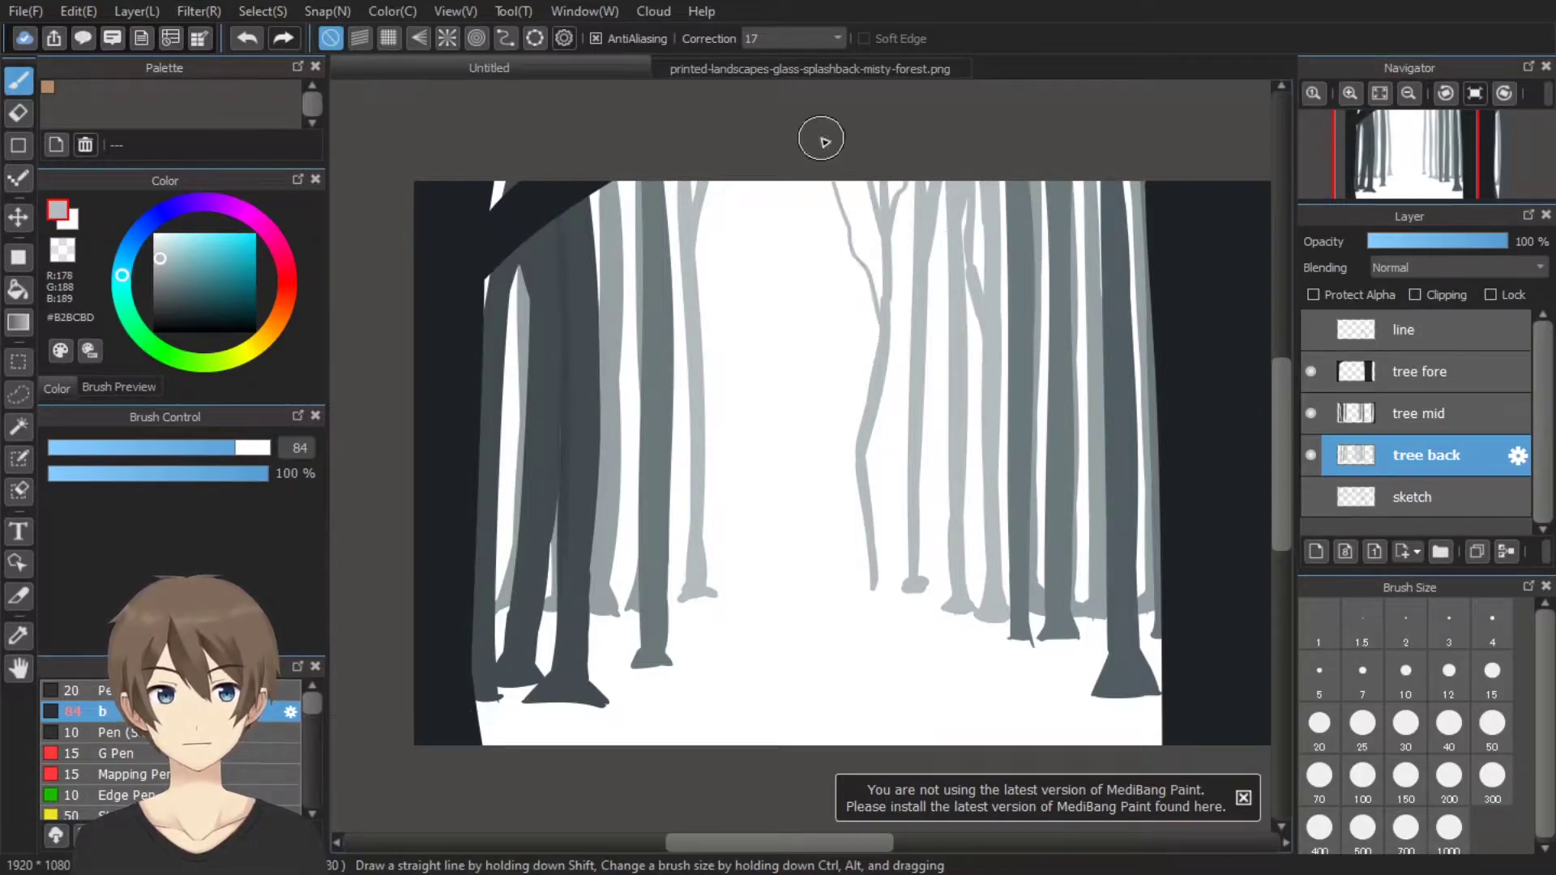
Pick a mid grey, sample a dark photo colour, and add a new layer below tree back
{"action": "left_click", "coordinate": [631, 197], "text": "alt"}
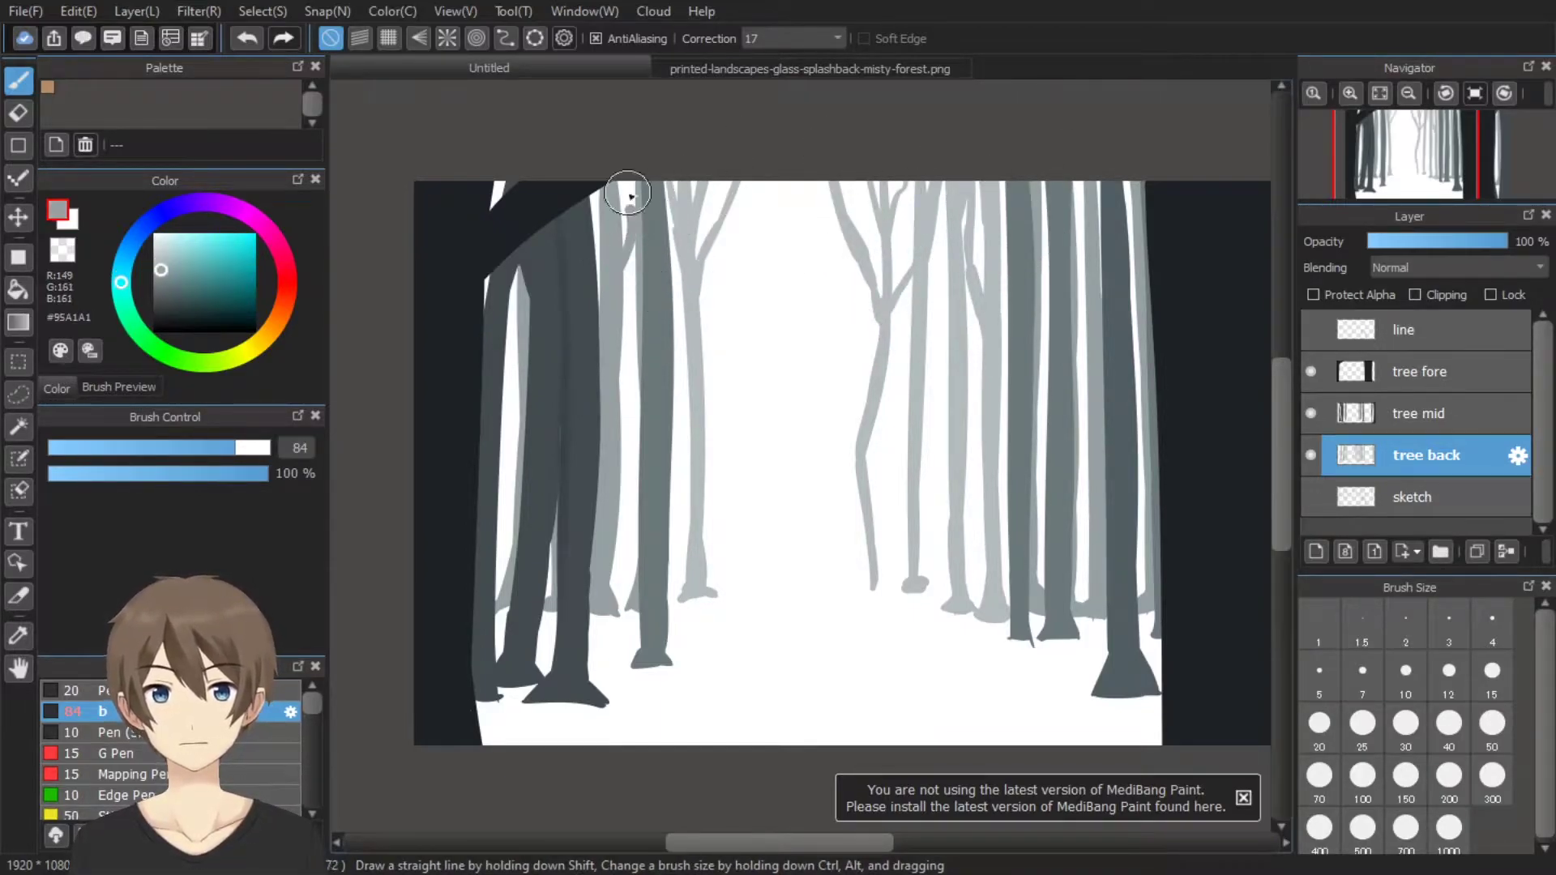
{"action": "left_click_drag", "start_coordinate": [608, 365], "coordinate": [574, 338]}
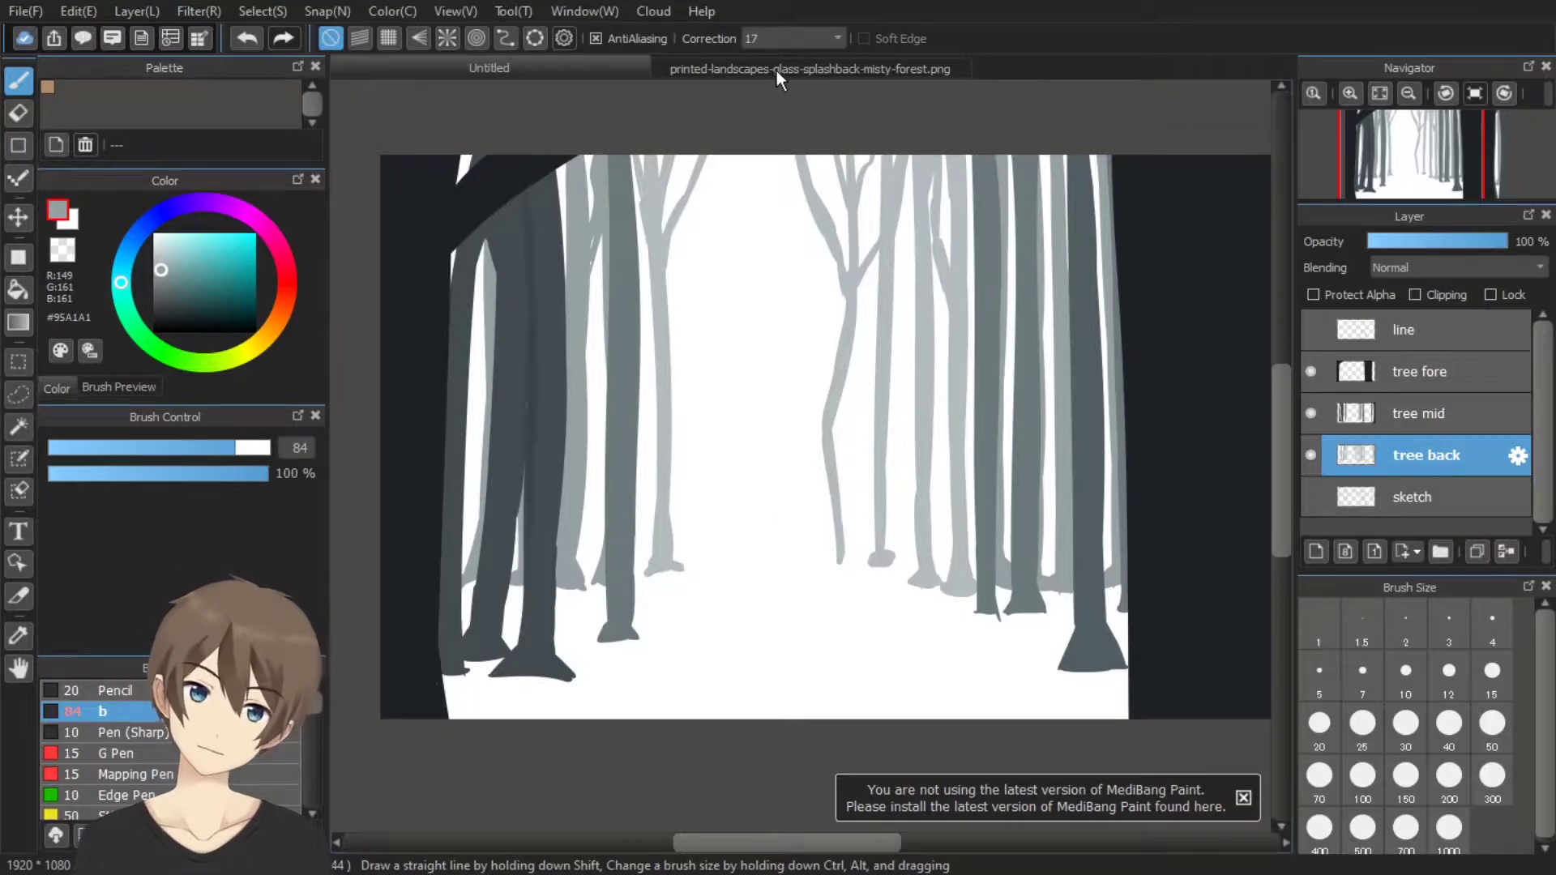
{"action": "left_click", "coordinate": [776, 70]}
{"action": "left_click", "coordinate": [803, 719], "text": "alt"}
{"action": "key", "text": "ctrl+Tab"}
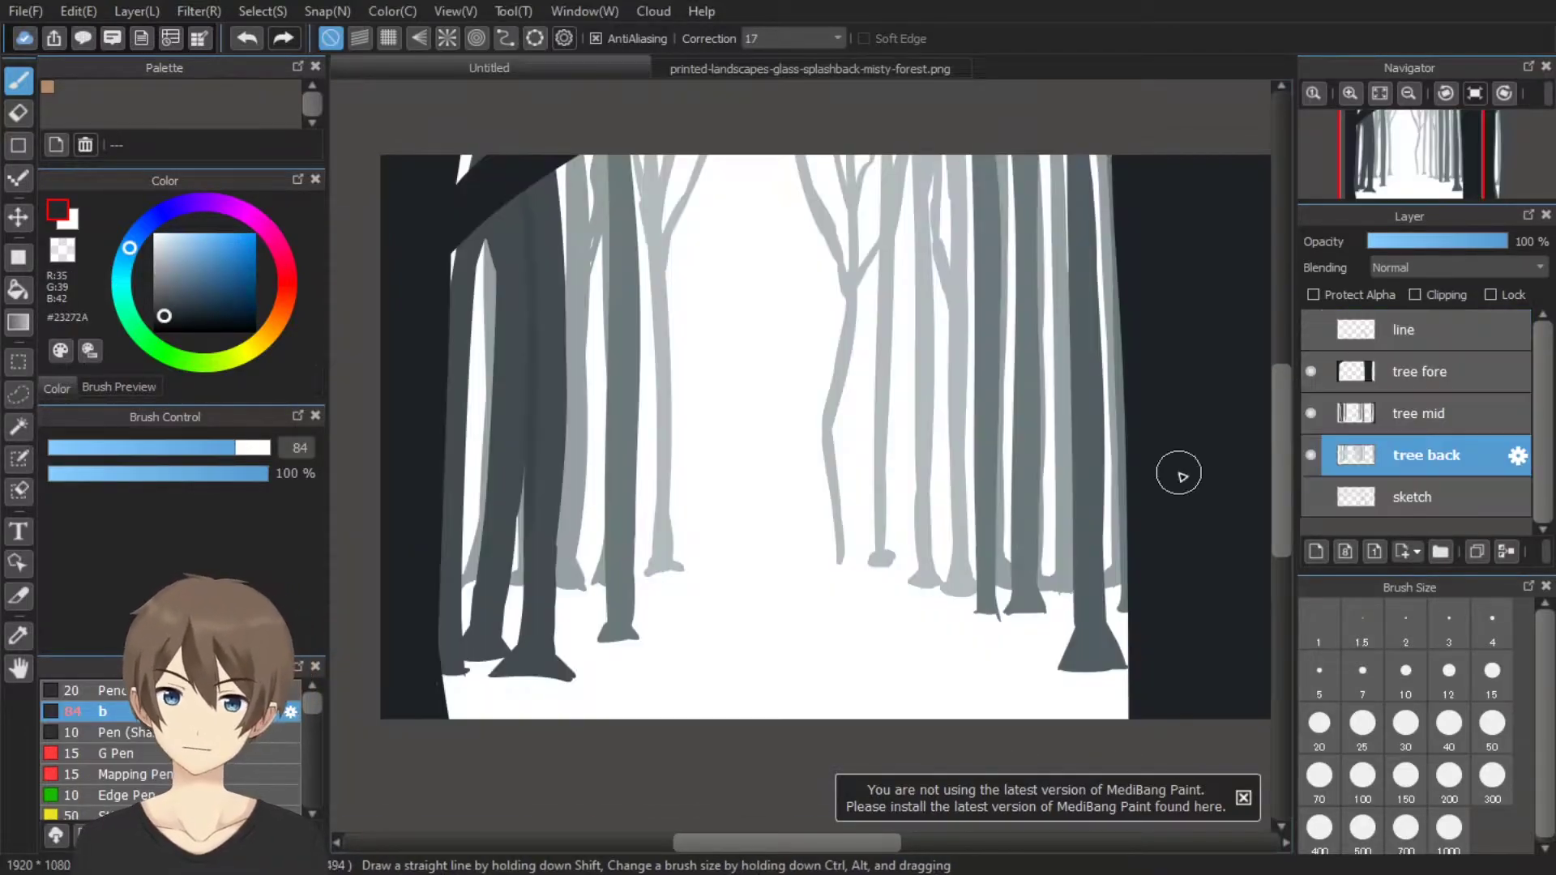
{"action": "key", "text": "ctrl+shift+n"}
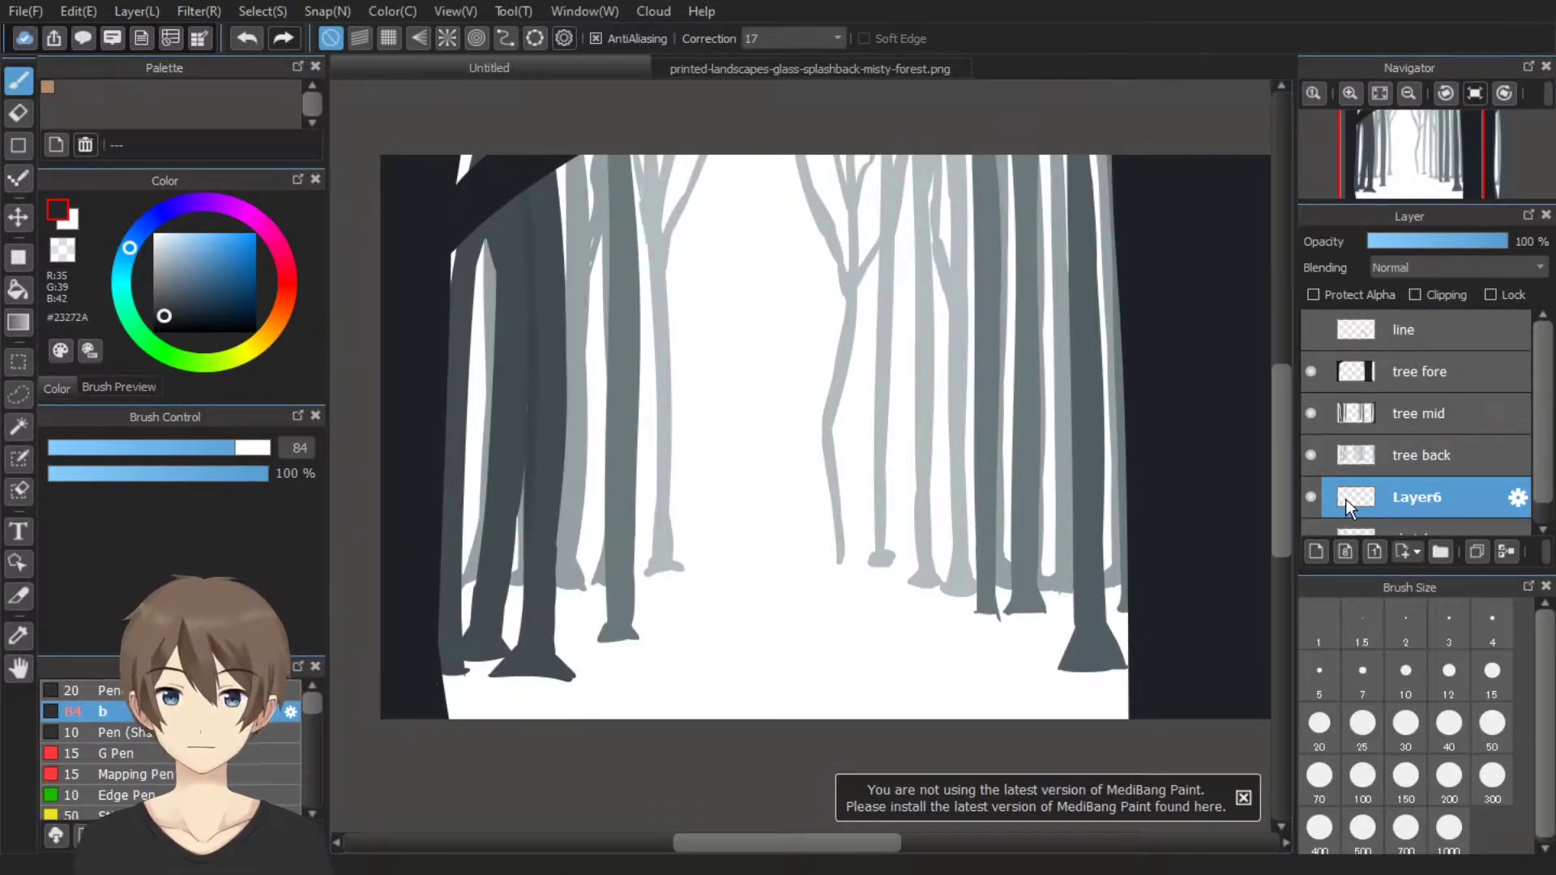
Rename the new layer to 'rumput fore'
{"action": "double_click", "coordinate": [1346, 497]}
{"action": "type", "text": "rumput fore"}
{"action": "scroll", "coordinate": [187, 754], "scroll_direction": "down", "scroll_amount": 2}
Paint a dark watercolour band, then Grass brush strokes, along the canvas bottom
{"action": "left_click", "coordinate": [122, 731]}
{"action": "scroll", "coordinate": [811, 446], "scroll_direction": "down", "scroll_amount": 2}
{"action": "left_click_drag", "start_coordinate": [624, 577], "coordinate": [938, 601]}
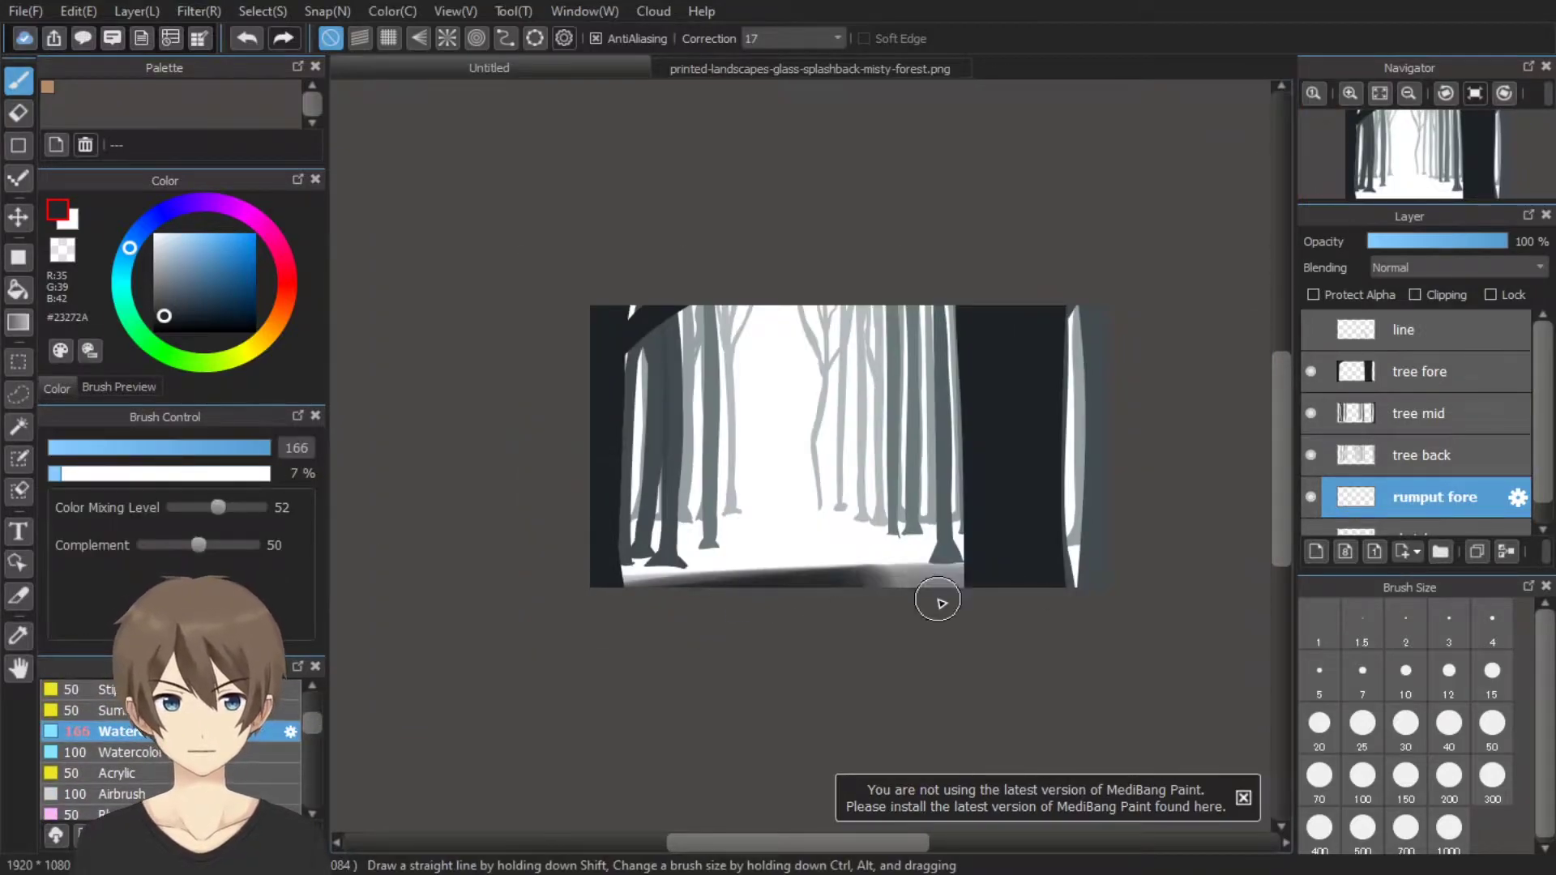
{"action": "scroll", "coordinate": [320, 755], "scroll_direction": "down", "scroll_amount": 3}
{"action": "scroll", "coordinate": [320, 785], "scroll_direction": "down", "scroll_amount": 3}
{"action": "left_click", "coordinate": [122, 747]}
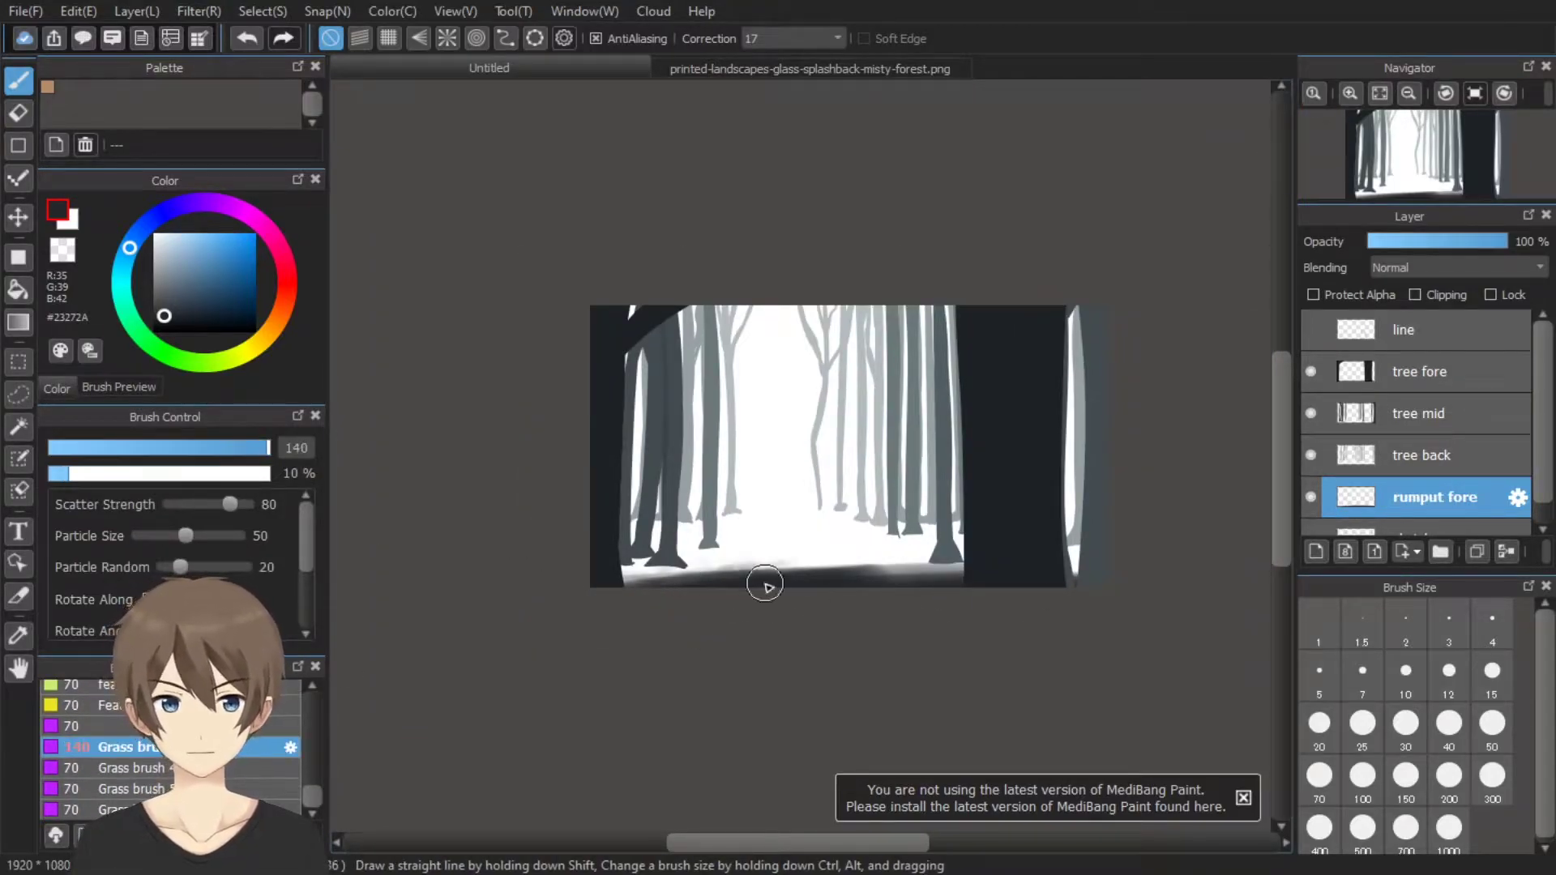
{"action": "mouse_move", "coordinate": [766, 585]}
{"action": "left_mouse_down"}
{"action": "mouse_move", "coordinate": [1115, 565]}
{"action": "mouse_move", "coordinate": [698, 576]}
{"action": "mouse_move", "coordinate": [913, 580]}
{"action": "left_mouse_up"}
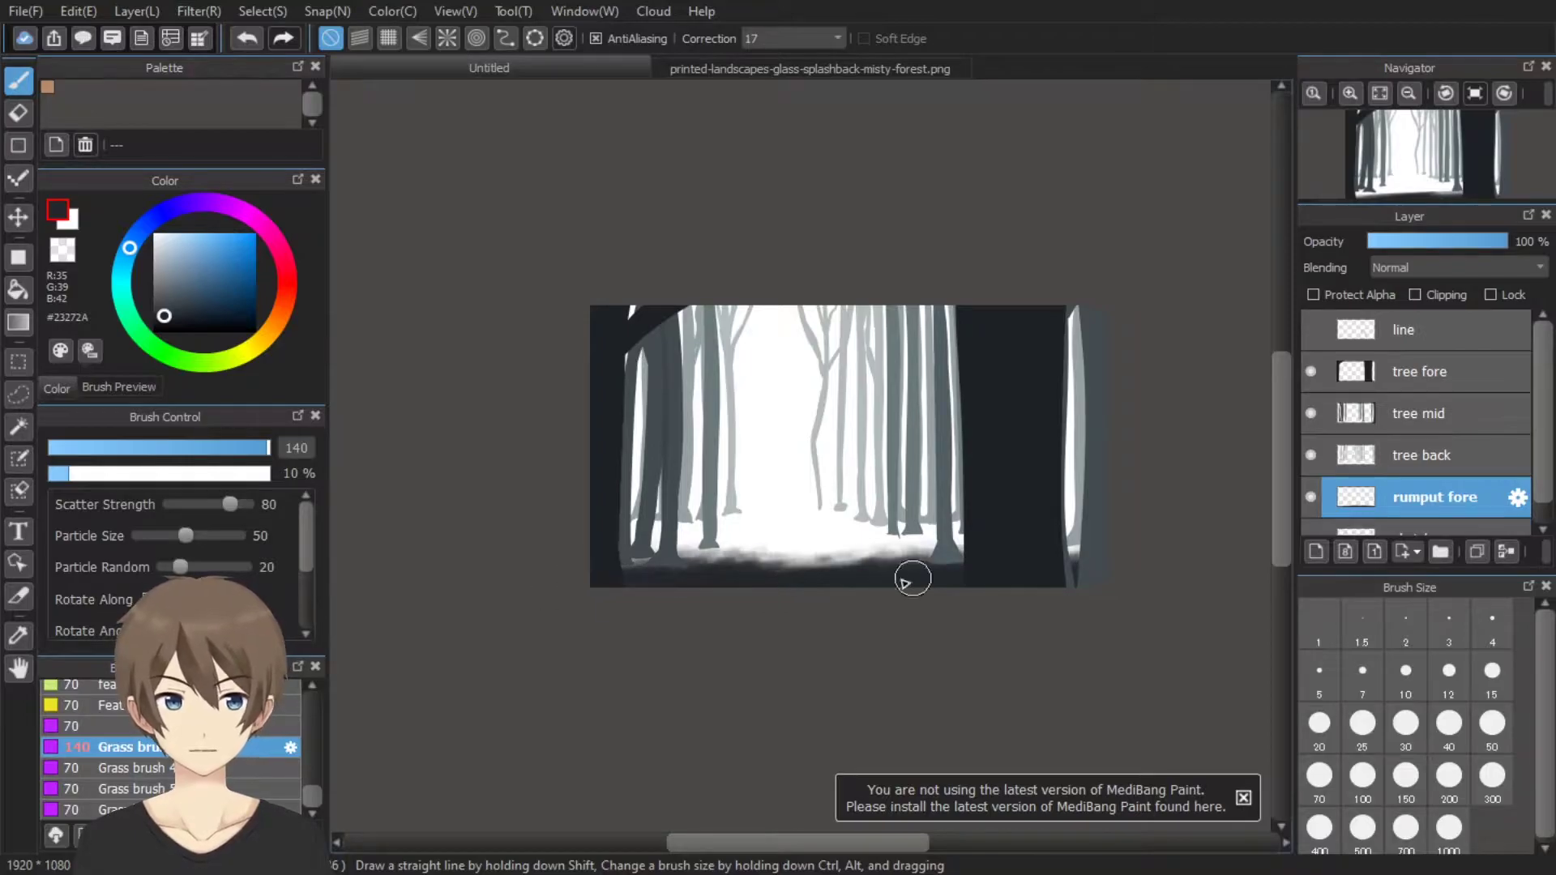
Check the misty forest photo and brush dark grass along the tree bases
{"action": "scroll", "coordinate": [912, 579], "scroll_direction": "up", "scroll_amount": 2}
{"action": "scroll", "coordinate": [689, 588], "scroll_direction": "up", "scroll_amount": 2}
{"action": "scroll", "coordinate": [694, 520], "scroll_direction": "right", "scroll_amount": 3}
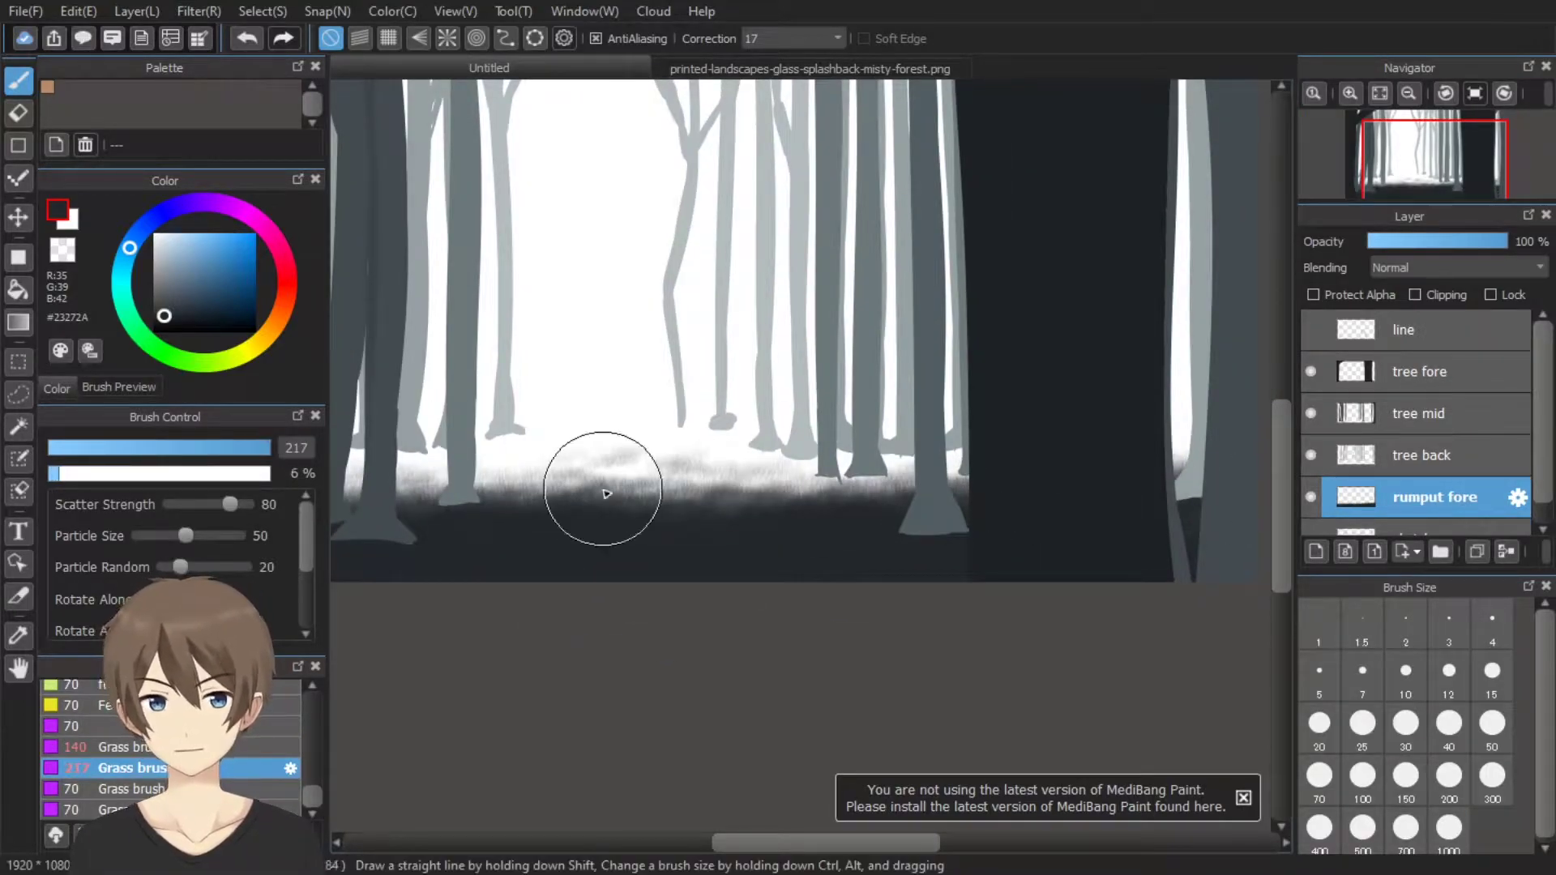
{"action": "scroll", "coordinate": [745, 455], "scroll_direction": "down", "scroll_amount": 2}
{"action": "key", "text": "ctrl+Tab"}
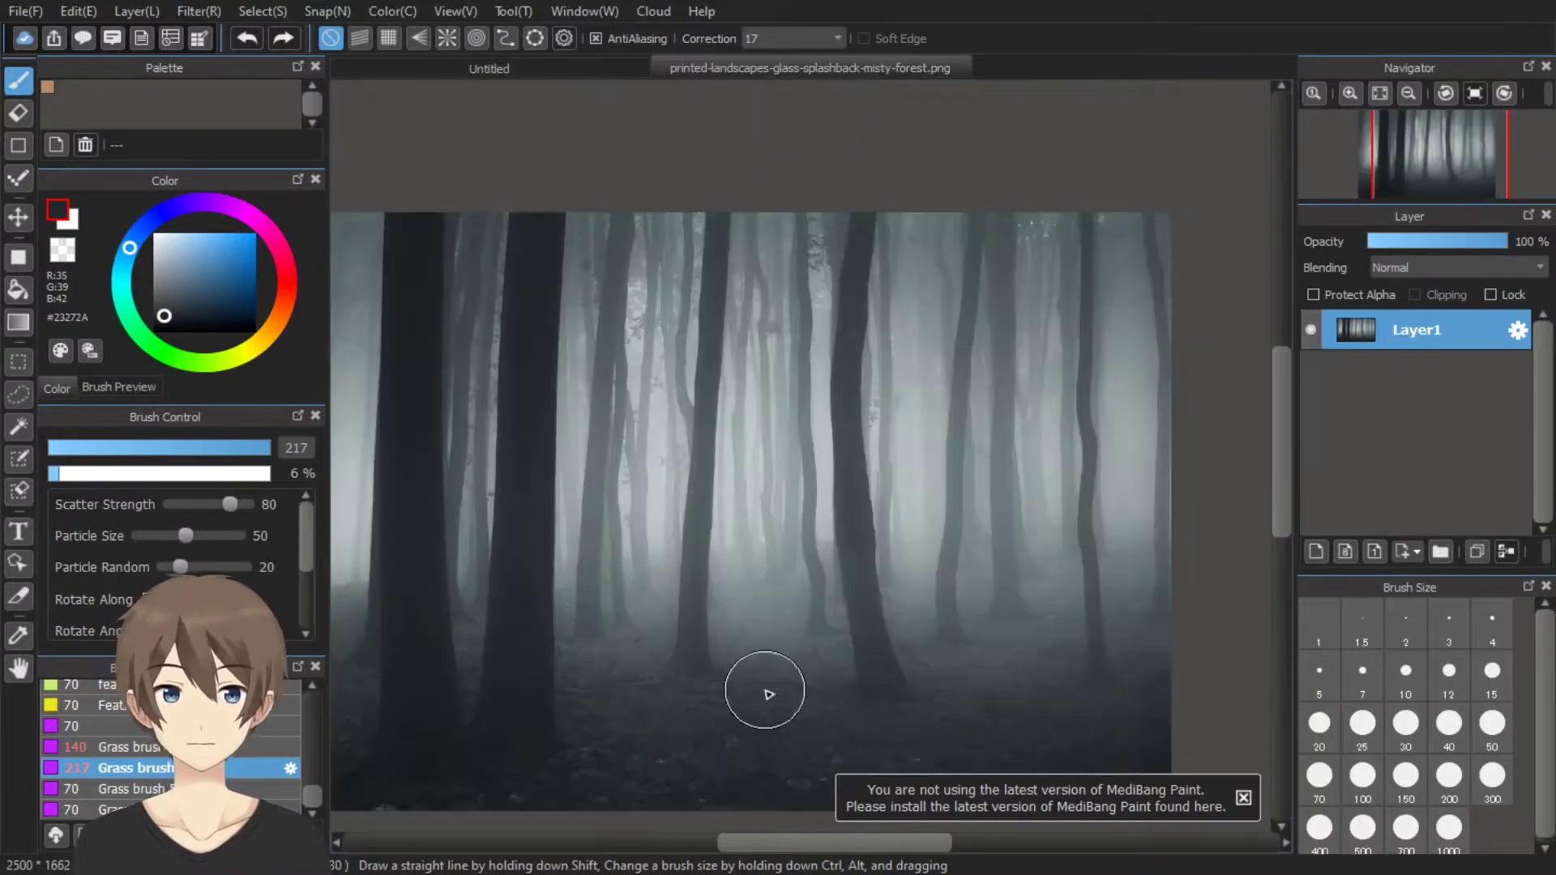
{"action": "key", "text": "ctrl+Tab"}
{"action": "mouse_move", "coordinate": [779, 438]}
{"action": "left_mouse_down"}
{"action": "mouse_move", "coordinate": [521, 451]}
{"action": "mouse_move", "coordinate": [519, 486]}
{"action": "left_mouse_up"}
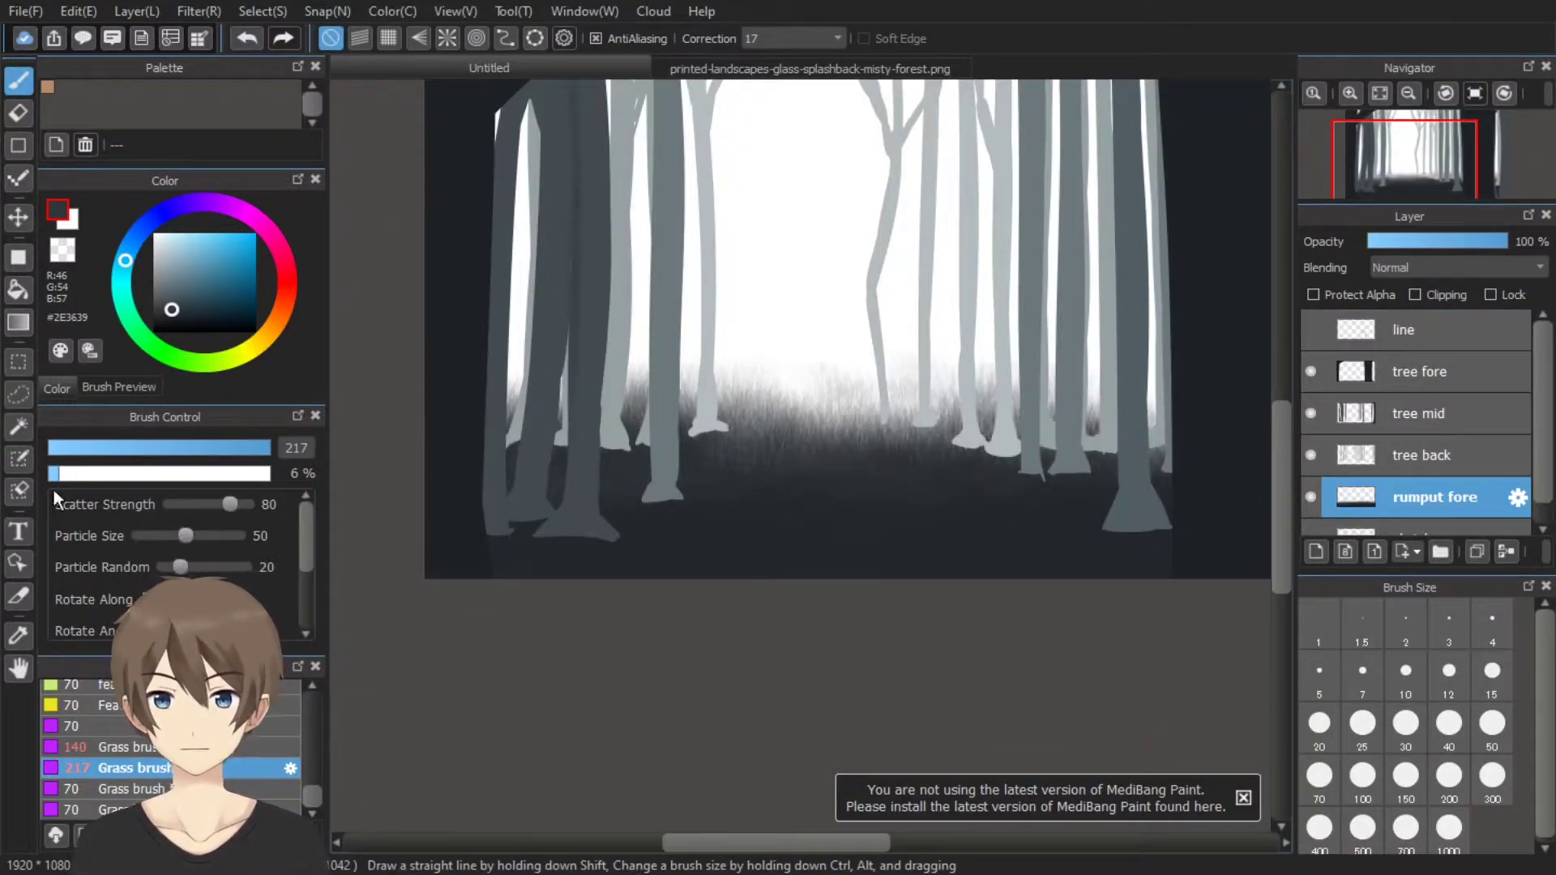
{"action": "scroll", "coordinate": [920, 479], "scroll_direction": "up", "scroll_amount": 1}
{"action": "scroll", "coordinate": [920, 479], "scroll_direction": "up", "scroll_amount": 1}
{"action": "scroll", "coordinate": [861, 521], "scroll_direction": "down", "scroll_amount": 2}
Sample a dark tone from the forest photo and paint dark grass across the floor
{"action": "key", "text": "ctrl+Tab"}
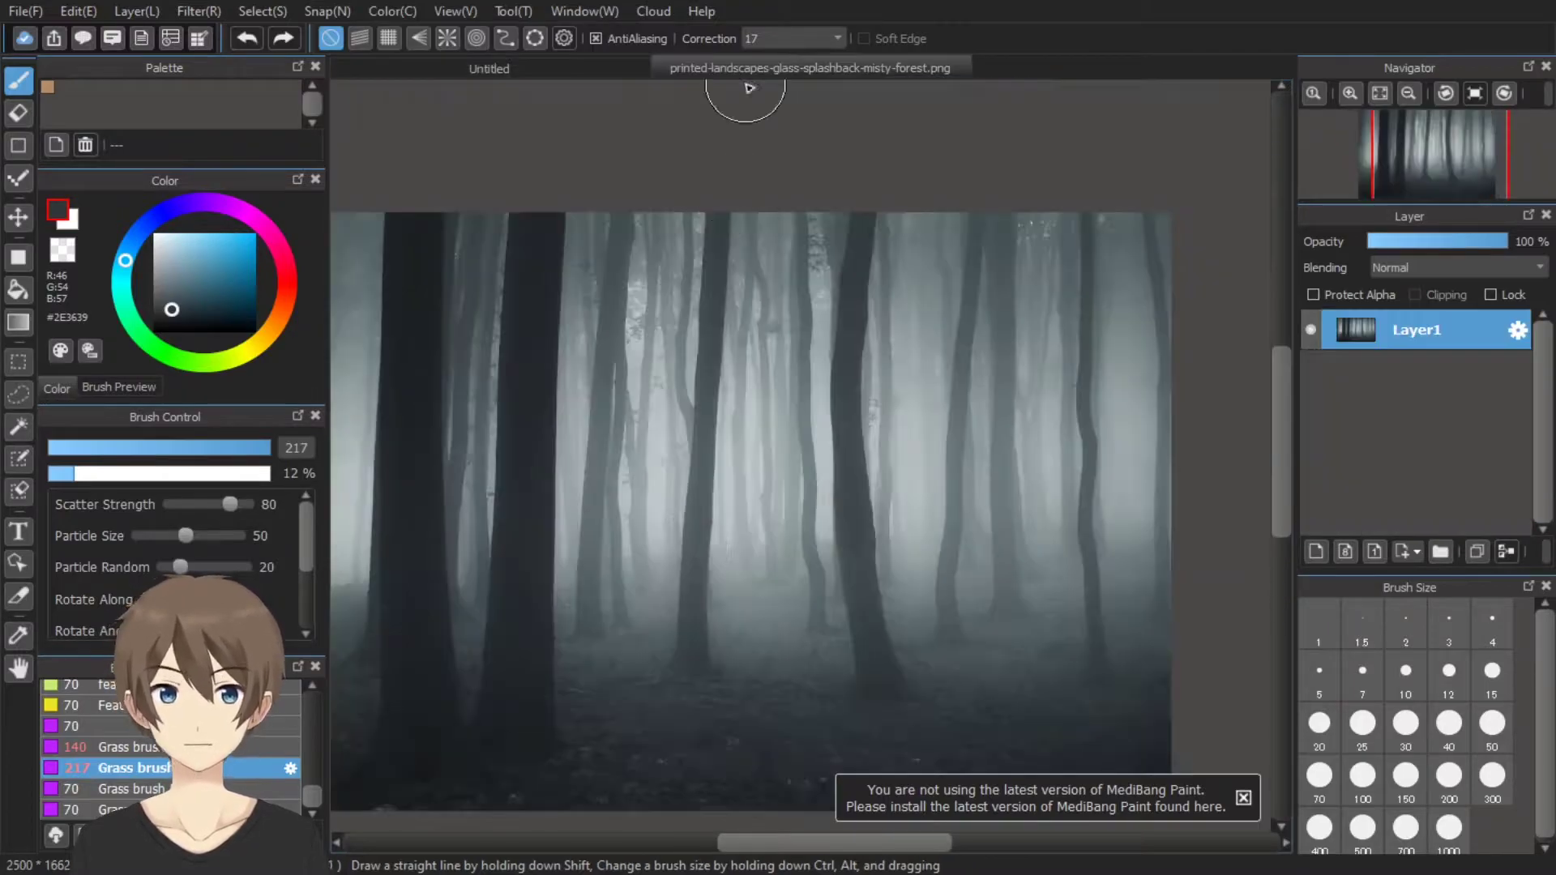
{"action": "scroll", "coordinate": [908, 555], "scroll_direction": "down", "scroll_amount": 2}
{"action": "left_click", "coordinate": [929, 527], "text": "alt"}
{"action": "key", "text": "ctrl+Tab"}
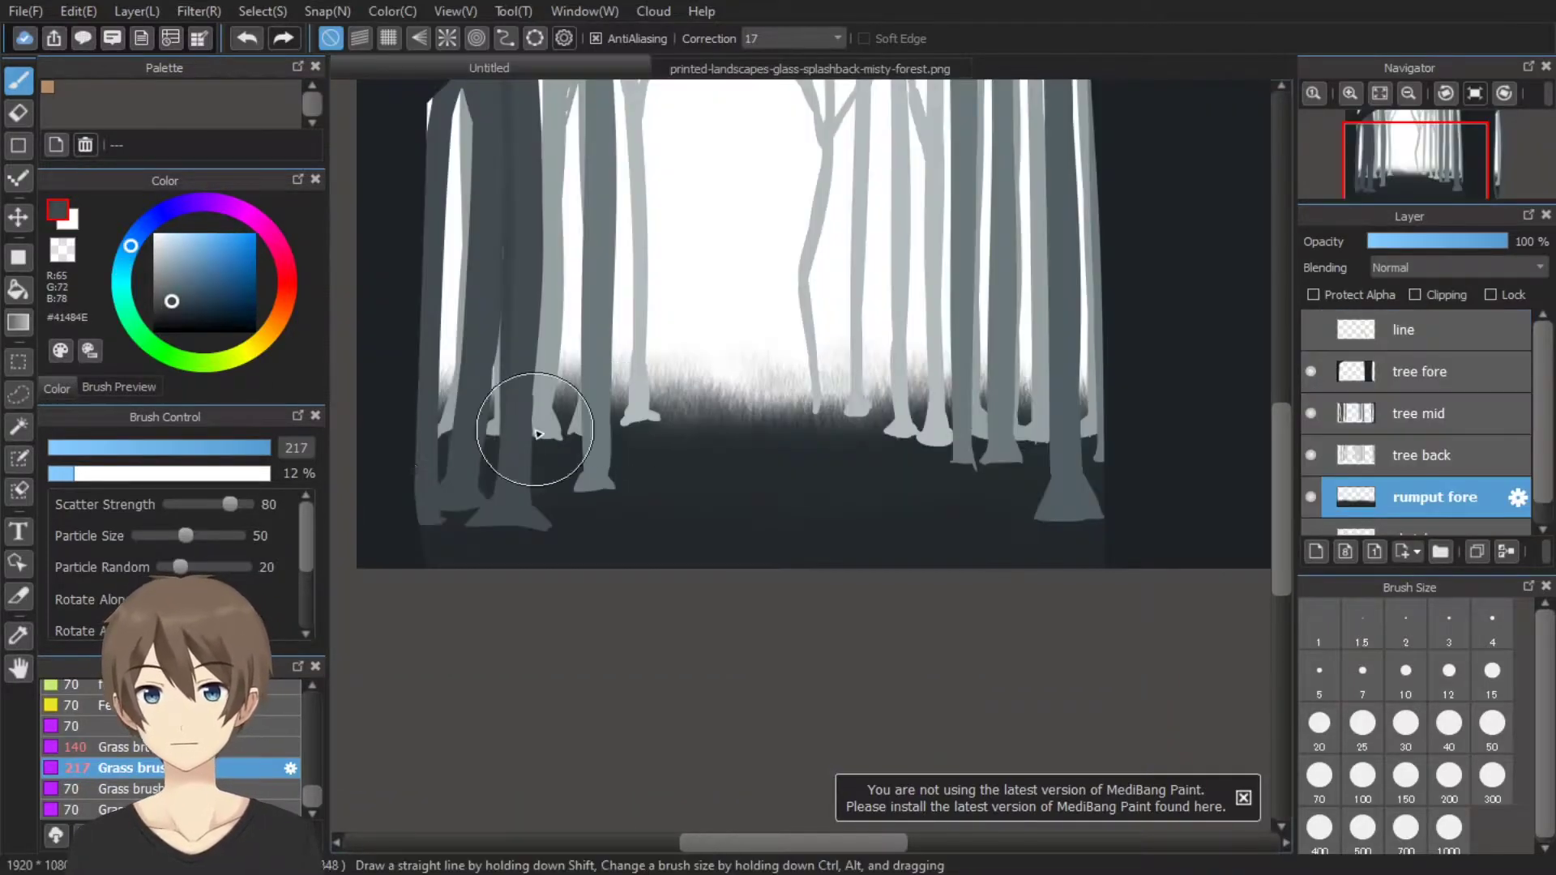
{"action": "left_click_drag", "start_coordinate": [521, 424], "coordinate": [810, 381]}
{"action": "scroll", "coordinate": [1181, 435], "scroll_direction": "down", "scroll_amount": 1}
{"action": "left_click_drag", "start_coordinate": [948, 459], "coordinate": [730, 434]}
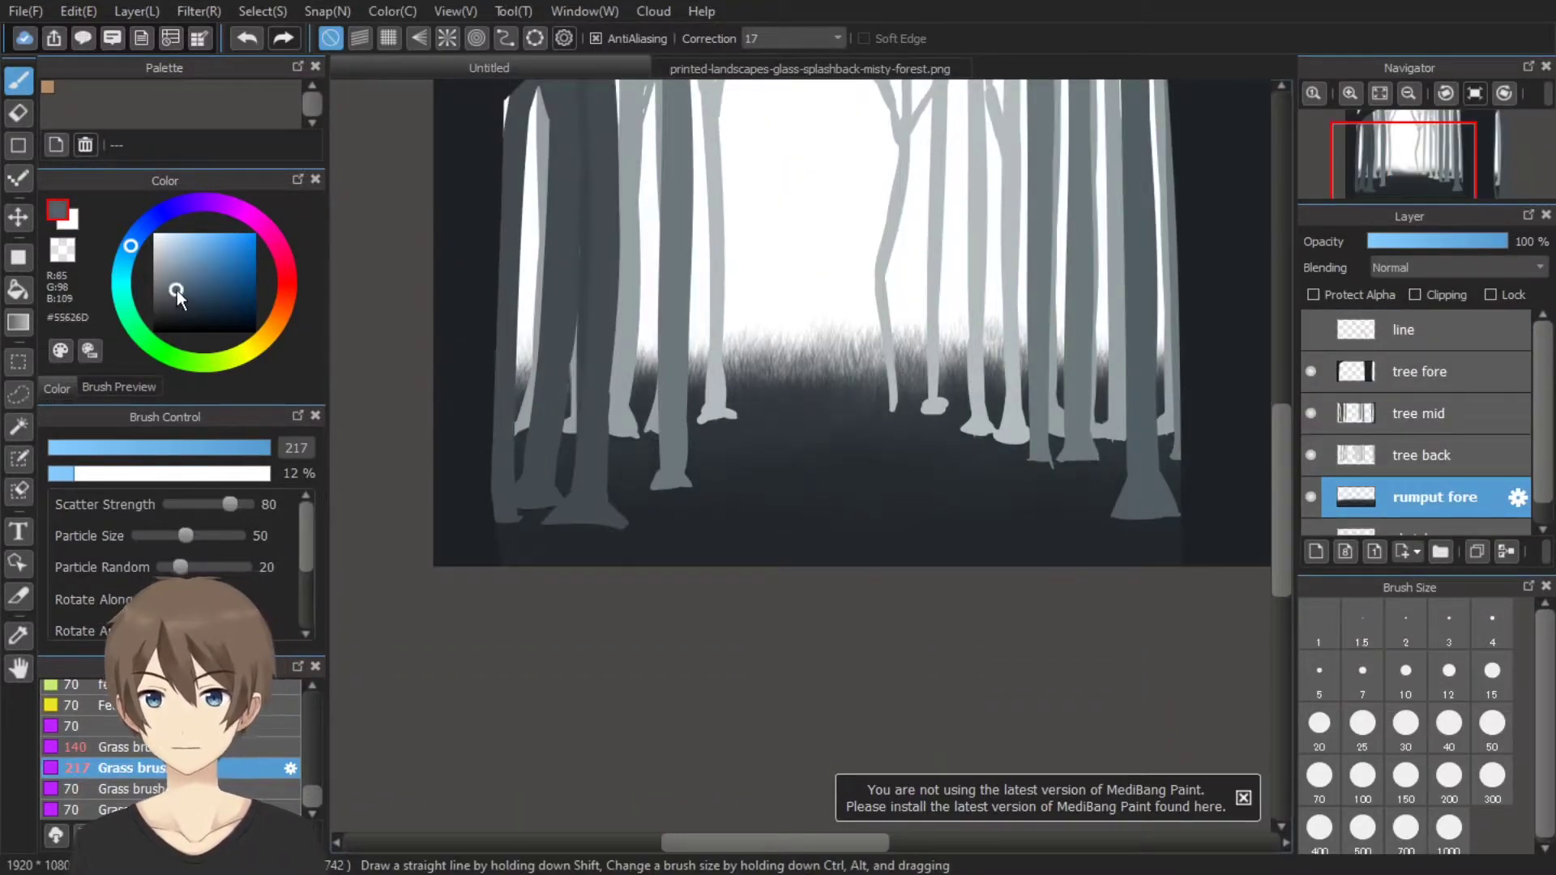
Sample very dark and mid grey-blue tones from the photo and add another grass stroke
{"action": "left_click", "coordinate": [823, 361]}
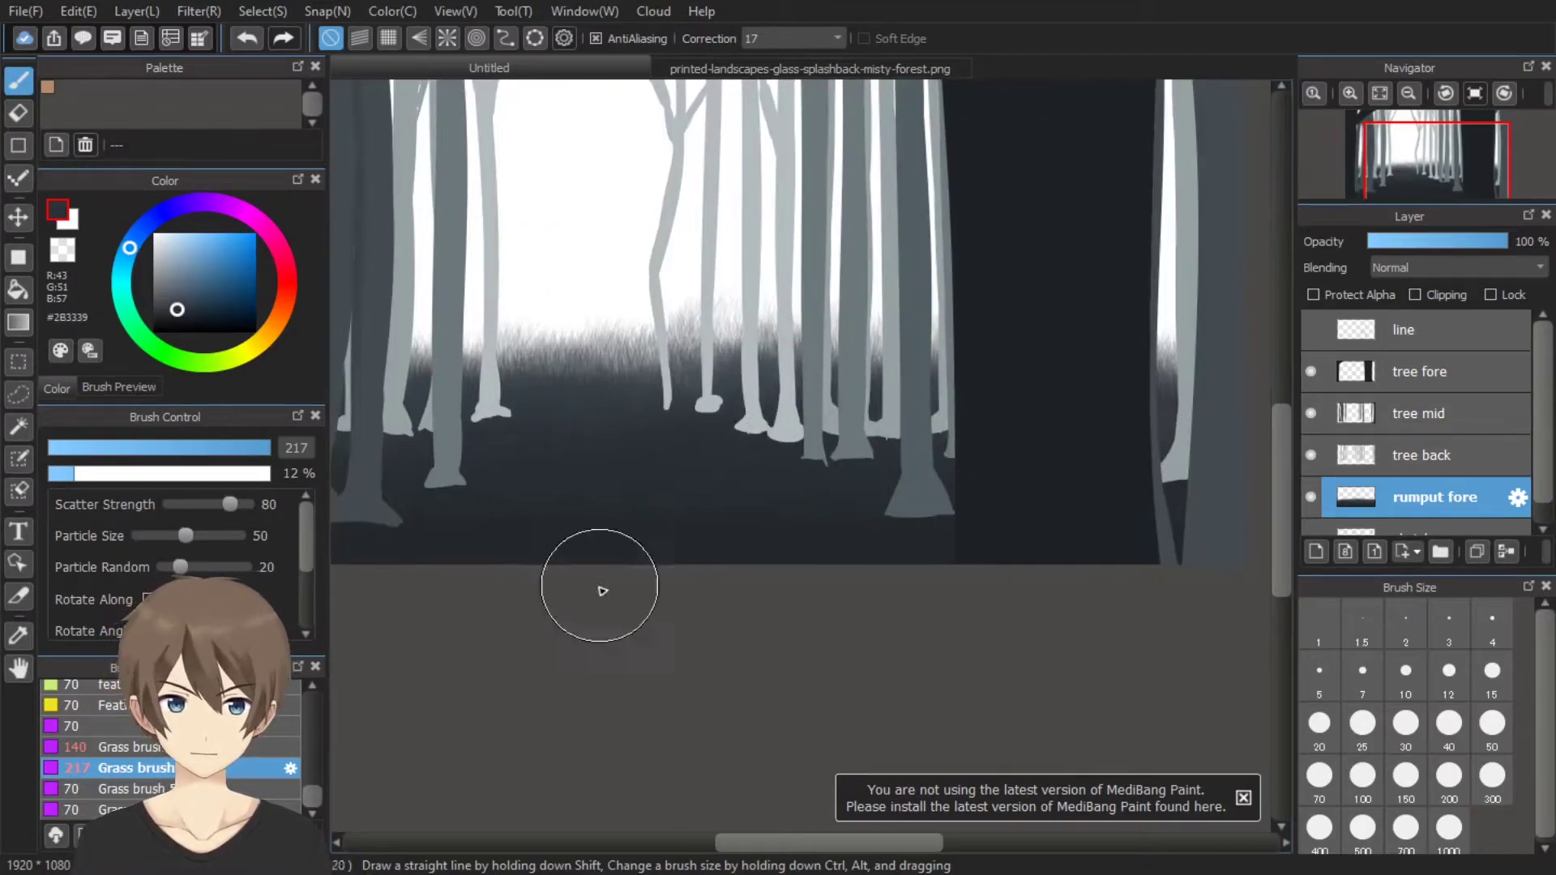
{"action": "key", "text": "ctrl+Tab"}
{"action": "left_click", "coordinate": [1000, 497], "text": "alt"}
{"action": "key", "text": "ctrl+Tab"}
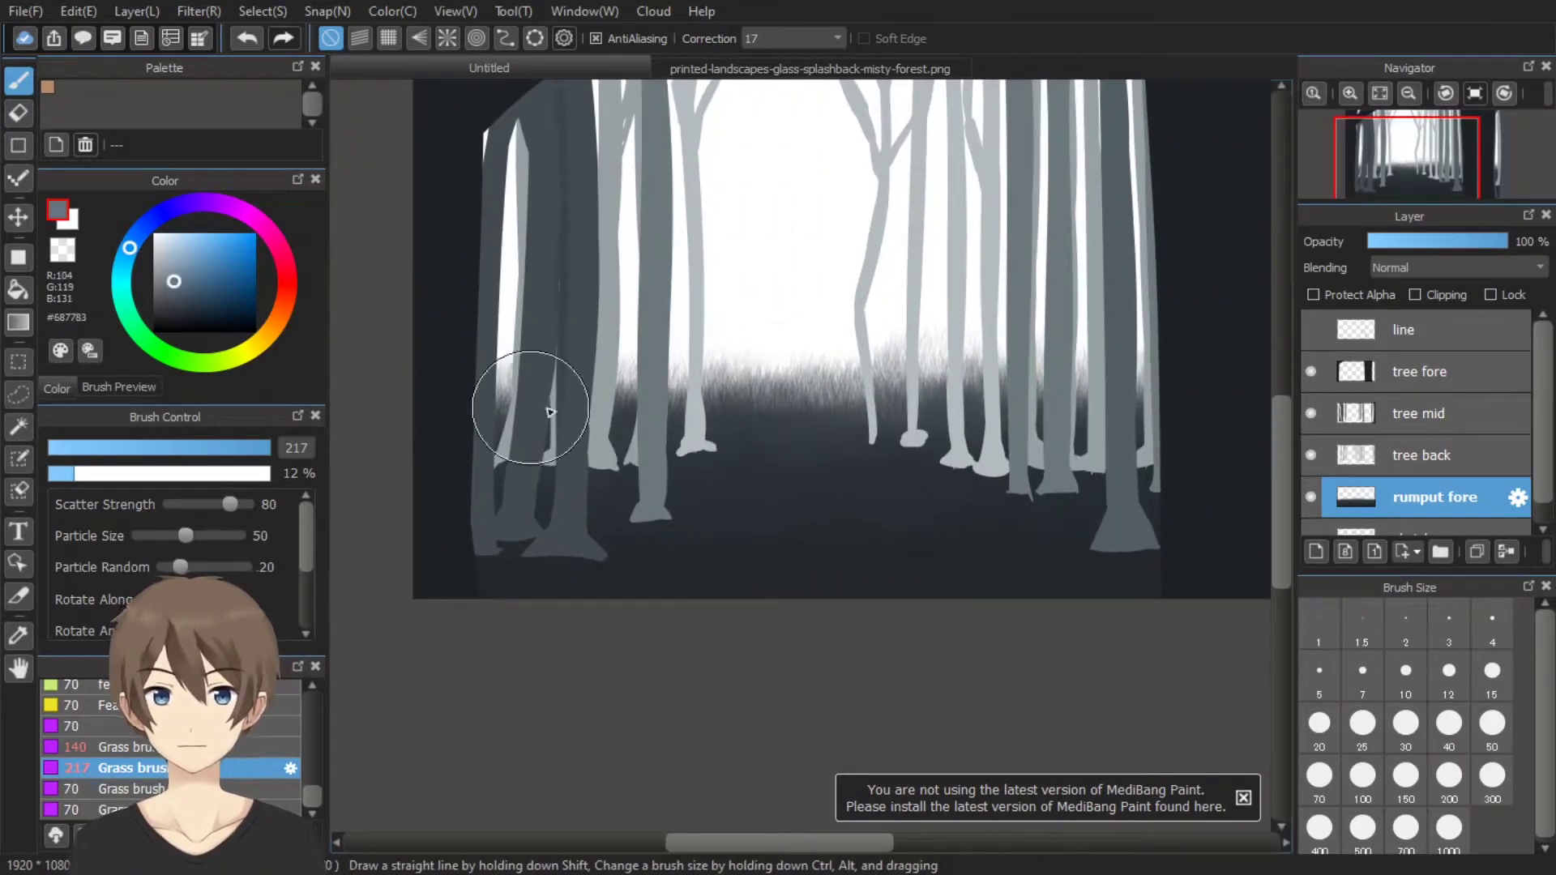
{"action": "key", "text": "ctrl+Tab"}
{"action": "left_click", "coordinate": [1181, 375], "text": "alt"}
{"action": "key", "text": "ctrl+Tab"}
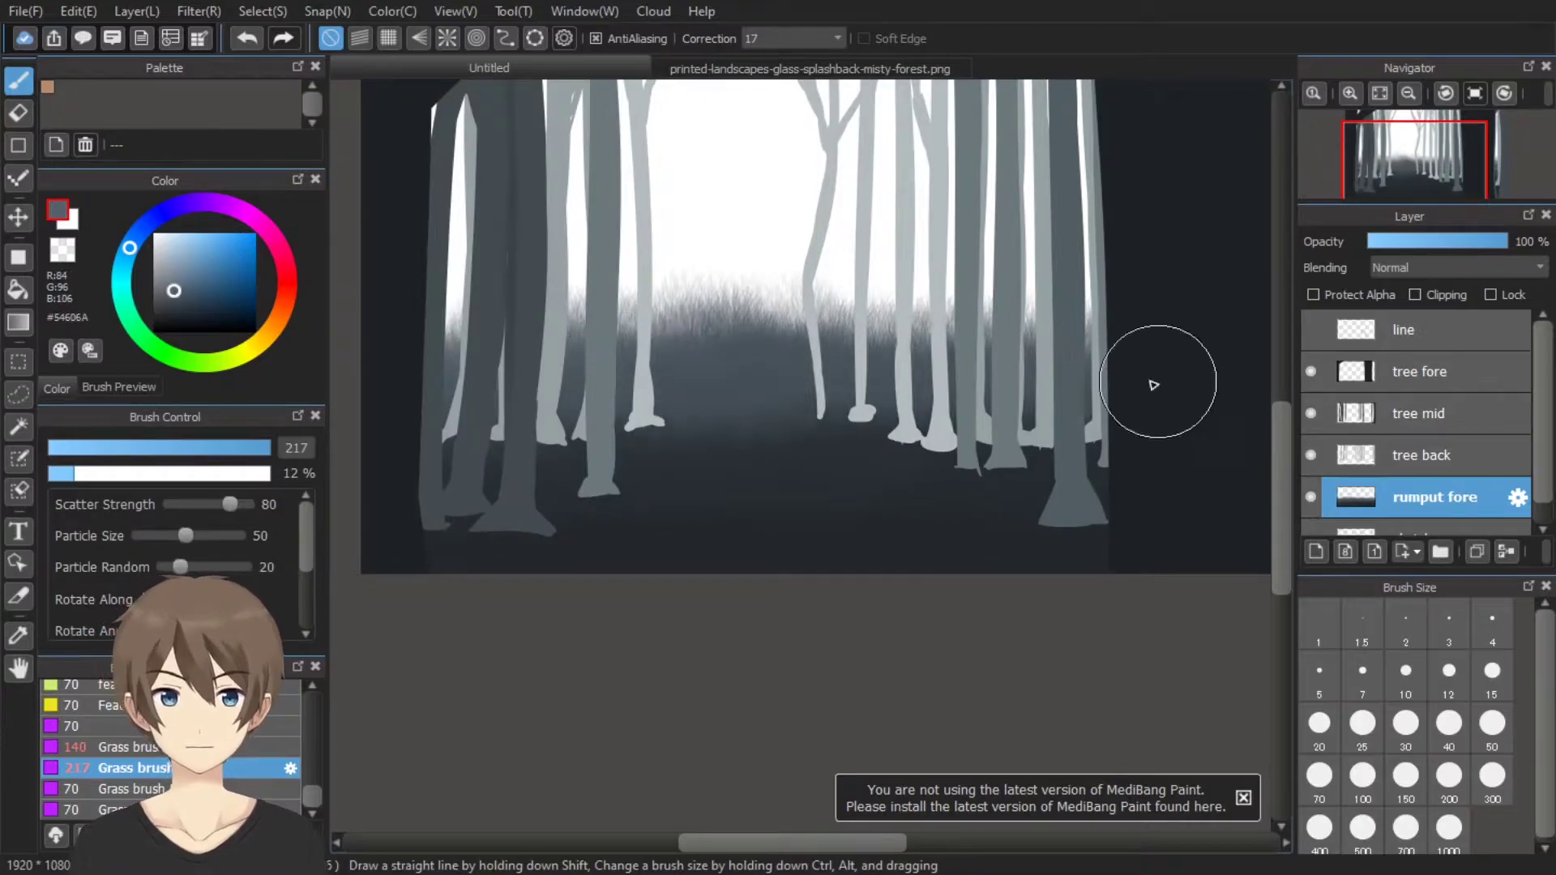
{"action": "left_click_drag", "start_coordinate": [1154, 385], "coordinate": [918, 474]}
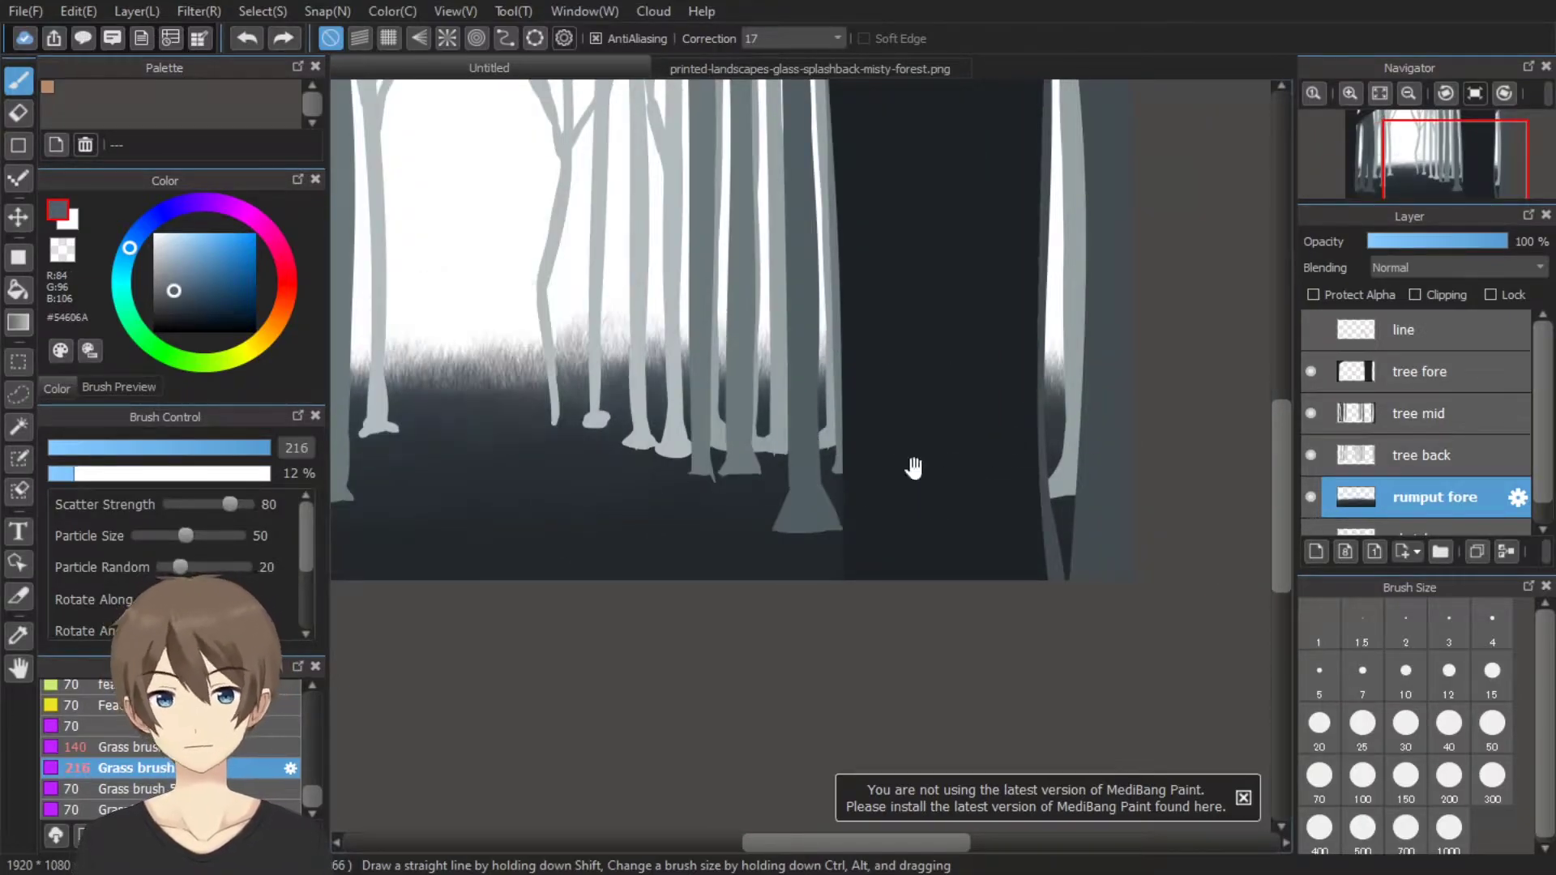
{"action": "scroll", "coordinate": [911, 462], "scroll_direction": "down", "scroll_amount": 1}
Rename the grass layer 'rumput front' and place it just below the tree fore layer
{"action": "double_click", "coordinate": [1419, 491]}
{"action": "type", "text": "rumput front"}
{"action": "key", "text": "Return"}
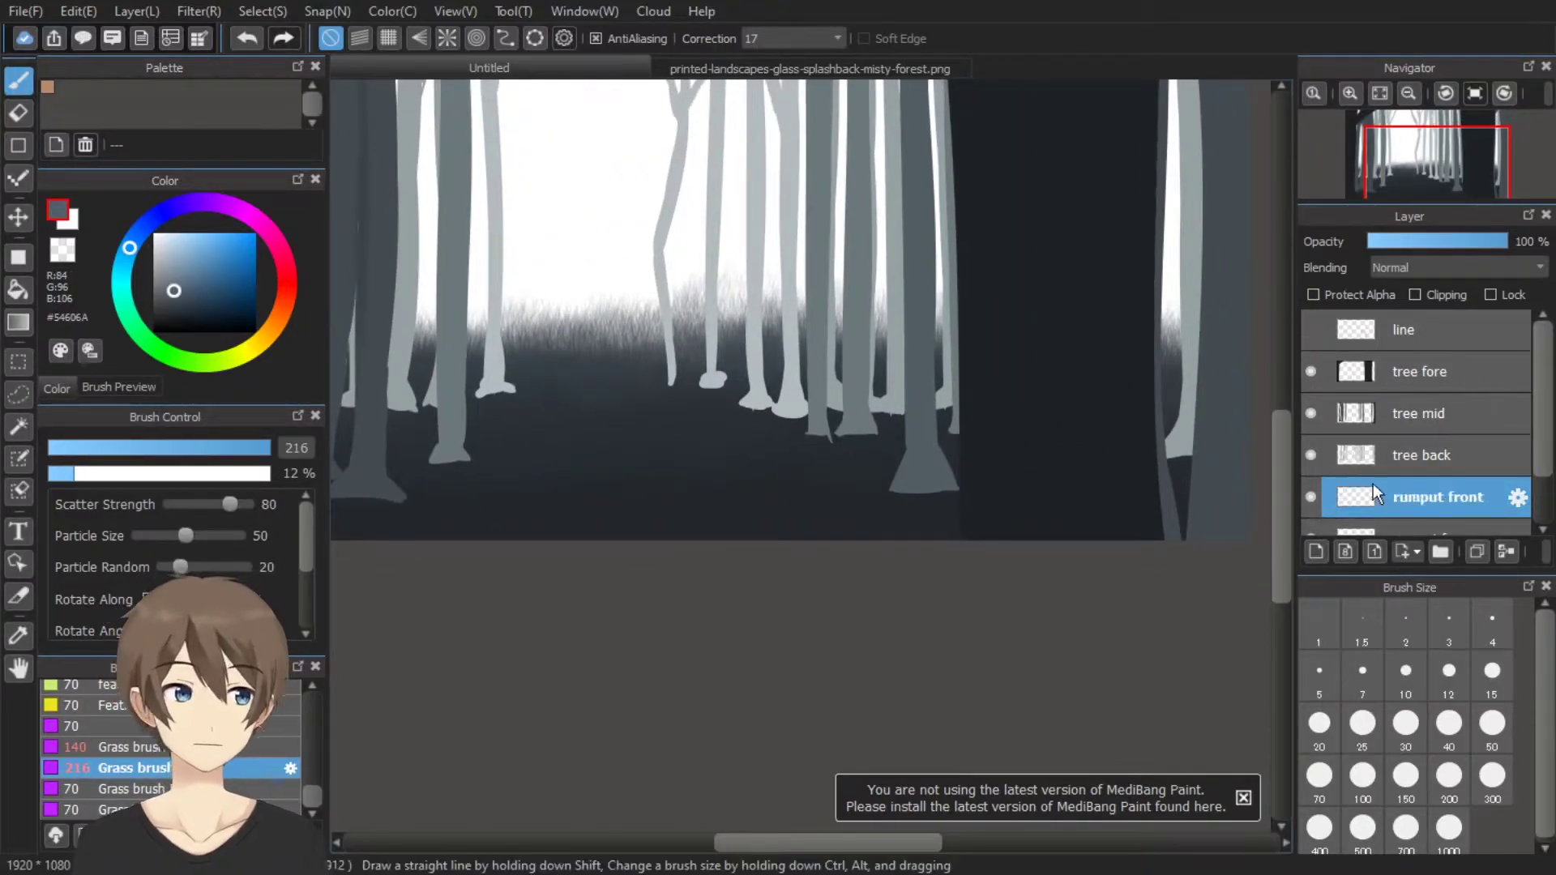
{"action": "left_click_drag", "start_coordinate": [1373, 496], "coordinate": [1379, 371]}
{"action": "key", "text": "Up"}
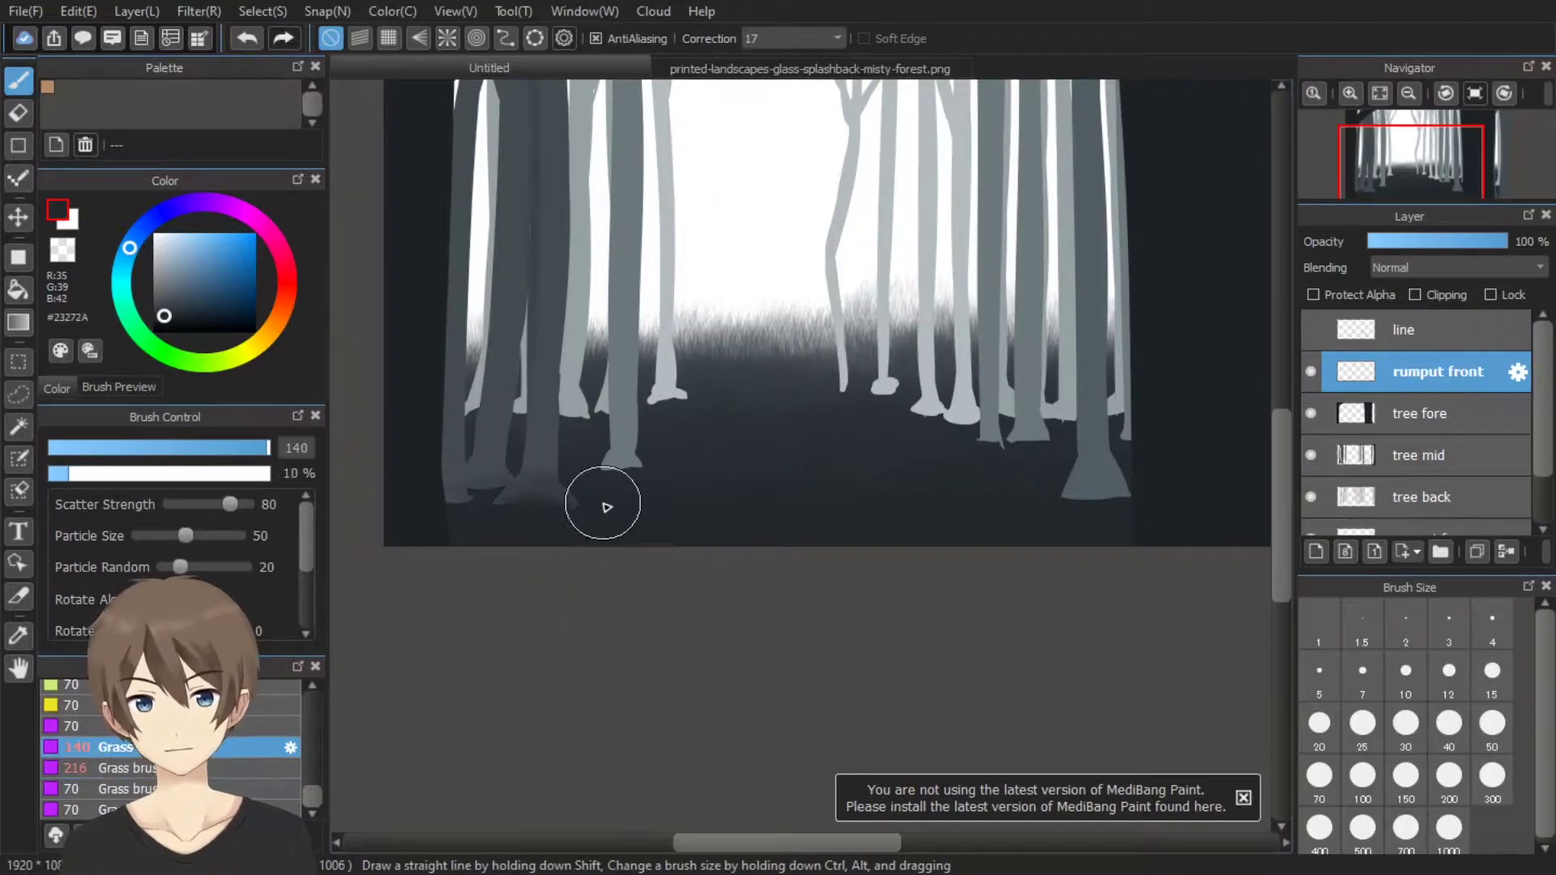
{"action": "scroll", "coordinate": [475, 534], "scroll_direction": "up", "scroll_amount": 2}
{"action": "left_click_drag", "start_coordinate": [1419, 371], "coordinate": [1384, 427]}
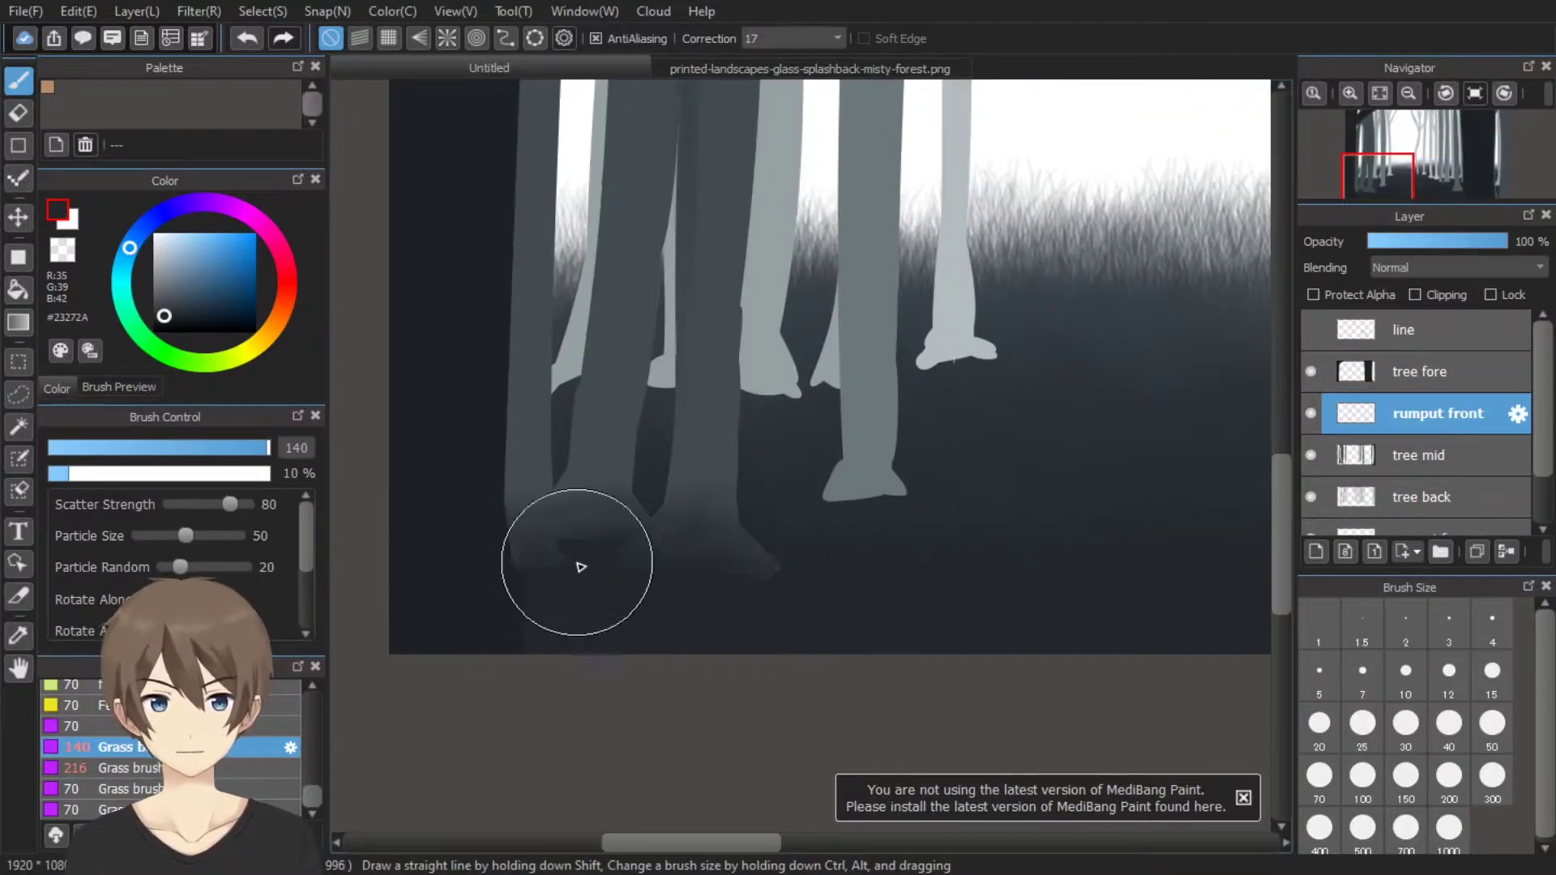
Paint dark grass over the tree bases on 'rumput front'
{"action": "mouse_move", "coordinate": [580, 564]}
{"action": "left_mouse_down"}
{"action": "mouse_move", "coordinate": [1026, 498]}
{"action": "mouse_move", "coordinate": [980, 396]}
{"action": "left_mouse_up"}
{"action": "scroll", "coordinate": [528, 514], "scroll_direction": "right", "scroll_amount": 5}
{"action": "mouse_move", "coordinate": [528, 514]}
{"action": "left_mouse_down"}
{"action": "mouse_move", "coordinate": [743, 455]}
{"action": "mouse_move", "coordinate": [725, 422]}
{"action": "mouse_move", "coordinate": [712, 539]}
{"action": "mouse_move", "coordinate": [851, 459]}
{"action": "left_mouse_up"}
{"action": "scroll", "coordinate": [910, 548], "scroll_direction": "up", "scroll_amount": 2}
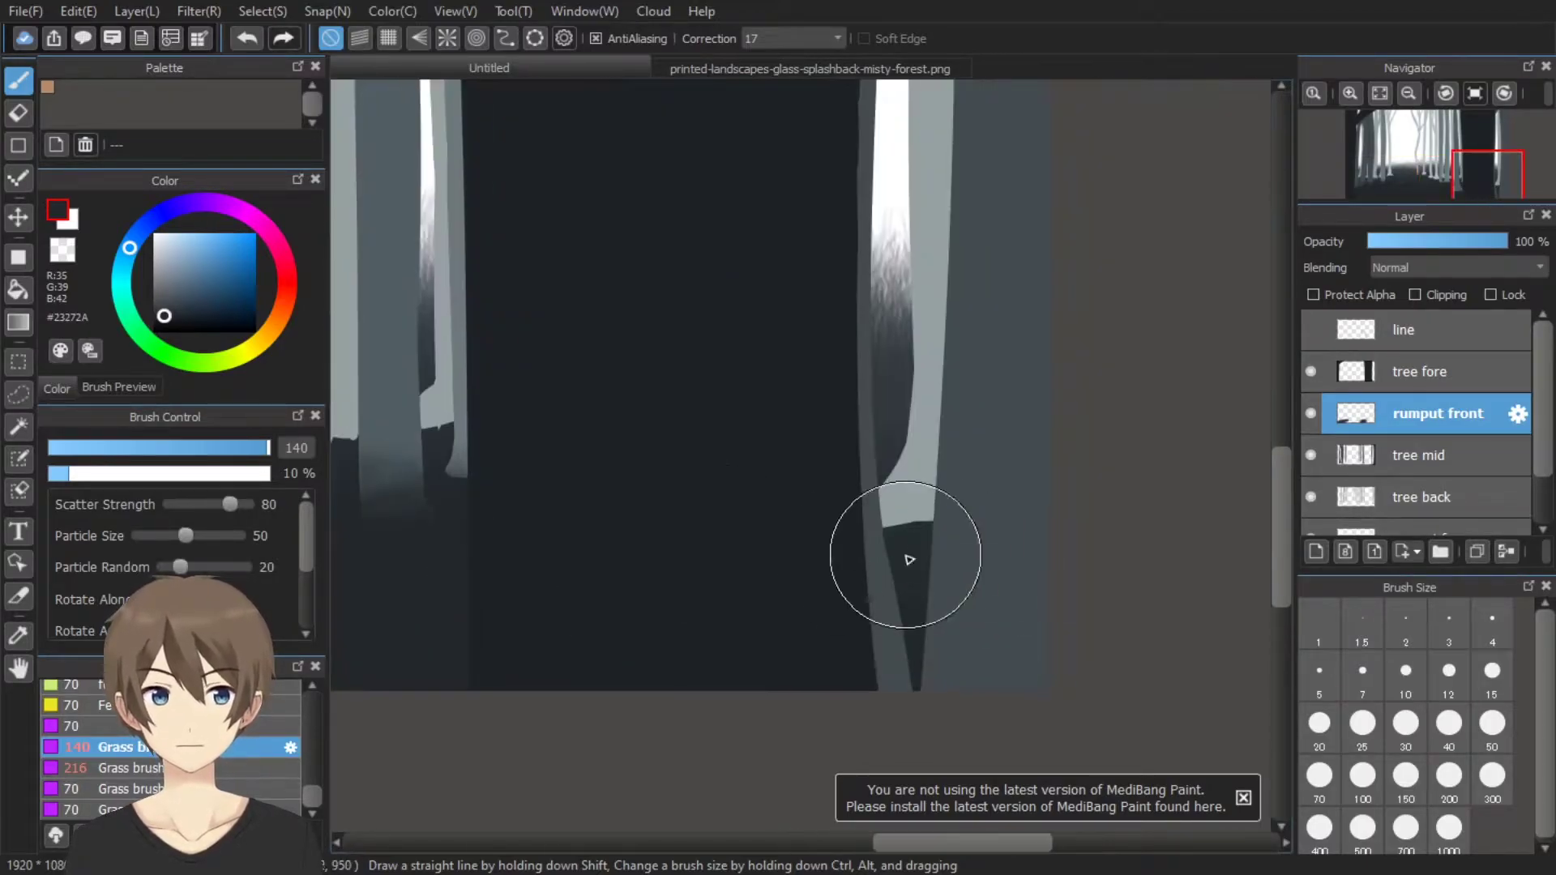
{"action": "scroll", "coordinate": [641, 612], "scroll_direction": "left", "scroll_amount": 2}
{"action": "scroll", "coordinate": [641, 612], "scroll_direction": "left", "scroll_amount": 3}
Paint more dark grass near the tree bases on the back 'rumput' layer
{"action": "left_click", "coordinate": [1425, 501]}
{"action": "scroll", "coordinate": [959, 515], "scroll_direction": "right", "scroll_amount": 5}
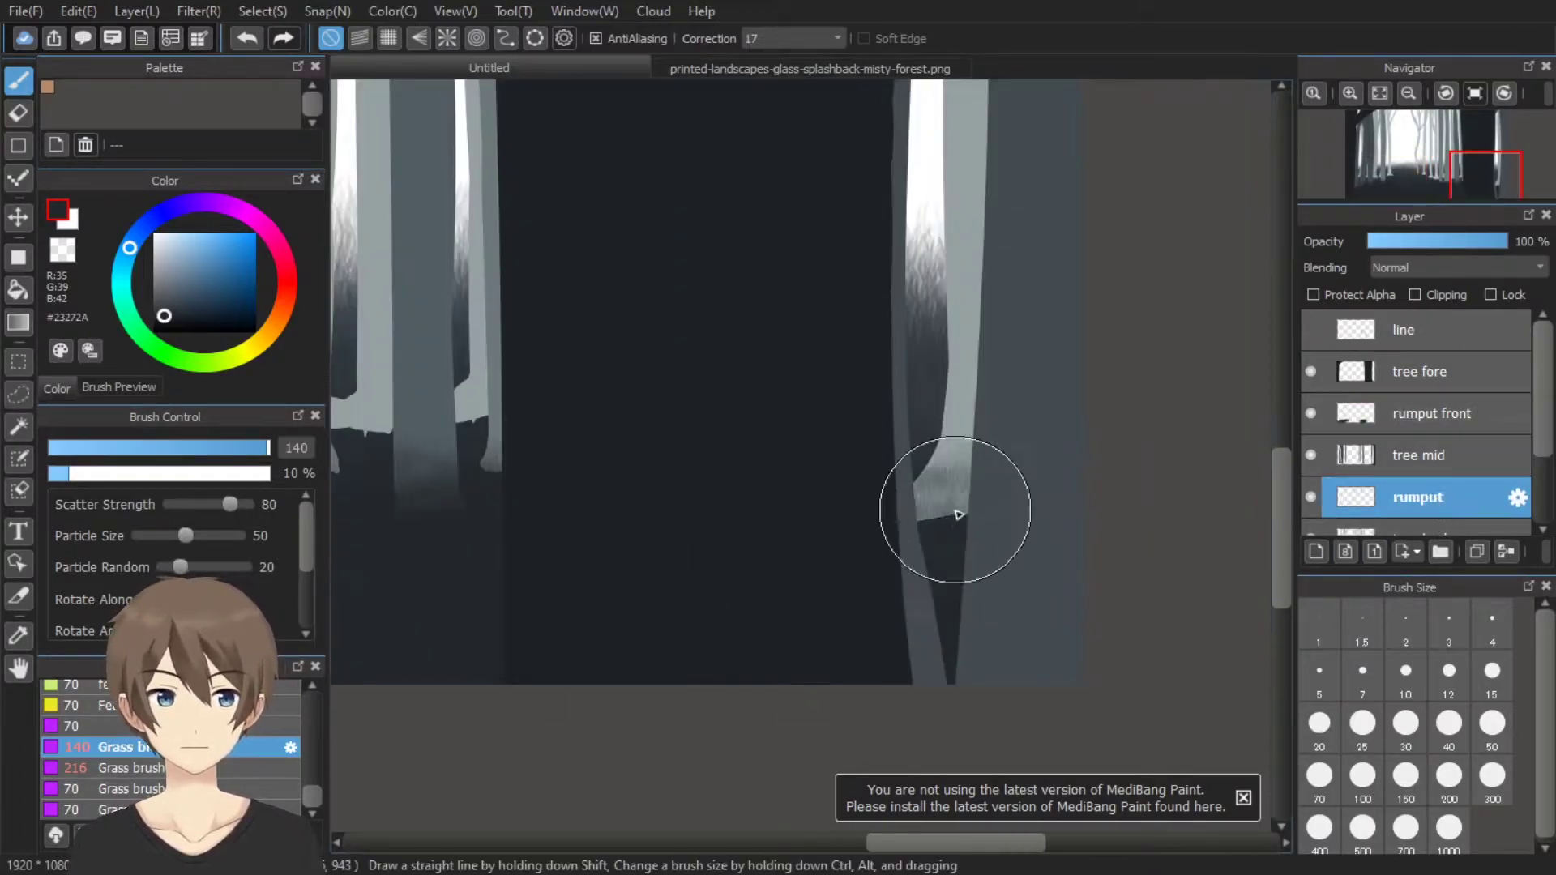
{"action": "left_click_drag", "start_coordinate": [900, 535], "coordinate": [835, 486]}
{"action": "scroll", "coordinate": [834, 486], "scroll_direction": "left", "scroll_amount": 7}
{"action": "mouse_move", "coordinate": [1032, 452]}
{"action": "left_mouse_down"}
{"action": "mouse_move", "coordinate": [903, 452]}
{"action": "mouse_move", "coordinate": [664, 532]}
{"action": "left_mouse_up"}
{"action": "scroll", "coordinate": [758, 444], "scroll_direction": "left", "scroll_amount": 3}
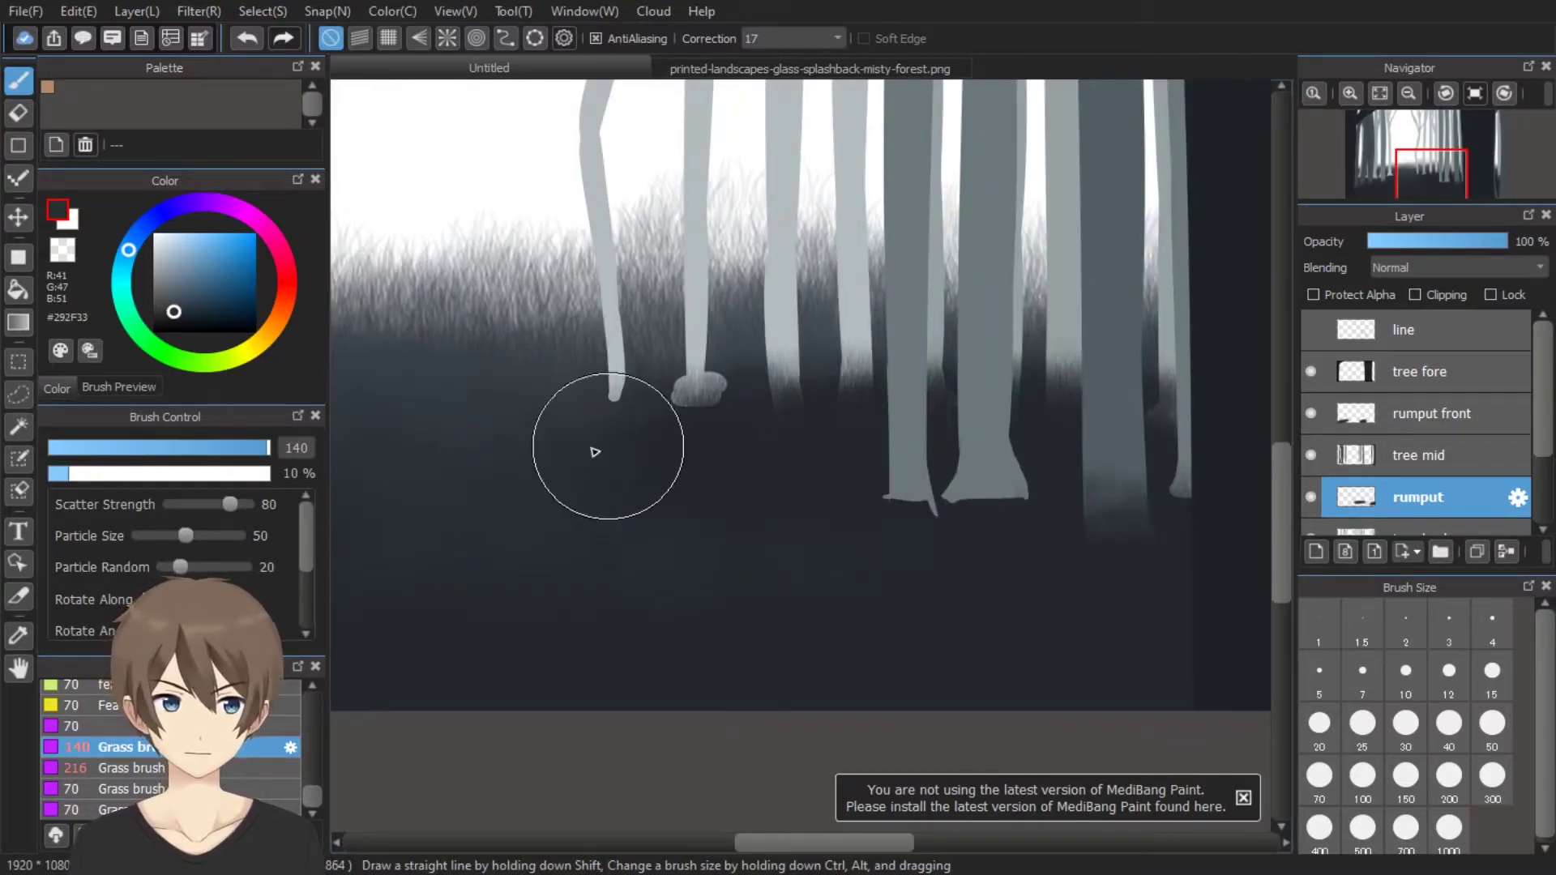
{"action": "scroll", "coordinate": [756, 465], "scroll_direction": "left", "scroll_amount": 6}
Eyedrop a dark tone and a slightly lighter dark grey from the canvas
{"action": "left_click", "coordinate": [951, 486], "text": "alt"}
{"action": "scroll", "coordinate": [722, 435], "scroll_direction": "down", "scroll_amount": 1}
{"action": "scroll", "coordinate": [722, 434], "scroll_direction": "right", "scroll_amount": 6}
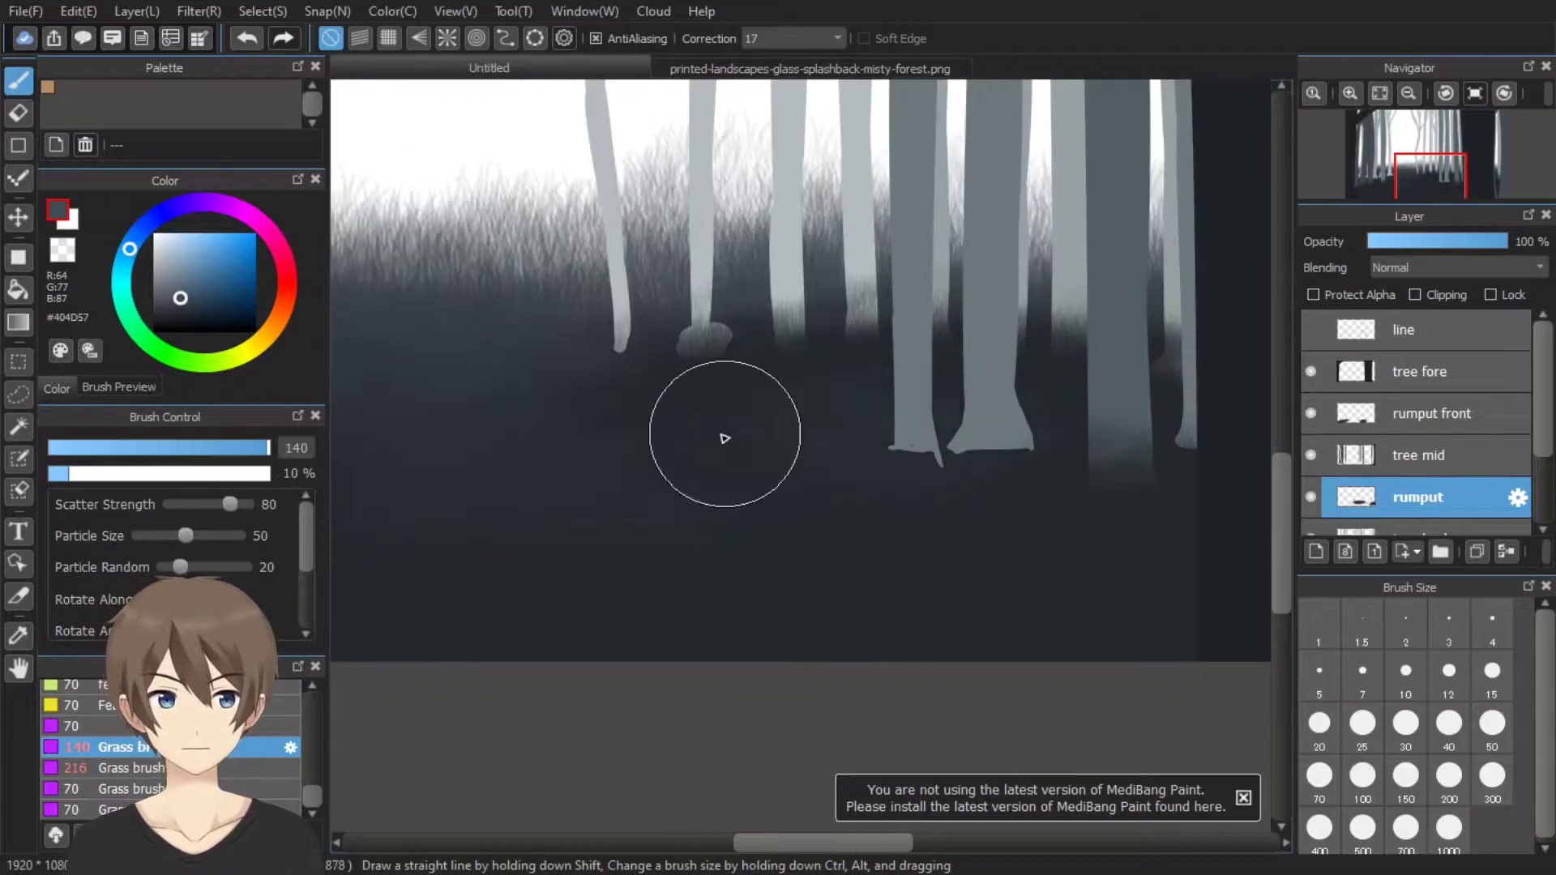
{"action": "scroll", "coordinate": [490, 403], "scroll_direction": "right", "scroll_amount": 3}
{"action": "scroll", "coordinate": [959, 444], "scroll_direction": "left", "scroll_amount": 6}
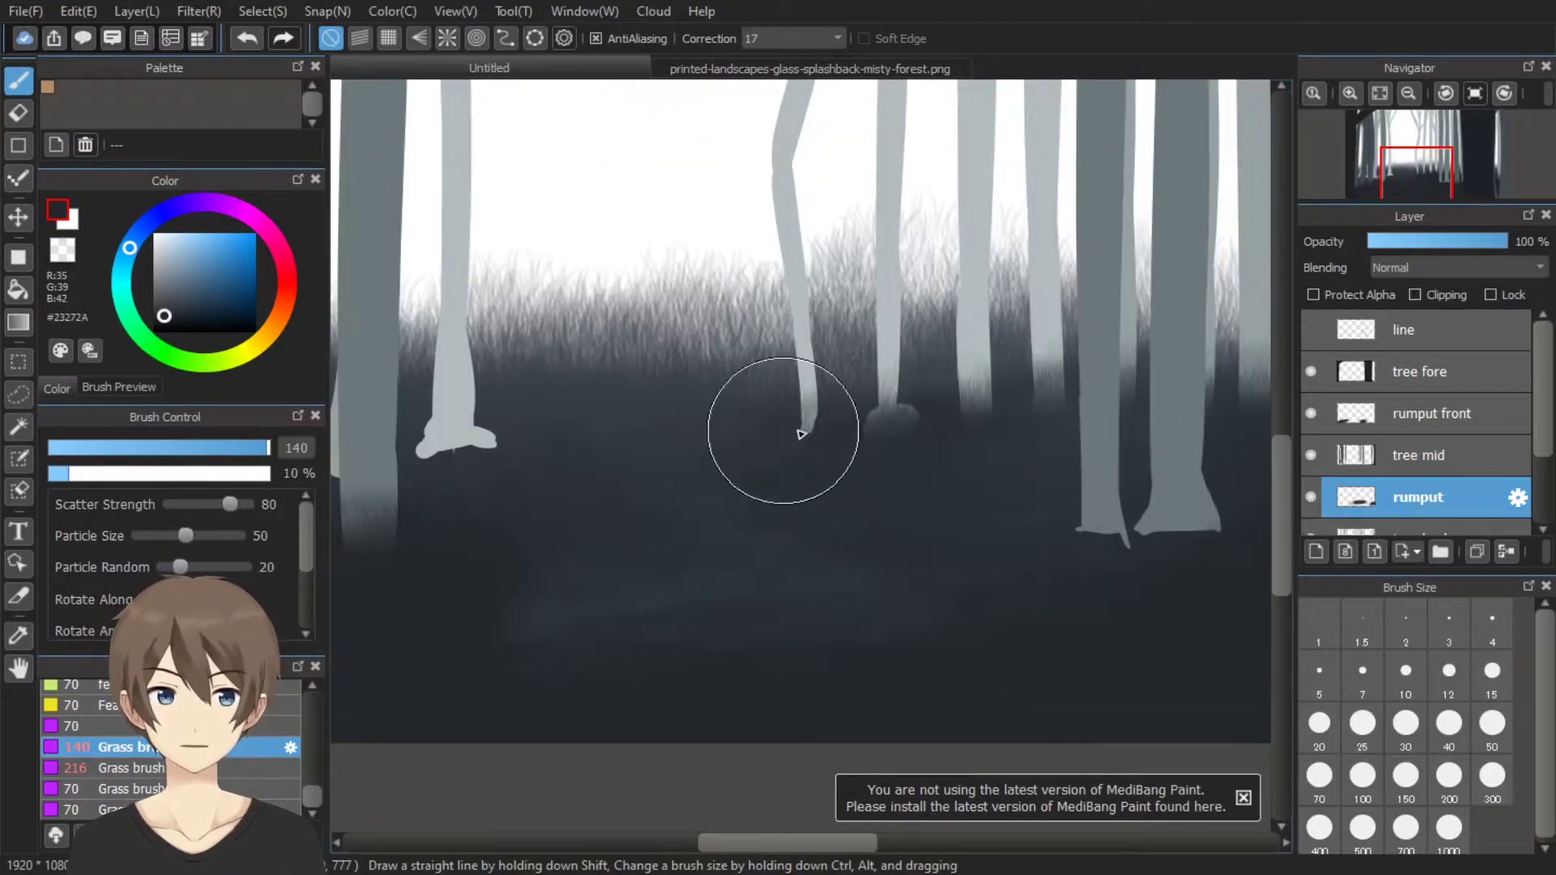
{"action": "scroll", "coordinate": [729, 417], "scroll_direction": "left", "scroll_amount": 6}
{"action": "scroll", "coordinate": [573, 470], "scroll_direction": "up", "scroll_amount": 1}
{"action": "left_click", "coordinate": [411, 469], "text": "alt"}
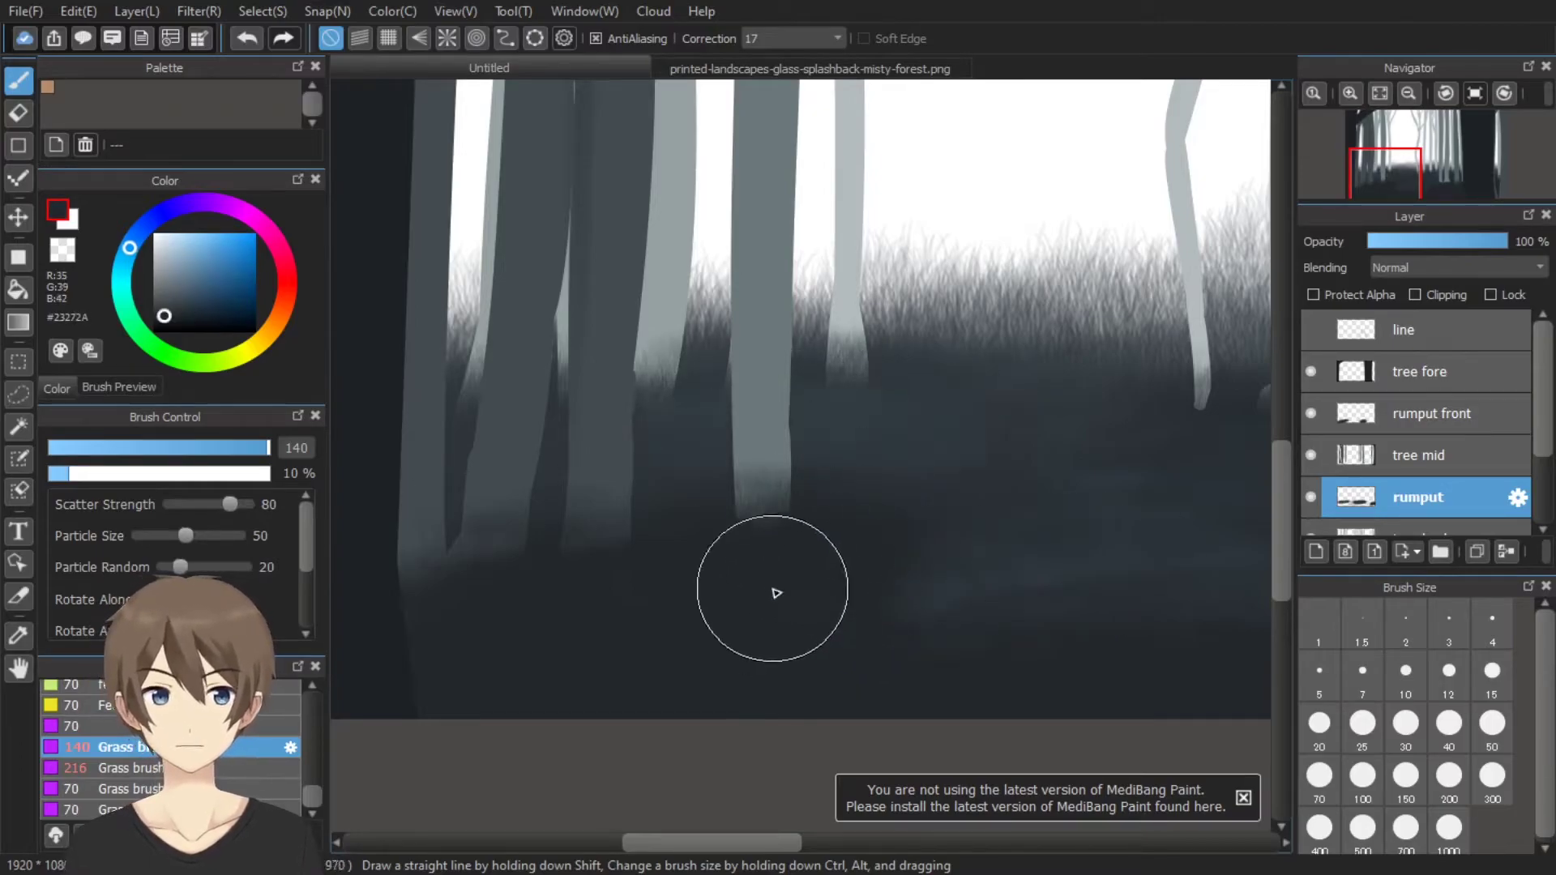
Eyedrop a lighter grey-blue tone from the canvas
{"action": "scroll", "coordinate": [590, 423], "scroll_direction": "up", "scroll_amount": 1}
{"action": "scroll", "coordinate": [868, 579], "scroll_direction": "left", "scroll_amount": 6}
{"action": "scroll", "coordinate": [694, 571], "scroll_direction": "right", "scroll_amount": 6}
{"action": "scroll", "coordinate": [600, 619], "scroll_direction": "right", "scroll_amount": 3}
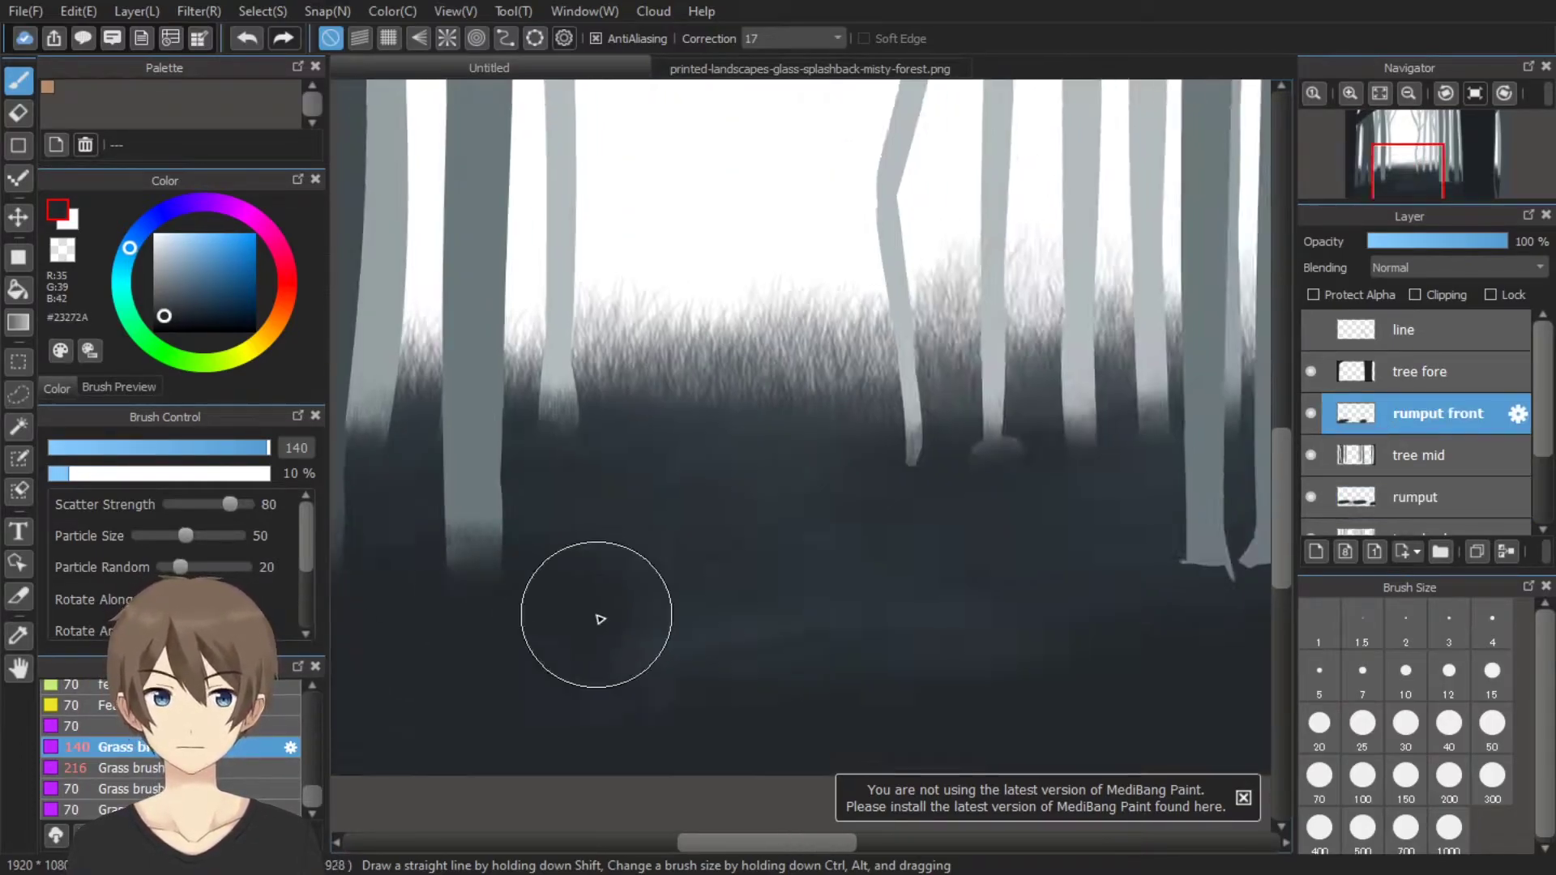
{"action": "scroll", "coordinate": [600, 620], "scroll_direction": "up", "scroll_amount": 1}
{"action": "left_click", "coordinate": [591, 445], "text": "alt"}
{"action": "scroll", "coordinate": [690, 536], "scroll_direction": "right", "scroll_amount": 3}
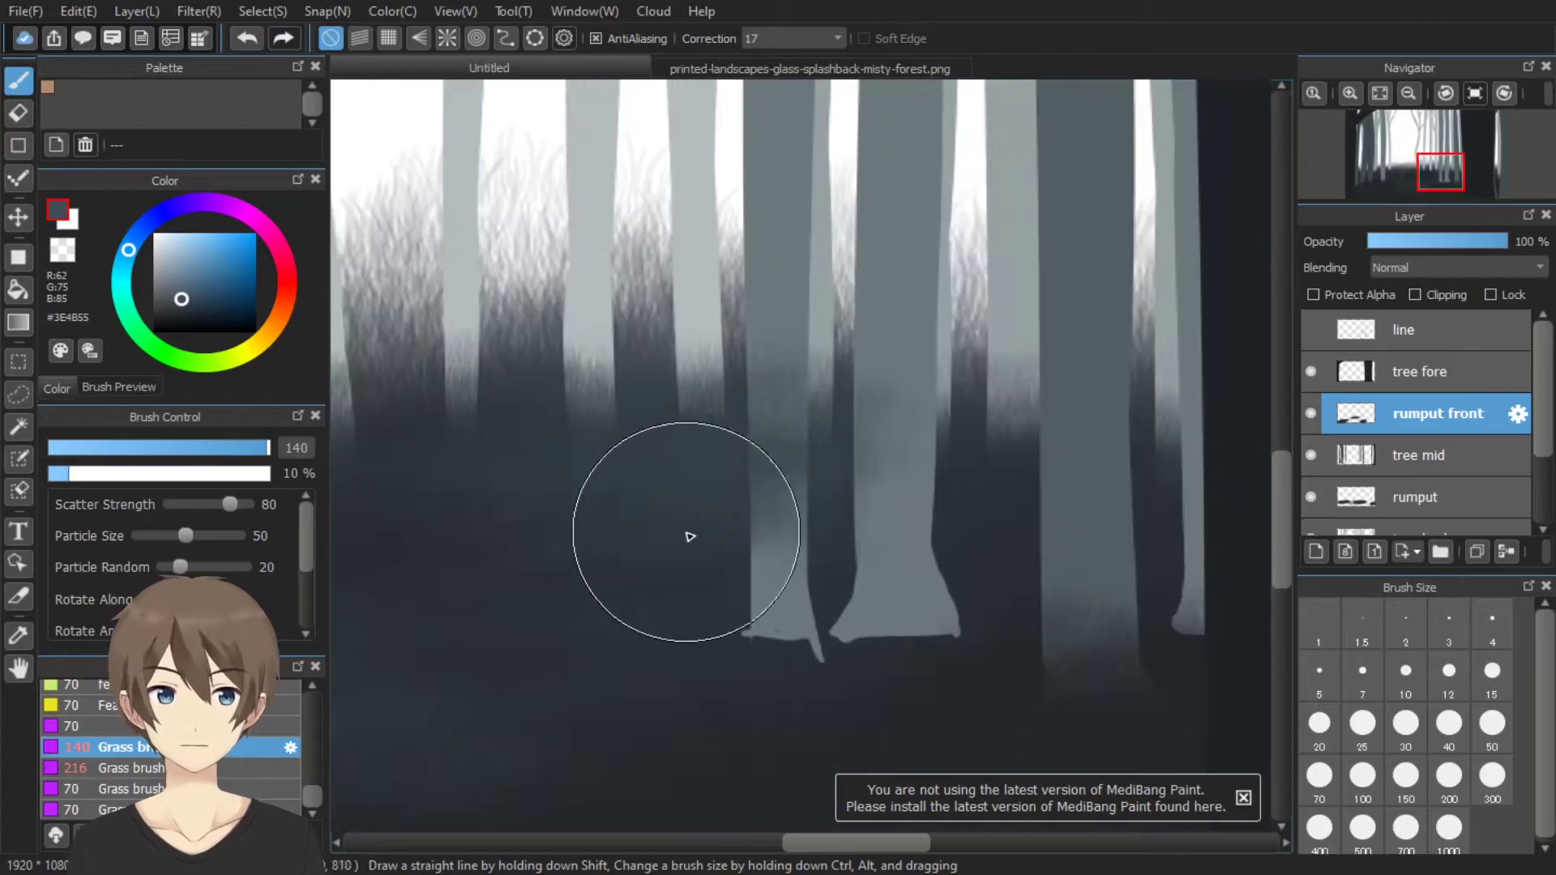
{"action": "scroll", "coordinate": [690, 536], "scroll_direction": "left", "scroll_amount": 3}
On 'rumput front', paint darker grey grass near the tree bases
{"action": "left_click", "coordinate": [1419, 497]}
{"action": "scroll", "coordinate": [811, 454], "scroll_direction": "right", "scroll_amount": 6}
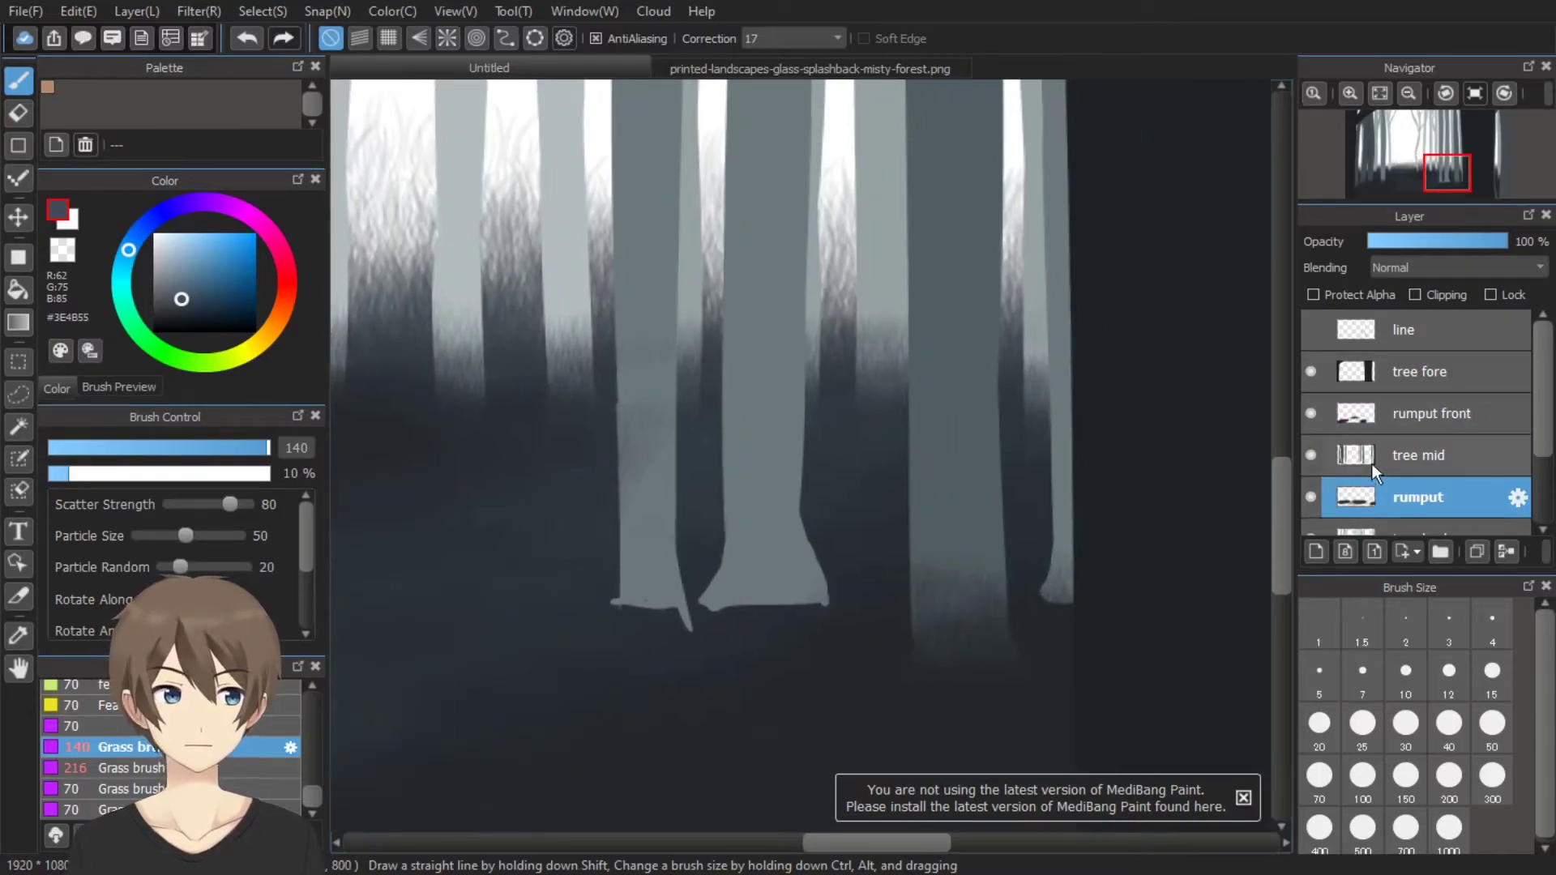
{"action": "left_click", "coordinate": [1426, 414]}
{"action": "scroll", "coordinate": [834, 550], "scroll_direction": "left", "scroll_amount": 3}
{"action": "left_click", "coordinate": [834, 550], "text": "alt"}
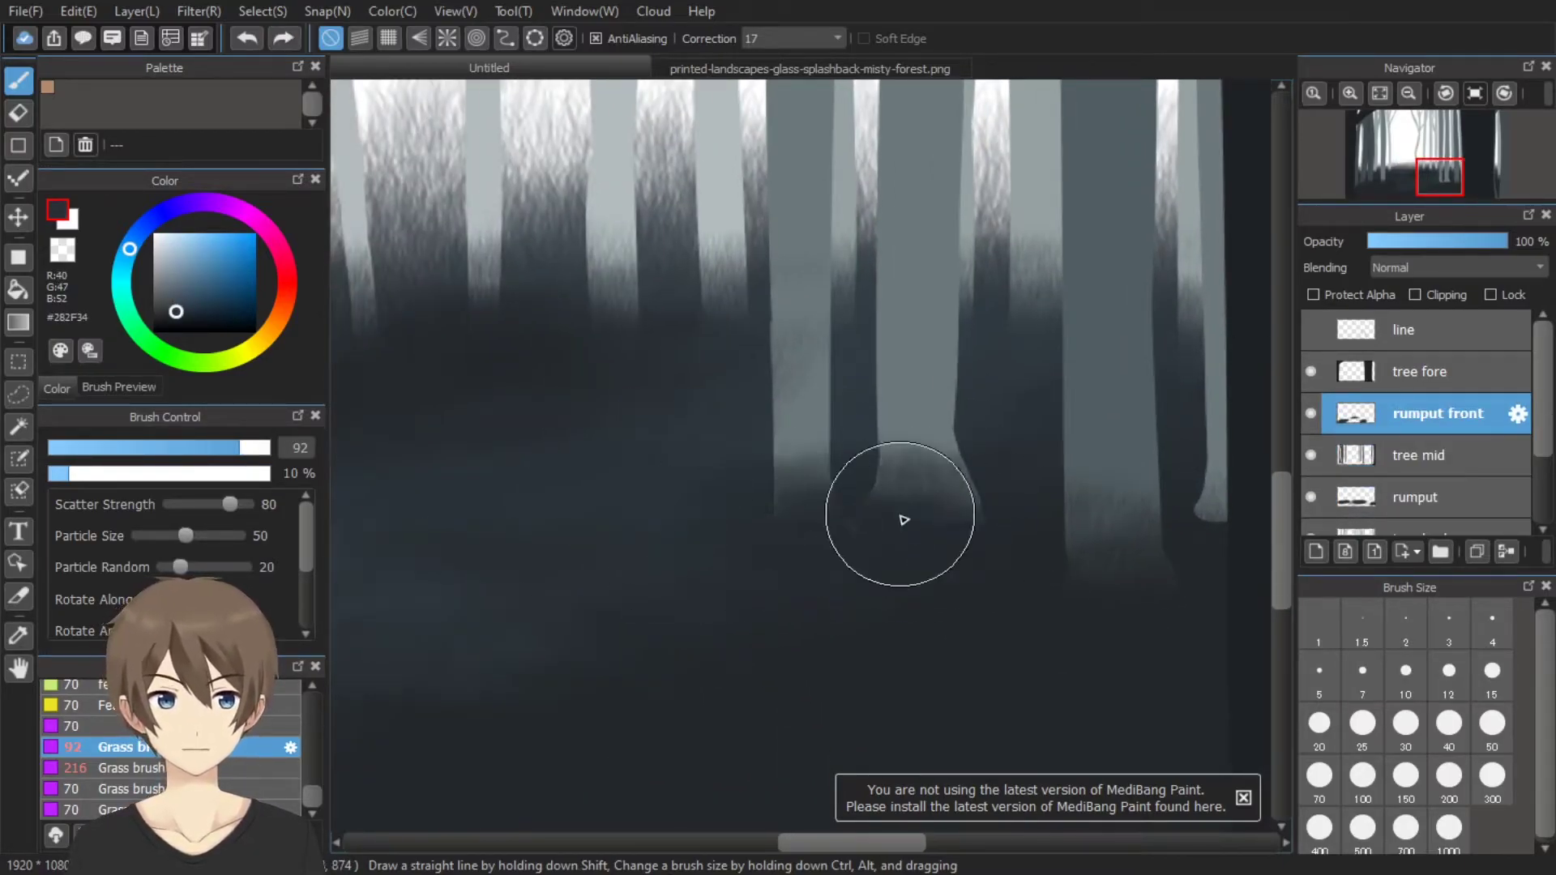
{"action": "mouse_move", "coordinate": [973, 487]}
{"action": "left_mouse_down"}
{"action": "mouse_move", "coordinate": [748, 470]}
{"action": "mouse_move", "coordinate": [841, 434]}
{"action": "left_mouse_up"}
{"action": "scroll", "coordinate": [740, 567], "scroll_direction": "down", "scroll_amount": 2}
{"action": "scroll", "coordinate": [788, 515], "scroll_direction": "down", "scroll_amount": 1}
Enlarge the brush to 160 and pan to show more of the forest
{"action": "left_click_drag", "start_coordinate": [193, 454], "coordinate": [272, 450]}
{"action": "left_click_drag", "start_coordinate": [592, 575], "coordinate": [697, 553]}
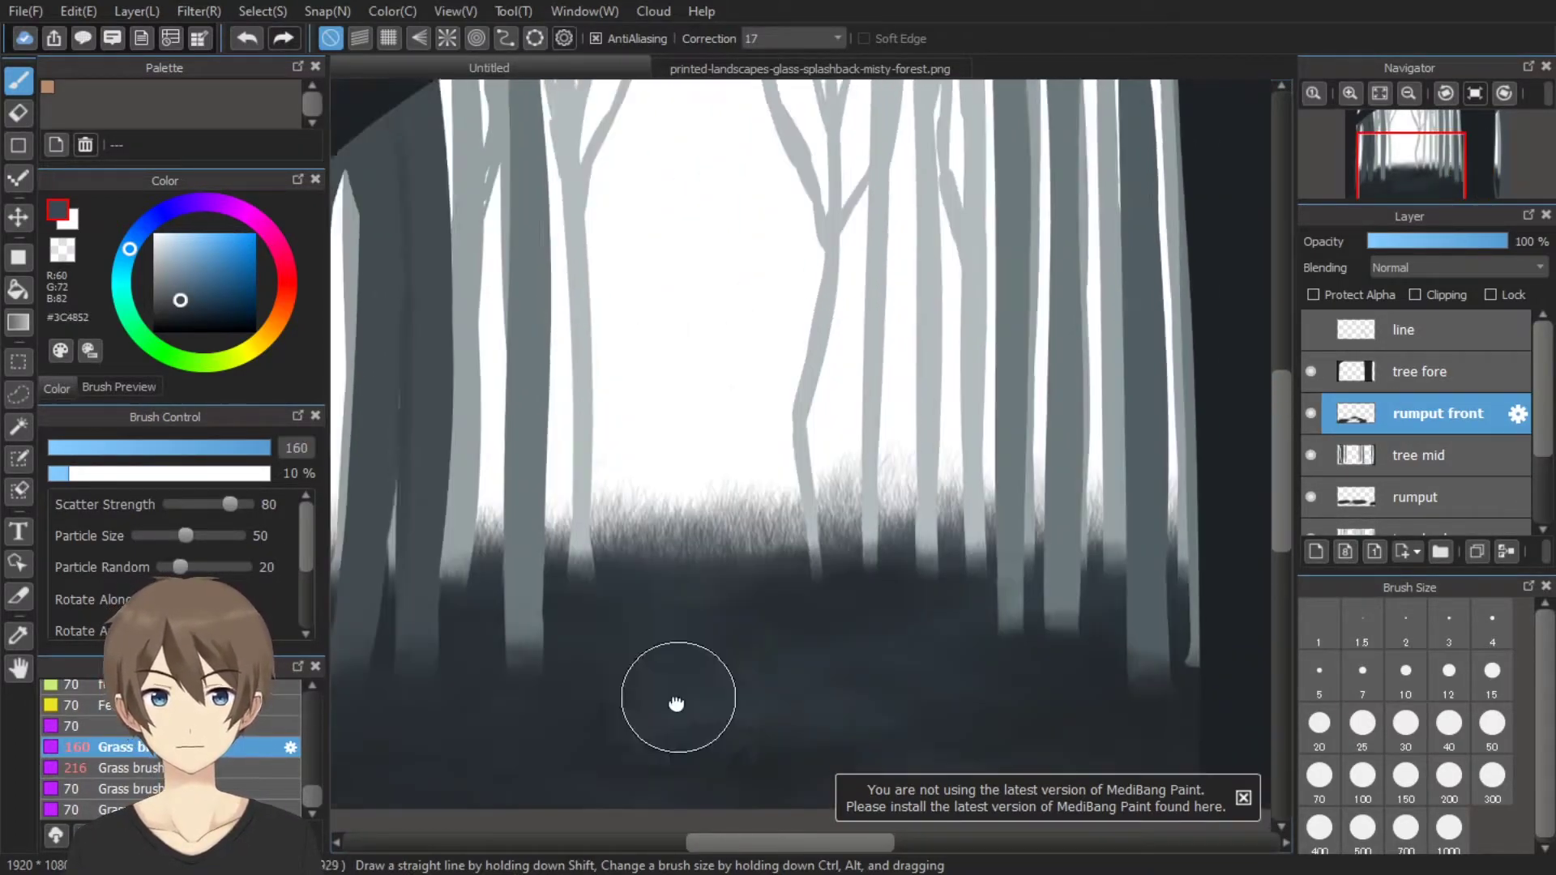
{"action": "left_click_drag", "start_coordinate": [677, 698], "coordinate": [496, 699]}
Briefly check the line sketch, then select 'tree fore' with Protect Alpha on
{"action": "left_click", "coordinate": [1310, 329]}
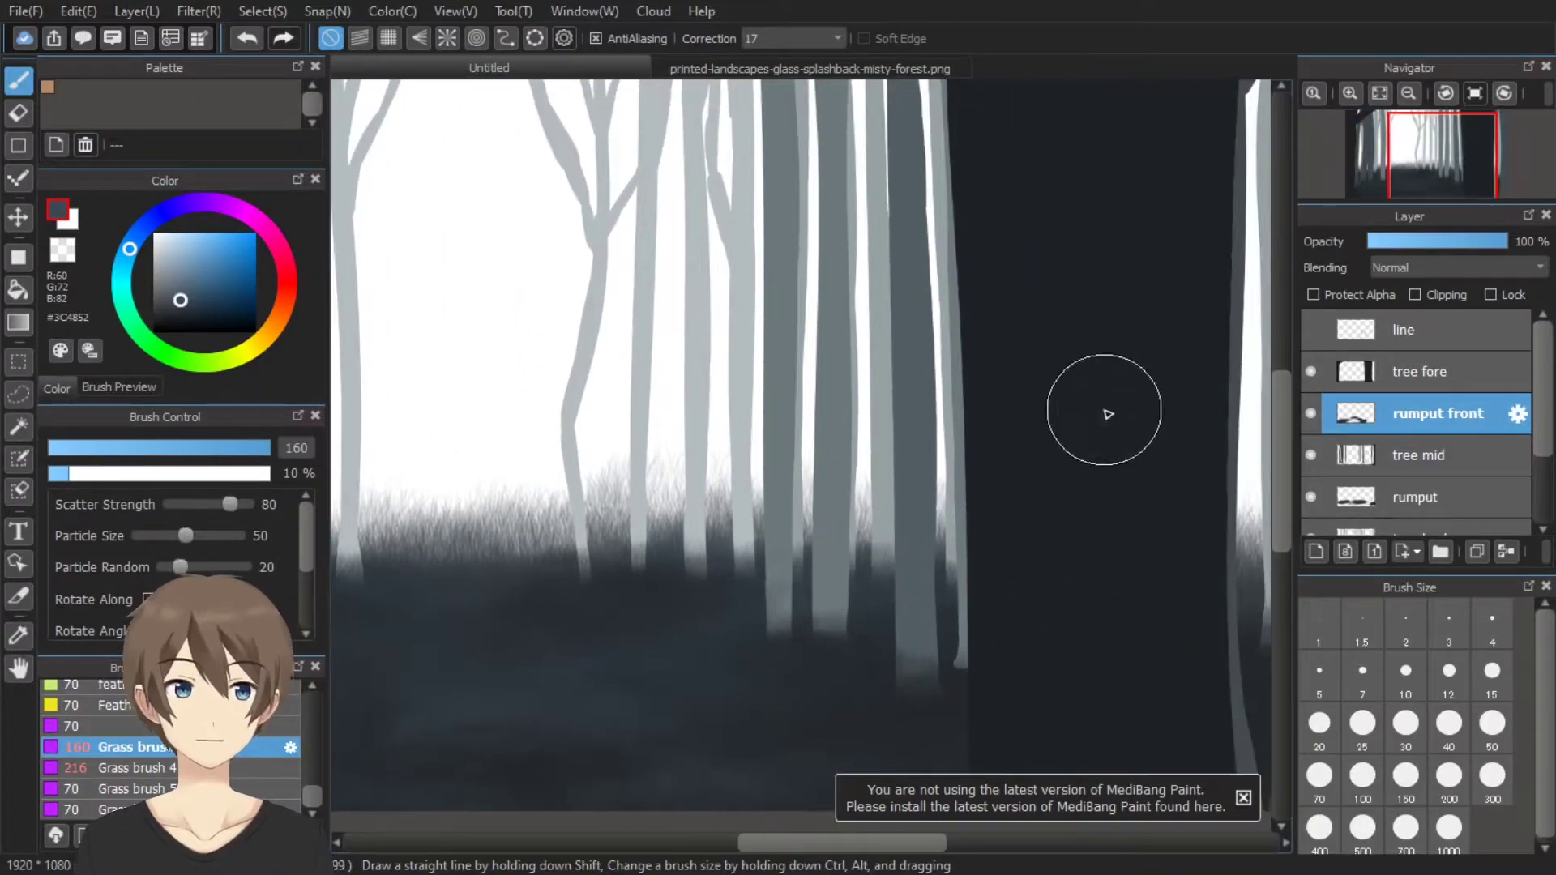
{"action": "left_click", "coordinate": [1311, 329]}
{"action": "left_click", "coordinate": [1426, 371]}
{"action": "left_click", "coordinate": [1313, 294]}
Pick a near-black colour and a watercolour brush for the foreground trunks
{"action": "left_click", "coordinate": [173, 328]}
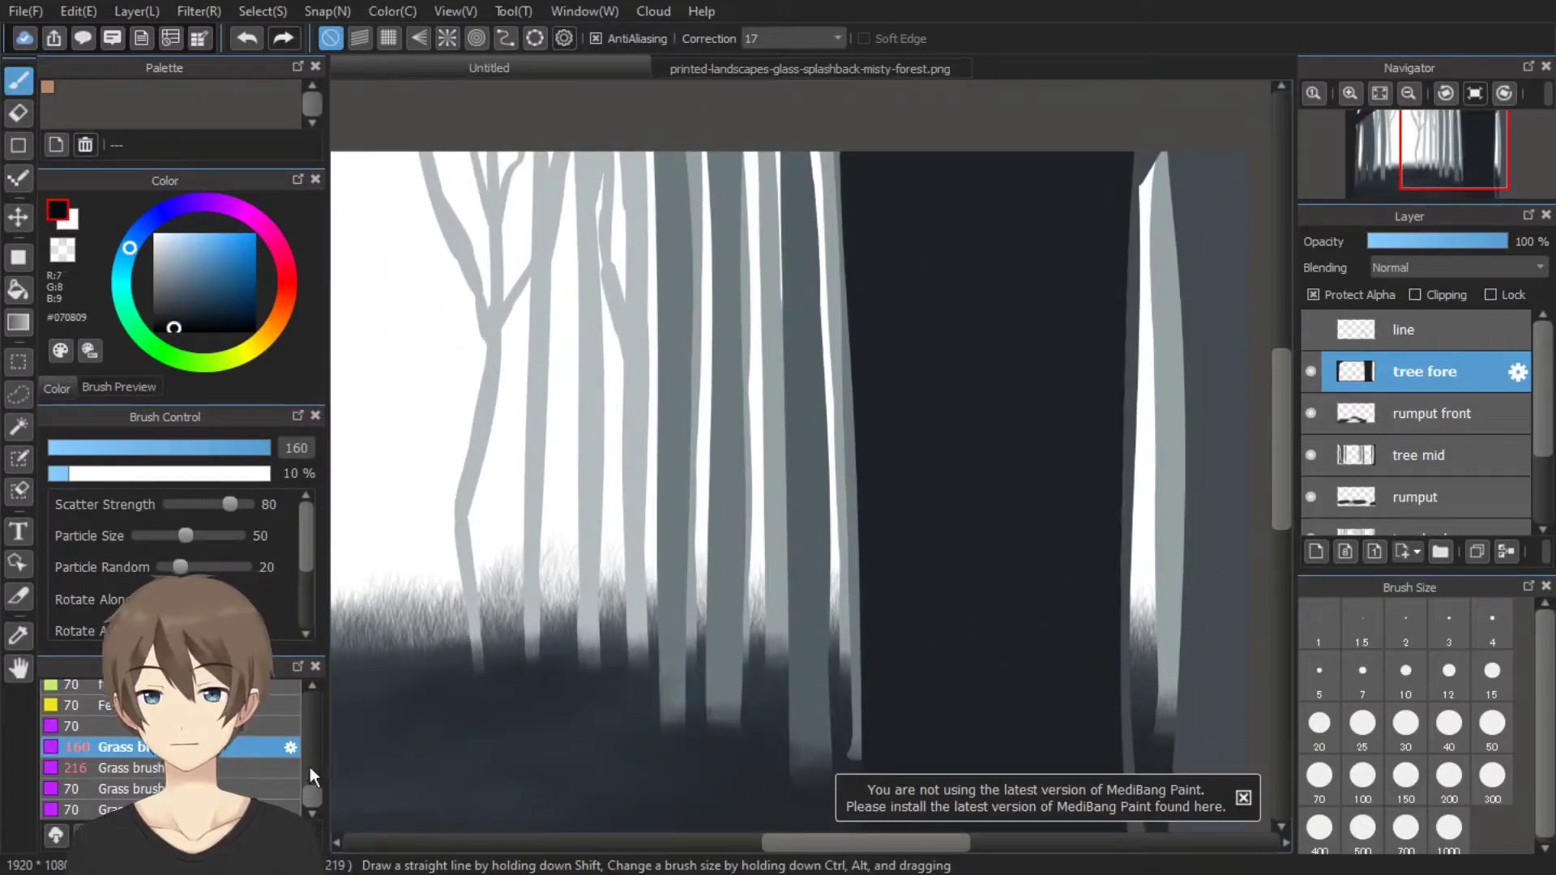
{"action": "scroll", "coordinate": [310, 767], "scroll_direction": "up", "scroll_amount": 5}
{"action": "left_click", "coordinate": [113, 738]}
{"action": "scroll", "coordinate": [800, 442], "scroll_direction": "down", "scroll_amount": 3}
{"action": "scroll", "coordinate": [744, 445], "scroll_direction": "up", "scroll_amount": 2}
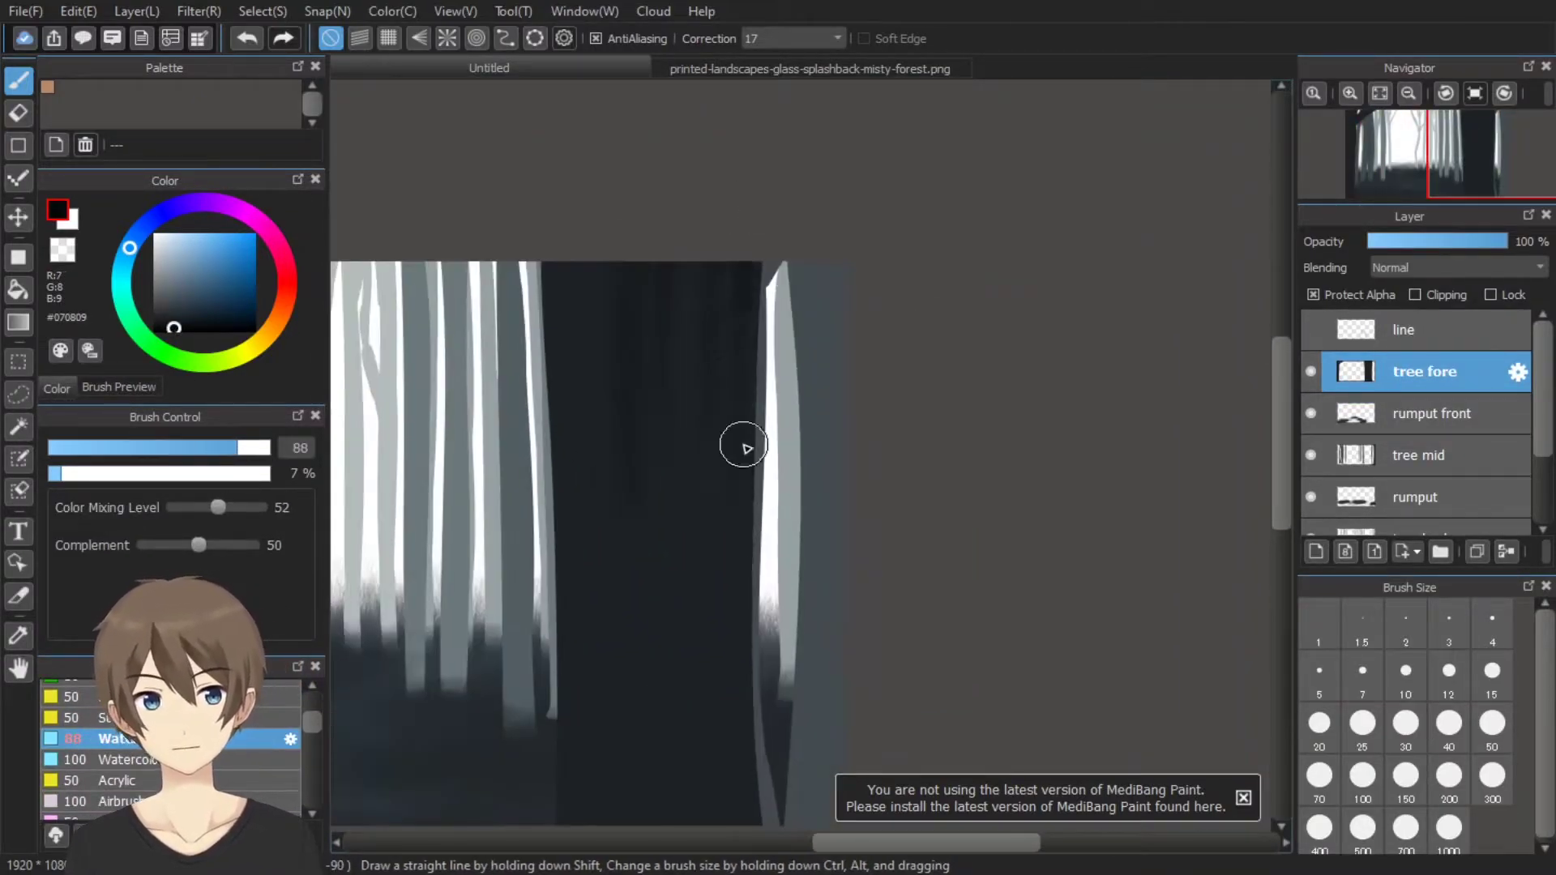
{"action": "scroll", "coordinate": [743, 445], "scroll_direction": "down", "scroll_amount": 1}
{"action": "scroll", "coordinate": [753, 591], "scroll_direction": "down", "scroll_amount": 3}
{"action": "scroll", "coordinate": [733, 569], "scroll_direction": "up", "scroll_amount": 3}
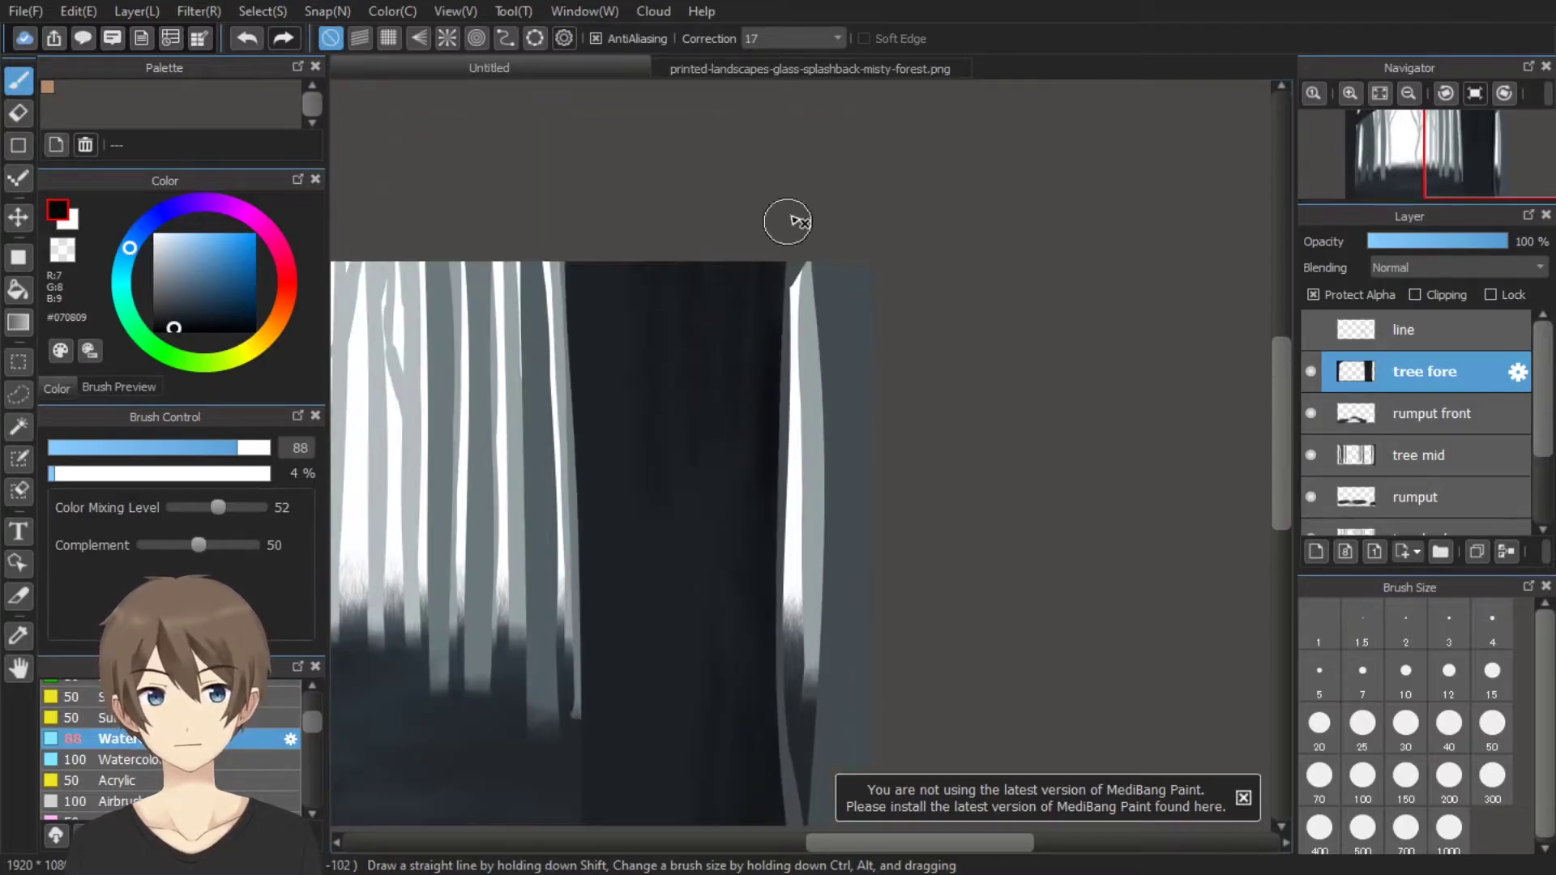
{"action": "scroll", "coordinate": [763, 126], "scroll_direction": "down", "scroll_amount": 2}
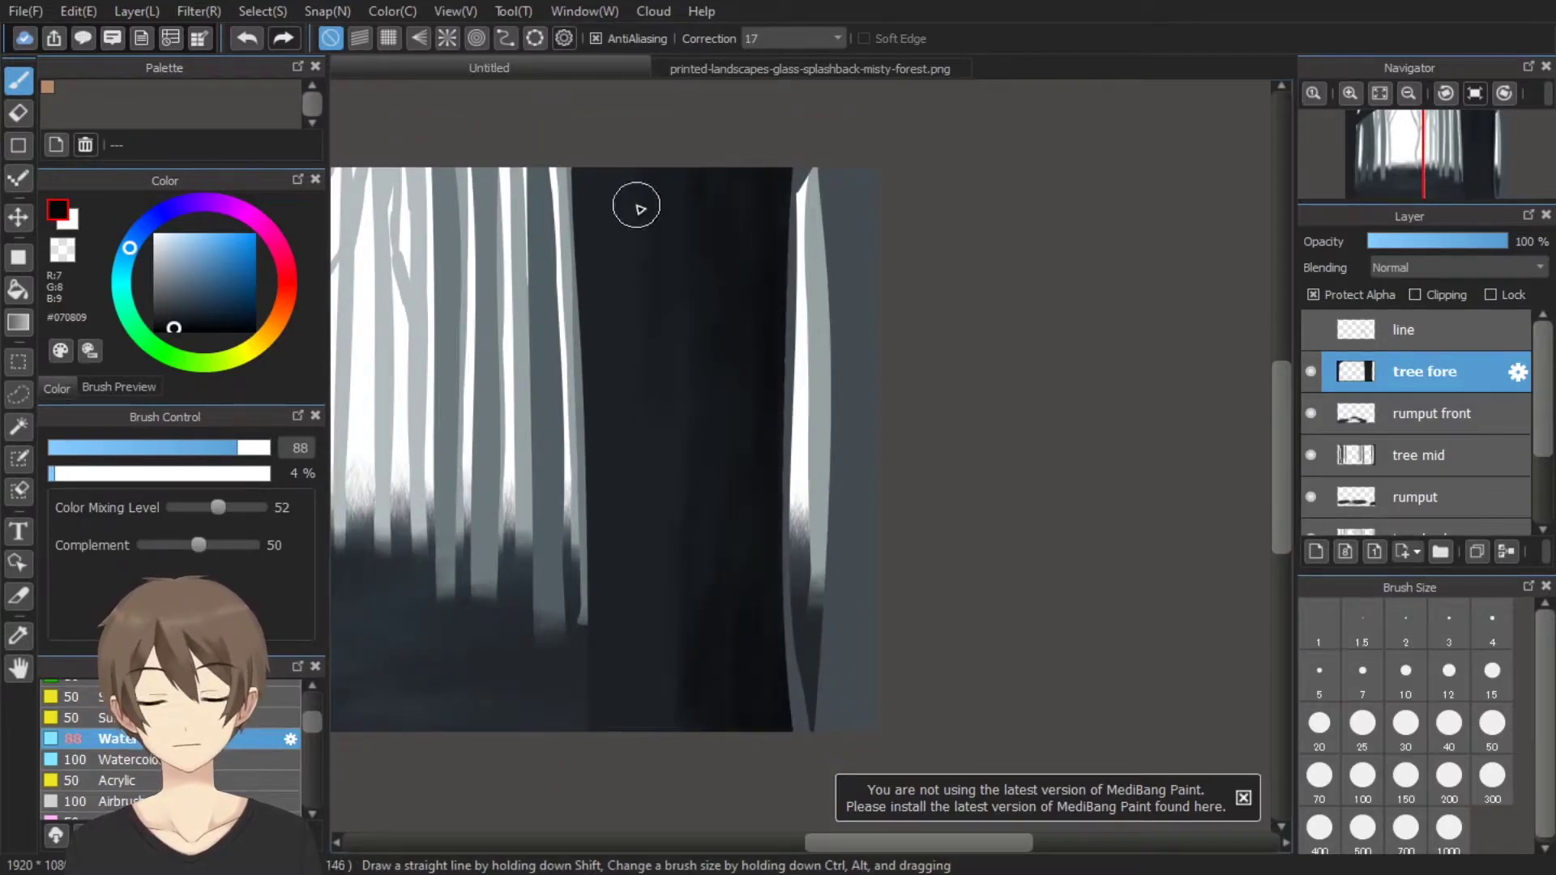
Rotate the view, set brush size 59 and sample the trunk's near-black colour
{"action": "mouse_move", "coordinate": [637, 207]}
{"action": "left_mouse_down"}
{"action": "mouse_move", "coordinate": [1198, 167]}
{"action": "mouse_move", "coordinate": [635, 361]}
{"action": "left_mouse_up"}
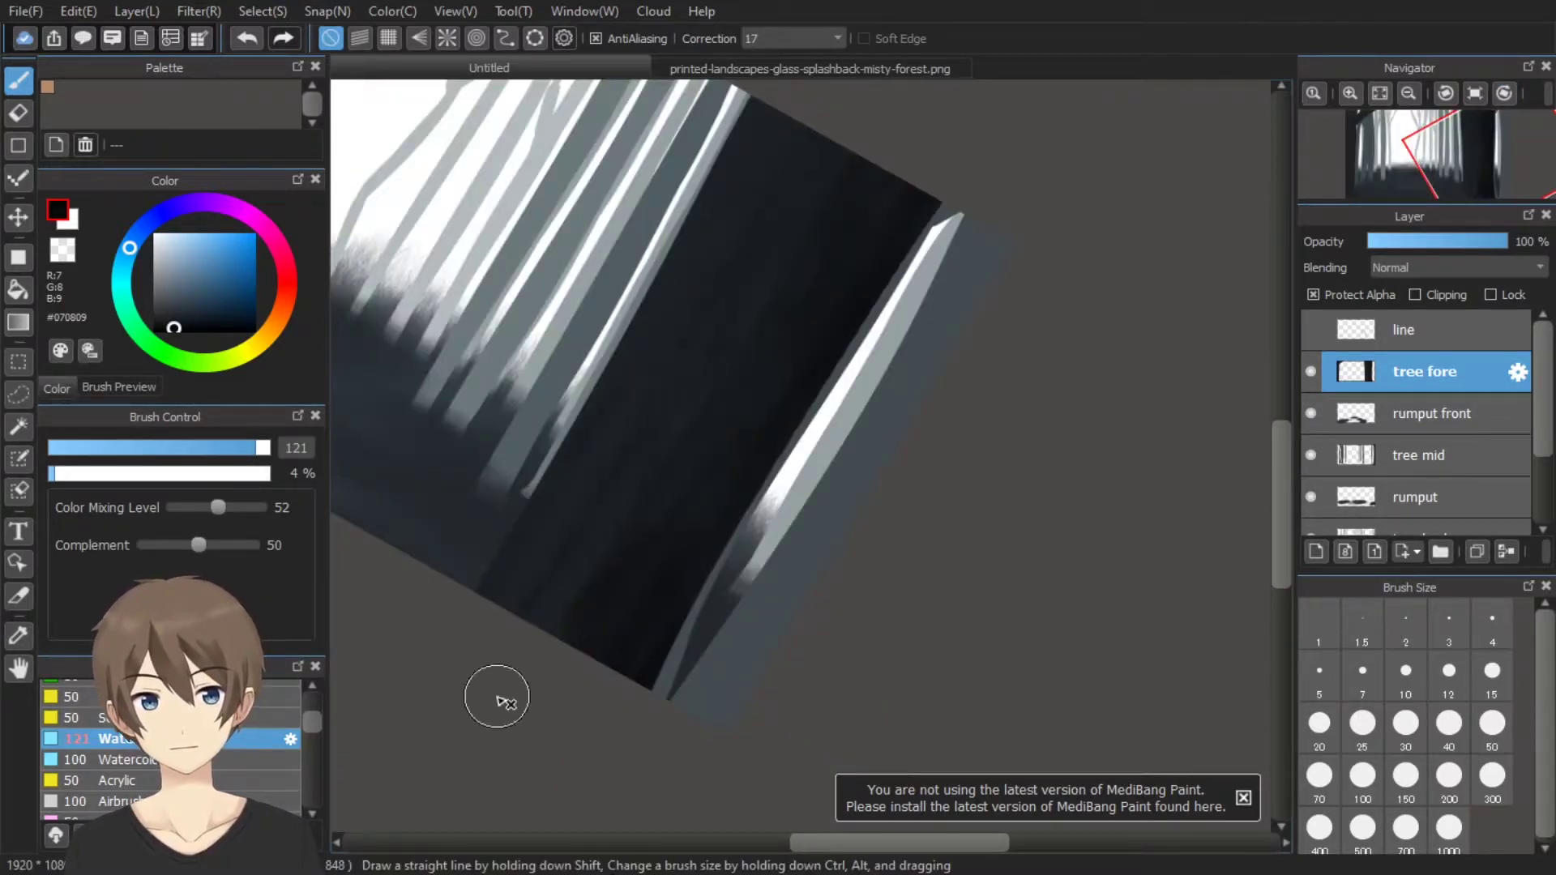
{"action": "left_click", "coordinate": [172, 309]}
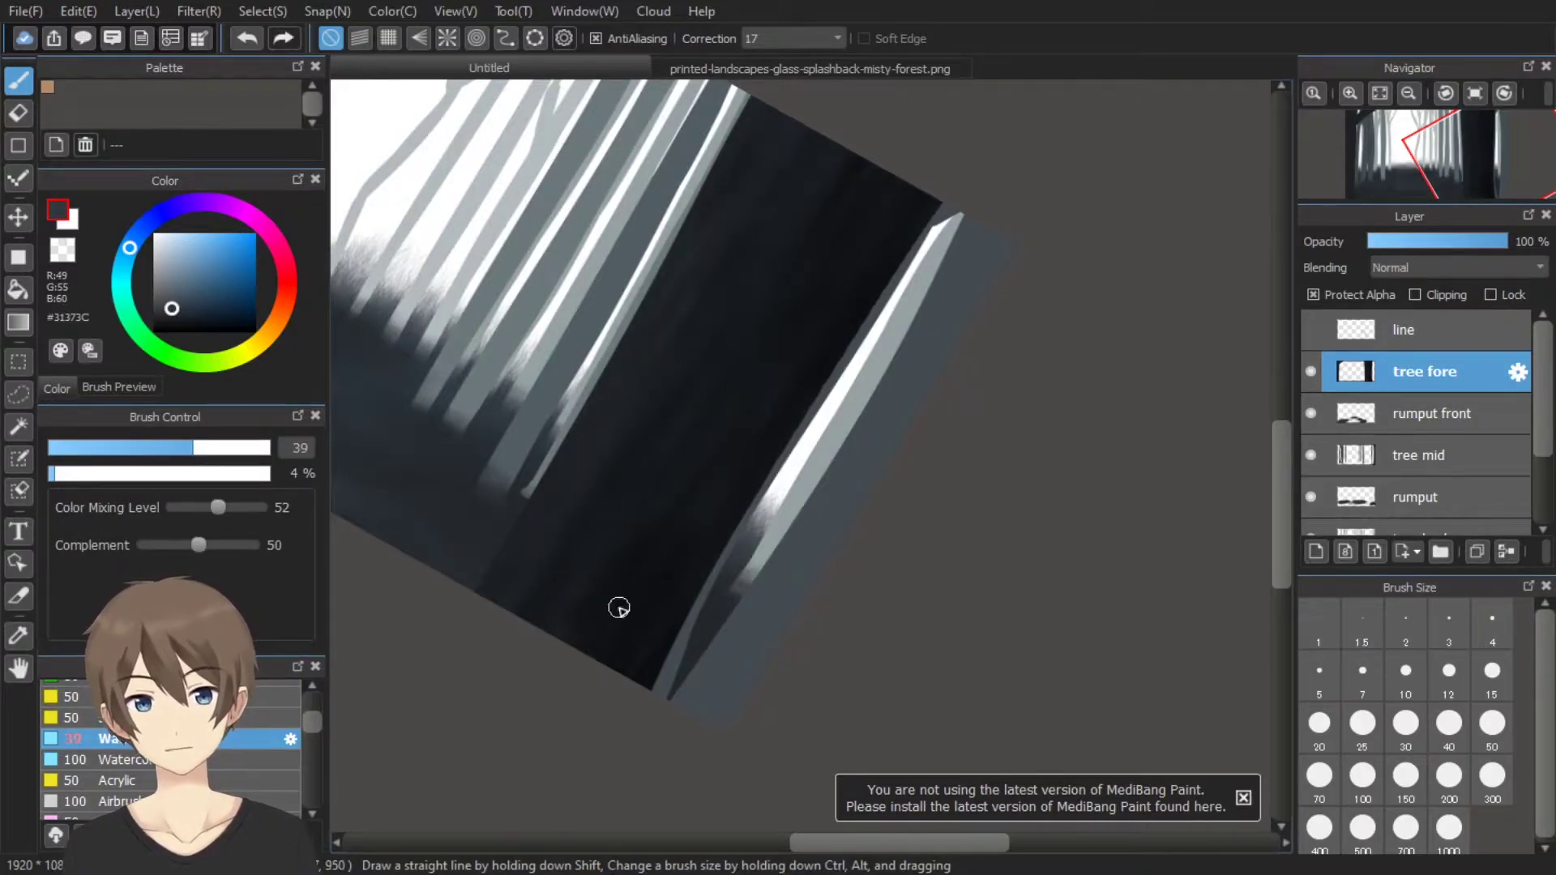
{"action": "left_click", "coordinate": [844, 305], "text": "alt"}
{"action": "left_click", "coordinate": [221, 447]}
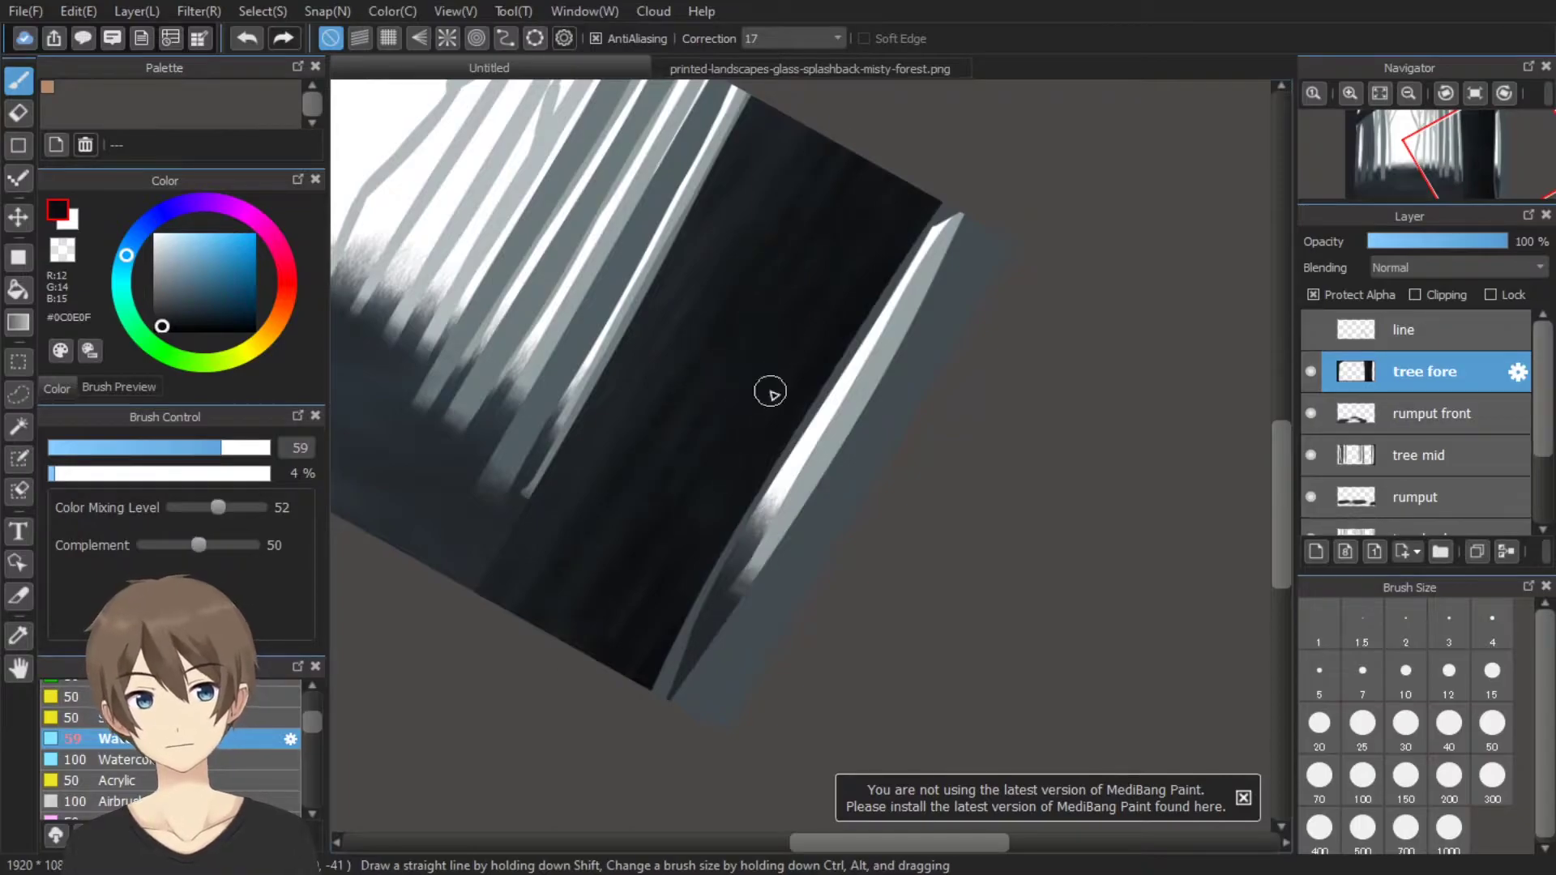
{"action": "scroll", "coordinate": [694, 521], "scroll_direction": "down", "scroll_amount": 5}
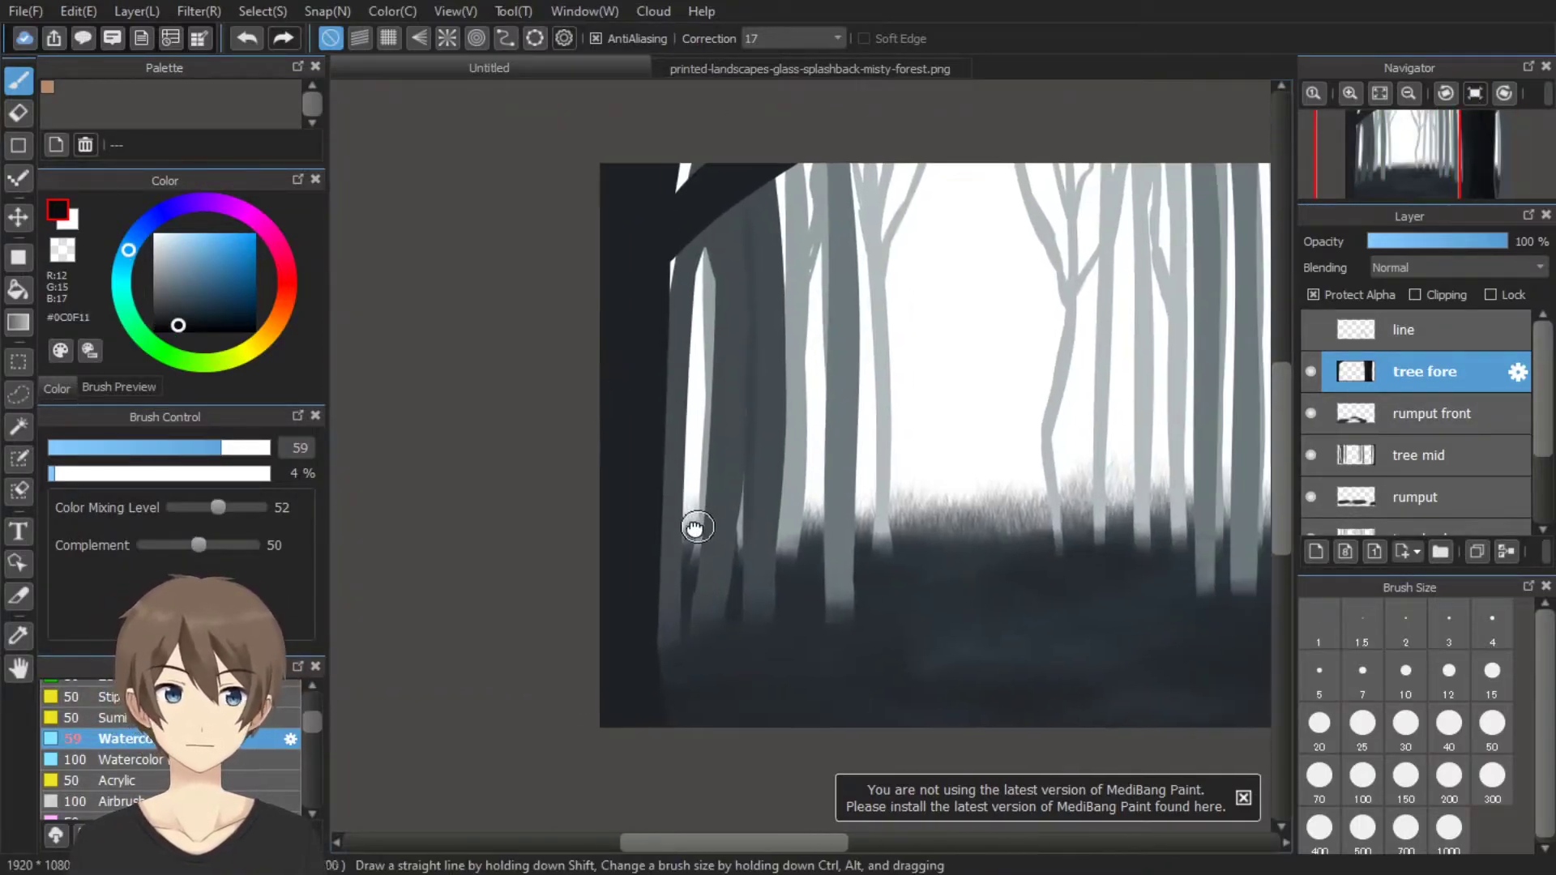
{"action": "left_click", "coordinate": [176, 327]}
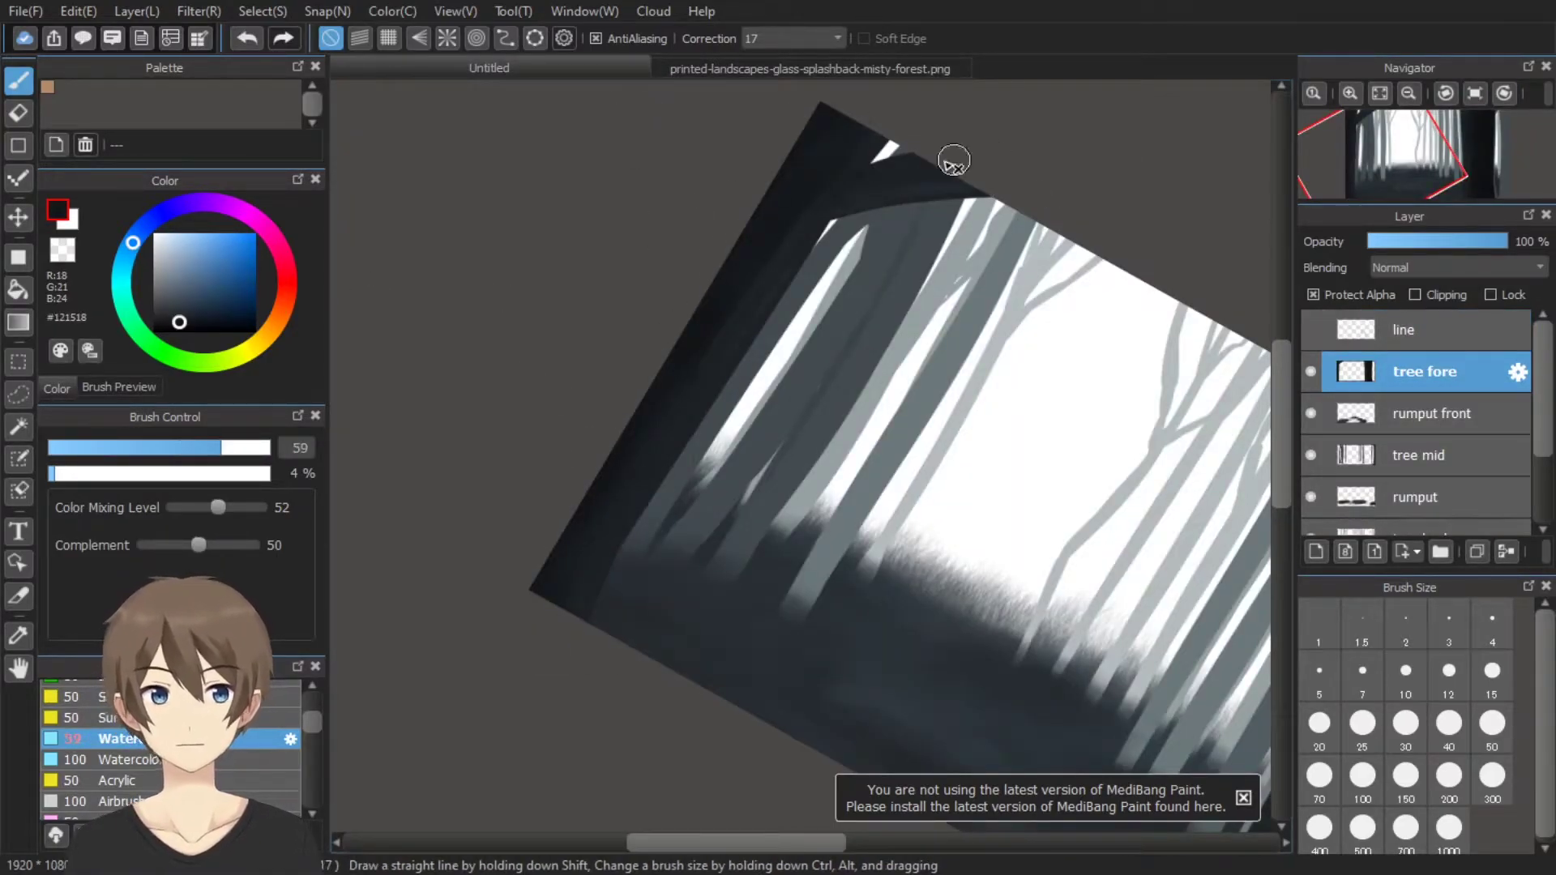
{"action": "scroll", "coordinate": [837, 203], "scroll_direction": "down", "scroll_amount": 2}
{"action": "scroll", "coordinate": [739, 379], "scroll_direction": "up", "scroll_amount": 2}
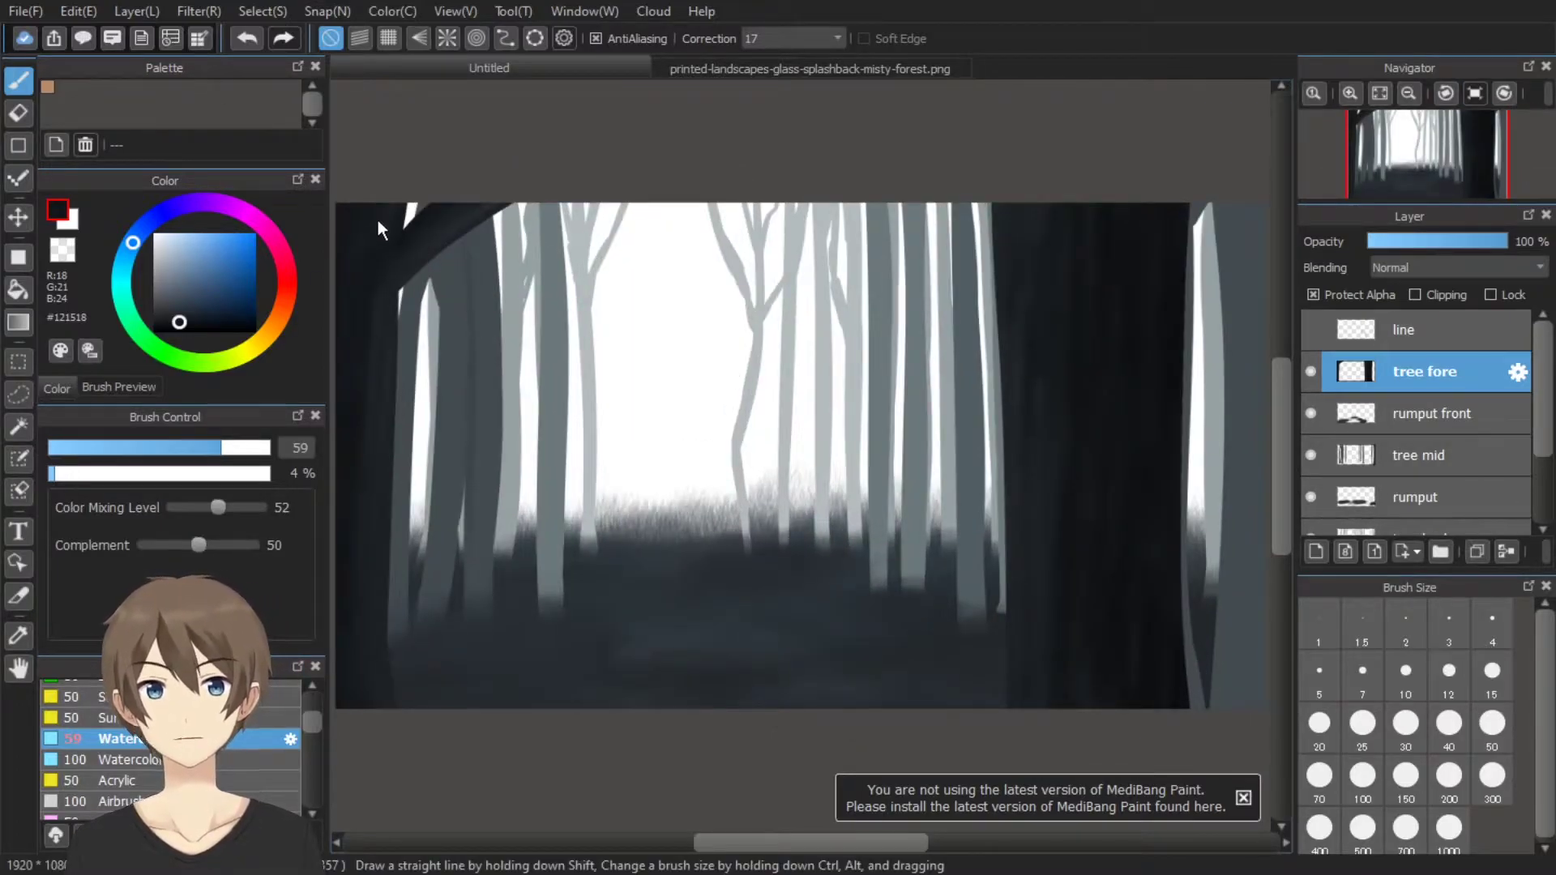
{"action": "scroll", "coordinate": [701, 520], "scroll_direction": "up", "scroll_amount": 2}
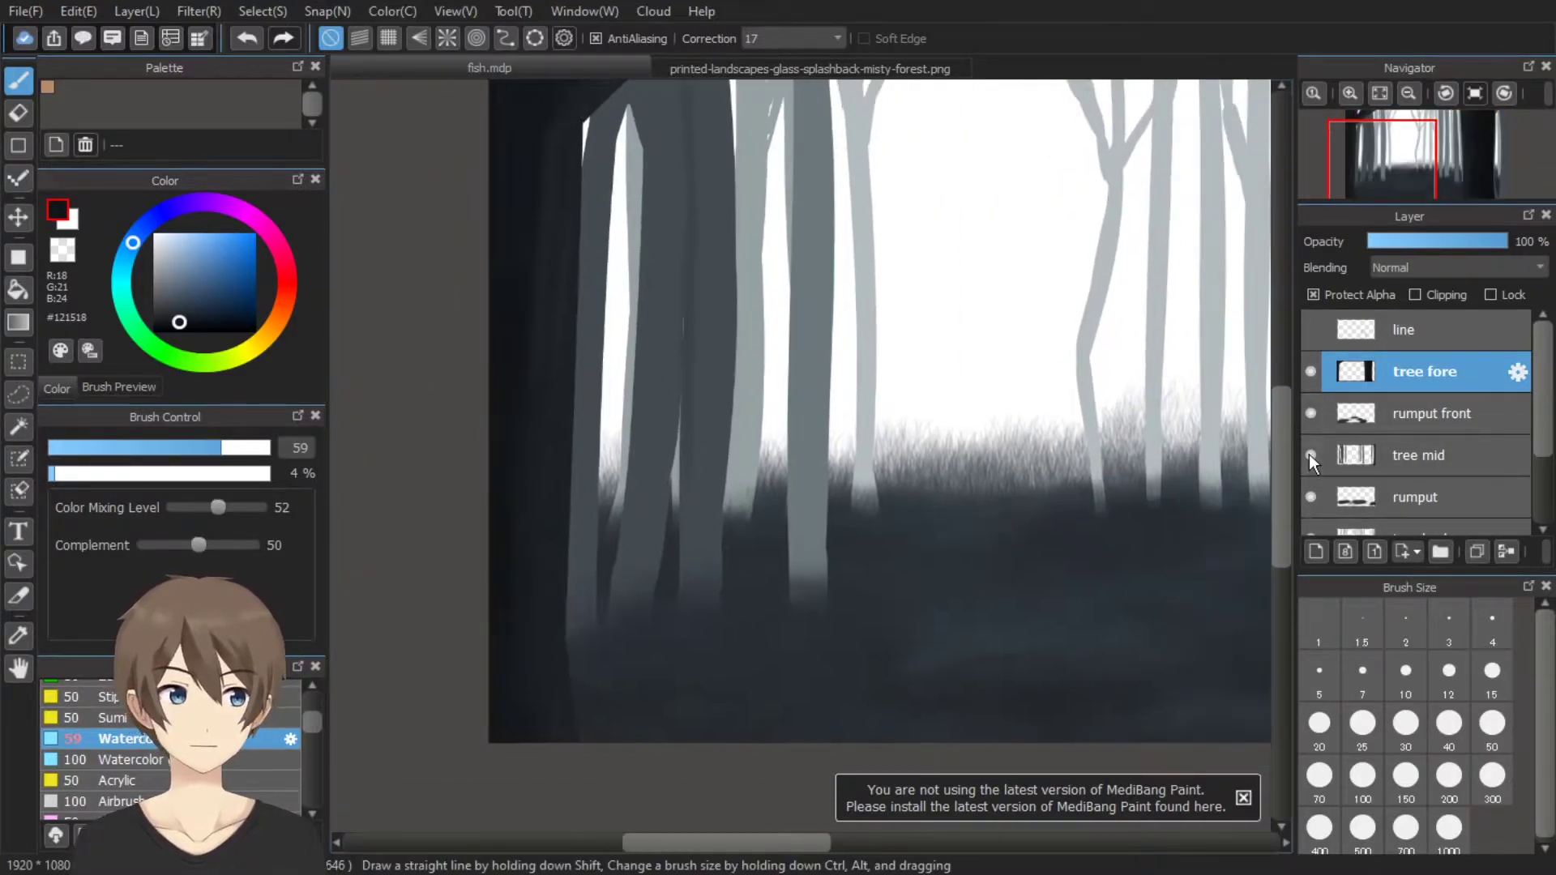
Select 'tree mid' with Protect Alpha on and rotate the view along the trunks
{"action": "left_click", "coordinate": [1310, 455]}
{"action": "left_click_drag", "start_coordinate": [694, 389], "coordinate": [724, 466]}
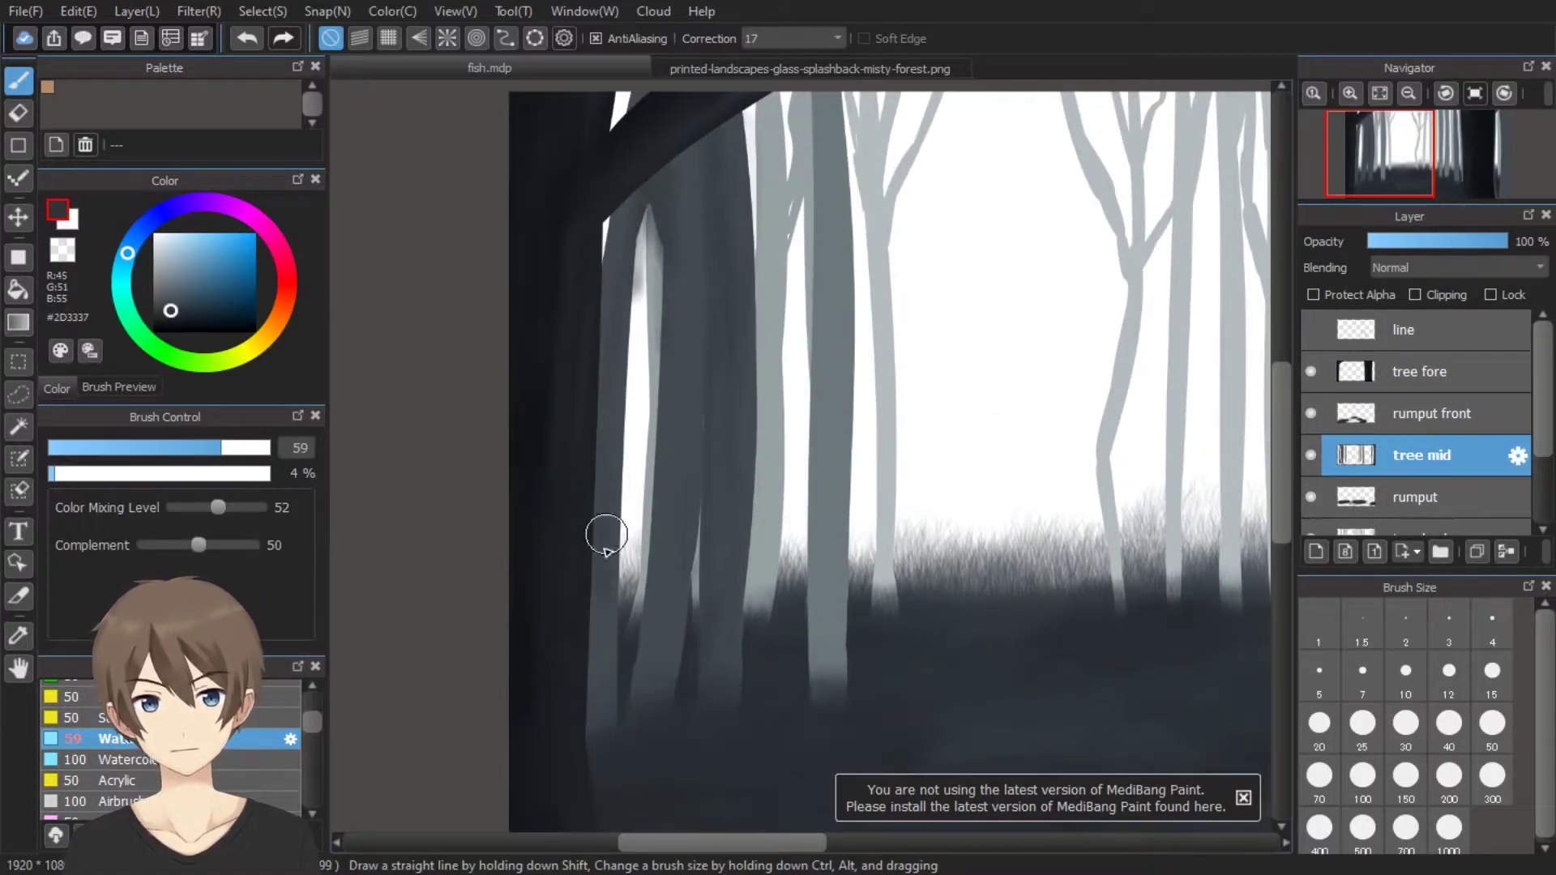
{"action": "left_click", "coordinate": [1313, 294]}
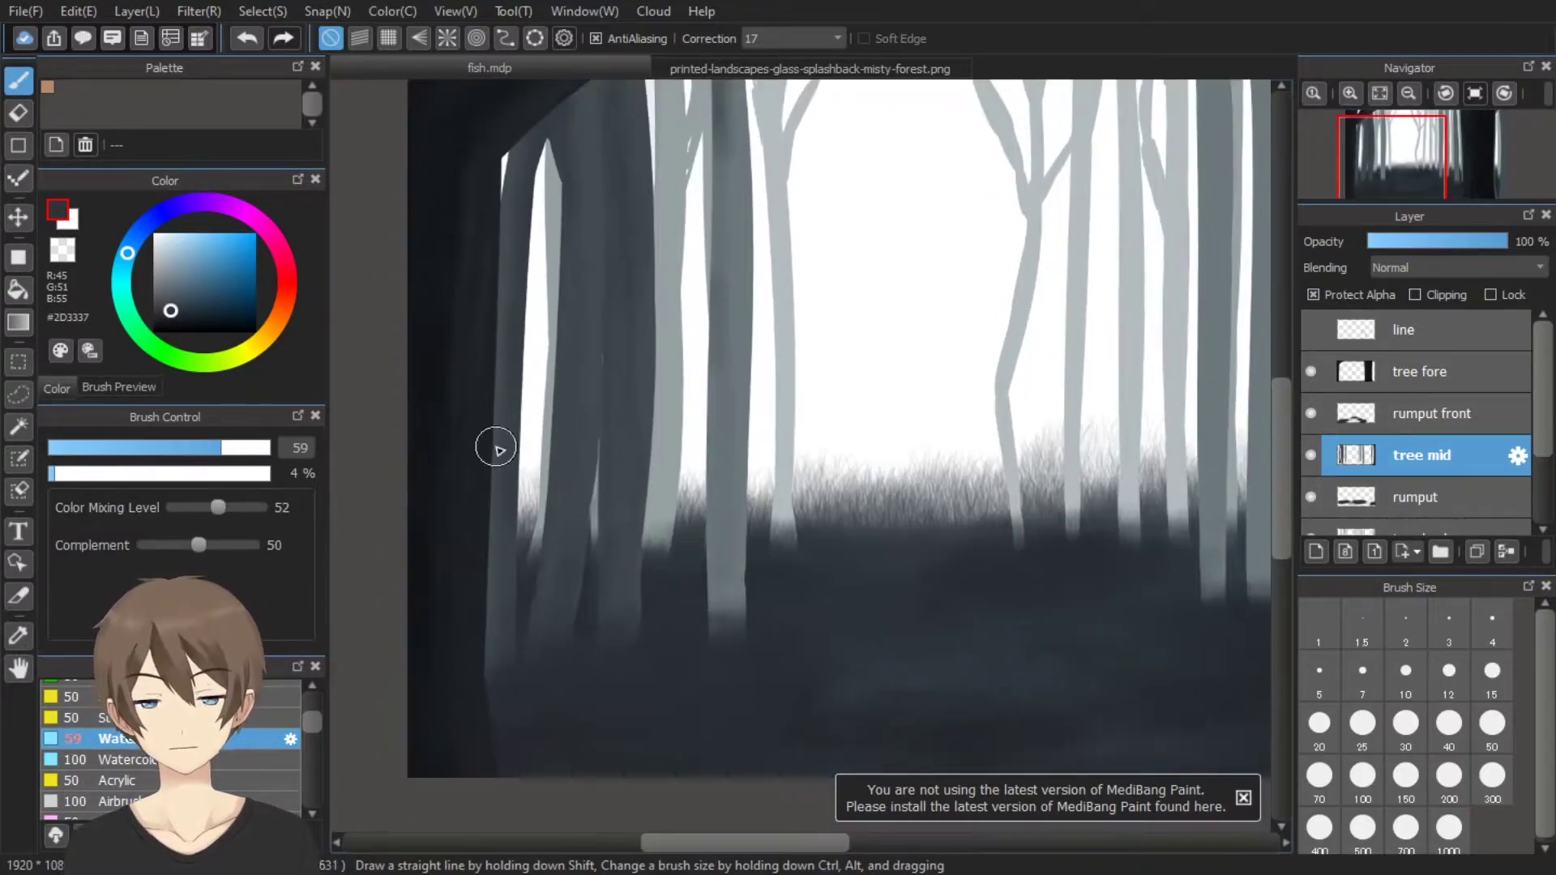
{"action": "left_click_drag", "start_coordinate": [493, 444], "coordinate": [632, 476]}
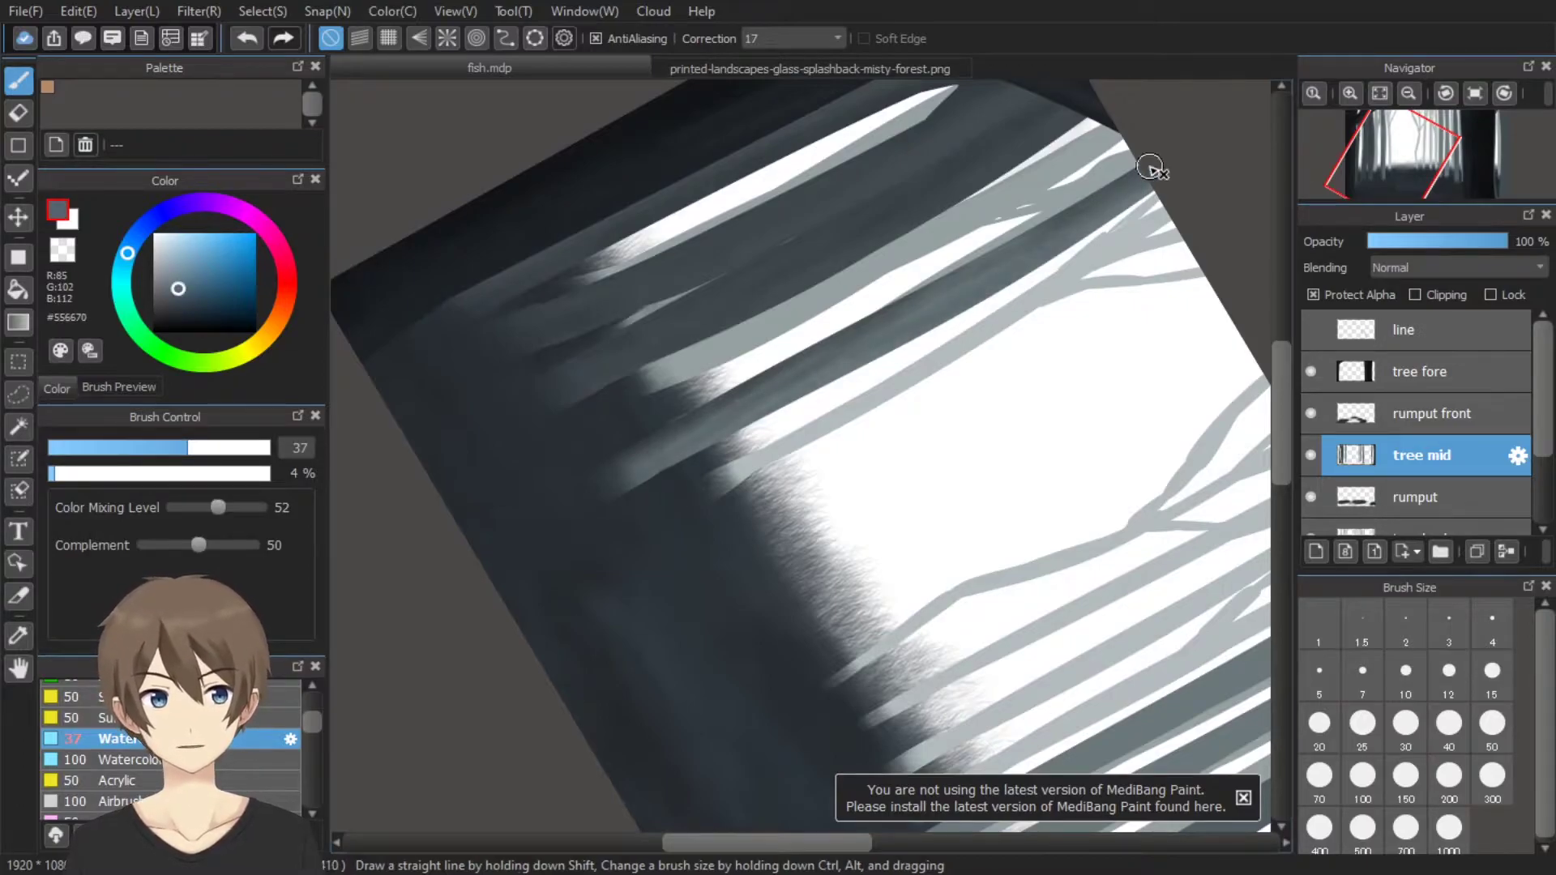
{"action": "key", "text": "ctrl+Left"}
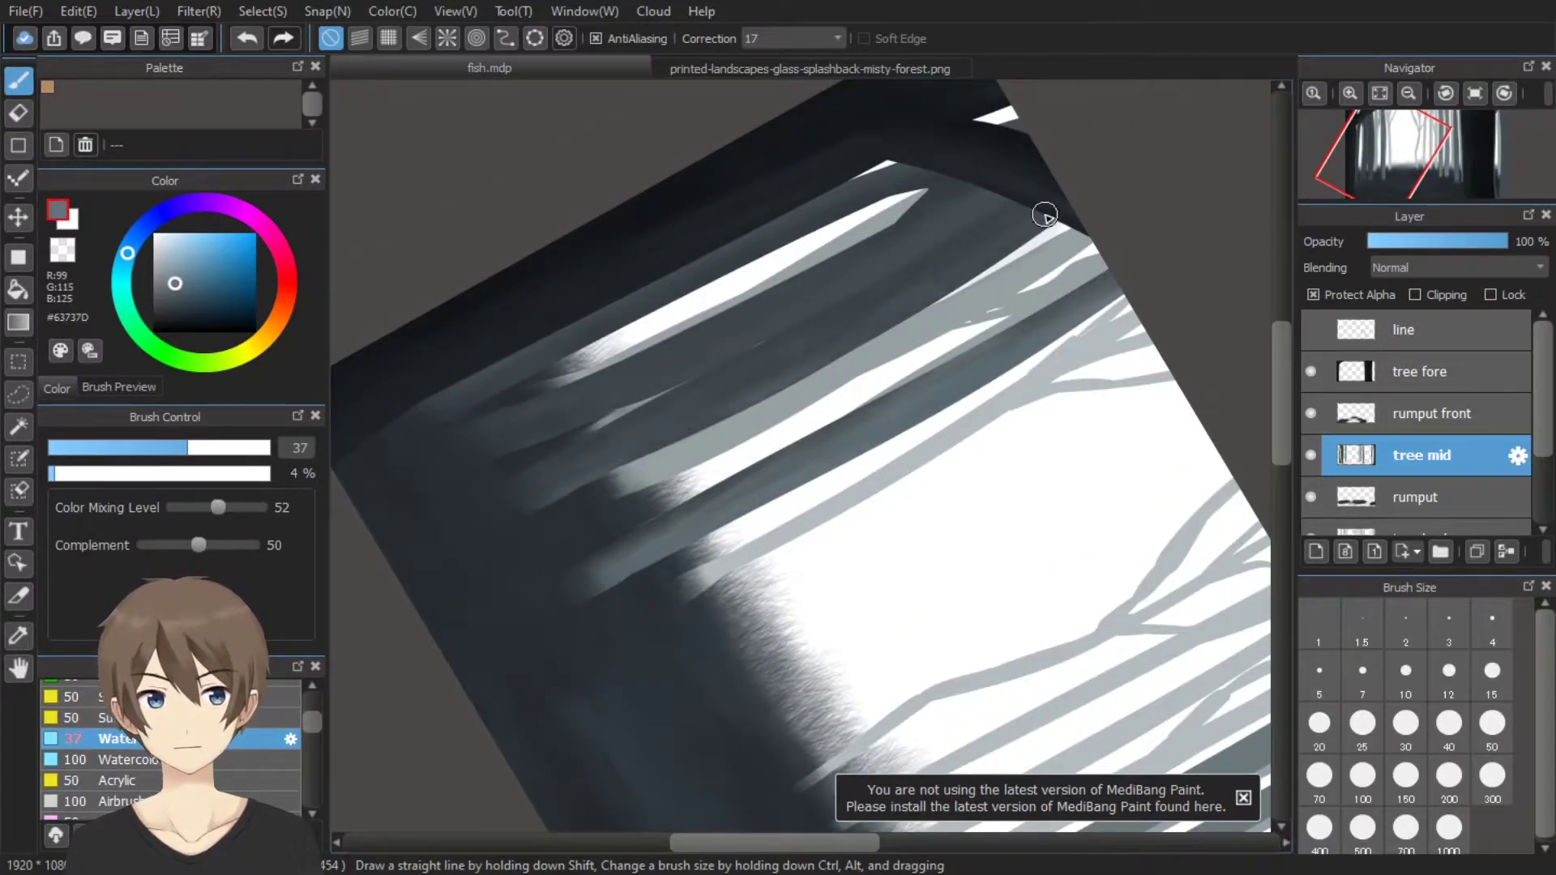
Shade the mid-ground trunks with darker greys, then return the canvas to upright
{"action": "scroll", "coordinate": [598, 451], "scroll_direction": "down", "scroll_amount": 3}
{"action": "scroll", "coordinate": [757, 546], "scroll_direction": "down", "scroll_amount": 3}
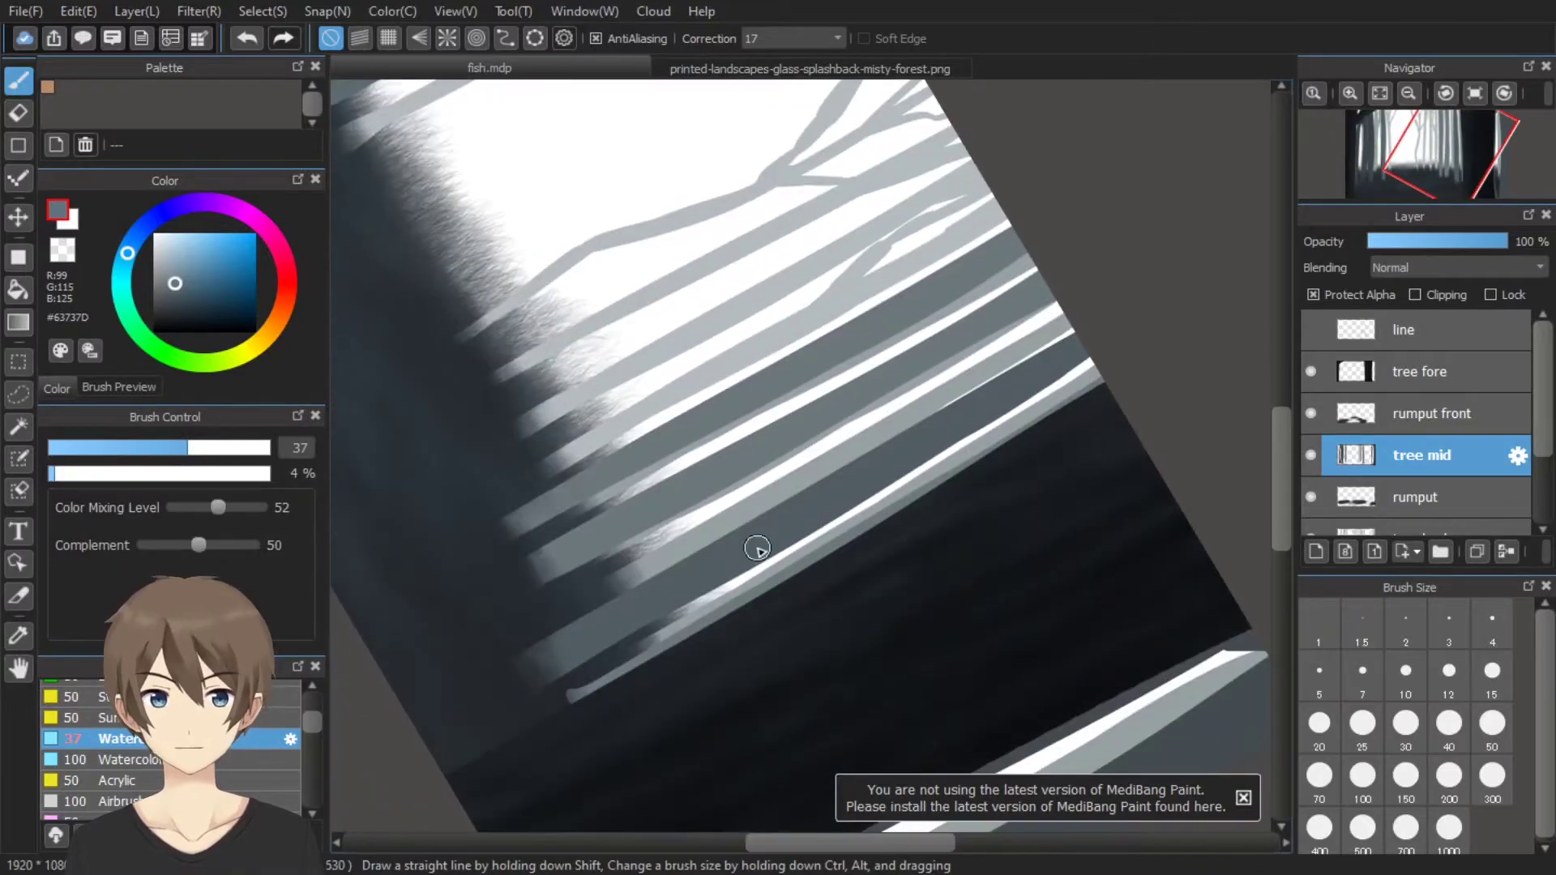
{"action": "scroll", "coordinate": [466, 446], "scroll_direction": "down", "scroll_amount": 3}
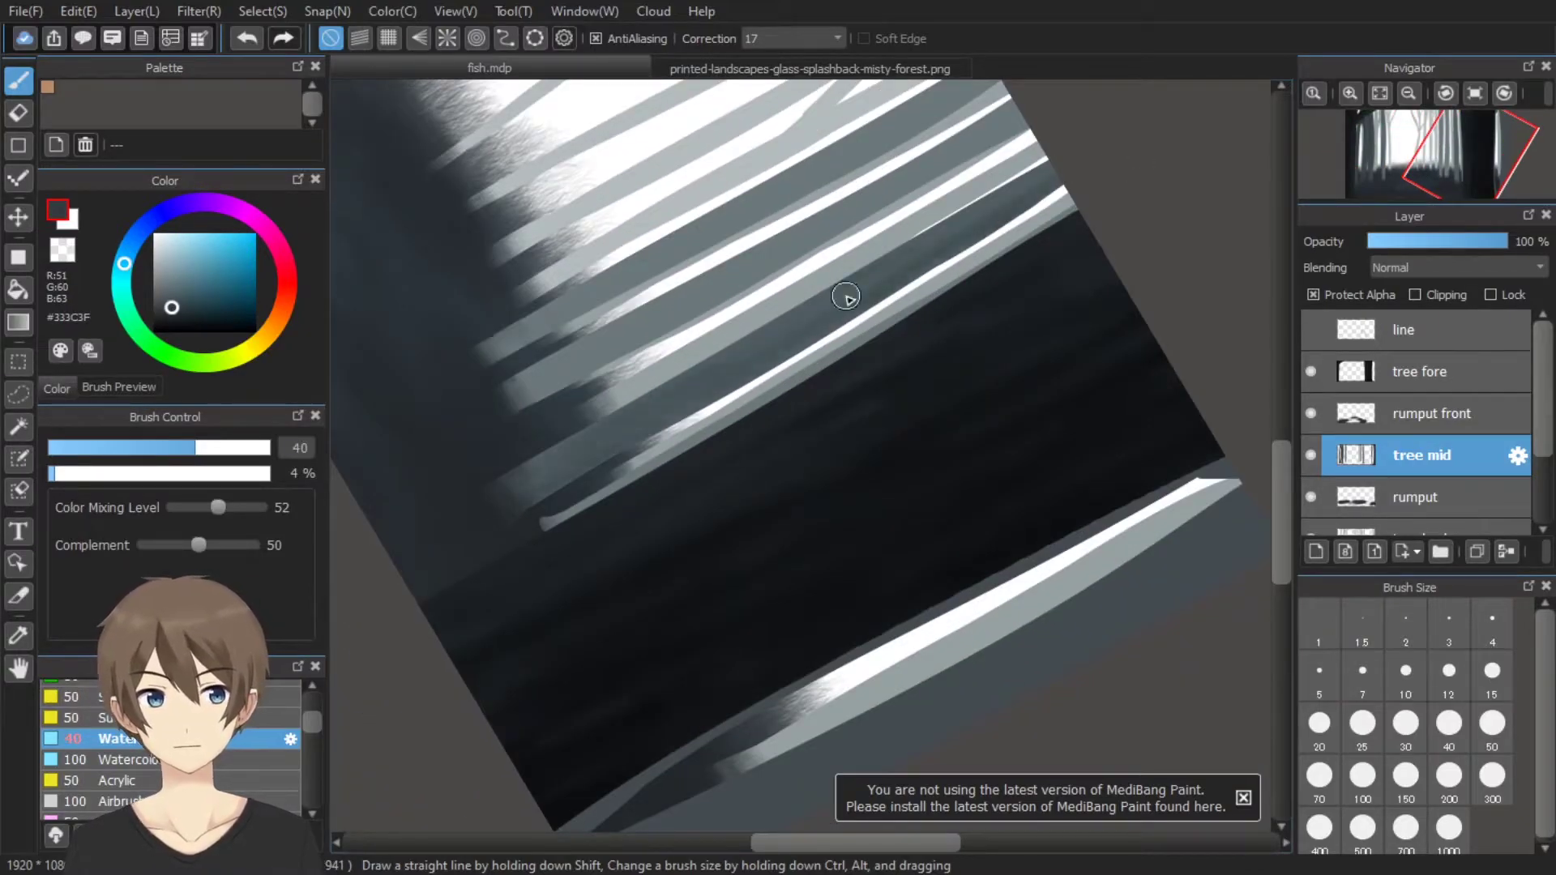
{"action": "scroll", "coordinate": [583, 430], "scroll_direction": "down", "scroll_amount": 3}
{"action": "scroll", "coordinate": [688, 286], "scroll_direction": "down", "scroll_amount": 3}
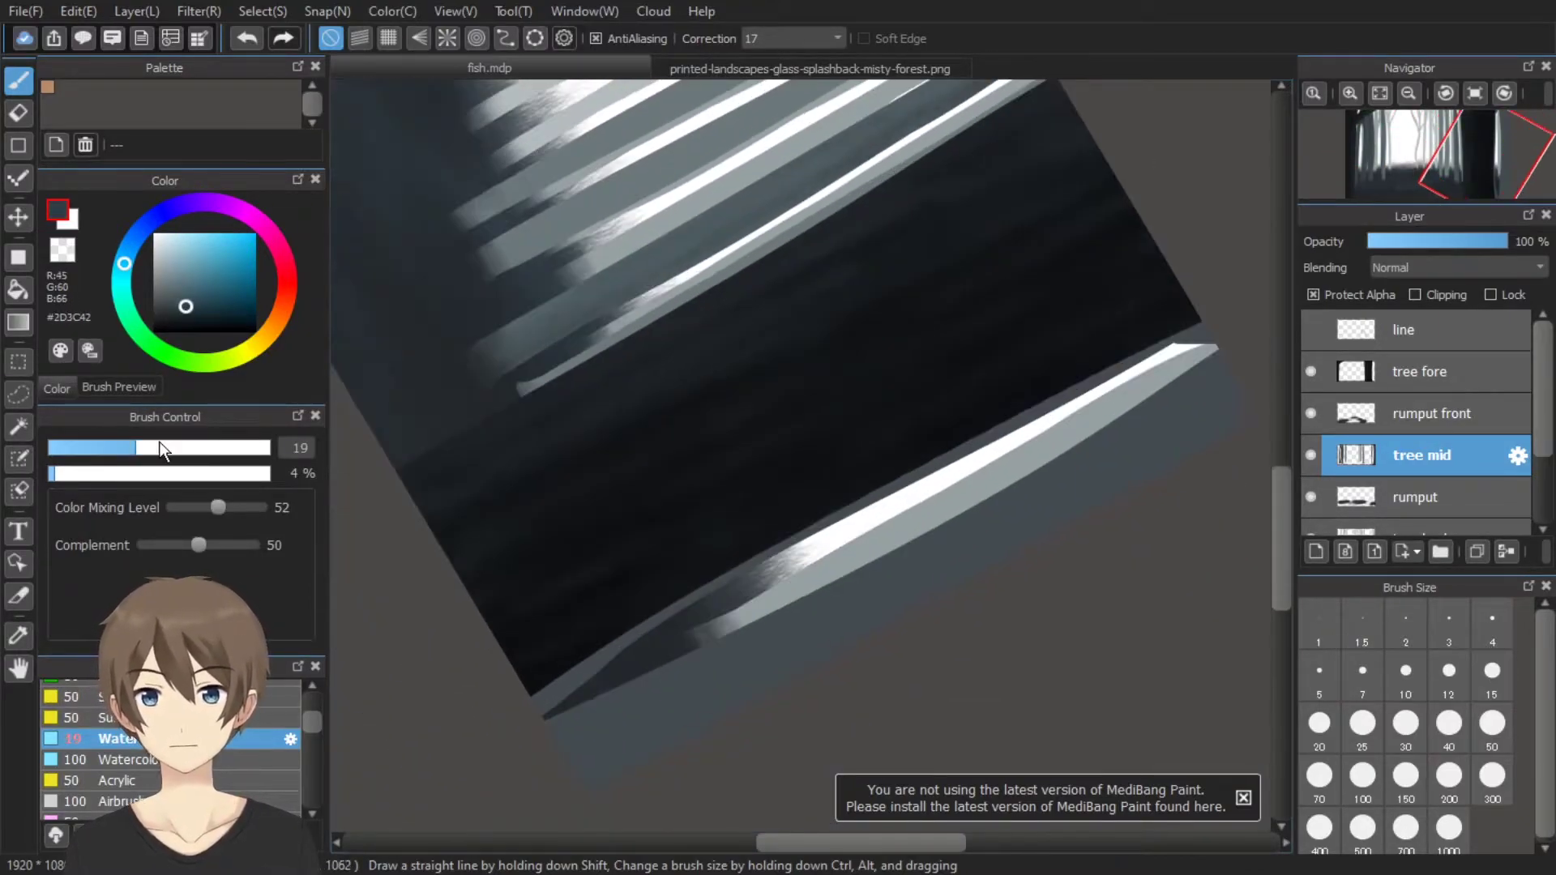
{"action": "scroll", "coordinate": [641, 499], "scroll_direction": "down", "scroll_amount": 3}
{"action": "scroll", "coordinate": [504, 515], "scroll_direction": "down", "scroll_amount": 3}
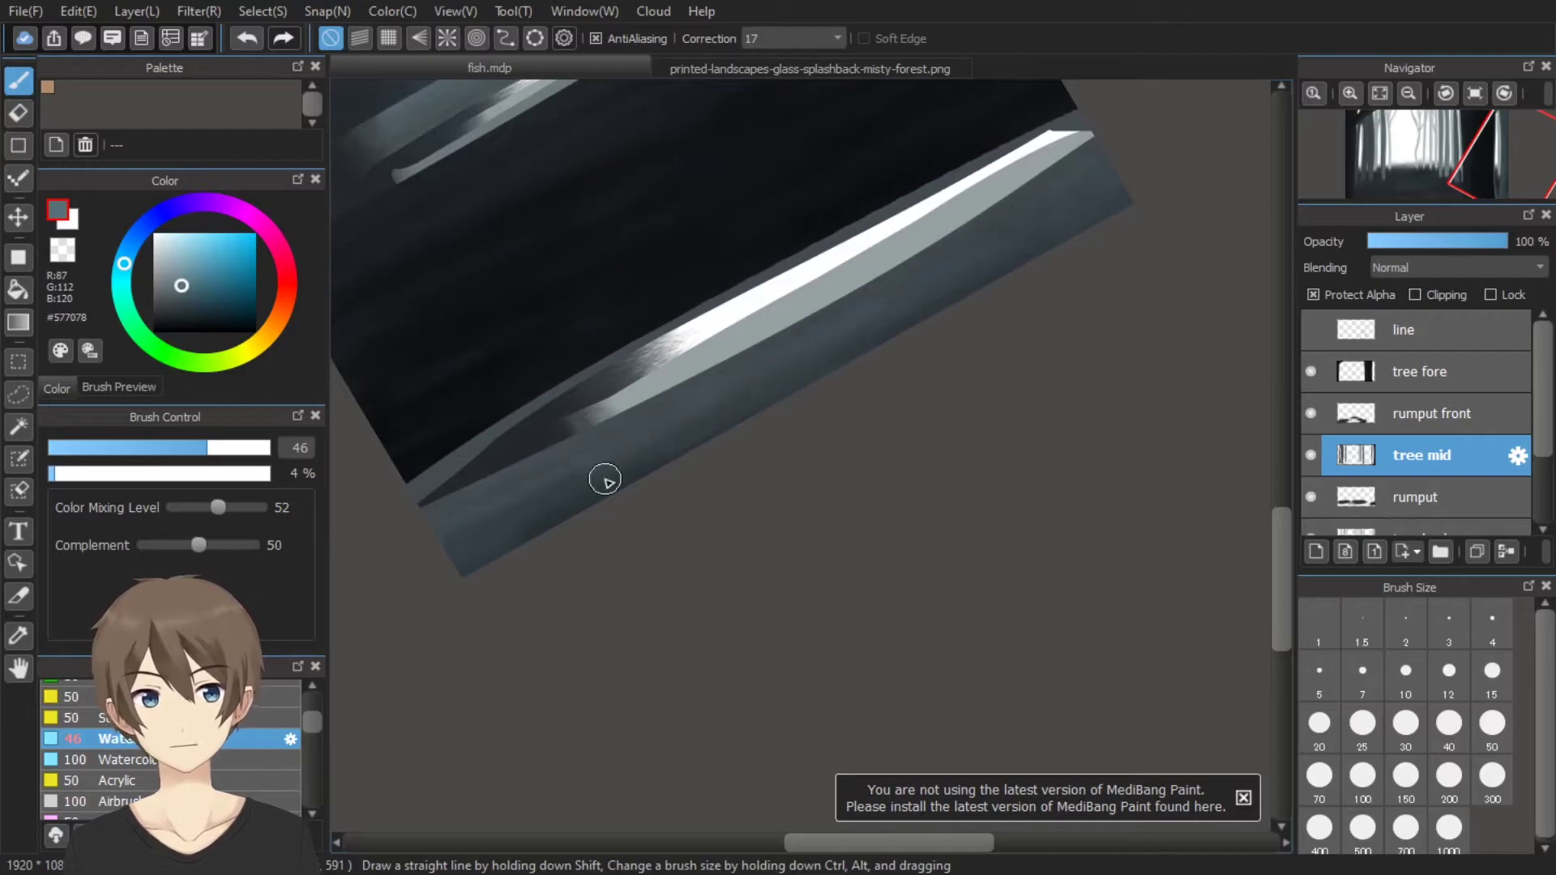
{"action": "scroll", "coordinate": [605, 480], "scroll_direction": "up", "scroll_amount": 3}
{"action": "scroll", "coordinate": [701, 344], "scroll_direction": "up", "scroll_amount": 2}
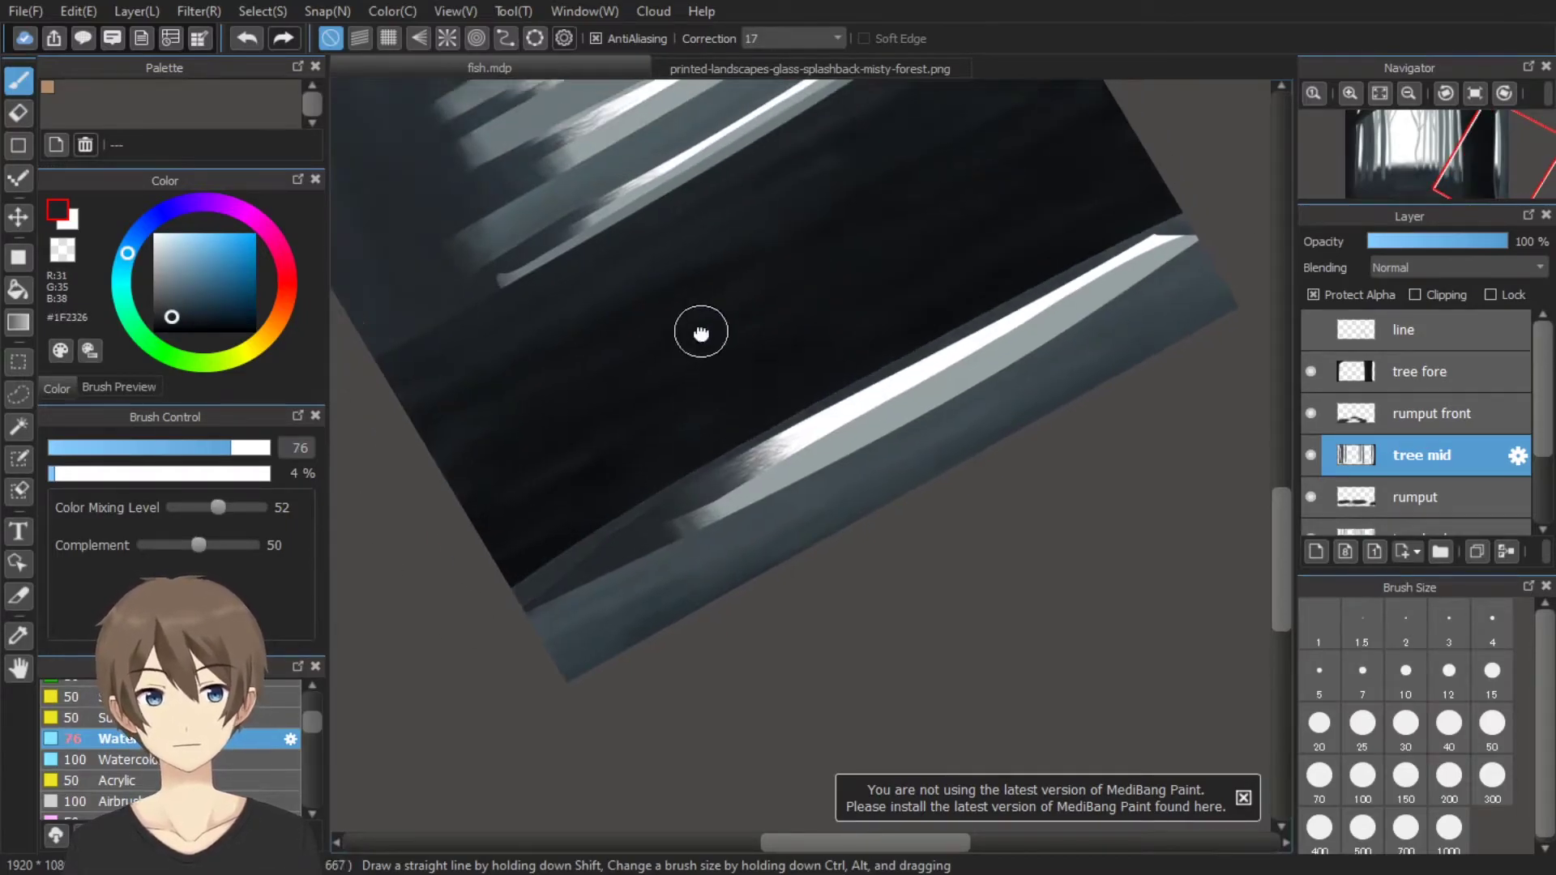
{"action": "scroll", "coordinate": [868, 236], "scroll_direction": "up", "scroll_amount": 3}
{"action": "scroll", "coordinate": [462, 476], "scroll_direction": "up", "scroll_amount": 3}
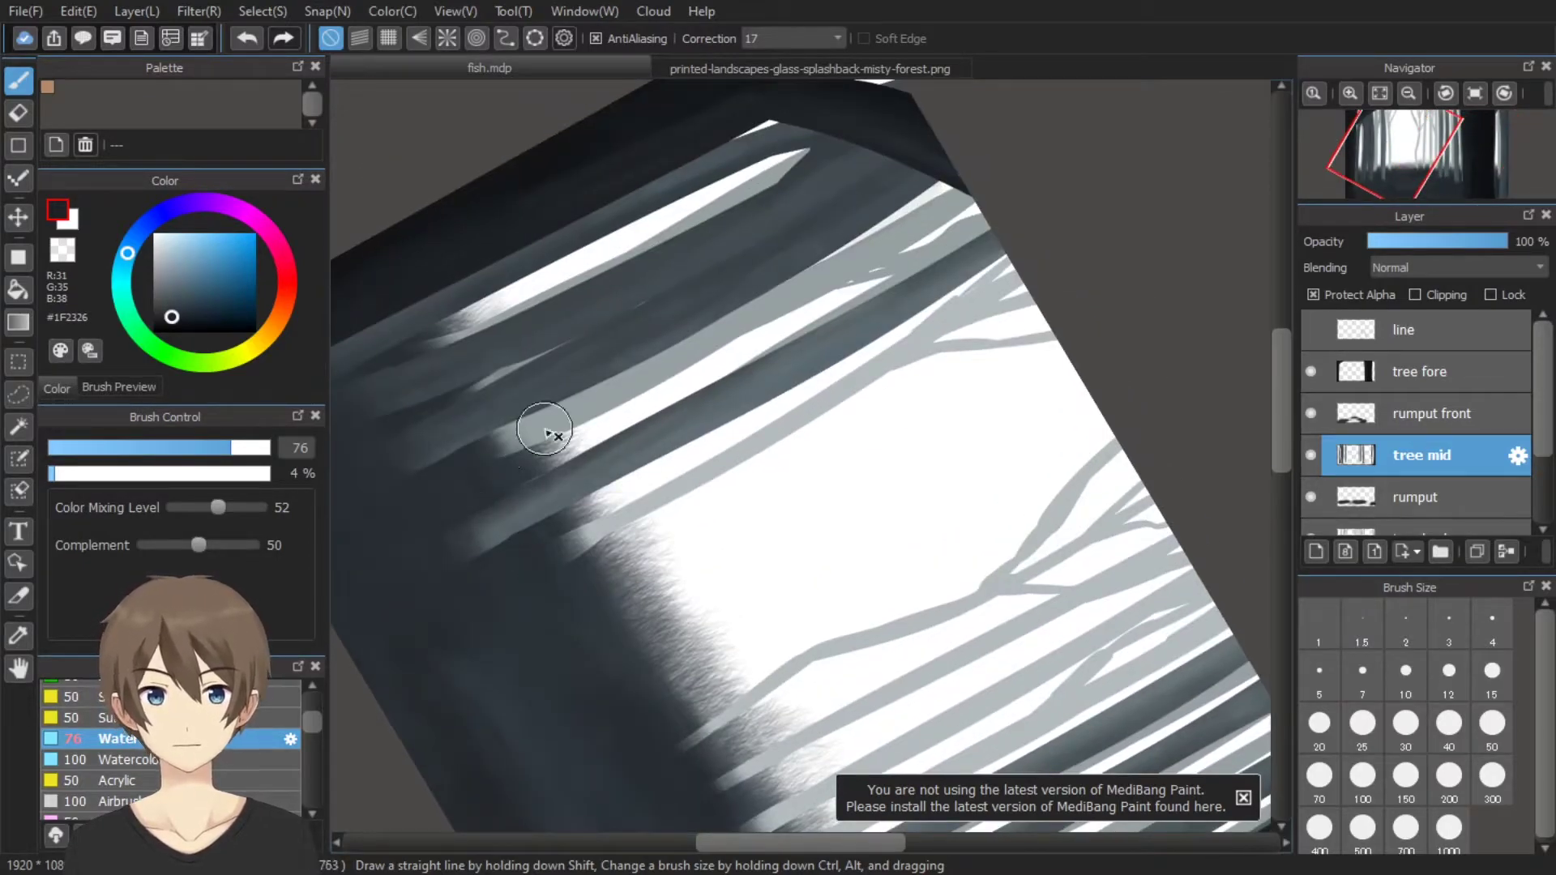
{"action": "left_click", "coordinate": [1476, 93]}
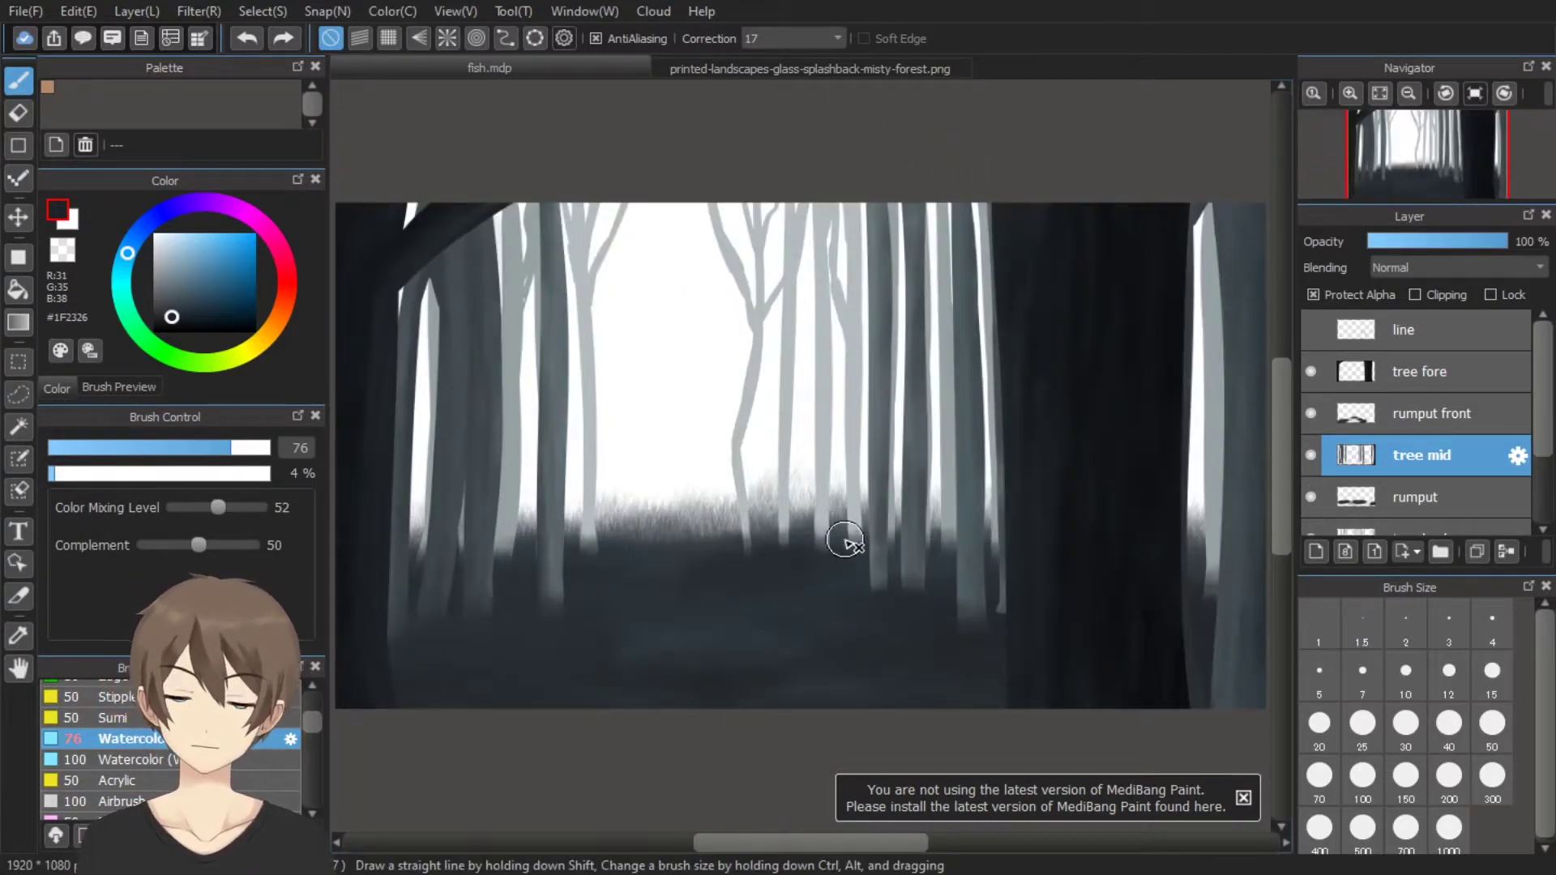
Select the 'tree back' layer with a pale blue-grey and rotate the canvas sideways
{"action": "scroll", "coordinate": [1463, 522], "scroll_direction": "down", "scroll_amount": 2}
{"action": "left_click", "coordinate": [1449, 479]}
{"action": "left_click", "coordinate": [826, 478], "text": "alt"}
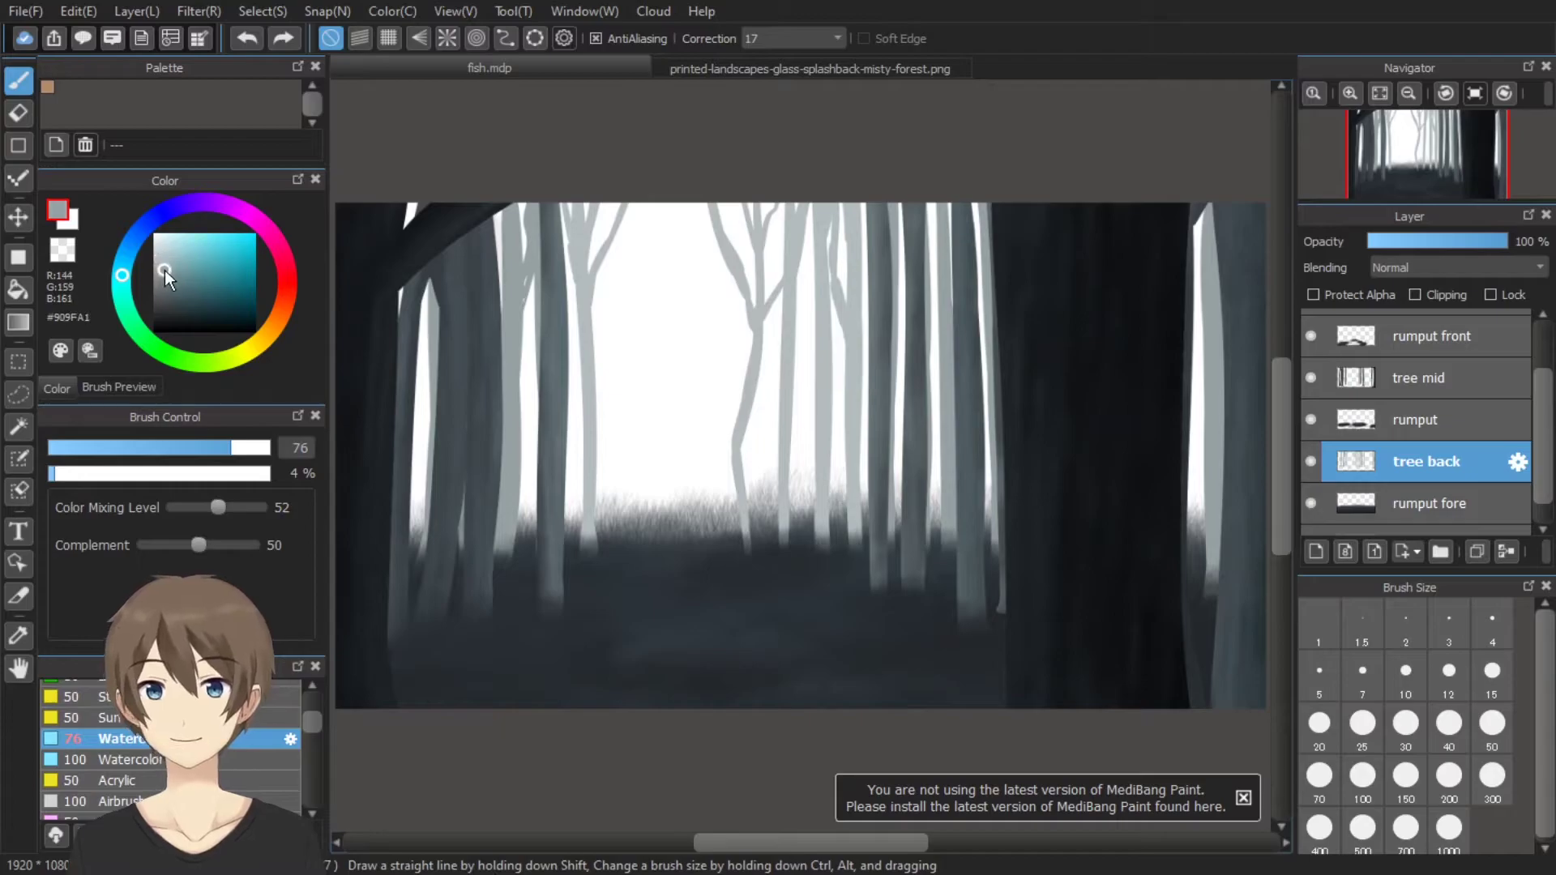
{"action": "scroll", "coordinate": [826, 478], "scroll_direction": "up", "scroll_amount": 3}
{"action": "scroll", "coordinate": [629, 306], "scroll_direction": "up", "scroll_amount": 2}
{"action": "scroll", "coordinate": [683, 203], "scroll_direction": "down", "scroll_amount": 2}
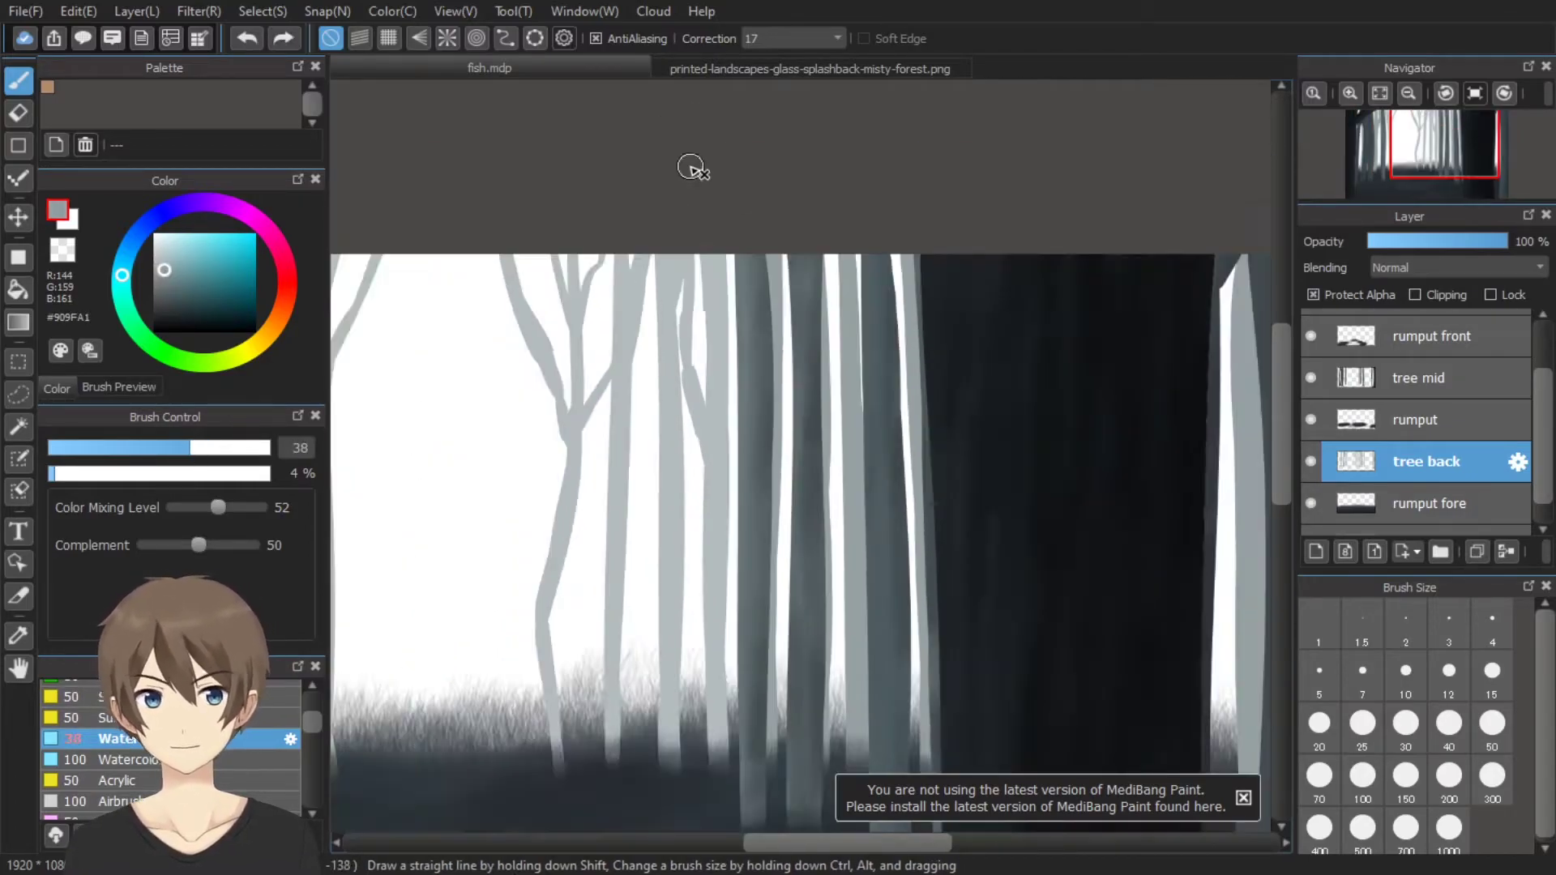
{"action": "left_click", "coordinate": [1446, 93]}
{"action": "scroll", "coordinate": [1026, 192], "scroll_direction": "up", "scroll_amount": 2}
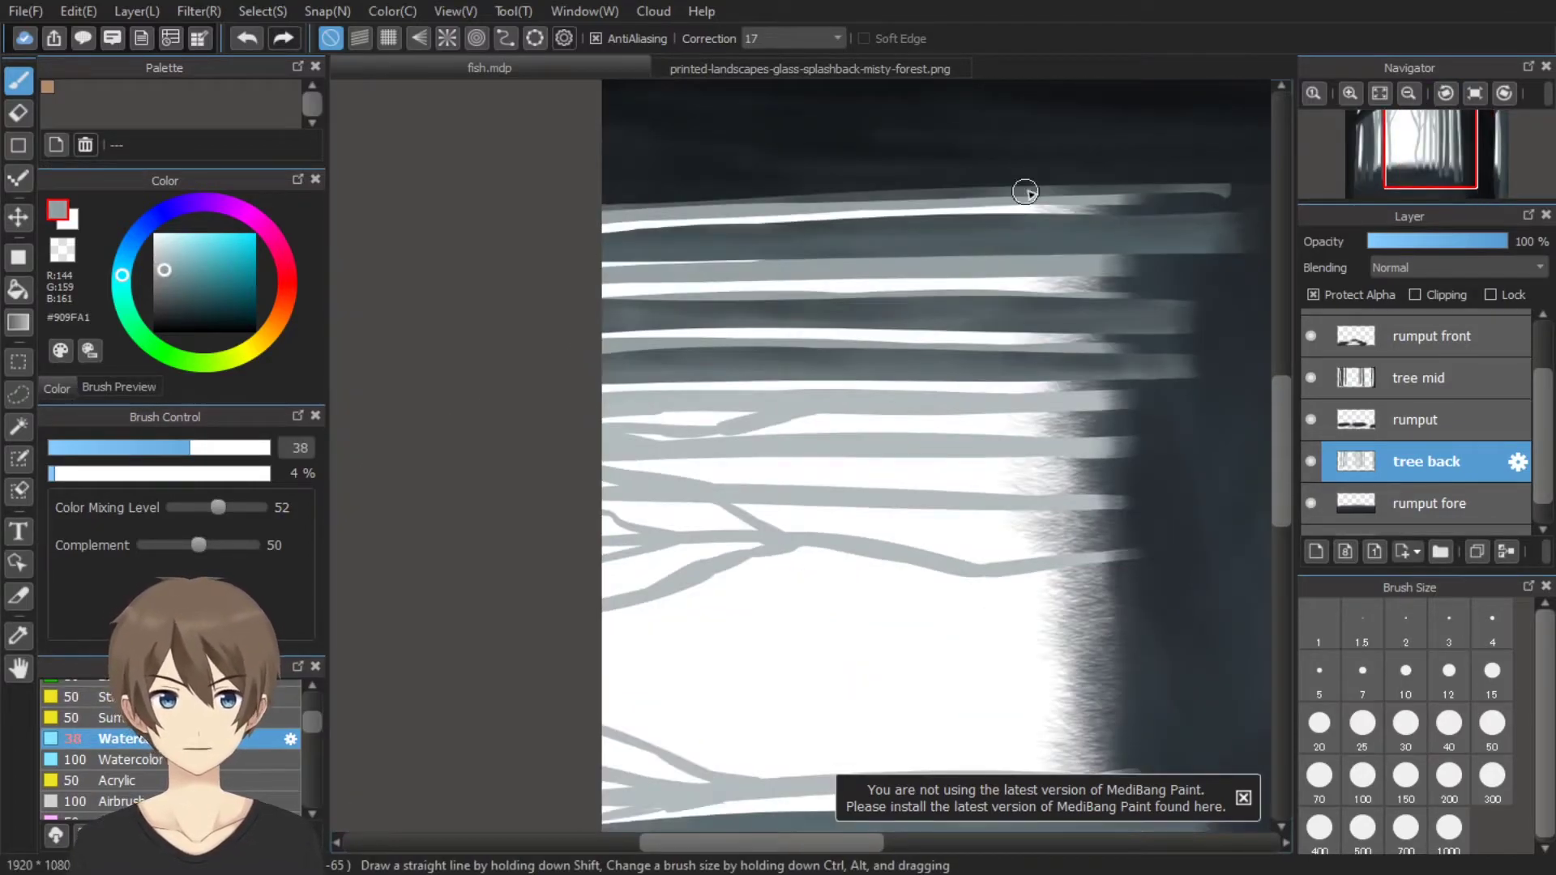
Paint darker grey-blue and slate grey strokes along background trunks and a thin branch
{"action": "left_click", "coordinate": [168, 277]}
{"action": "left_click_drag", "start_coordinate": [751, 265], "coordinate": [882, 263]}
{"action": "scroll", "coordinate": [845, 240], "scroll_direction": "up", "scroll_amount": 1}
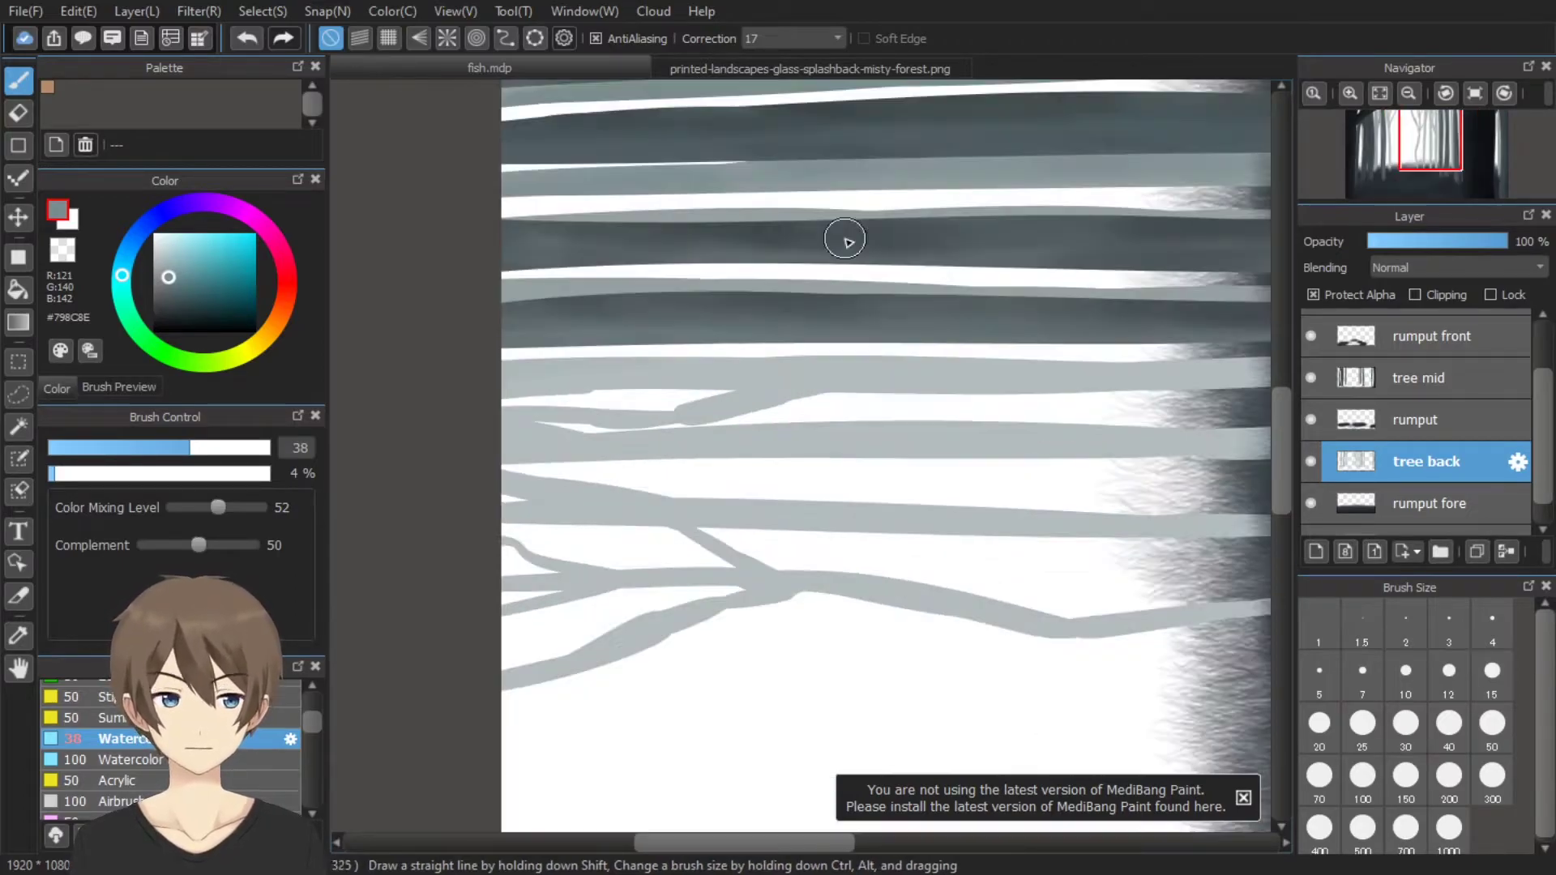
{"action": "left_click", "coordinate": [169, 291]}
{"action": "left_click_drag", "start_coordinate": [494, 287], "coordinate": [1265, 292]}
{"action": "left_click_drag", "start_coordinate": [506, 373], "coordinate": [1060, 364]}
{"action": "scroll", "coordinate": [1059, 365], "scroll_direction": "up", "scroll_amount": 1}
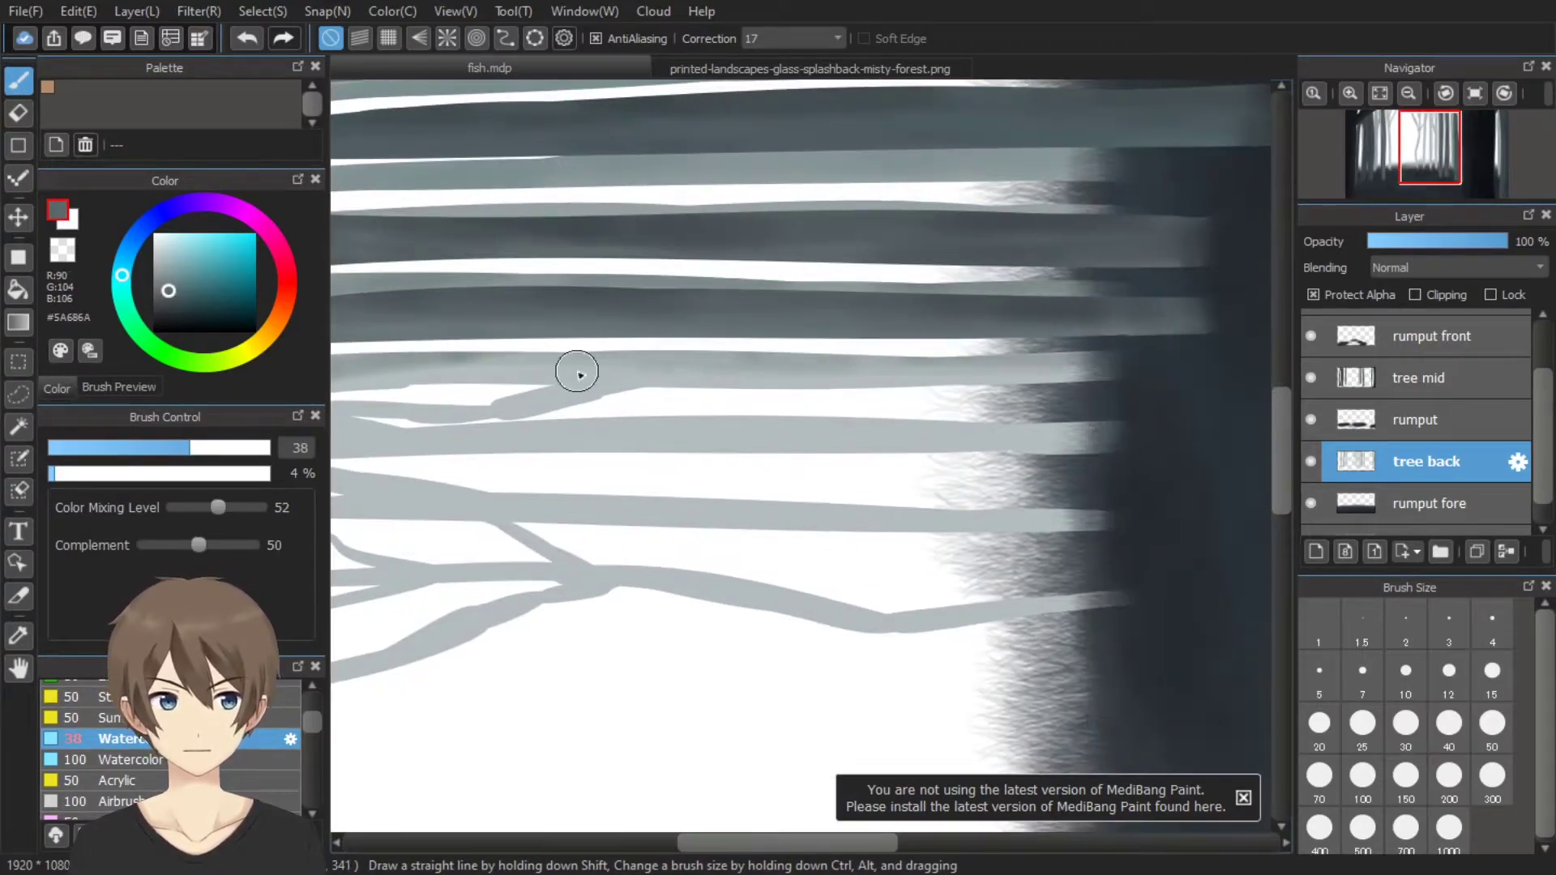
{"action": "scroll", "coordinate": [577, 372], "scroll_direction": "down", "scroll_amount": 1}
{"action": "left_click_drag", "start_coordinate": [868, 353], "coordinate": [1164, 337]}
Darken the lower background trunk and a trunk edge, then return the canvas upright
{"action": "scroll", "coordinate": [677, 338], "scroll_direction": "up", "scroll_amount": 1}
{"action": "scroll", "coordinate": [983, 324], "scroll_direction": "down", "scroll_amount": 1}
{"action": "scroll", "coordinate": [665, 335], "scroll_direction": "down", "scroll_amount": 1}
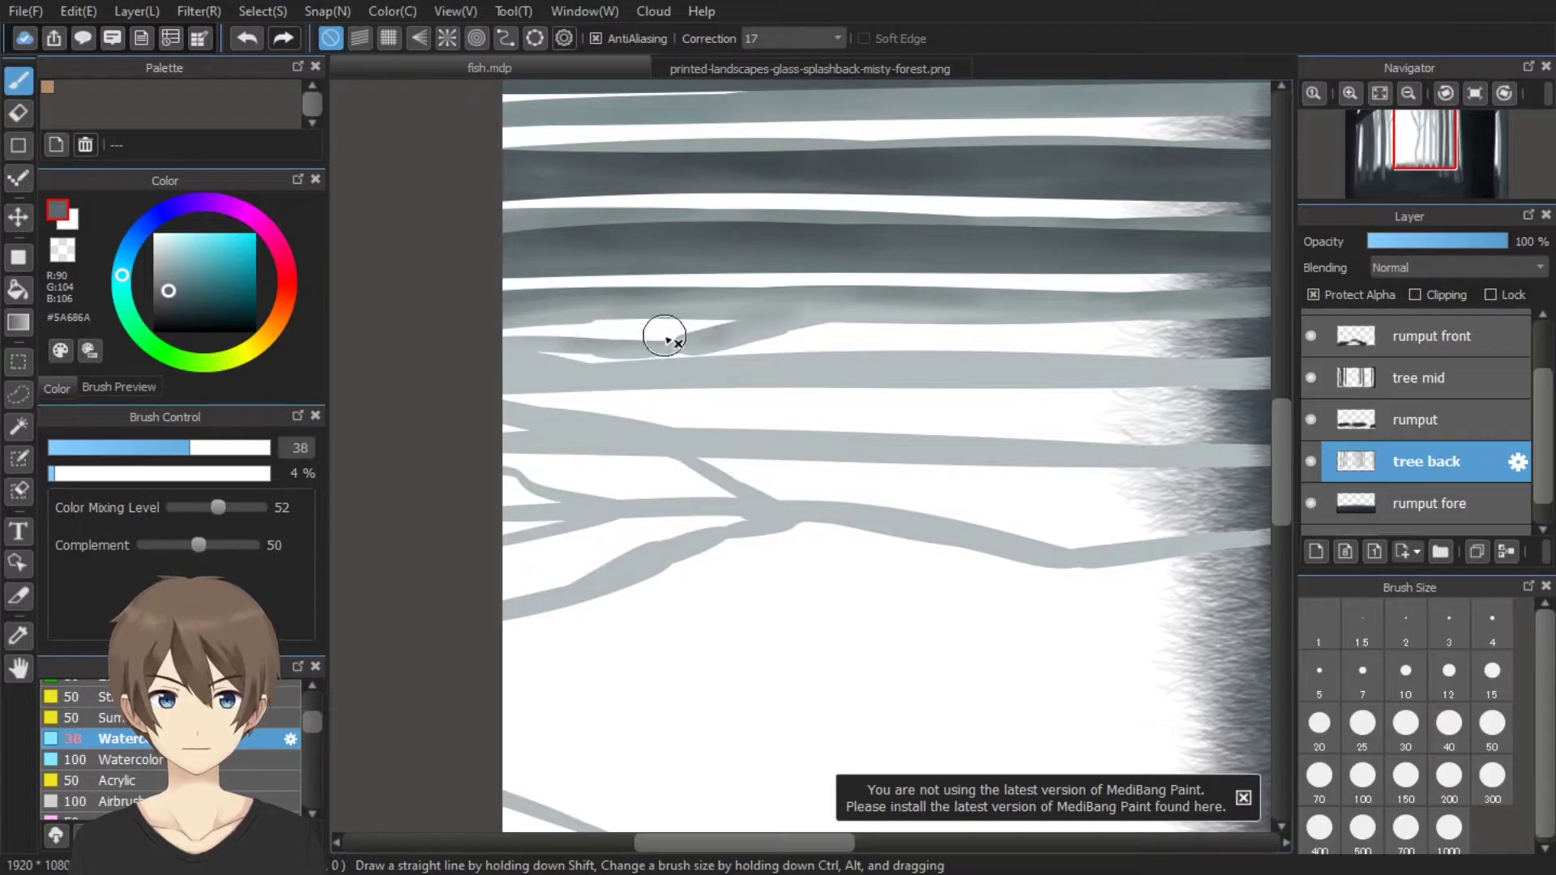
{"action": "scroll", "coordinate": [747, 354], "scroll_direction": "up", "scroll_amount": 1}
{"action": "scroll", "coordinate": [954, 344], "scroll_direction": "down", "scroll_amount": 1}
{"action": "mouse_move", "coordinate": [902, 343]}
{"action": "left_mouse_down"}
{"action": "mouse_move", "coordinate": [954, 344]}
{"action": "mouse_move", "coordinate": [510, 335]}
{"action": "left_mouse_up"}
{"action": "scroll", "coordinate": [650, 389], "scroll_direction": "up", "scroll_amount": 1}
{"action": "scroll", "coordinate": [591, 372], "scroll_direction": "down", "scroll_amount": 1}
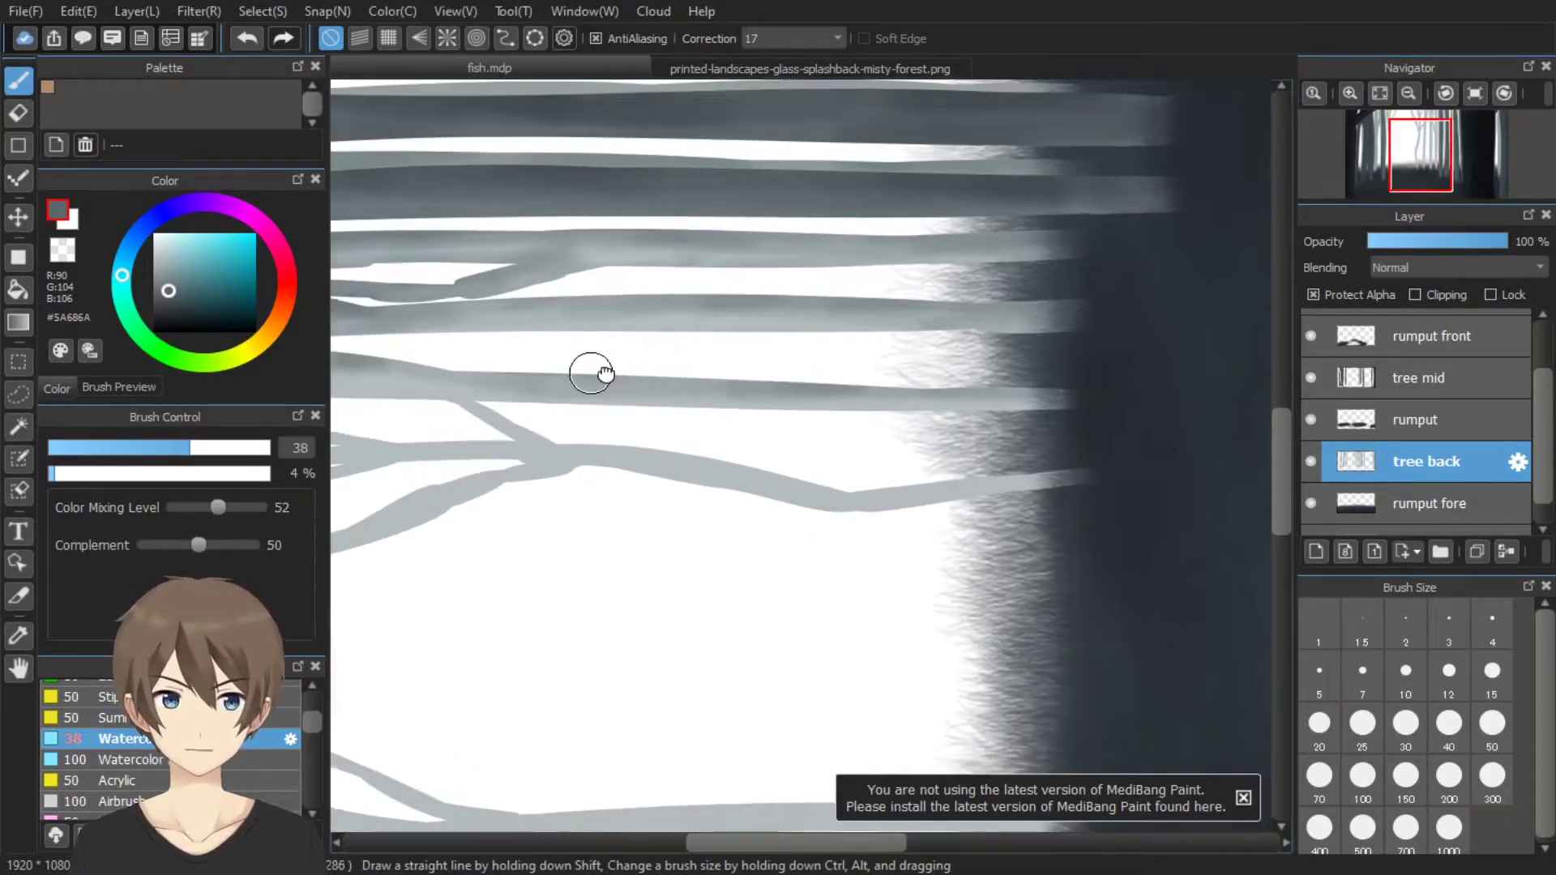
{"action": "scroll", "coordinate": [764, 380], "scroll_direction": "down", "scroll_amount": 1}
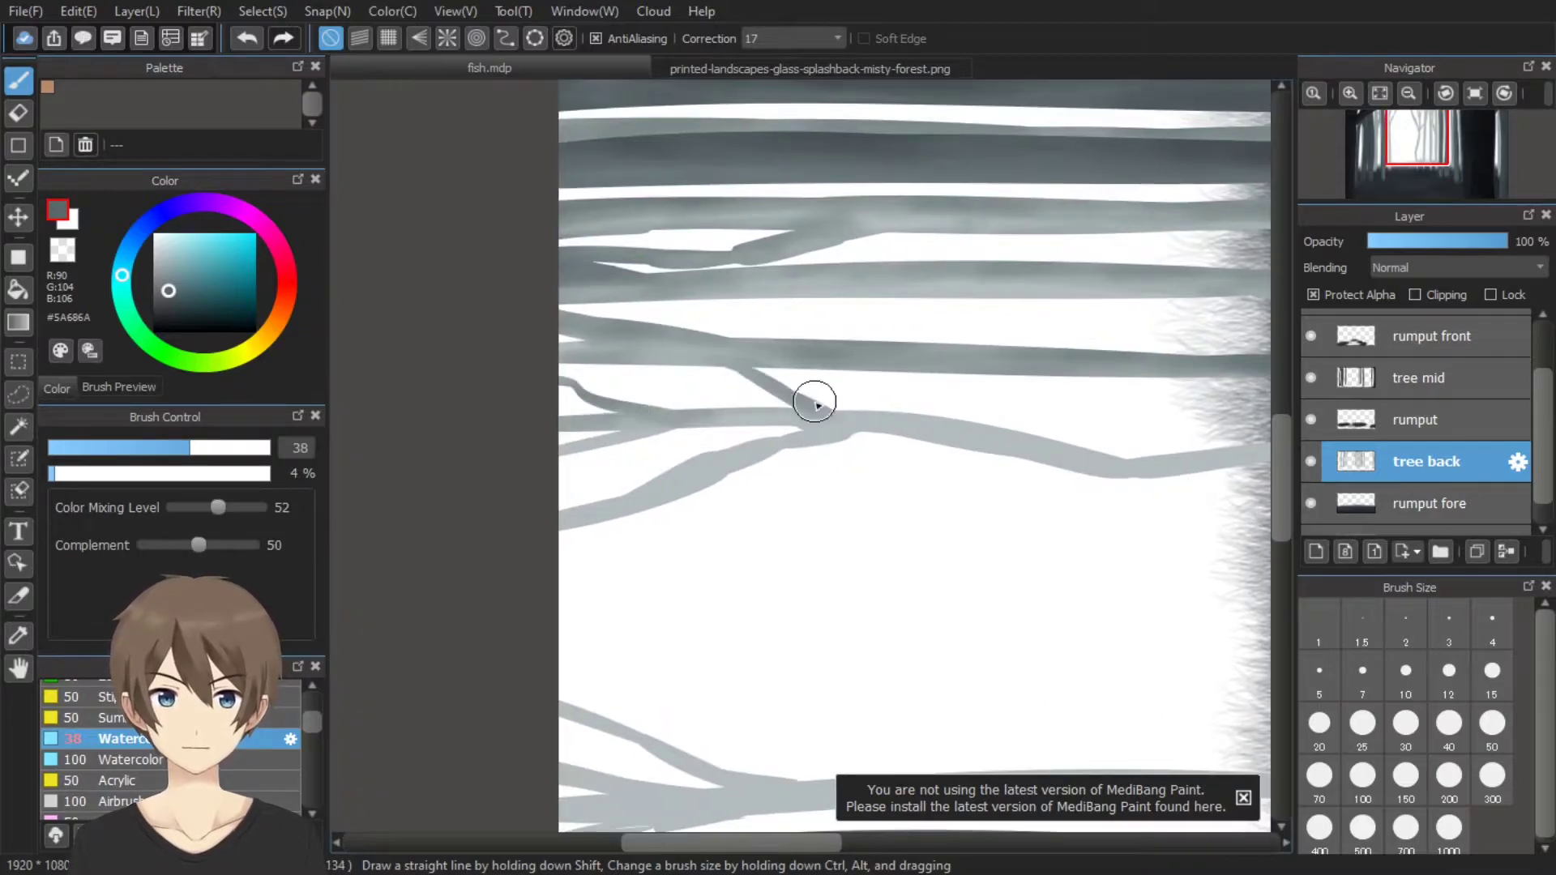
{"action": "scroll", "coordinate": [816, 403], "scroll_direction": "up", "scroll_amount": 1}
{"action": "scroll", "coordinate": [550, 374], "scroll_direction": "down", "scroll_amount": 1}
{"action": "scroll", "coordinate": [665, 406], "scroll_direction": "up", "scroll_amount": 1}
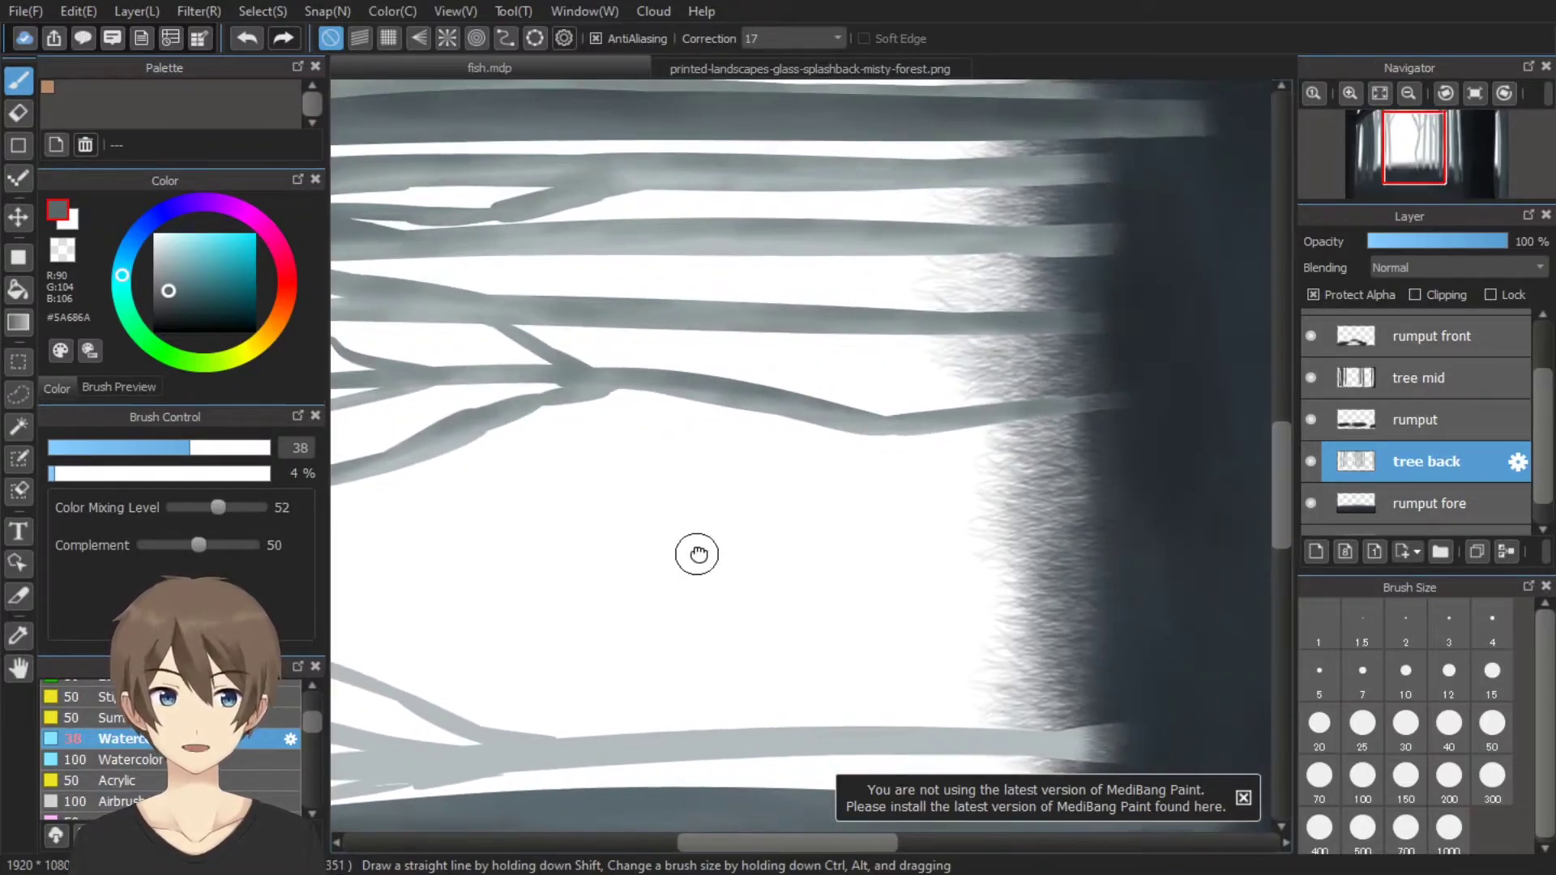
{"action": "scroll", "coordinate": [694, 549], "scroll_direction": "down", "scroll_amount": 1}
{"action": "scroll", "coordinate": [681, 431], "scroll_direction": "up", "scroll_amount": 1}
{"action": "scroll", "coordinate": [518, 348], "scroll_direction": "down", "scroll_amount": 1}
{"action": "scroll", "coordinate": [689, 434], "scroll_direction": "down", "scroll_amount": 1}
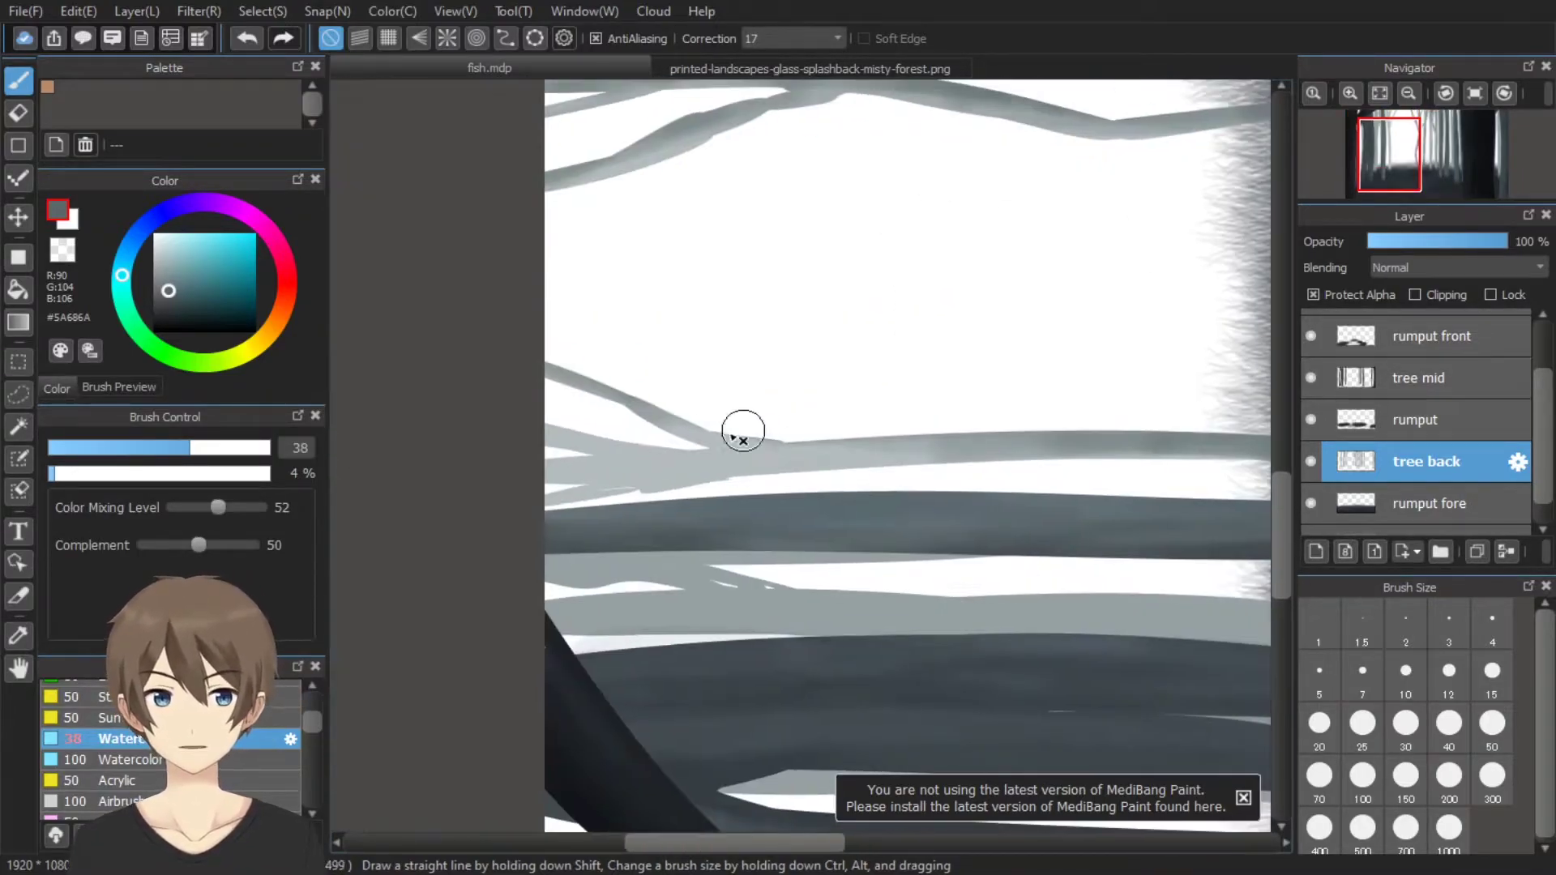
{"action": "scroll", "coordinate": [624, 462], "scroll_direction": "up", "scroll_amount": 1}
{"action": "scroll", "coordinate": [762, 450], "scroll_direction": "up", "scroll_amount": 1}
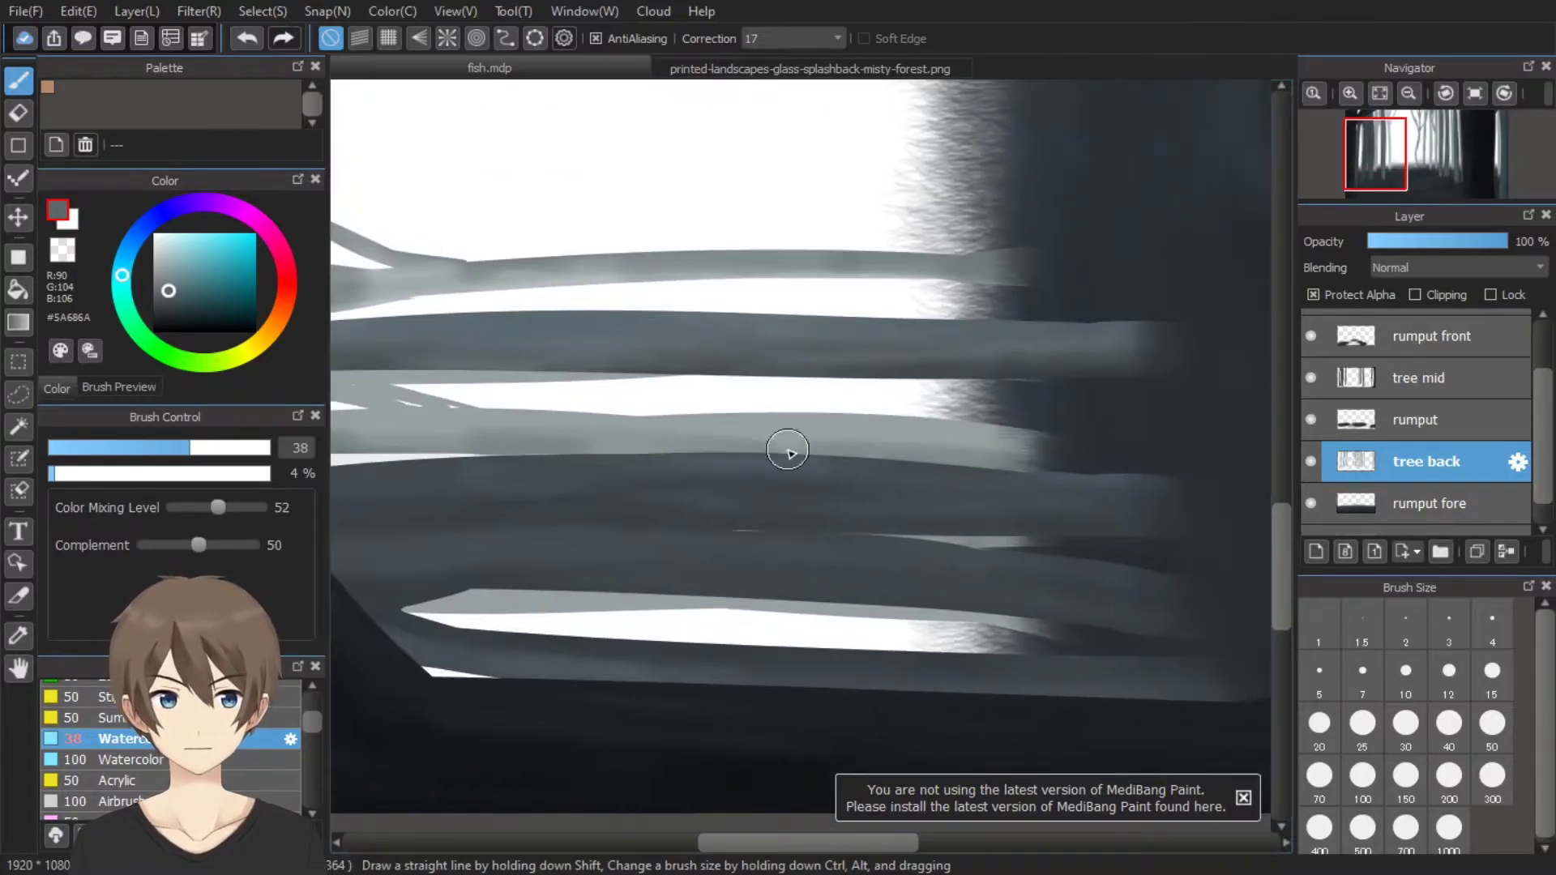
{"action": "scroll", "coordinate": [1119, 478], "scroll_direction": "down", "scroll_amount": 1}
{"action": "scroll", "coordinate": [567, 389], "scroll_direction": "up", "scroll_amount": 1}
{"action": "scroll", "coordinate": [625, 354], "scroll_direction": "down", "scroll_amount": 1}
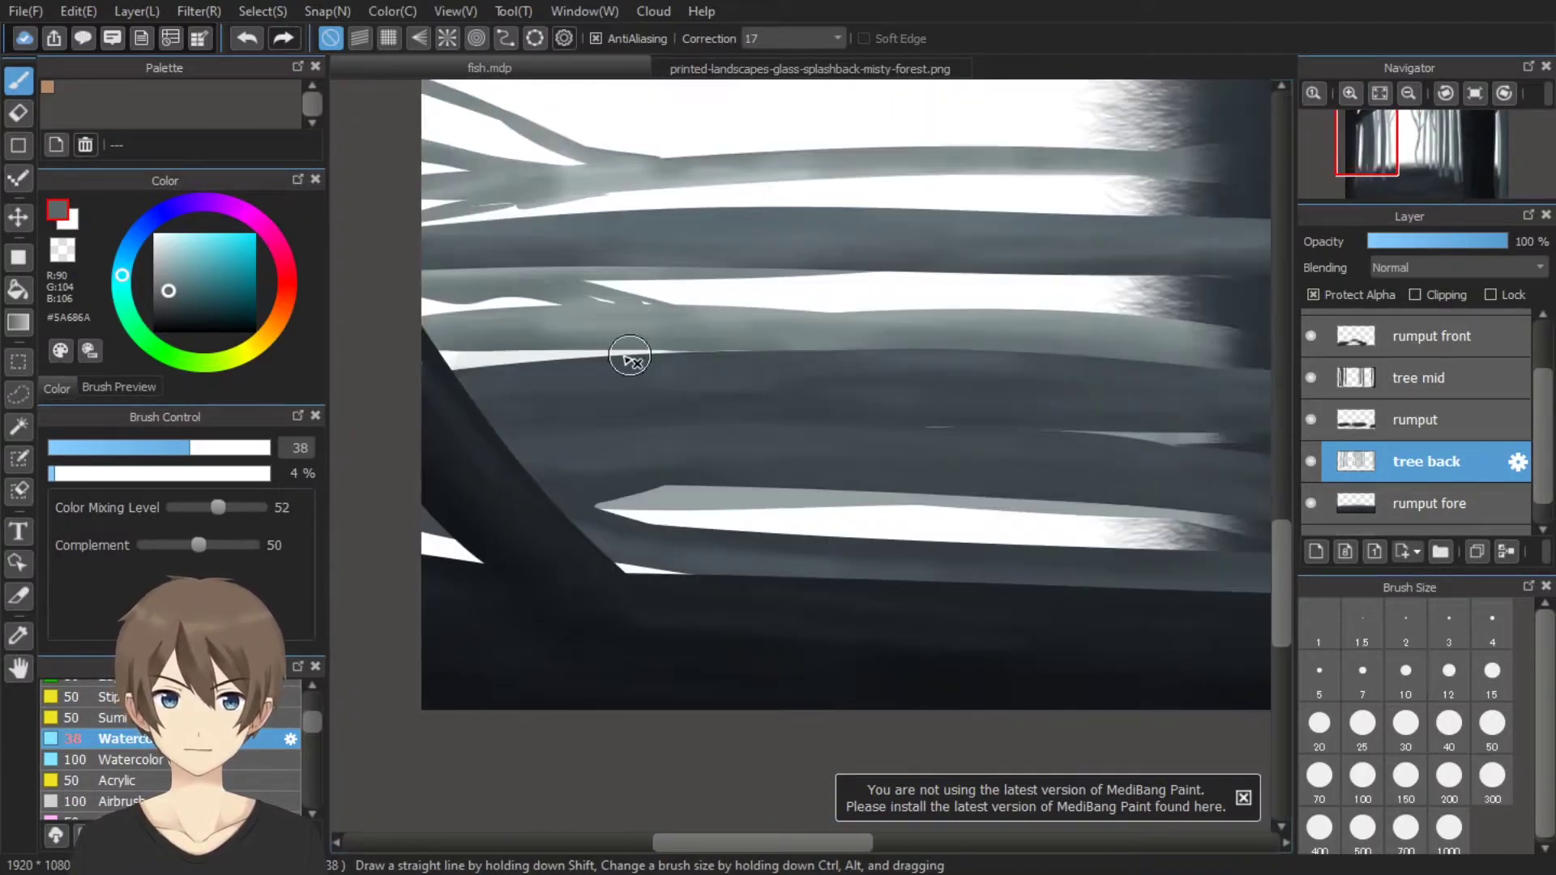
{"action": "scroll", "coordinate": [1042, 285], "scroll_direction": "up", "scroll_amount": 1}
{"action": "scroll", "coordinate": [1043, 284], "scroll_direction": "down", "scroll_amount": 1}
{"action": "mouse_move", "coordinate": [560, 429]}
{"action": "left_mouse_down"}
{"action": "mouse_move", "coordinate": [1137, 433]}
{"action": "mouse_move", "coordinate": [573, 424]}
{"action": "left_mouse_up"}
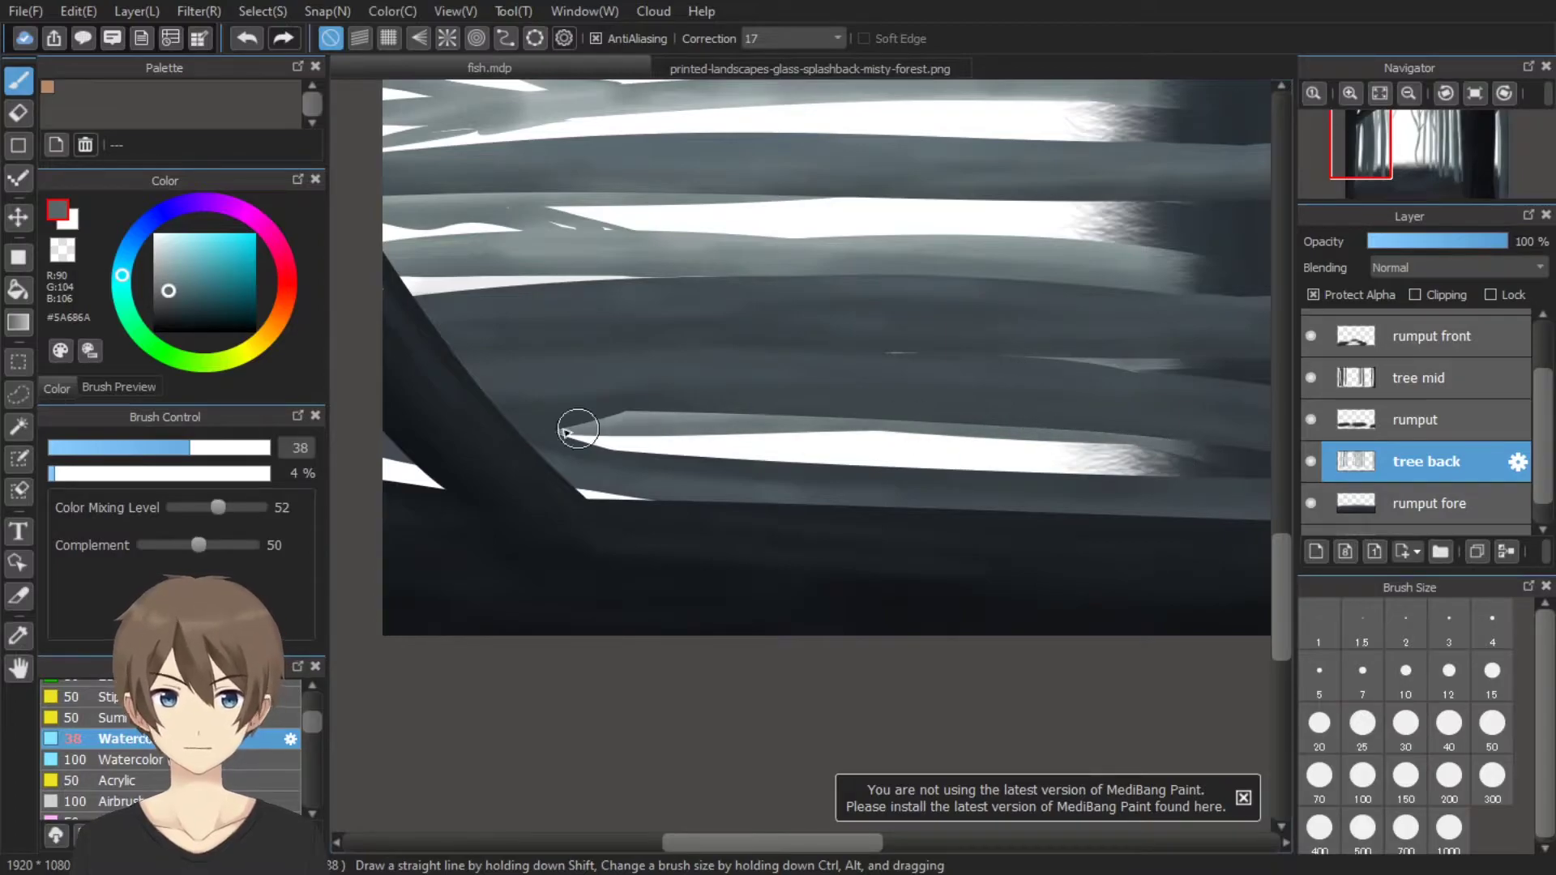
{"action": "scroll", "coordinate": [559, 470], "scroll_direction": "down", "scroll_amount": 2}
{"action": "left_click", "coordinate": [1476, 92]}
{"action": "scroll", "coordinate": [1019, 709], "scroll_direction": "up", "scroll_amount": 1}
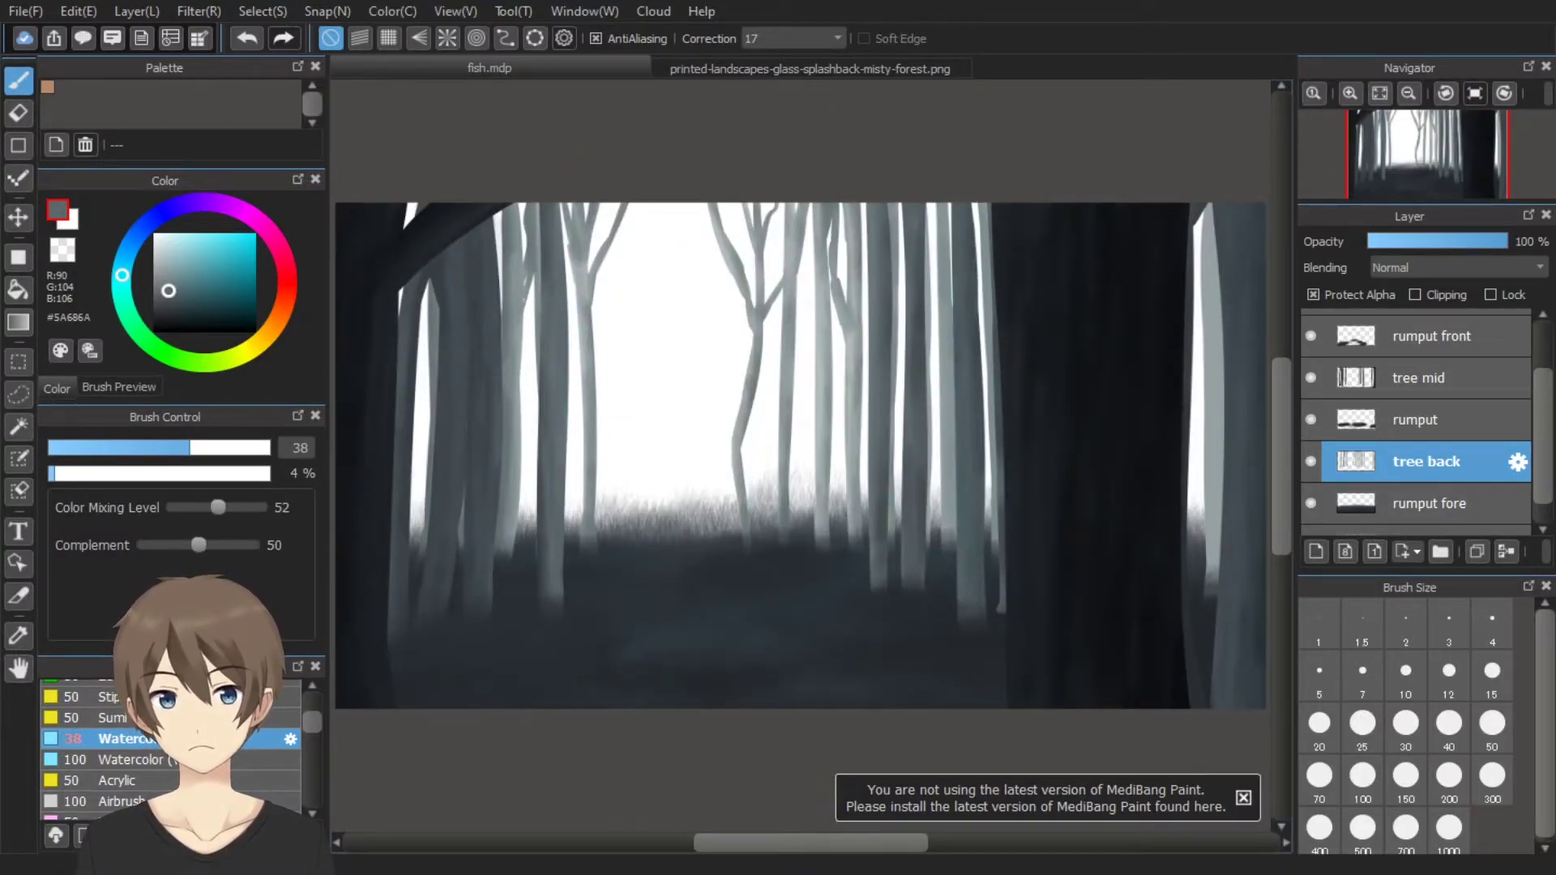
Check the misty forest reference, then select the 'rumput fore' layer and Grass brush
{"action": "left_click", "coordinate": [713, 68]}
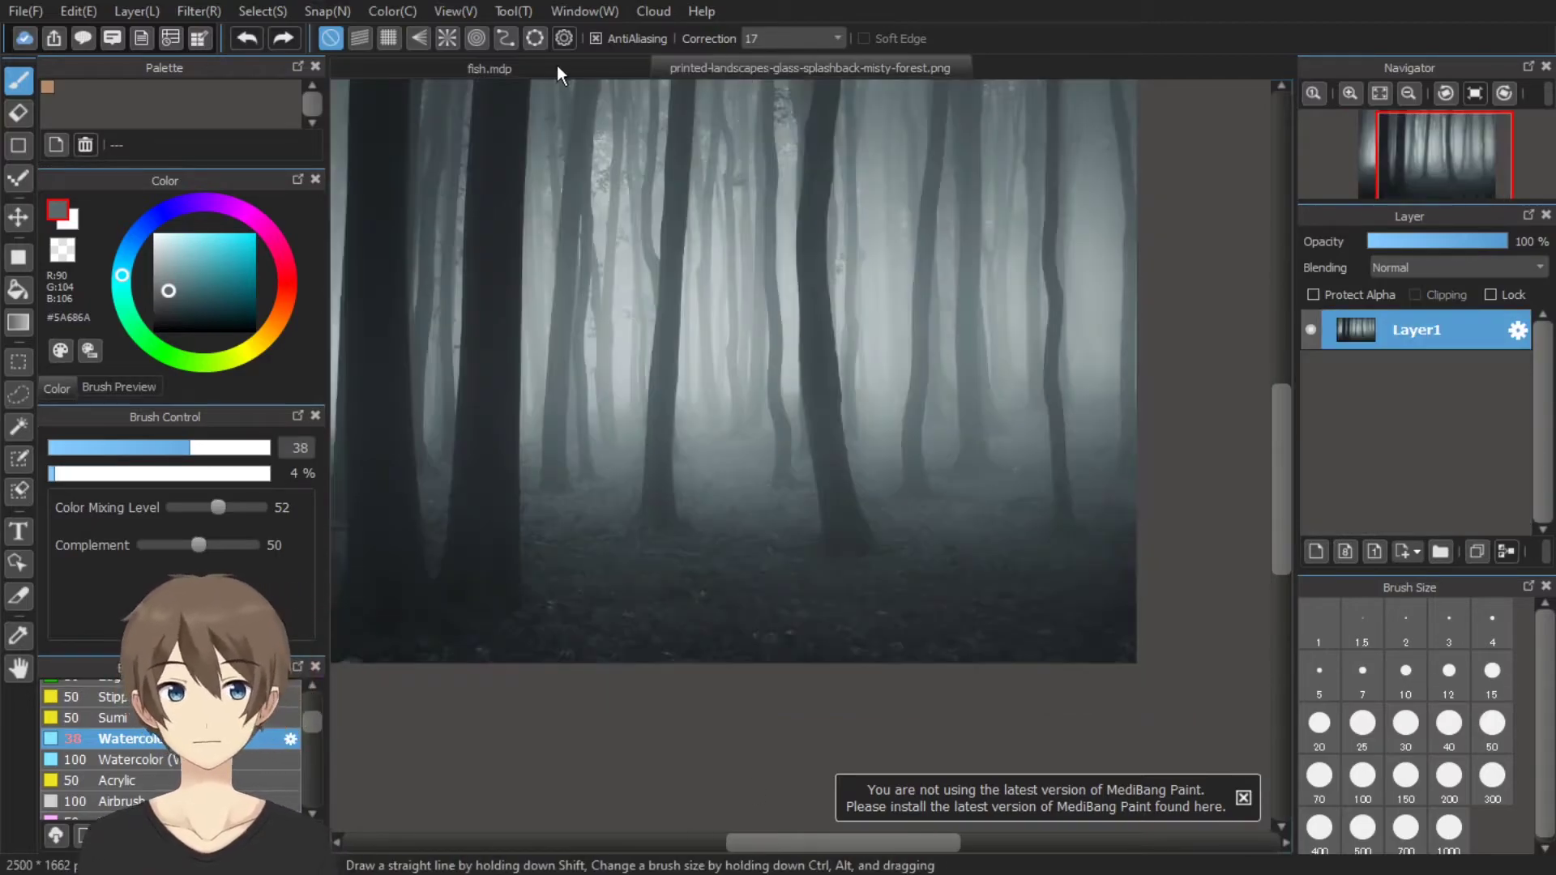
{"action": "left_click", "coordinate": [490, 68]}
{"action": "scroll", "coordinate": [1418, 446], "scroll_direction": "down", "scroll_amount": 1}
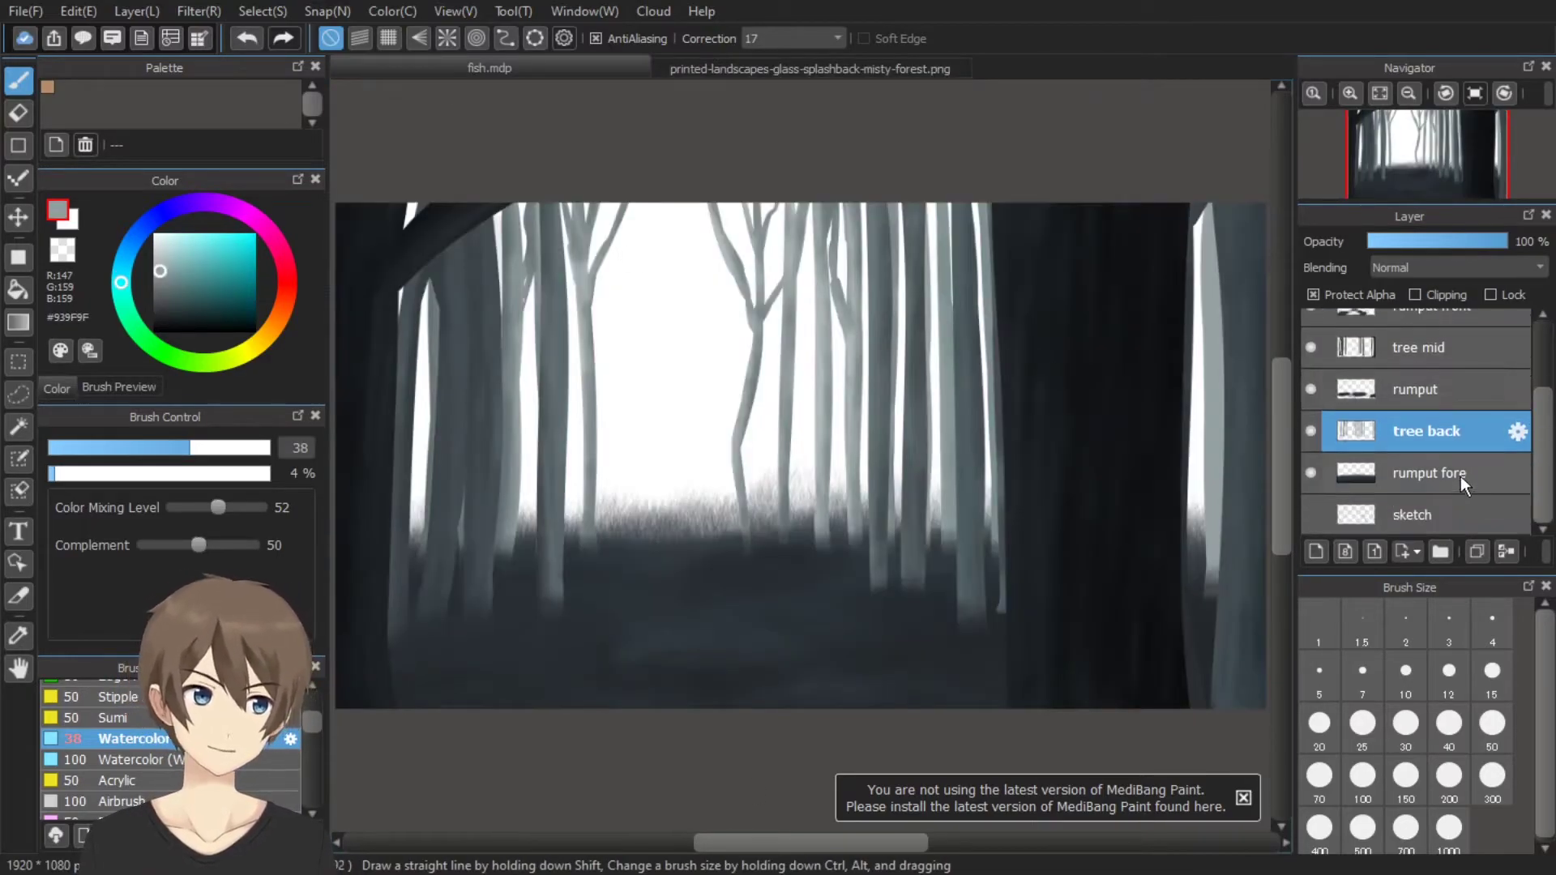
{"action": "left_click", "coordinate": [1378, 470]}
{"action": "left_click_drag", "start_coordinate": [312, 722], "coordinate": [319, 790]}
{"action": "left_click", "coordinate": [130, 807]}
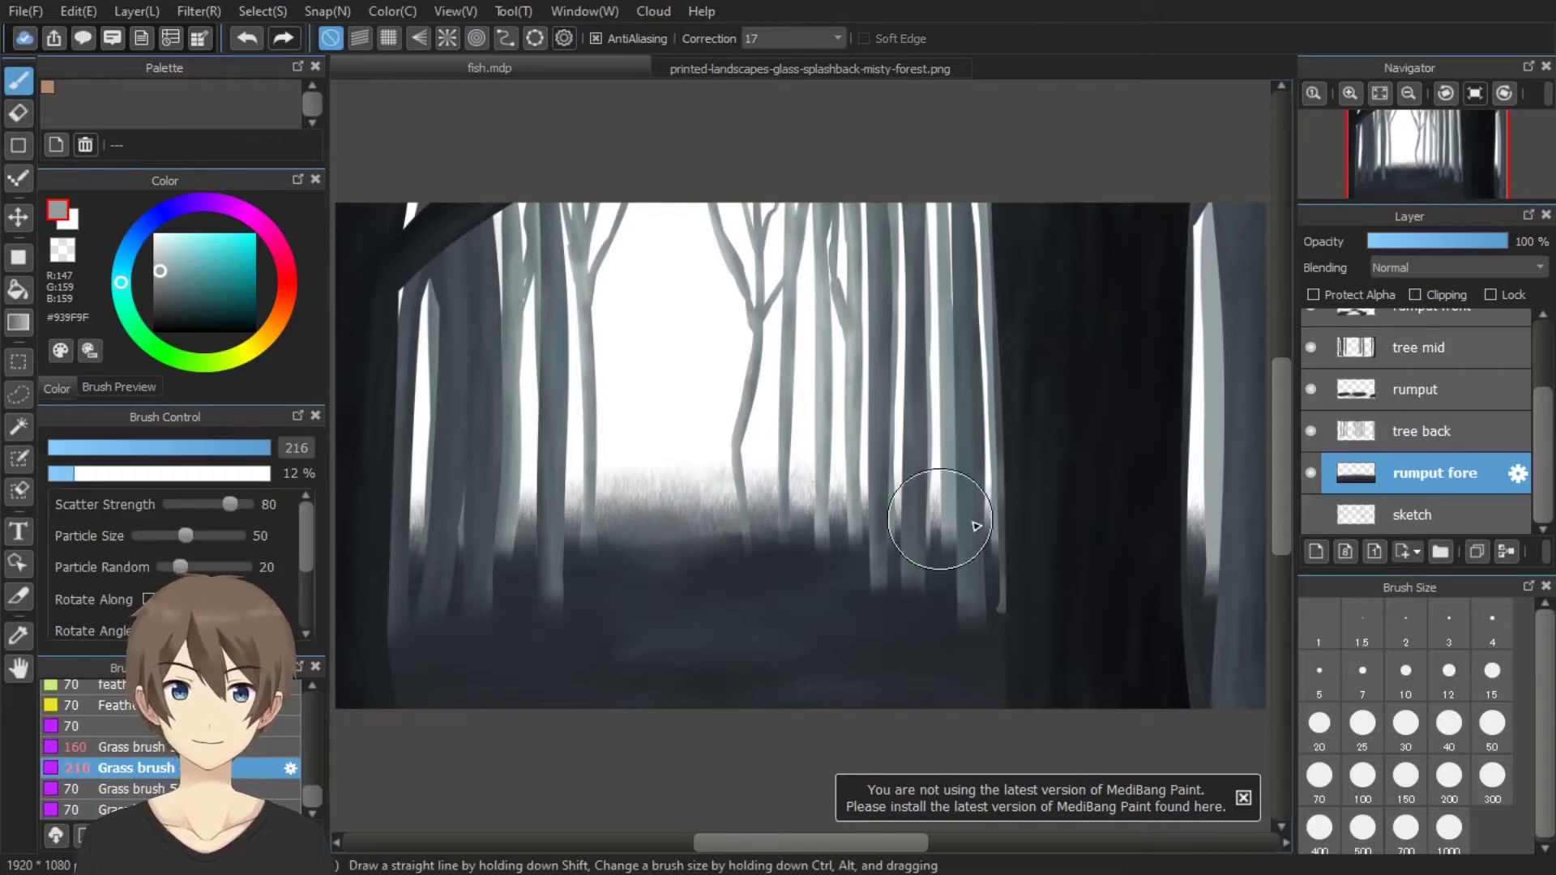
{"action": "scroll", "coordinate": [938, 514], "scroll_direction": "right", "scroll_amount": 3}
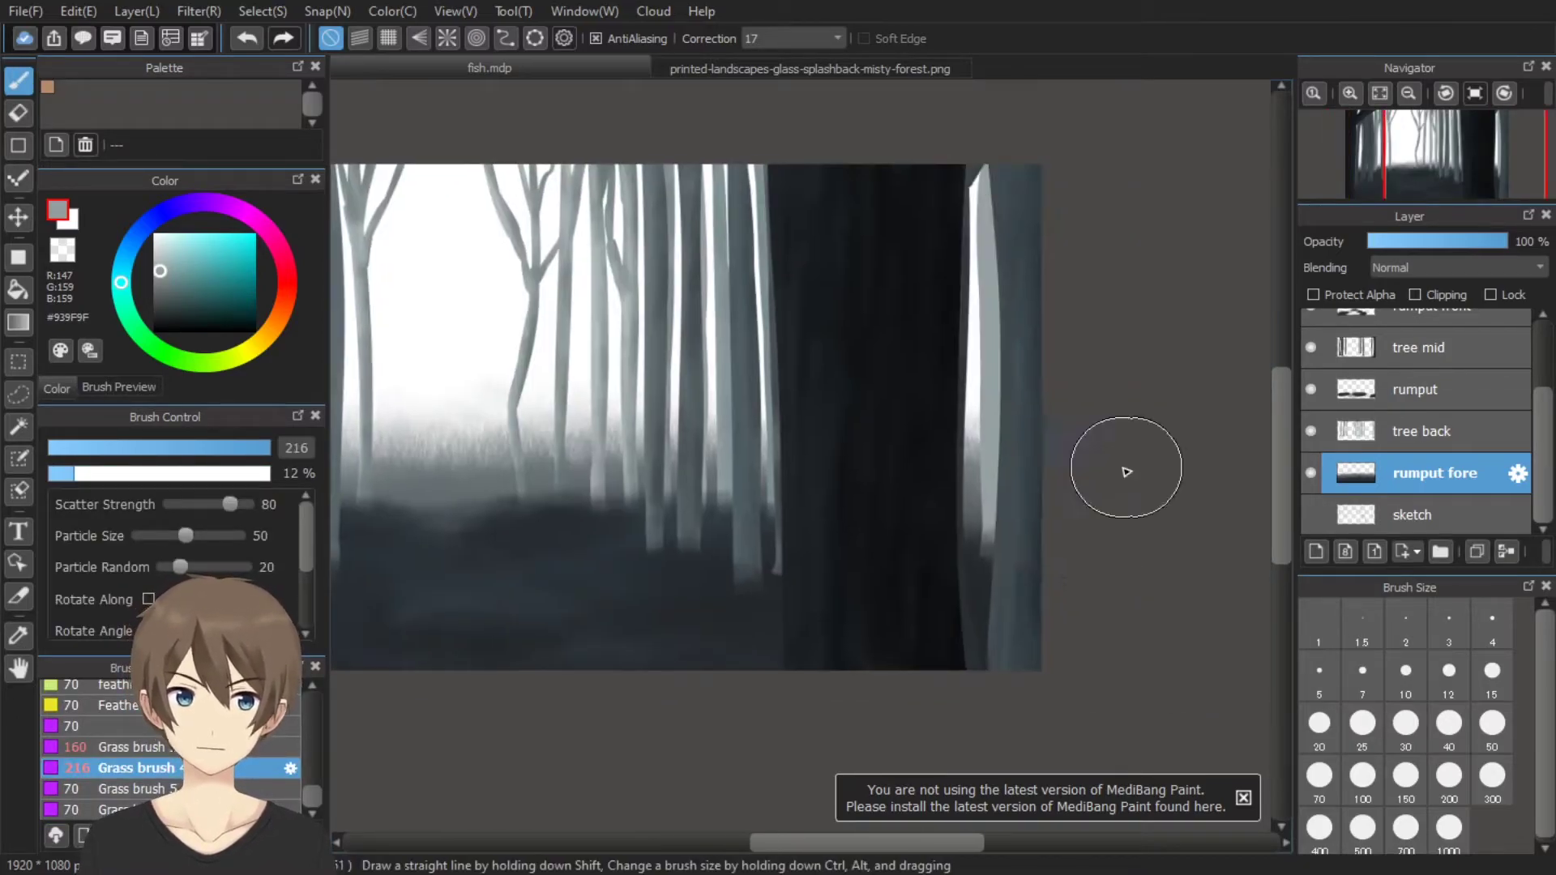
{"action": "left_click", "coordinate": [778, 68]}
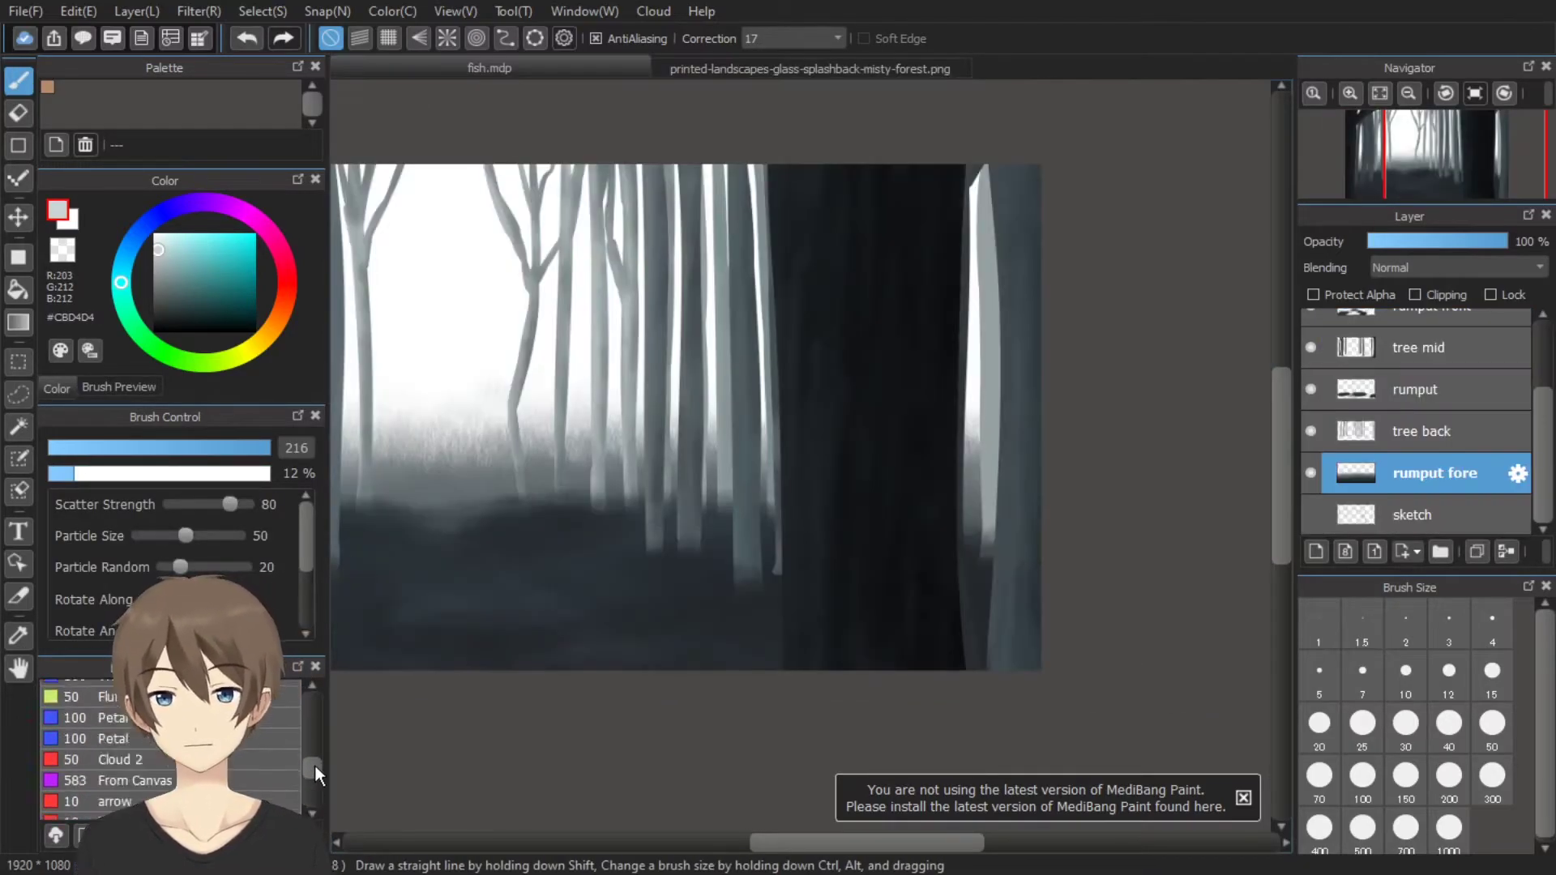
Merge the new layer into 'bg' and brush near-white Watercolor mist over the sky
{"action": "left_click", "coordinate": [1507, 552]}
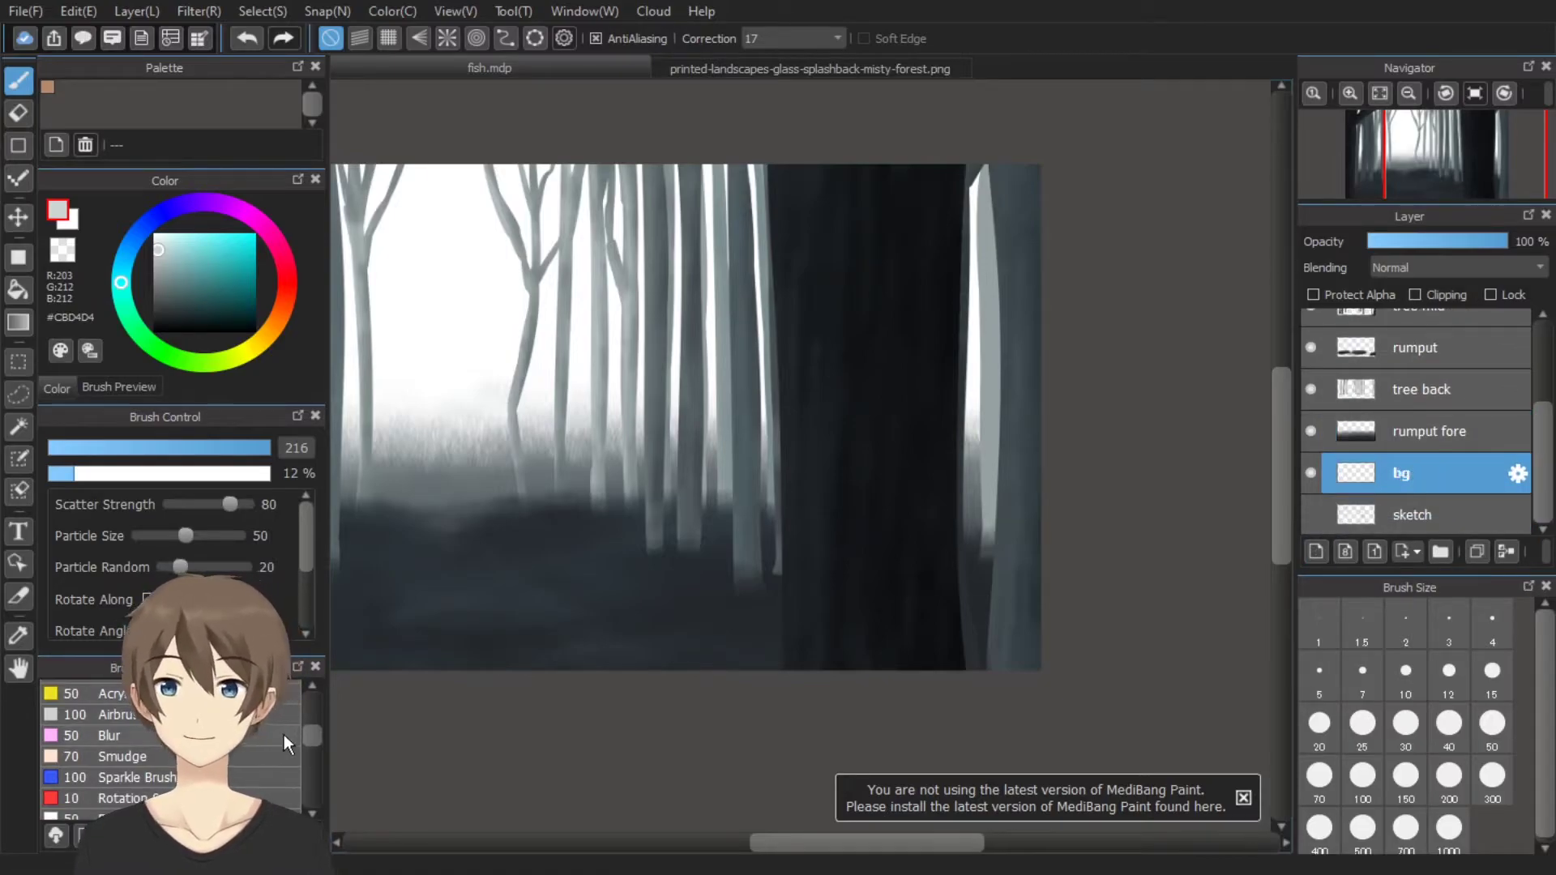
{"action": "left_click", "coordinate": [134, 764]}
{"action": "left_click", "coordinate": [199, 448]}
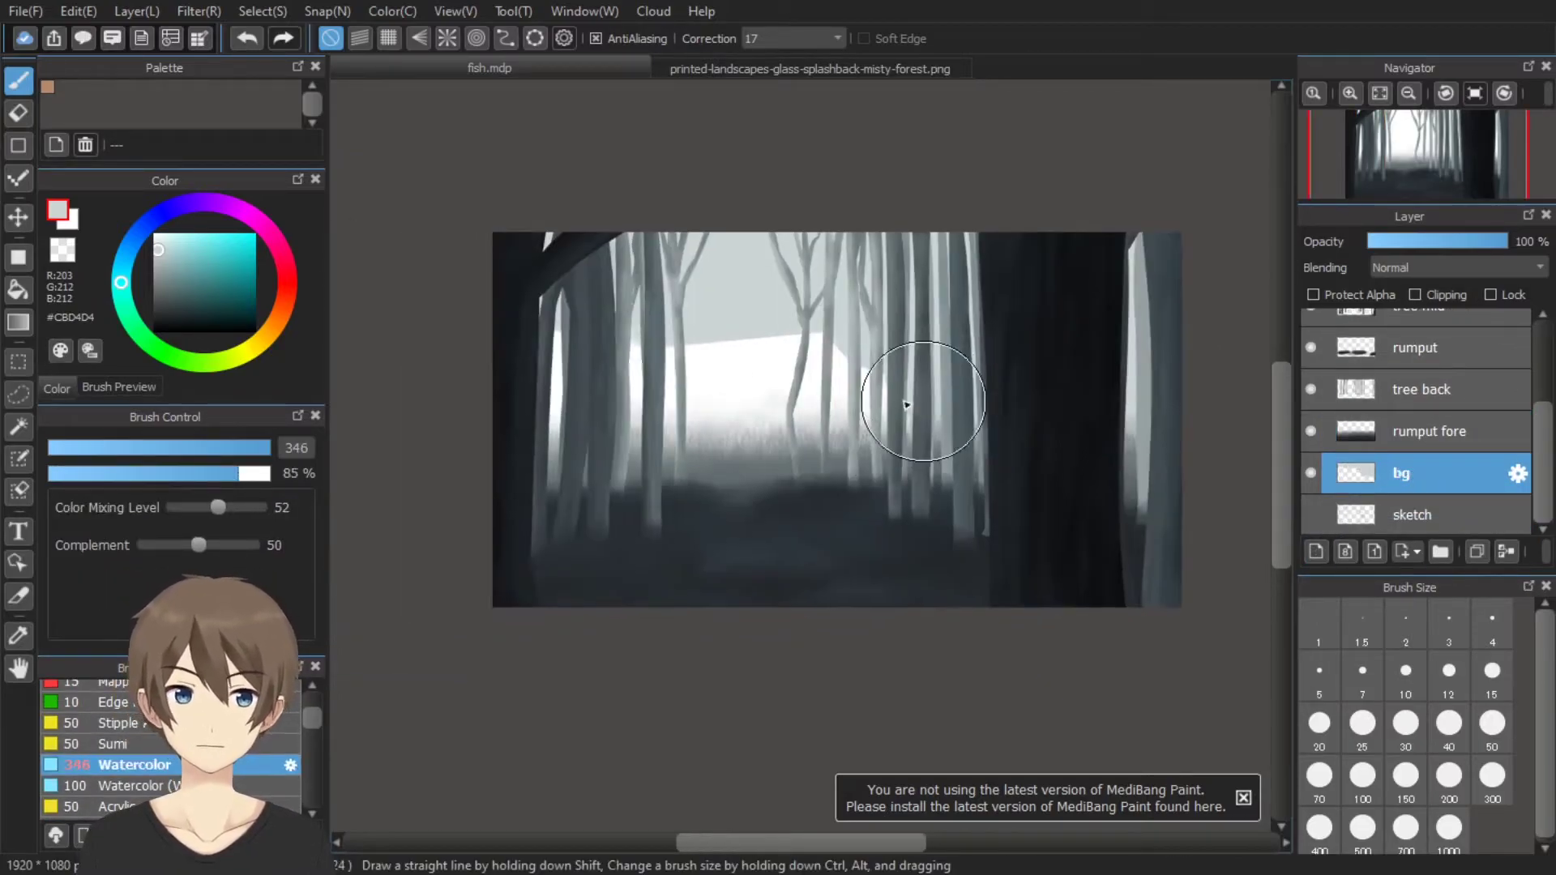
{"action": "left_click", "coordinate": [160, 253]}
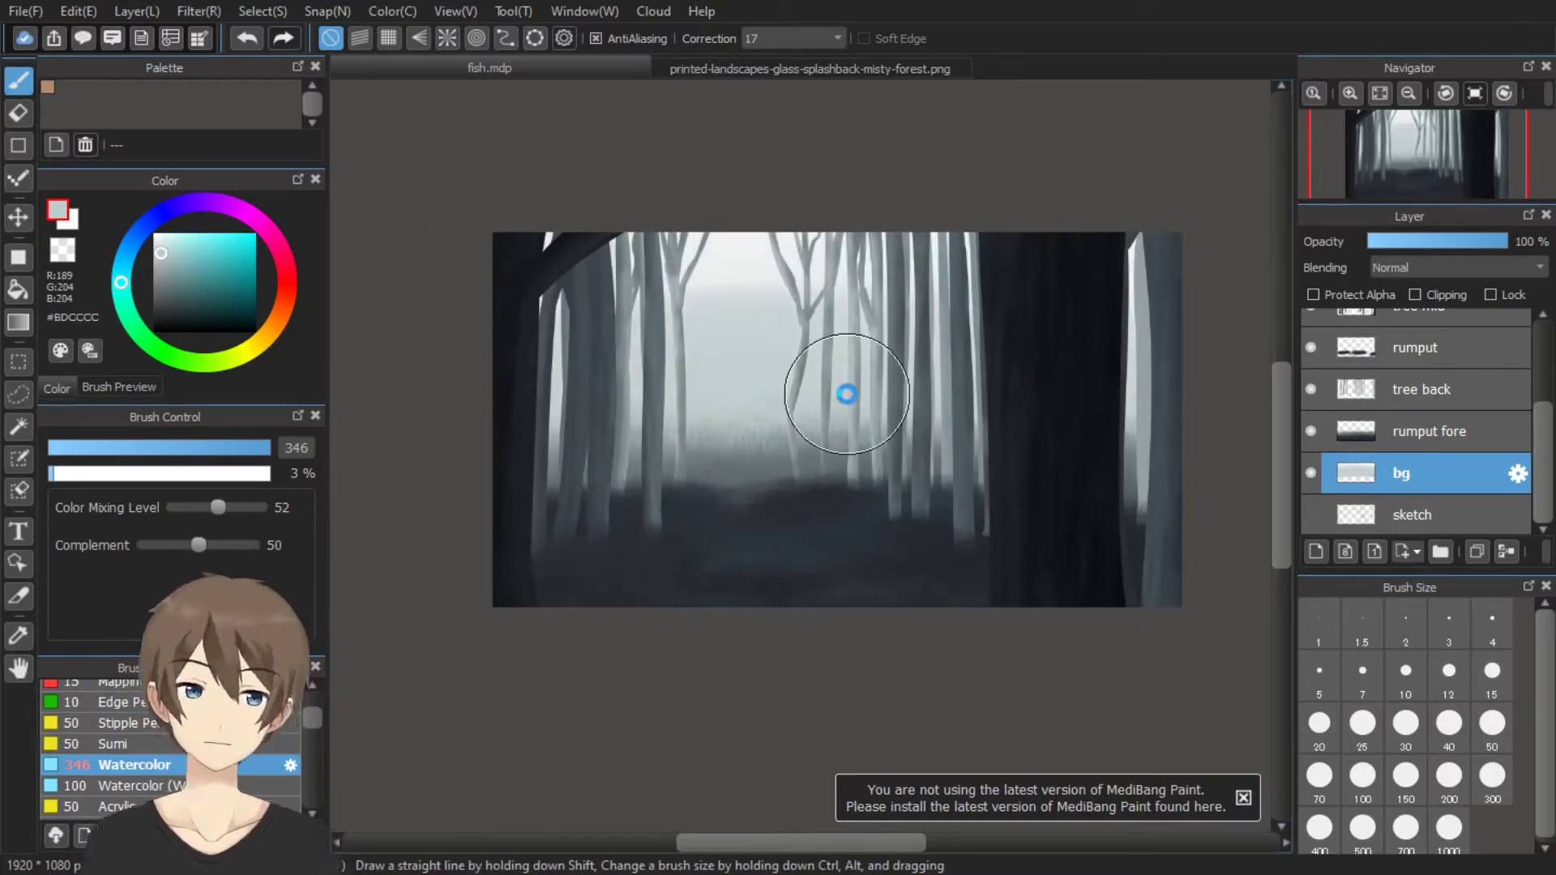
{"action": "left_click", "coordinate": [643, 278], "text": "alt"}
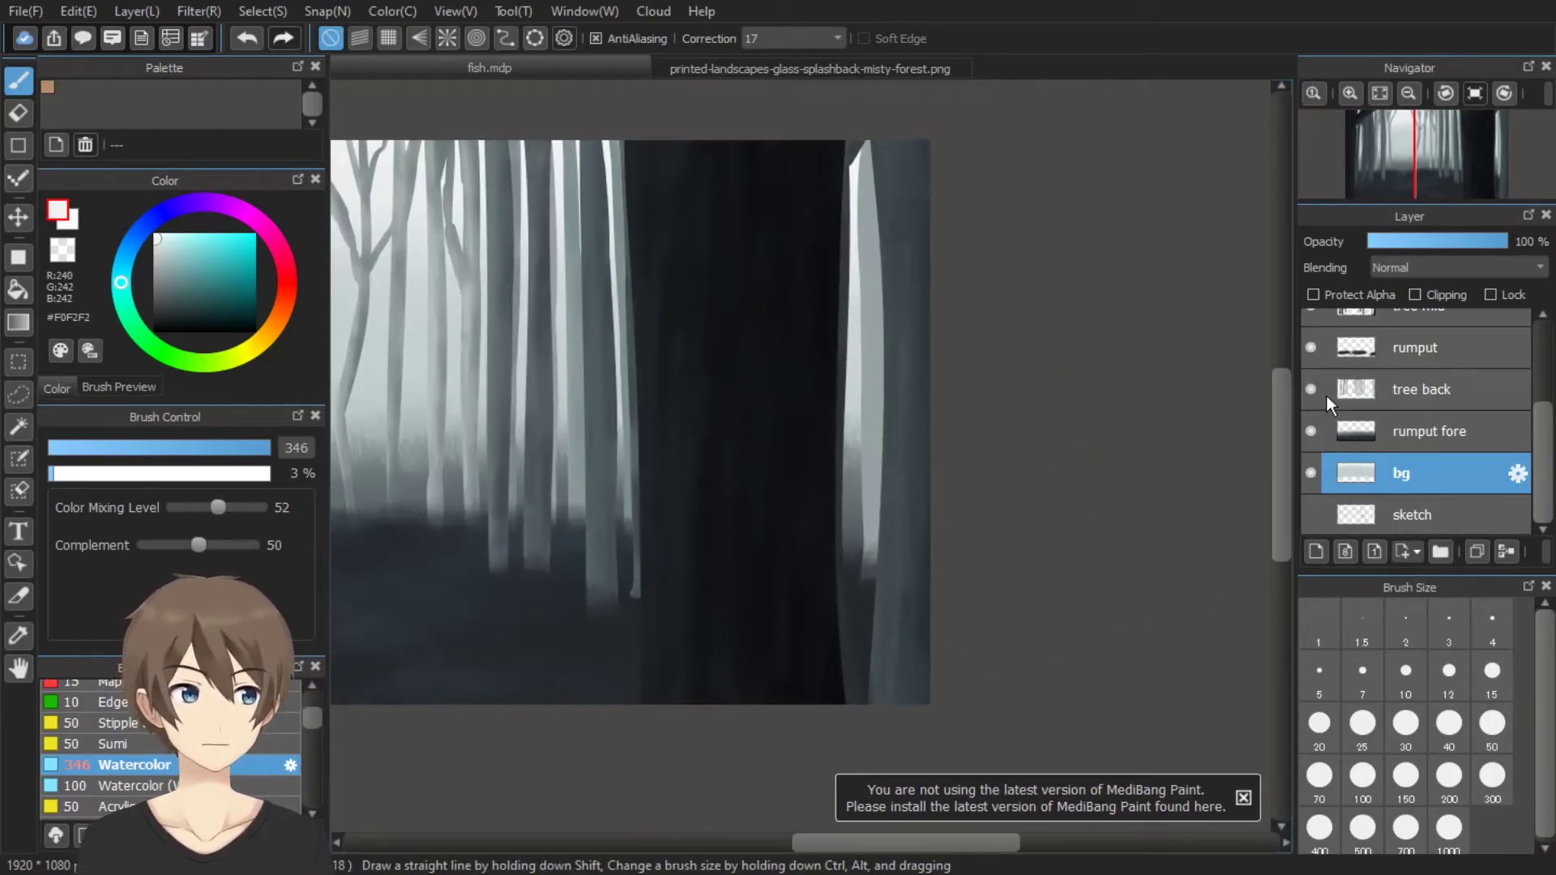
{"action": "mouse_move", "coordinate": [758, 237]}
{"action": "left_mouse_down"}
{"action": "mouse_move", "coordinate": [771, 522]}
{"action": "mouse_move", "coordinate": [743, 556]}
{"action": "left_mouse_up"}
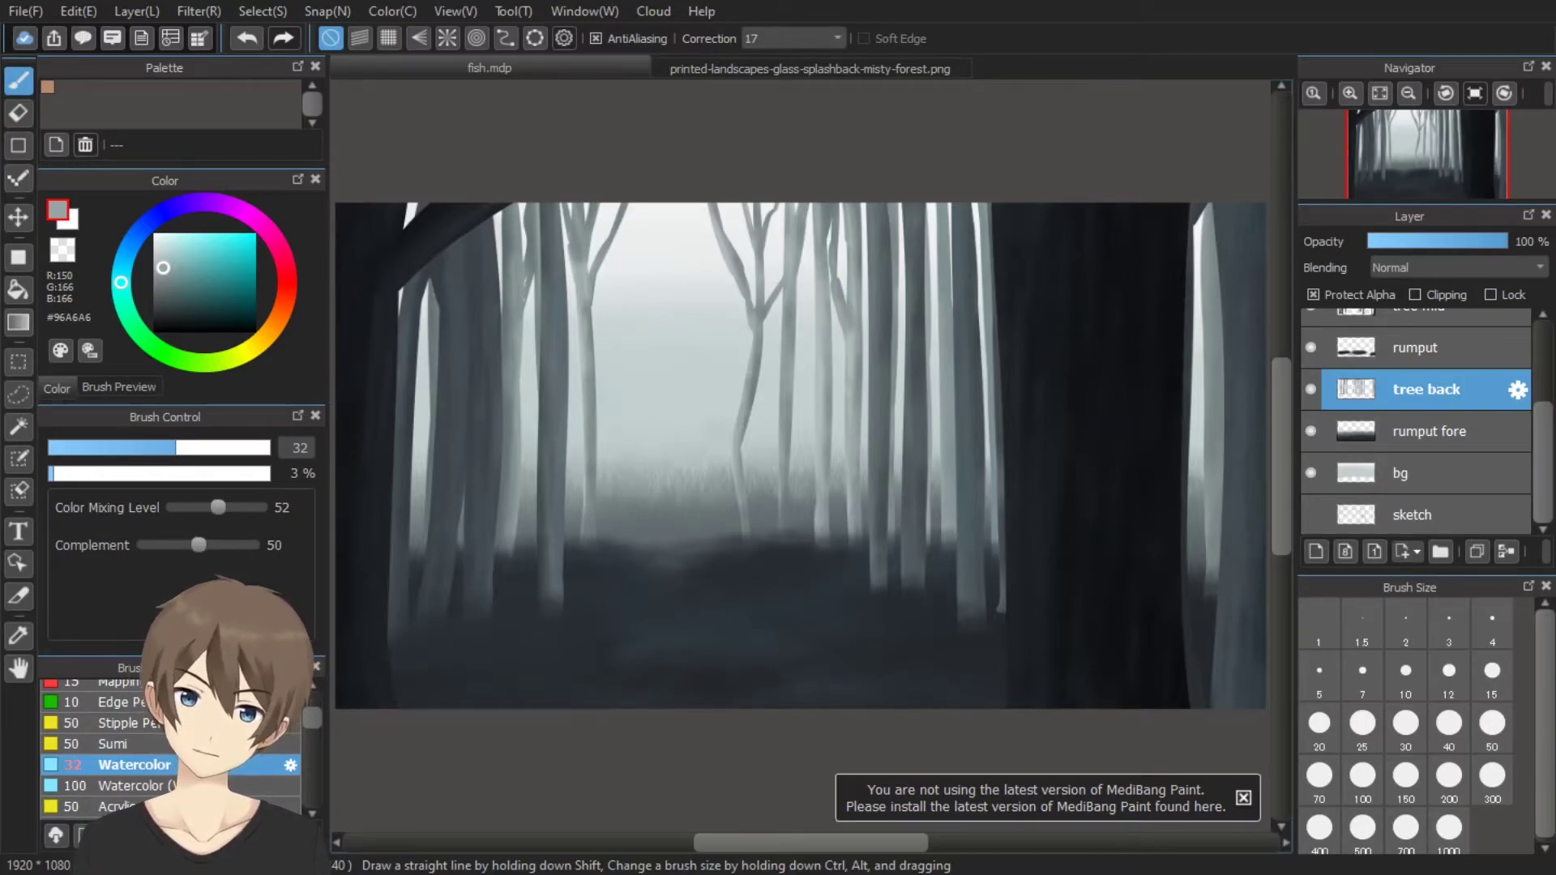
{"action": "left_click", "coordinate": [1370, 511]}
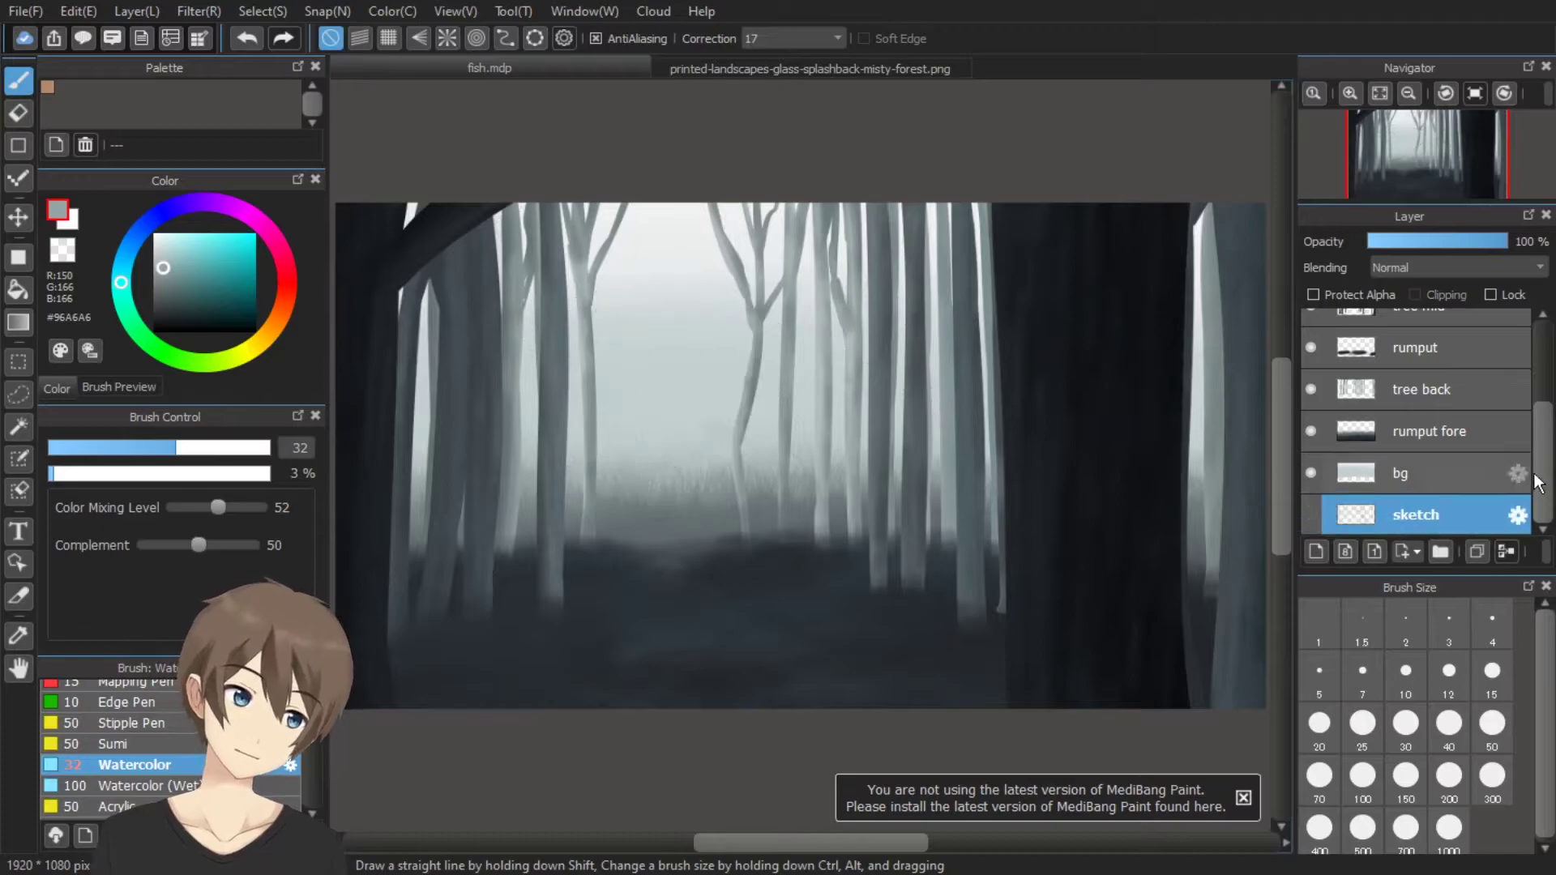
On the 'fish' layer, paint the fish's outline and body in dark blue-grey
{"action": "scroll", "coordinate": [1538, 481], "scroll_direction": "up", "scroll_amount": 5}
{"action": "left_click", "coordinate": [1333, 329]}
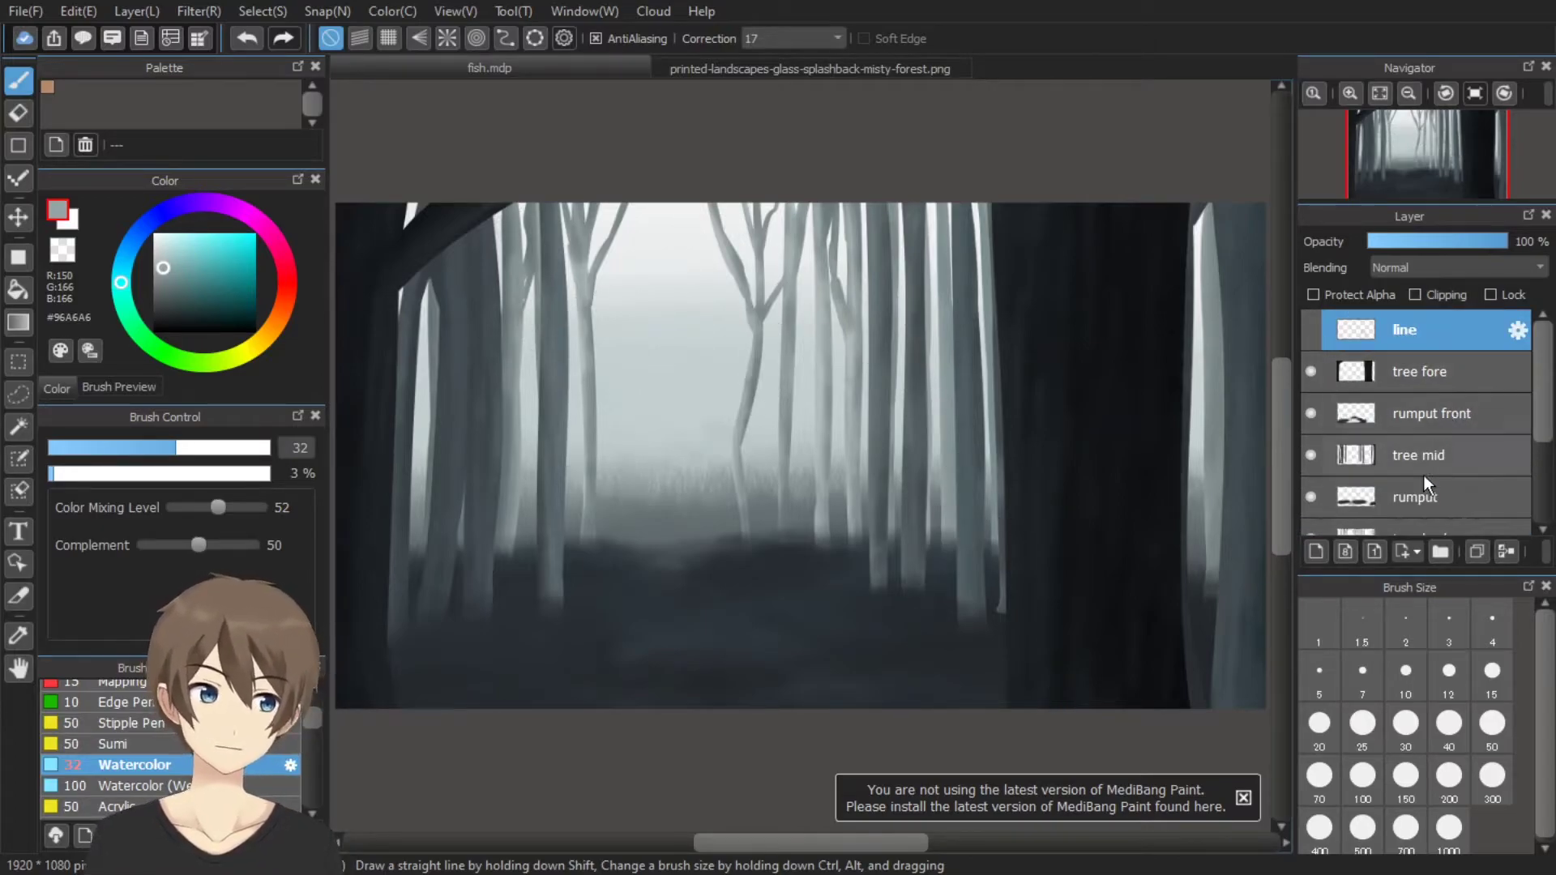
{"action": "scroll", "coordinate": [1424, 479], "scroll_direction": "down", "scroll_amount": 1}
{"action": "left_click", "coordinate": [1403, 433]}
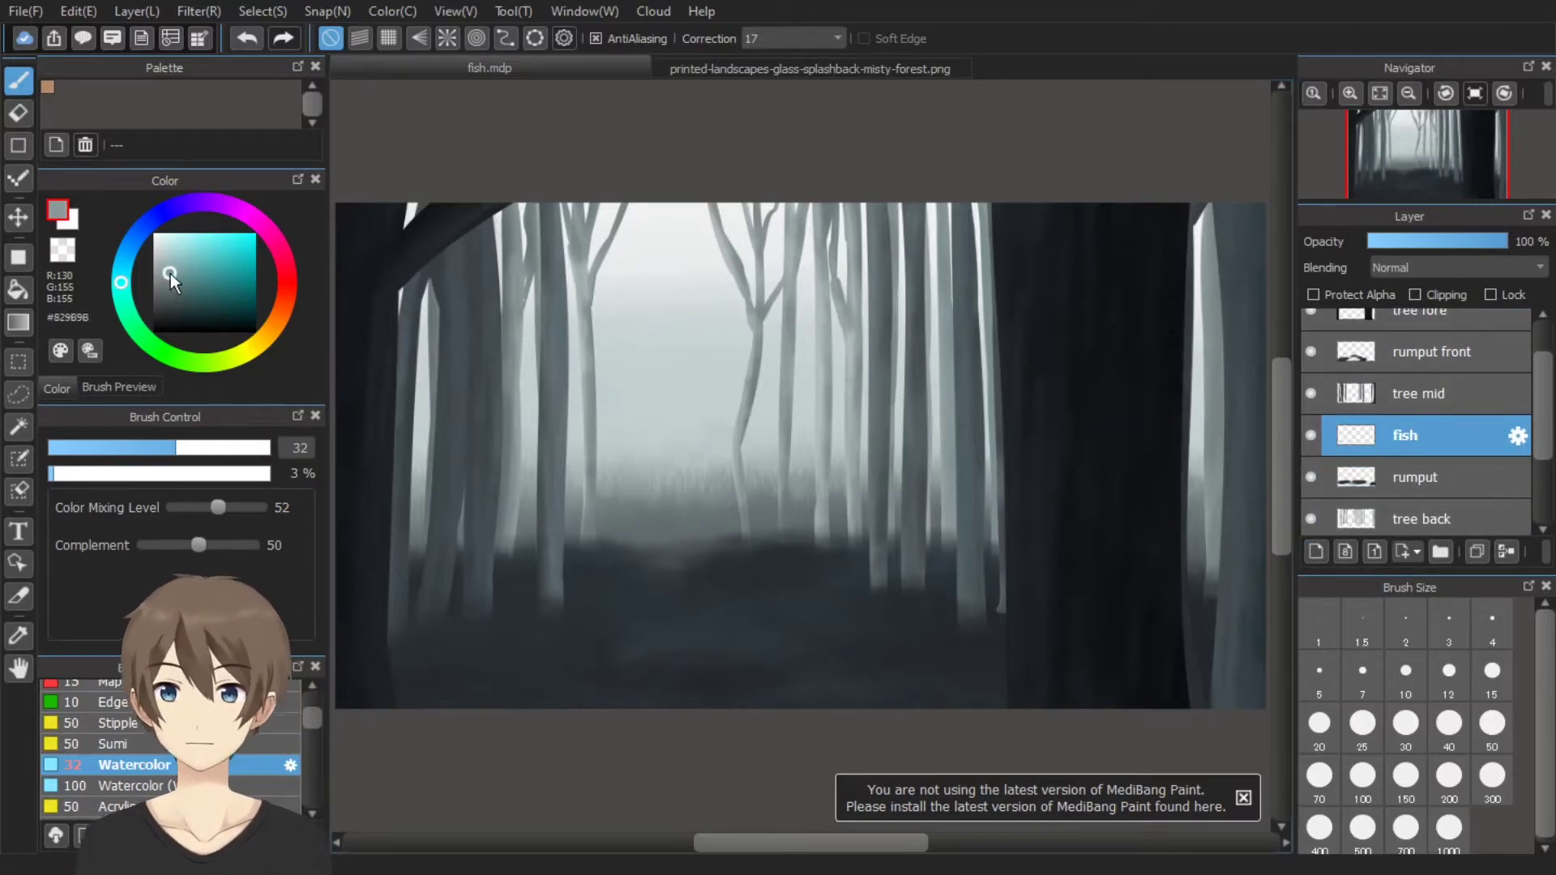
{"action": "left_click", "coordinate": [122, 270]}
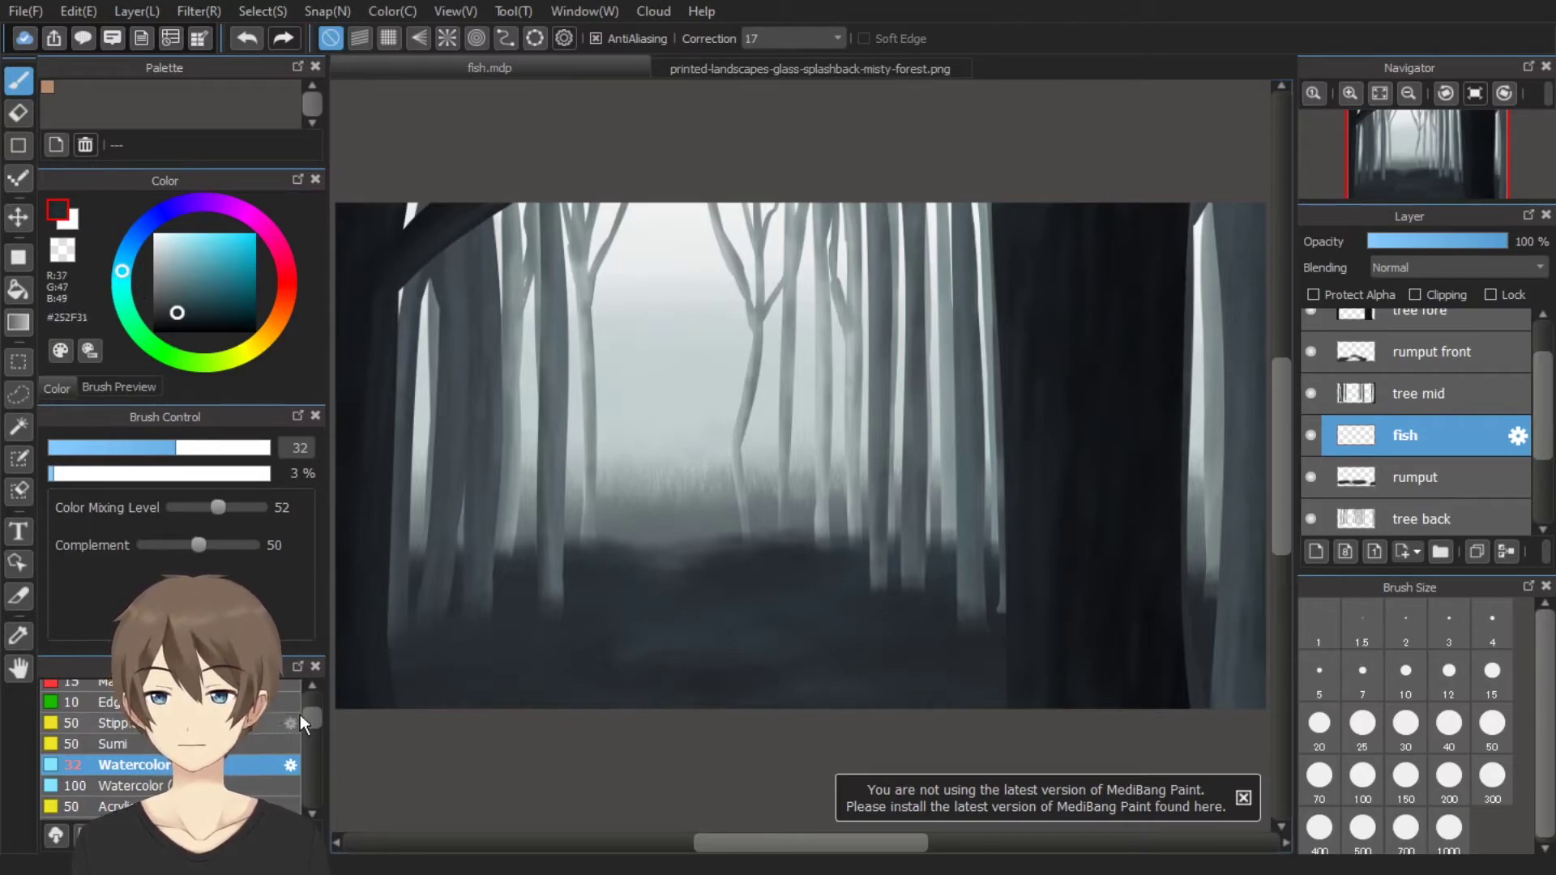
{"action": "left_click_drag", "start_coordinate": [248, 448], "coordinate": [265, 449]}
{"action": "mouse_move", "coordinate": [669, 241]}
{"action": "left_mouse_down"}
{"action": "mouse_move", "coordinate": [544, 382]}
{"action": "mouse_move", "coordinate": [634, 302]}
{"action": "left_mouse_up"}
{"action": "mouse_move", "coordinate": [725, 447]}
{"action": "left_mouse_down"}
{"action": "mouse_move", "coordinate": [834, 226]}
{"action": "mouse_move", "coordinate": [983, 303]}
{"action": "mouse_move", "coordinate": [658, 257]}
{"action": "mouse_move", "coordinate": [986, 288]}
{"action": "left_mouse_up"}
Darken the fish's lower edge
{"action": "scroll", "coordinate": [557, 316], "scroll_direction": "up", "scroll_amount": 2}
{"action": "scroll", "coordinate": [985, 287], "scroll_direction": "up", "scroll_amount": 1}
{"action": "mouse_move", "coordinate": [497, 450]}
{"action": "left_mouse_down"}
{"action": "mouse_move", "coordinate": [921, 462]}
{"action": "mouse_move", "coordinate": [865, 476]}
{"action": "left_mouse_up"}
{"action": "scroll", "coordinate": [638, 565], "scroll_direction": "up", "scroll_amount": 2}
{"action": "scroll", "coordinate": [730, 597], "scroll_direction": "up", "scroll_amount": 2}
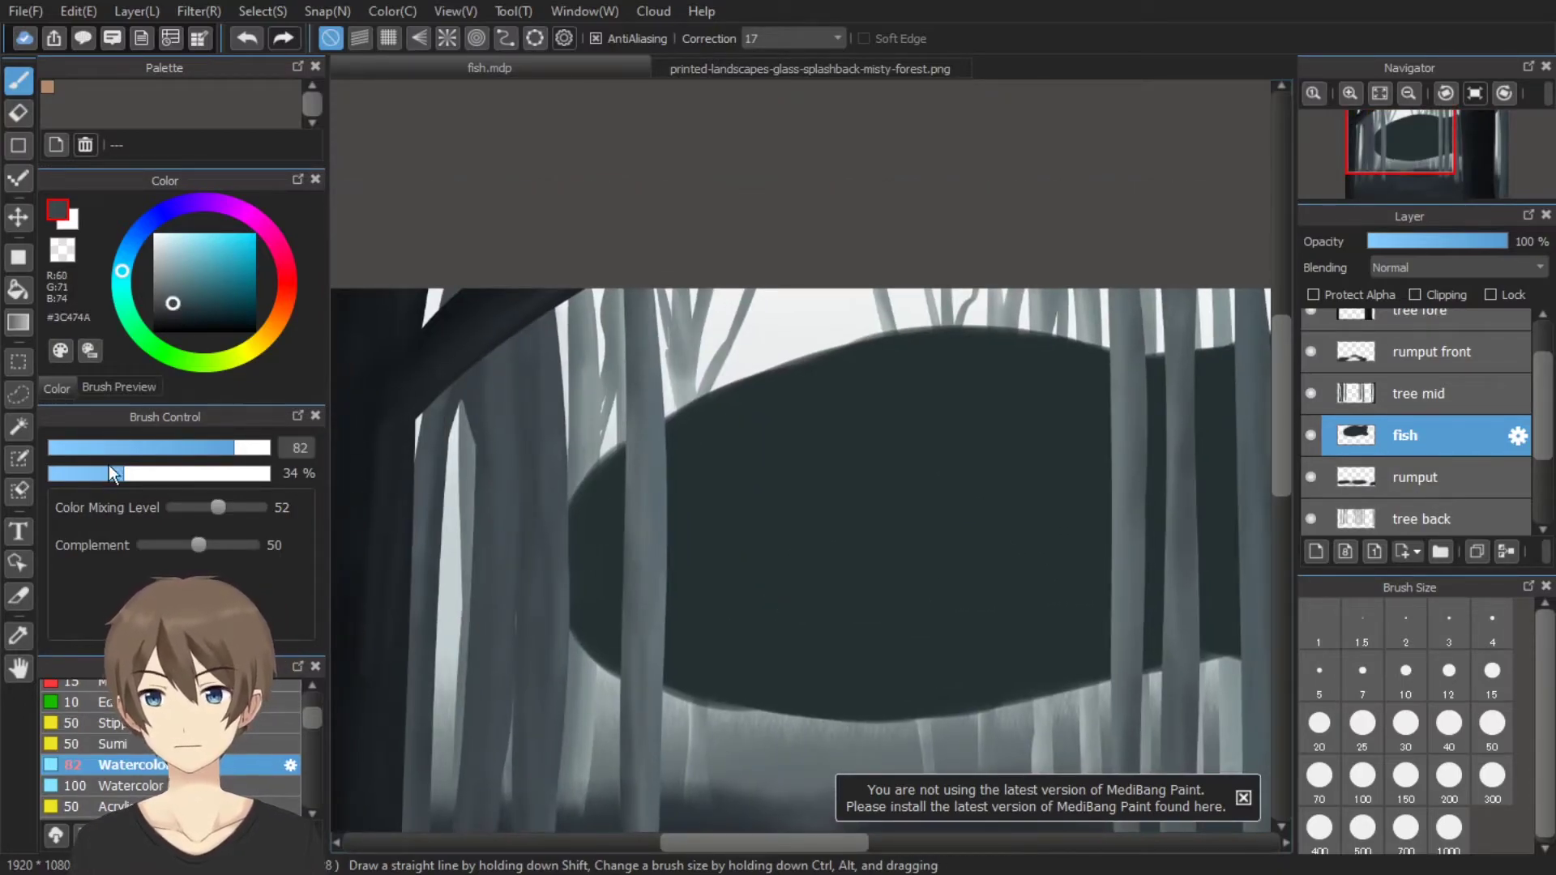
Lower brush opacity to 4% and shade the fish body with a darker tone
{"action": "left_click_drag", "start_coordinate": [122, 473], "coordinate": [53, 473]}
{"action": "scroll", "coordinate": [716, 404], "scroll_direction": "right", "scroll_amount": 4}
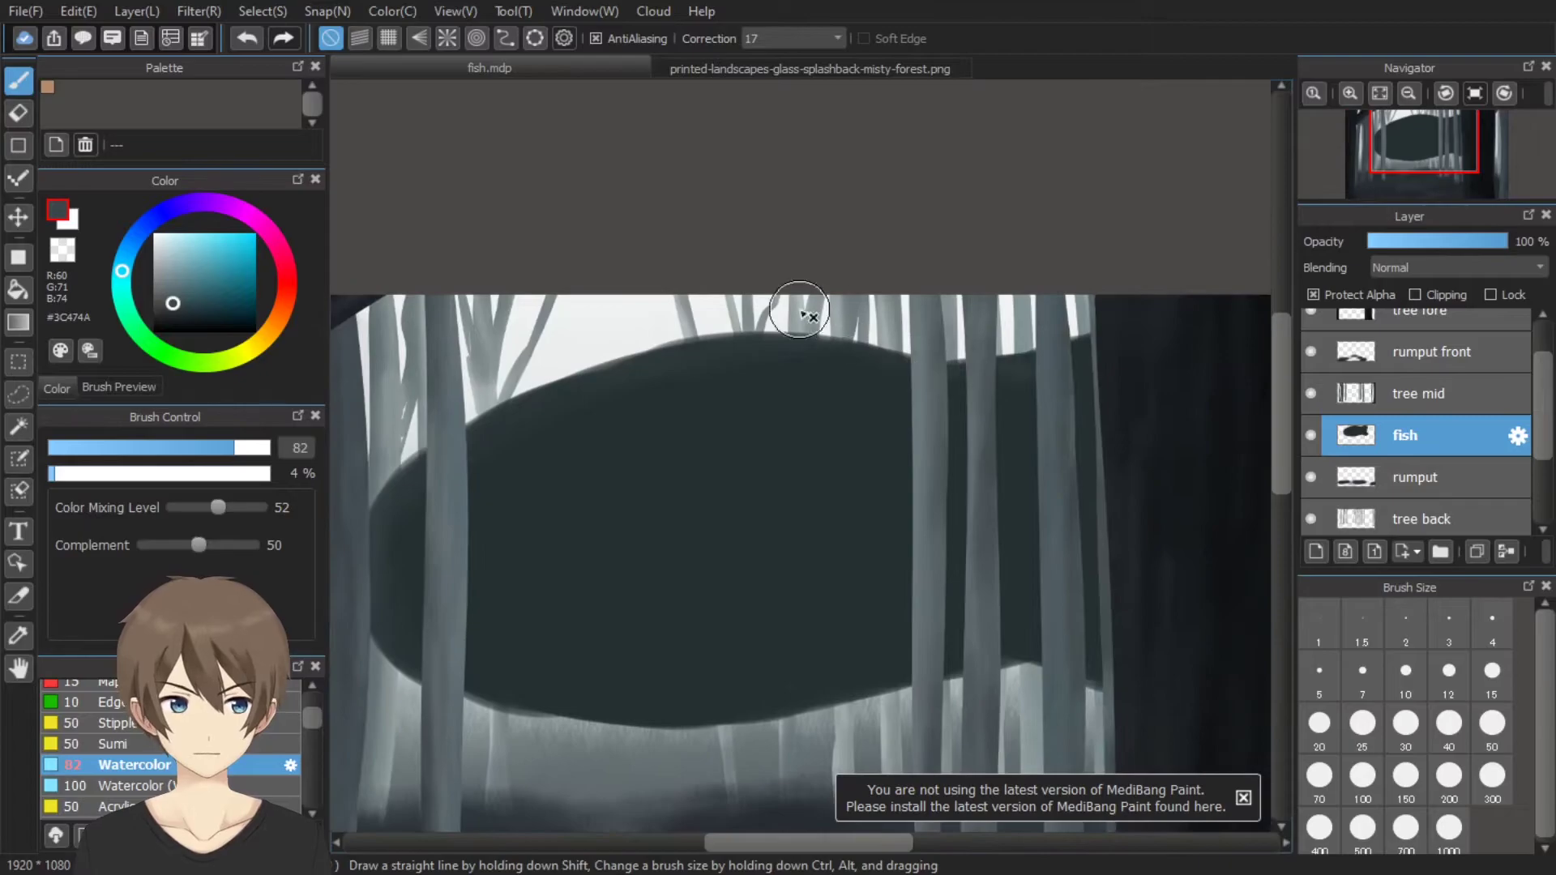
{"action": "scroll", "coordinate": [691, 470], "scroll_direction": "left", "scroll_amount": 5}
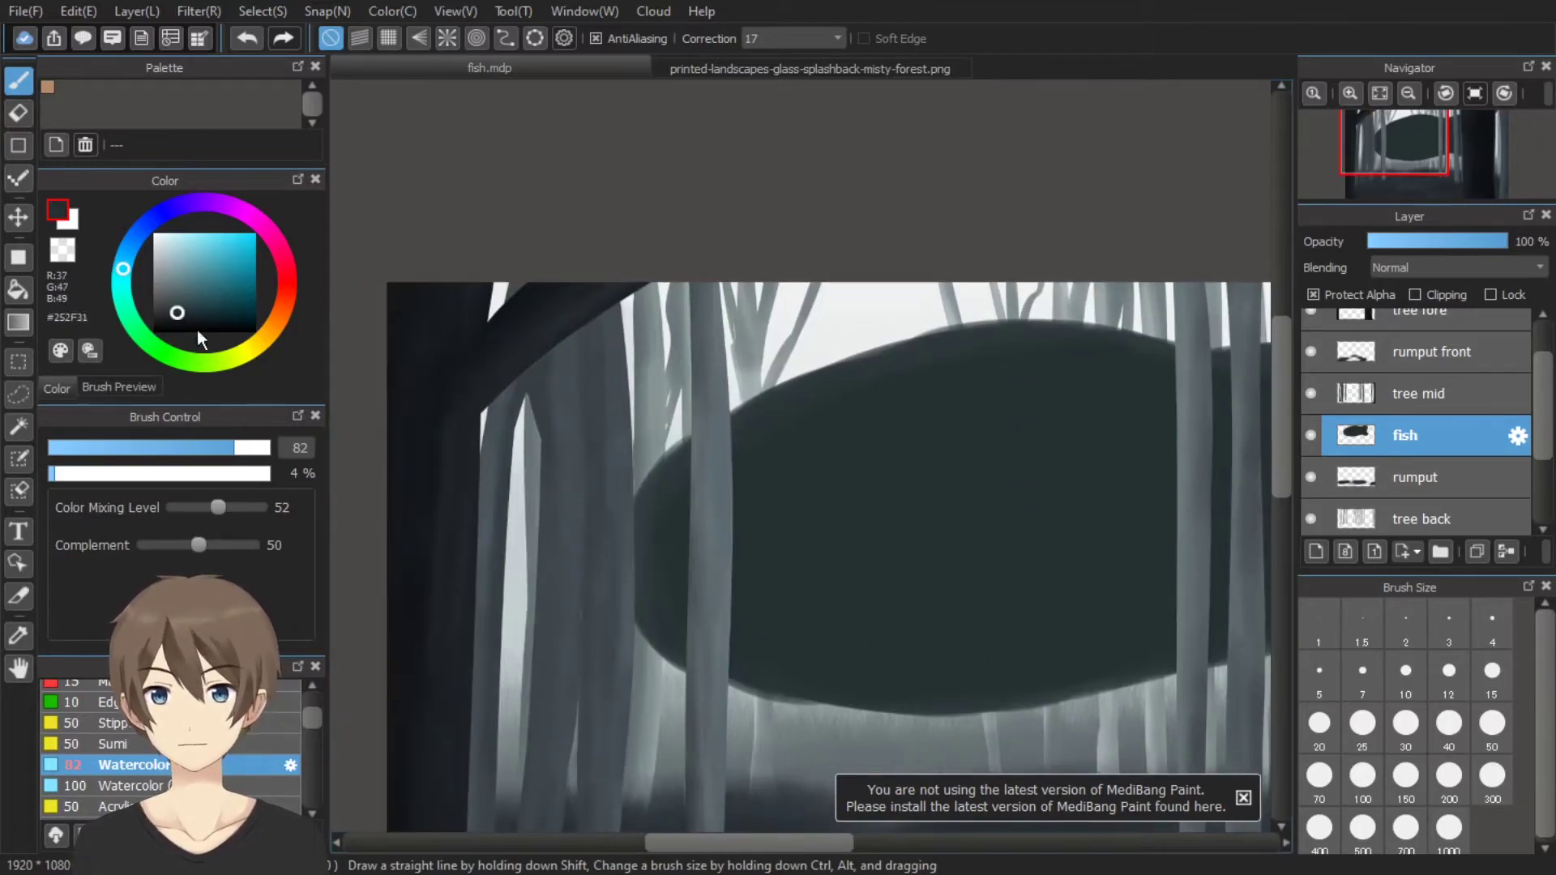
{"action": "scroll", "coordinate": [1095, 406], "scroll_direction": "right", "scroll_amount": 2}
{"action": "scroll", "coordinate": [1094, 406], "scroll_direction": "right", "scroll_amount": 3}
{"action": "left_click_drag", "start_coordinate": [778, 624], "coordinate": [763, 631]}
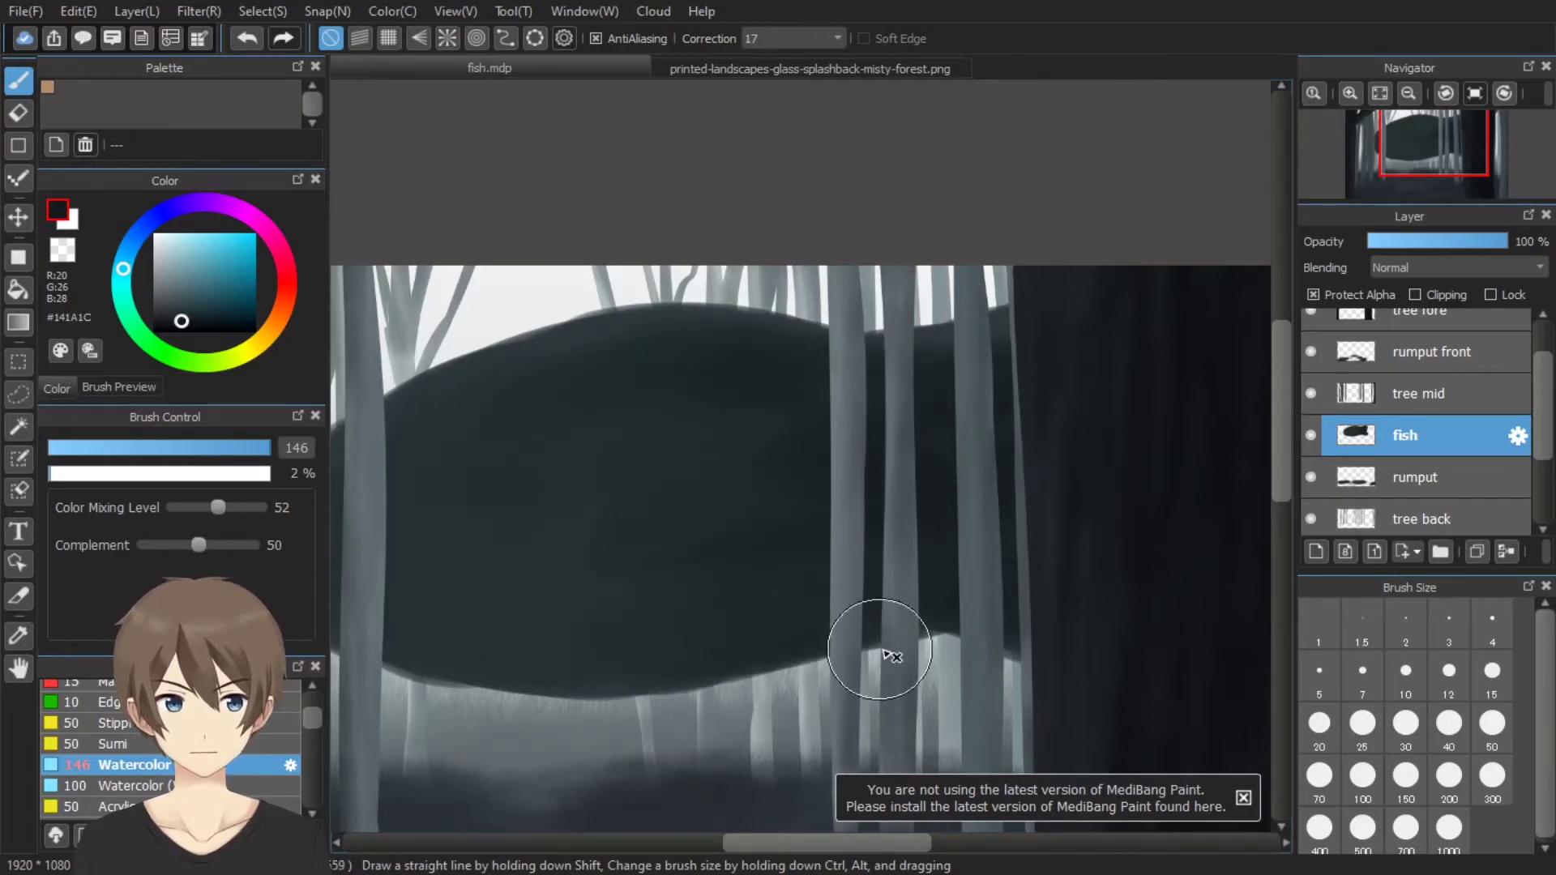
{"action": "scroll", "coordinate": [875, 424], "scroll_direction": "left", "scroll_amount": 3}
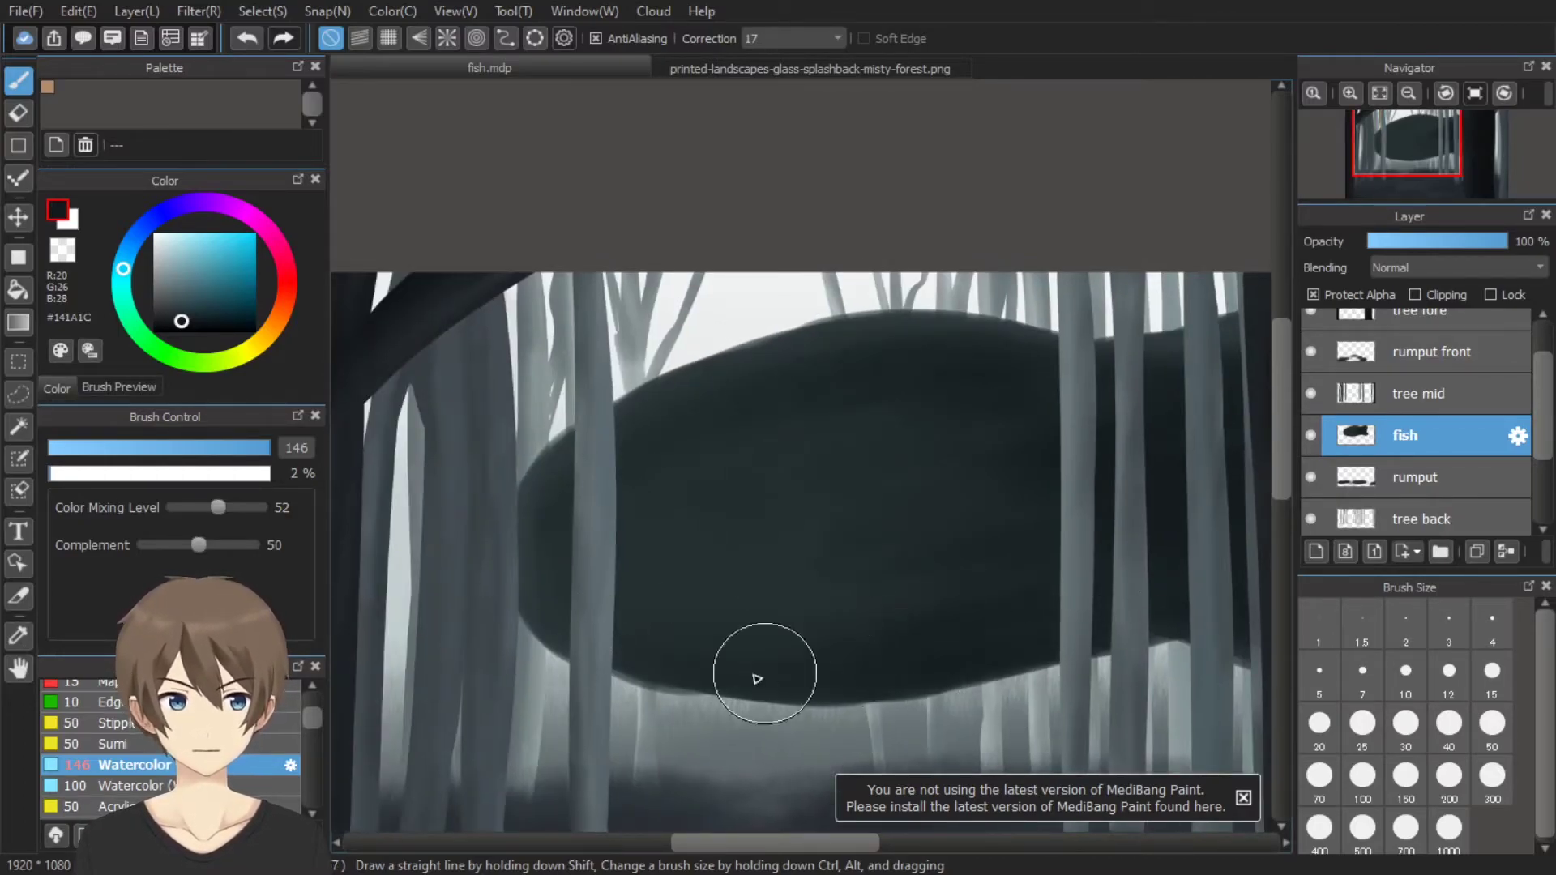
{"action": "scroll", "coordinate": [618, 480], "scroll_direction": "down", "scroll_amount": 2}
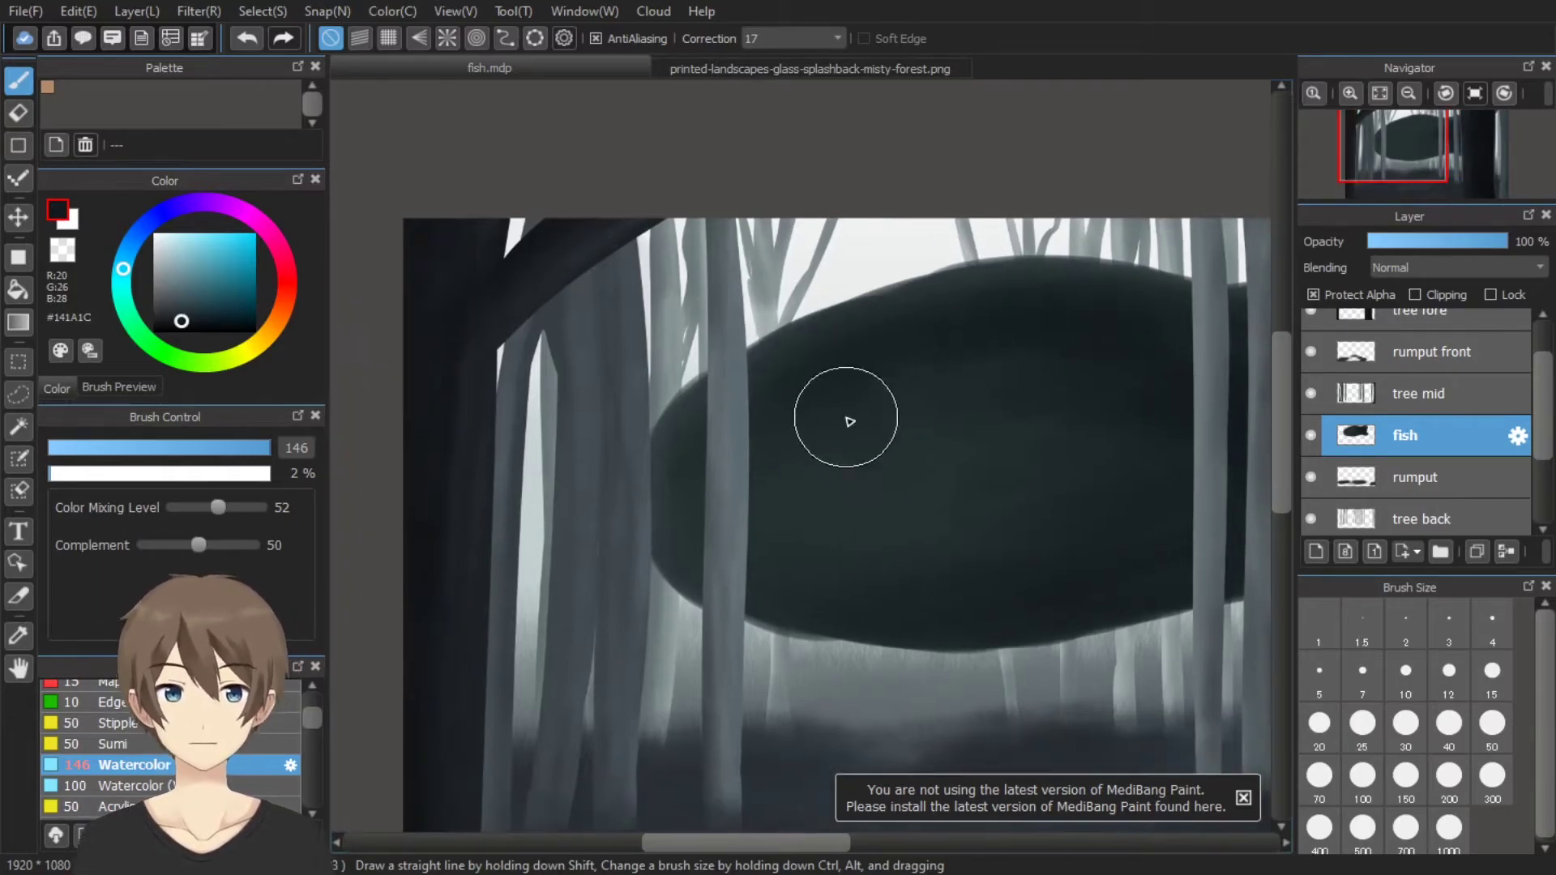
{"action": "scroll", "coordinate": [653, 459], "scroll_direction": "up", "scroll_amount": 4}
Switch to the b brush at full opacity and compare against the misty forest reference
{"action": "scroll", "coordinate": [293, 713], "scroll_direction": "up", "scroll_amount": 2}
{"action": "left_click", "coordinate": [276, 712]}
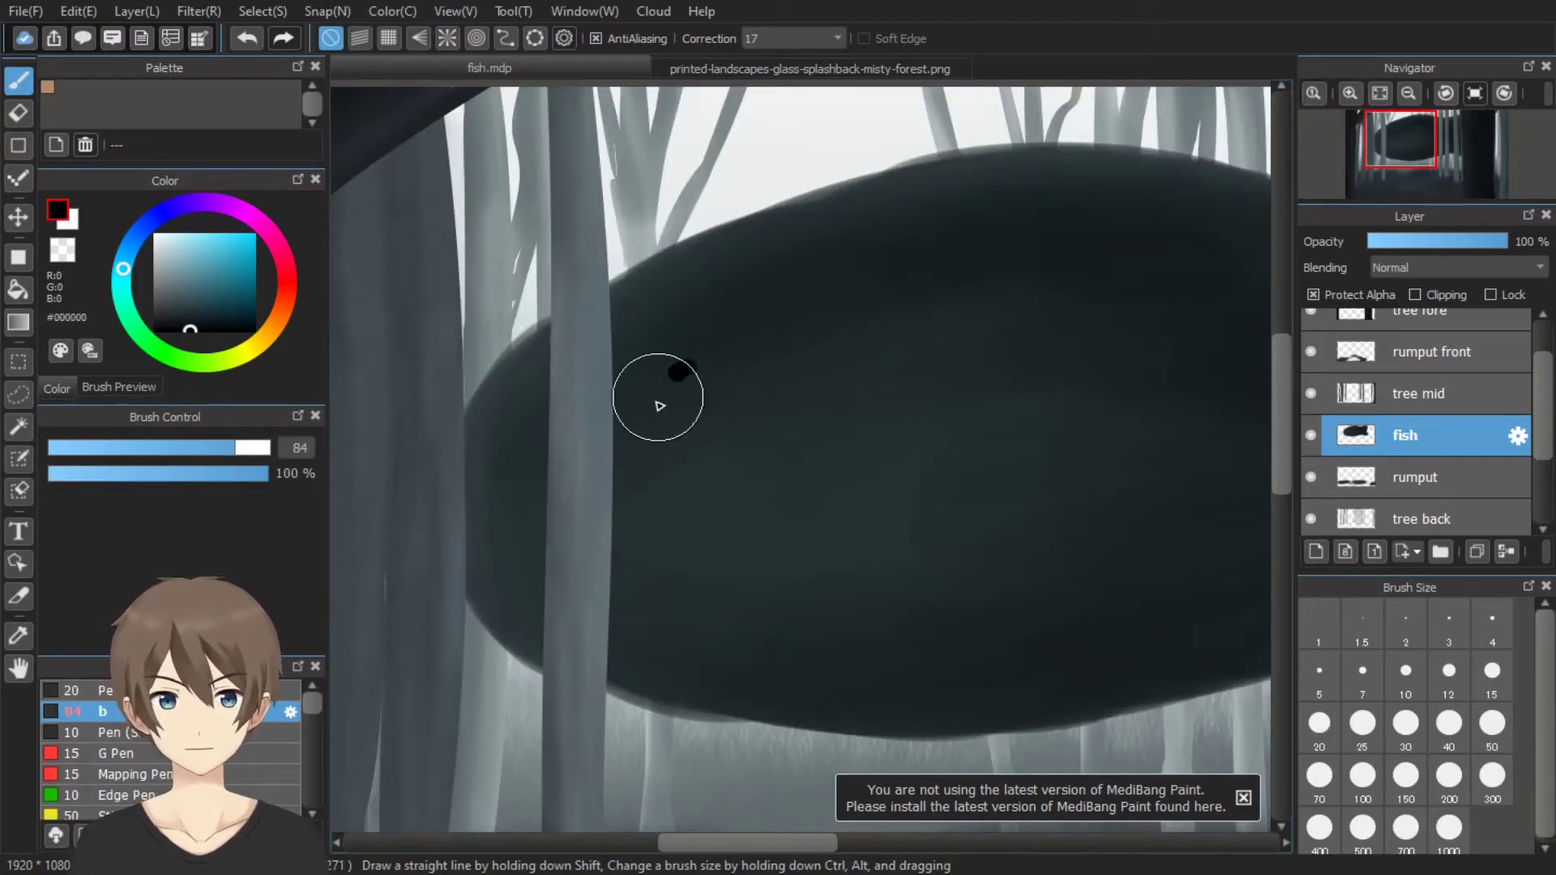
{"action": "key", "text": "ctrl+Tab"}
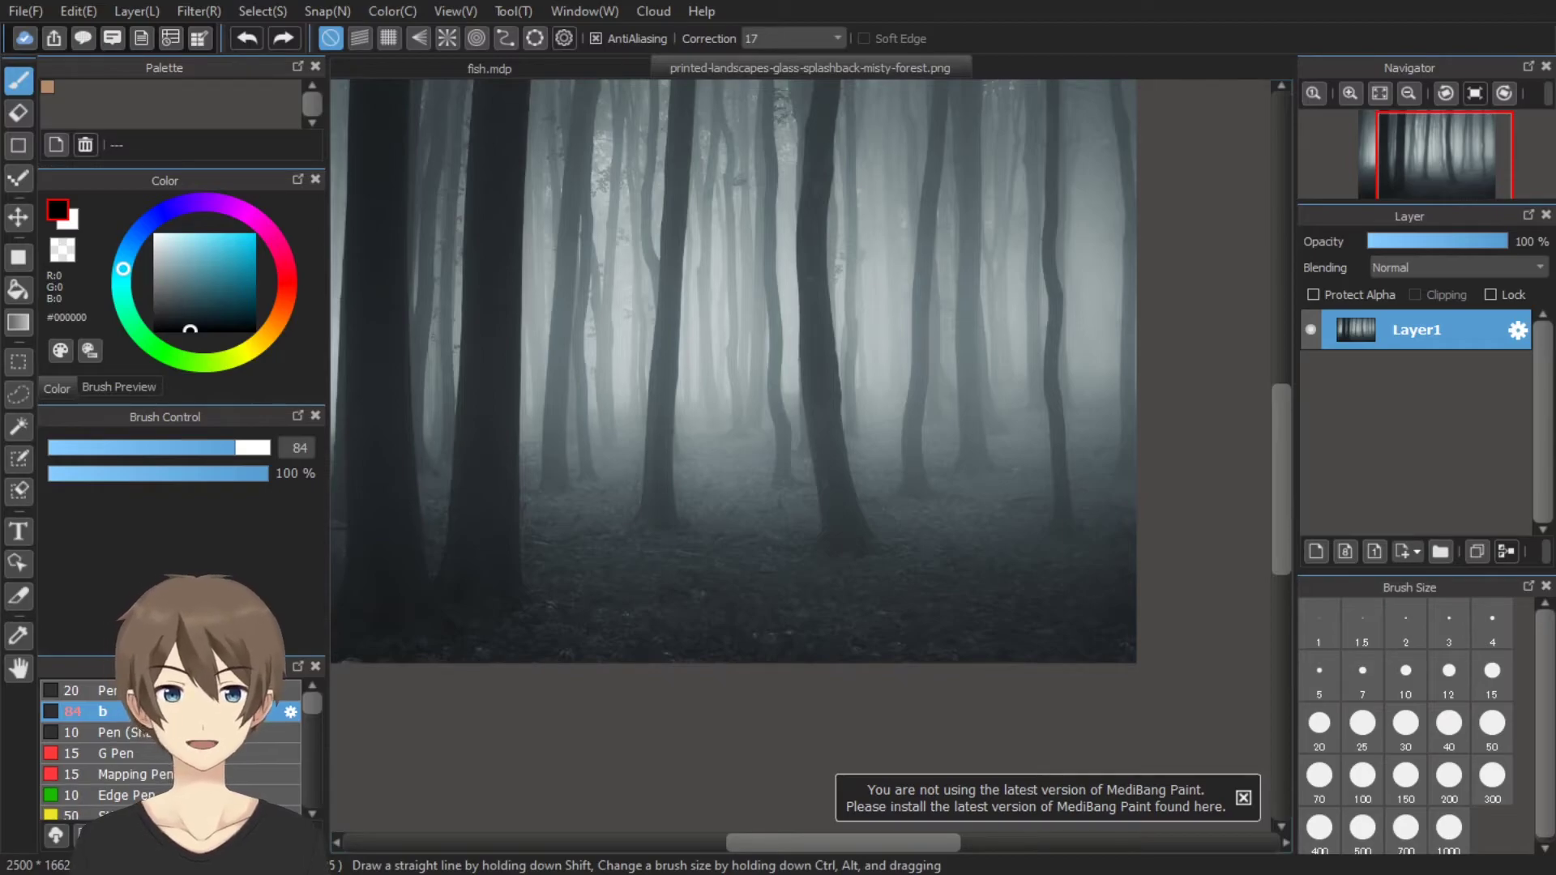
{"action": "key", "text": "ctrl+Tab"}
{"action": "scroll", "coordinate": [718, 417], "scroll_direction": "up", "scroll_amount": 2}
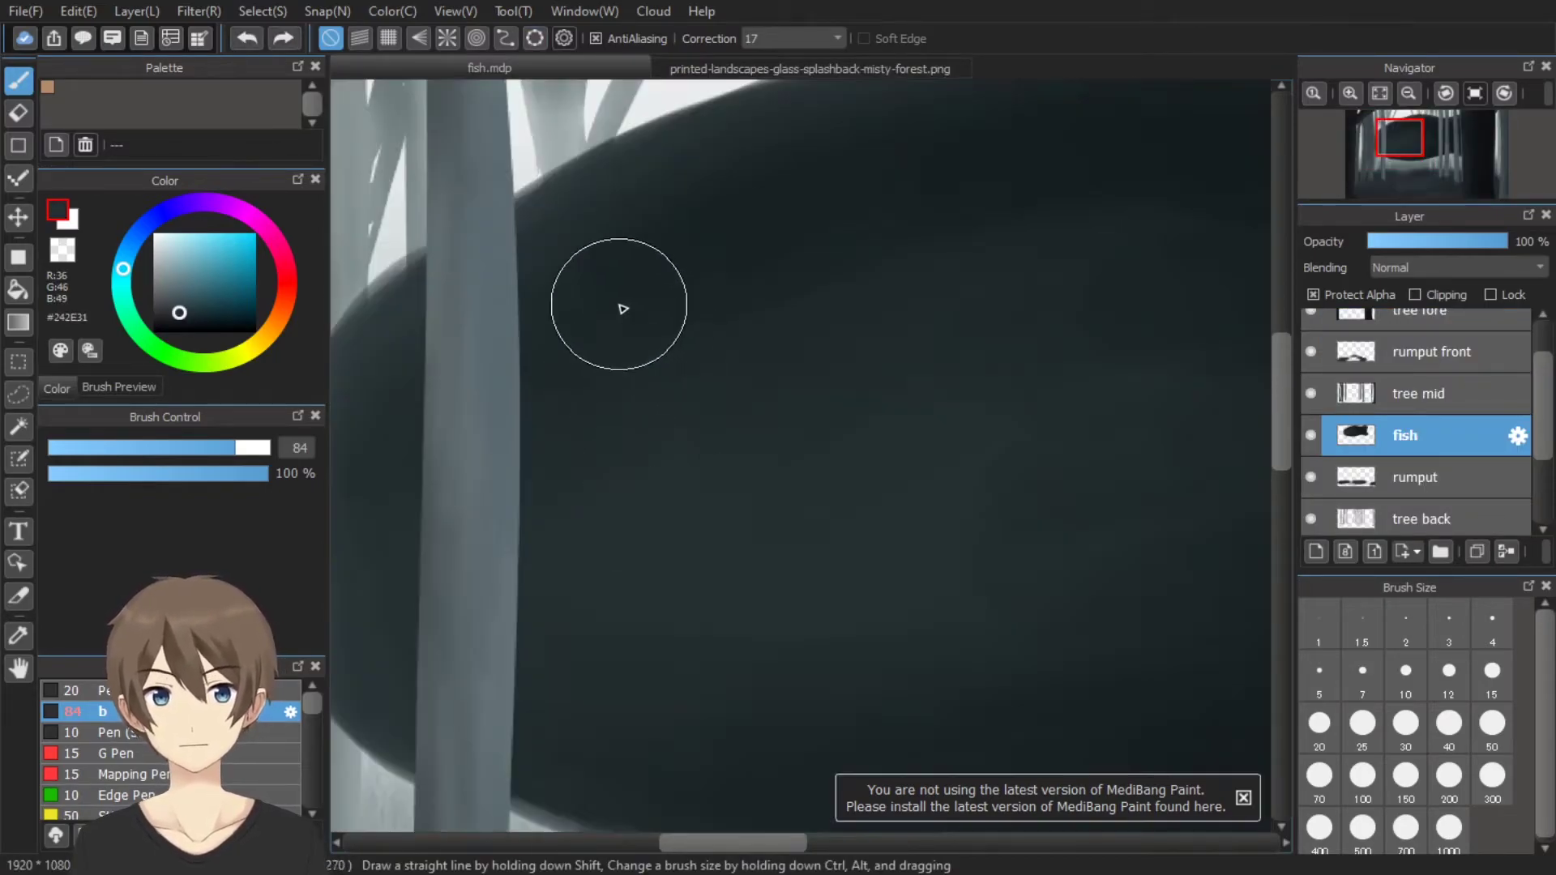
Paint the fish's yellow eye with a black pupil and white highlight
{"action": "left_click_drag", "start_coordinate": [760, 360], "coordinate": [758, 349]}
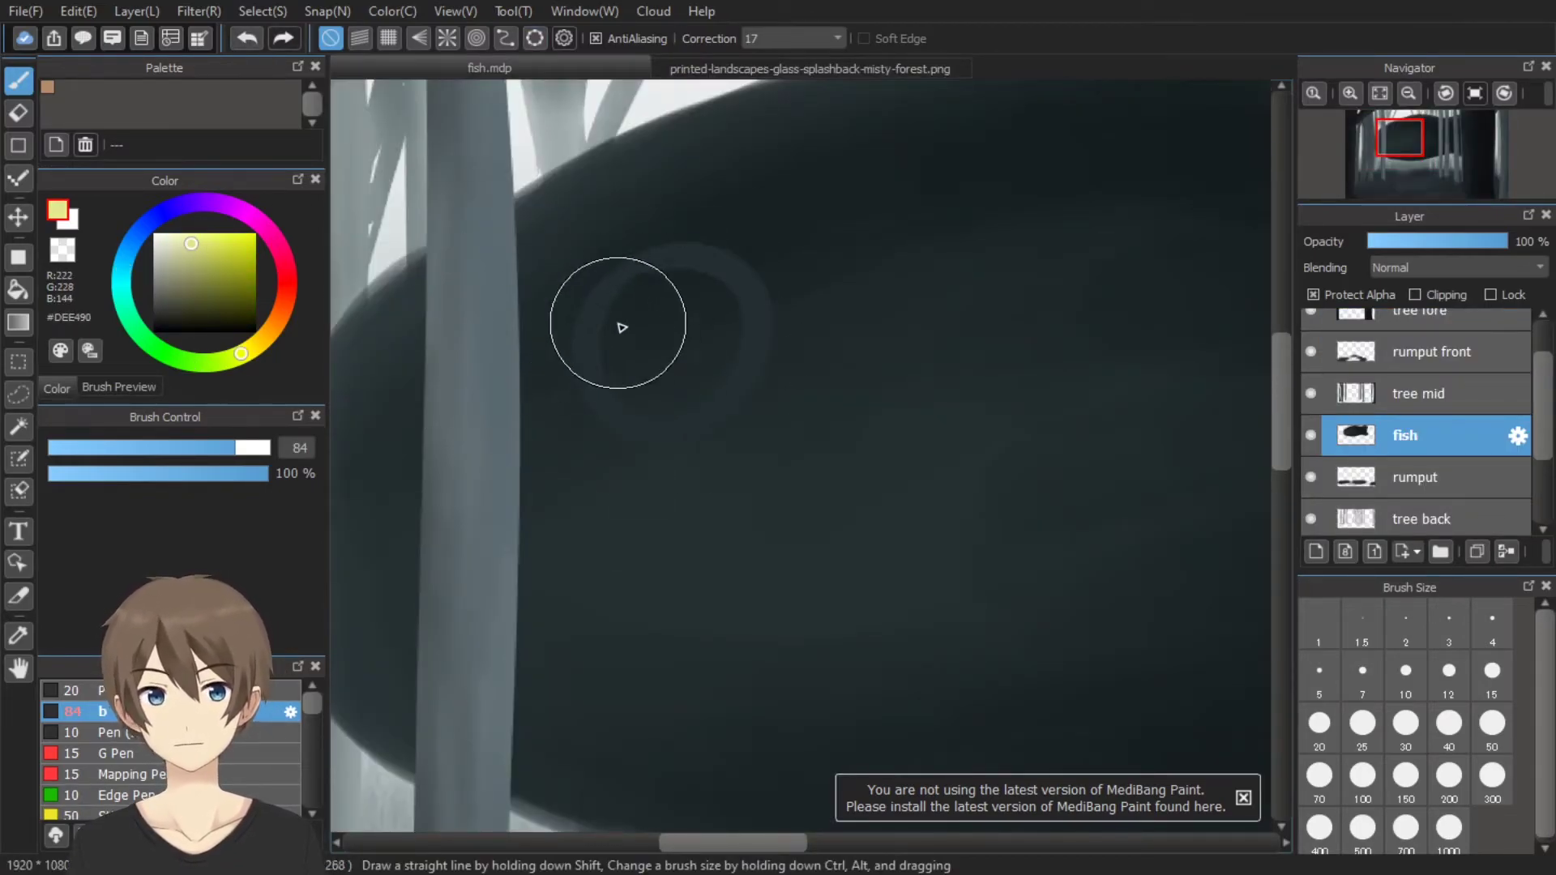
{"action": "mouse_move", "coordinate": [622, 327]}
{"action": "left_mouse_down"}
{"action": "mouse_move", "coordinate": [694, 299]}
{"action": "mouse_move", "coordinate": [608, 330]}
{"action": "mouse_move", "coordinate": [608, 347]}
{"action": "mouse_move", "coordinate": [646, 267]}
{"action": "mouse_move", "coordinate": [591, 365]}
{"action": "mouse_move", "coordinate": [733, 375]}
{"action": "mouse_move", "coordinate": [711, 264]}
{"action": "mouse_move", "coordinate": [740, 305]}
{"action": "mouse_move", "coordinate": [673, 340]}
{"action": "left_mouse_up"}
{"action": "left_click", "coordinate": [642, 313]}
{"action": "scroll", "coordinate": [823, 512], "scroll_direction": "down", "scroll_amount": 3}
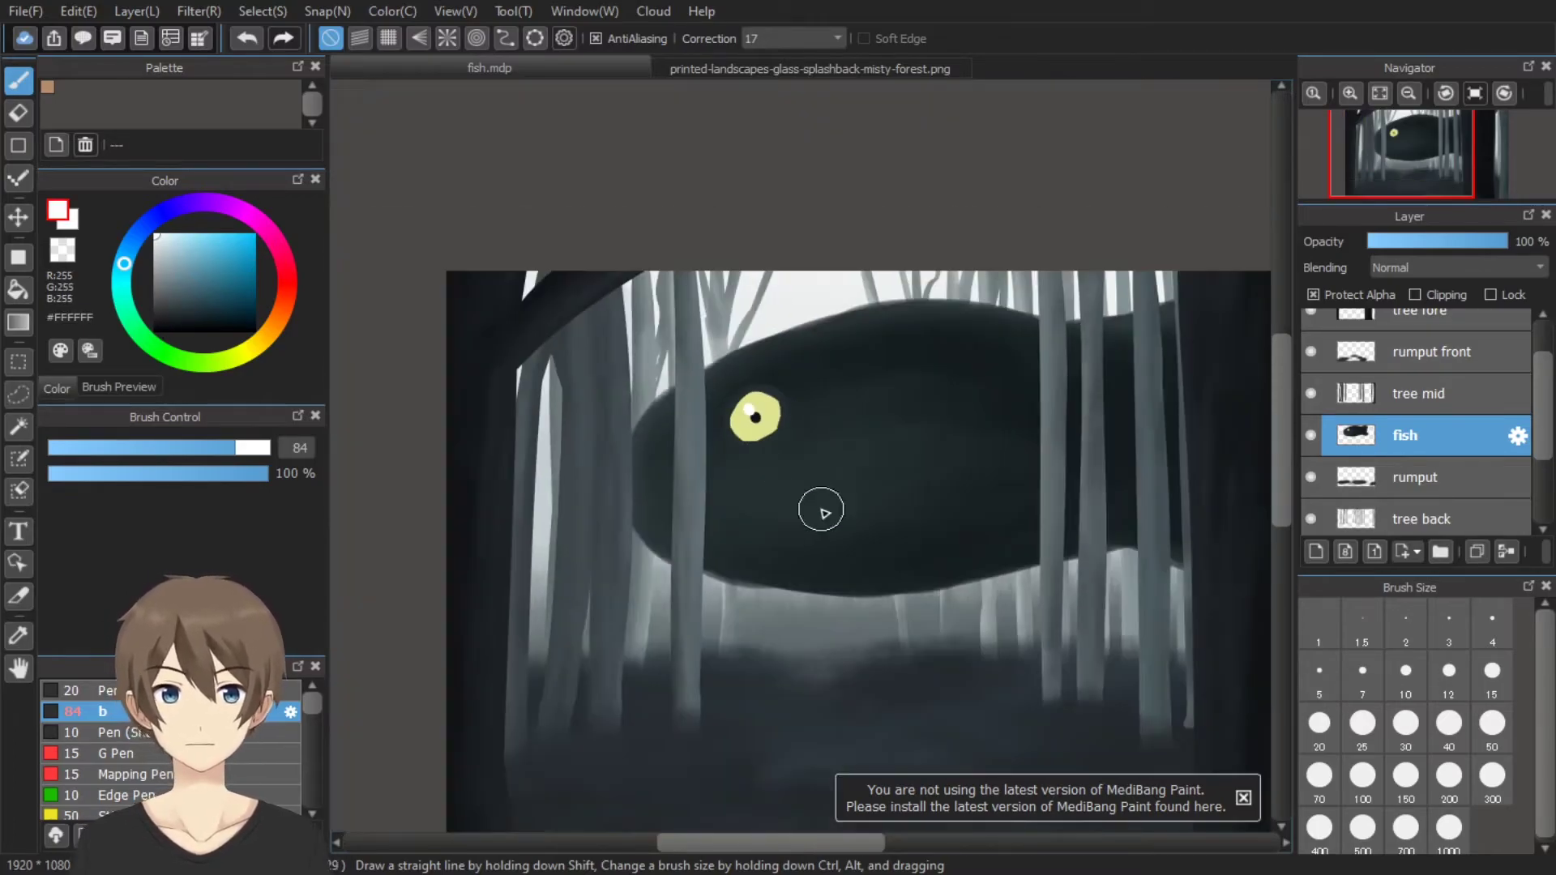
{"action": "scroll", "coordinate": [821, 511], "scroll_direction": "up", "scroll_amount": 1}
{"action": "scroll", "coordinate": [714, 410], "scroll_direction": "up", "scroll_amount": 3}
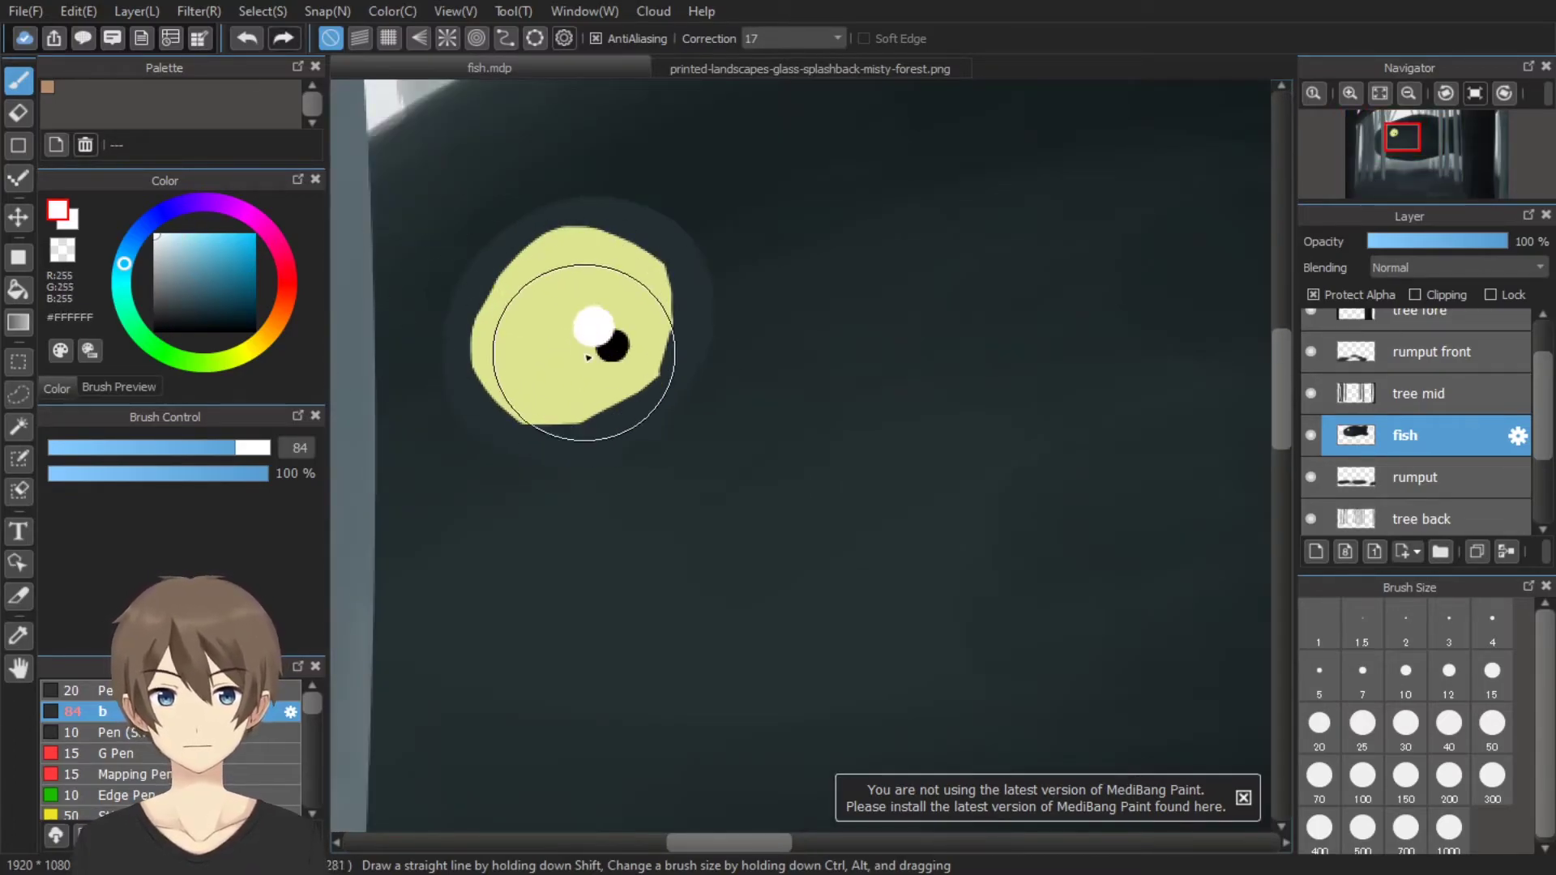
{"action": "scroll", "coordinate": [584, 353], "scroll_direction": "down", "scroll_amount": 3}
{"action": "scroll", "coordinate": [716, 514], "scroll_direction": "up", "scroll_amount": 3}
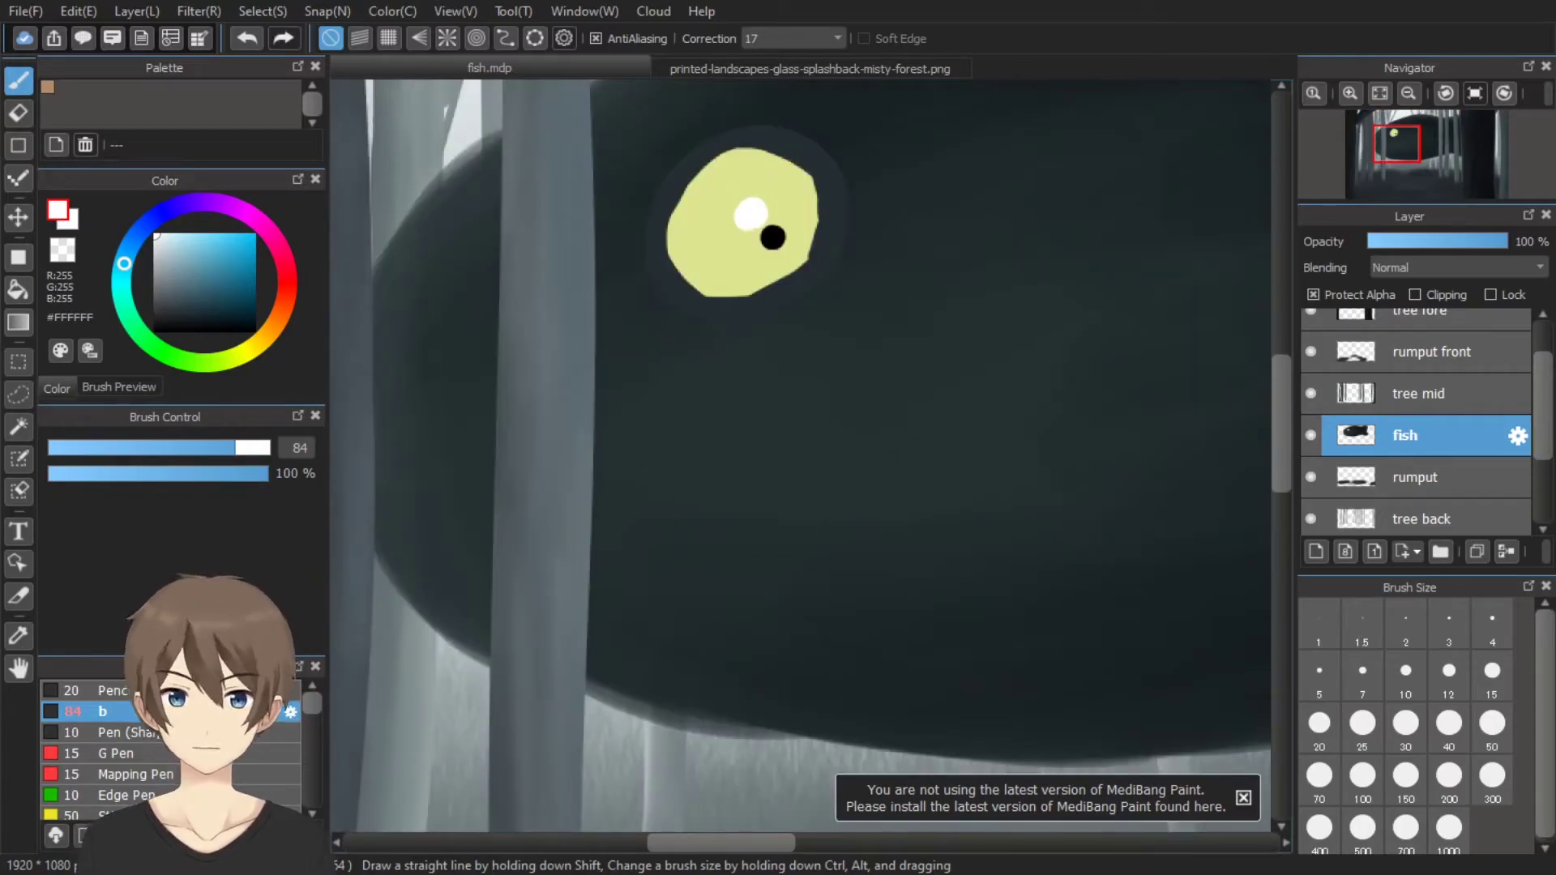
Choose a dark shading colour with the Watercolor brush
{"action": "left_click", "coordinate": [883, 409], "text": "alt"}
{"action": "scroll", "coordinate": [243, 746], "scroll_direction": "down", "scroll_amount": 2}
{"action": "left_click", "coordinate": [256, 768]}
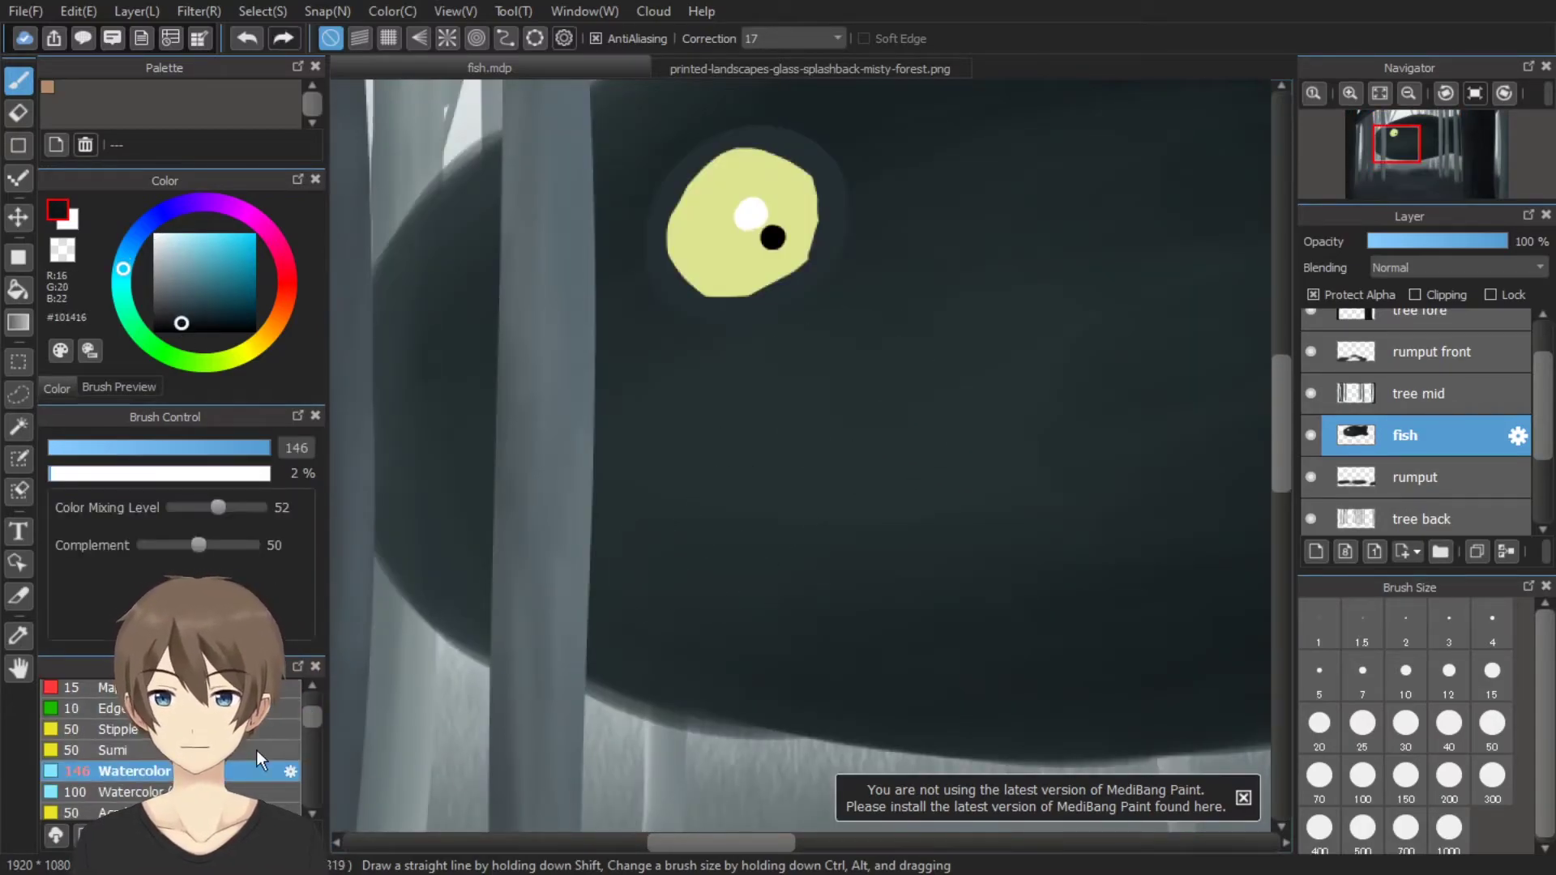
{"action": "scroll", "coordinate": [729, 283], "scroll_direction": "up", "scroll_amount": 1}
{"action": "scroll", "coordinate": [729, 278], "scroll_direction": "down", "scroll_amount": 3}
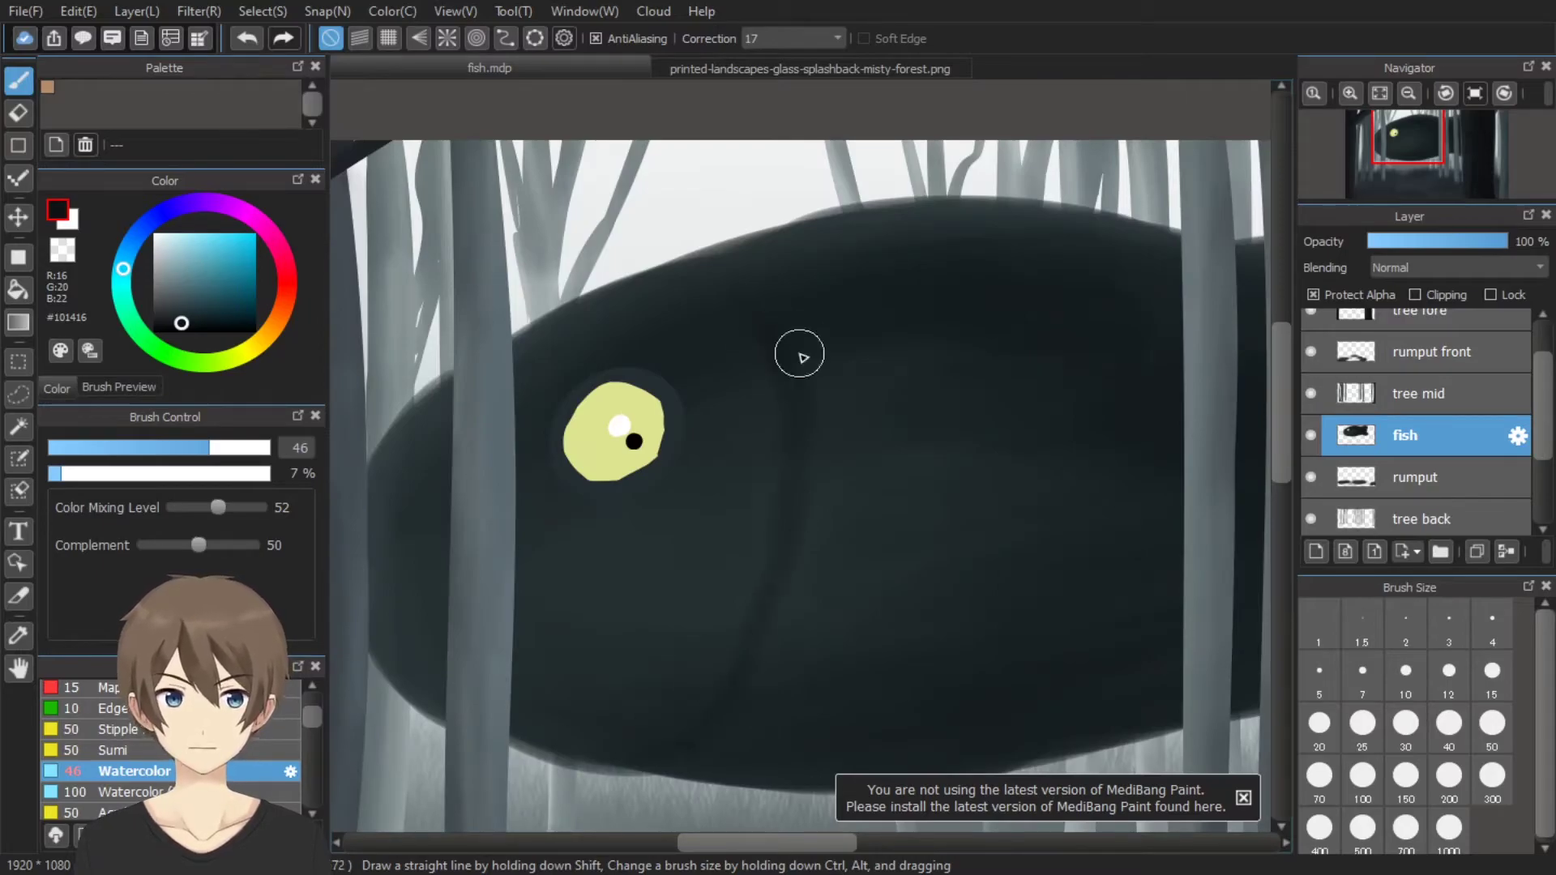
Pick a near-black and draw a dark fin shape on the fish's side
{"action": "left_click_drag", "start_coordinate": [365, 646], "coordinate": [462, 608]}
{"action": "mouse_move", "coordinate": [517, 680]}
{"action": "left_mouse_down"}
{"action": "mouse_move", "coordinate": [555, 614]}
{"action": "mouse_move", "coordinate": [540, 648]}
{"action": "left_mouse_up"}
{"action": "left_click", "coordinate": [514, 518], "text": "alt"}
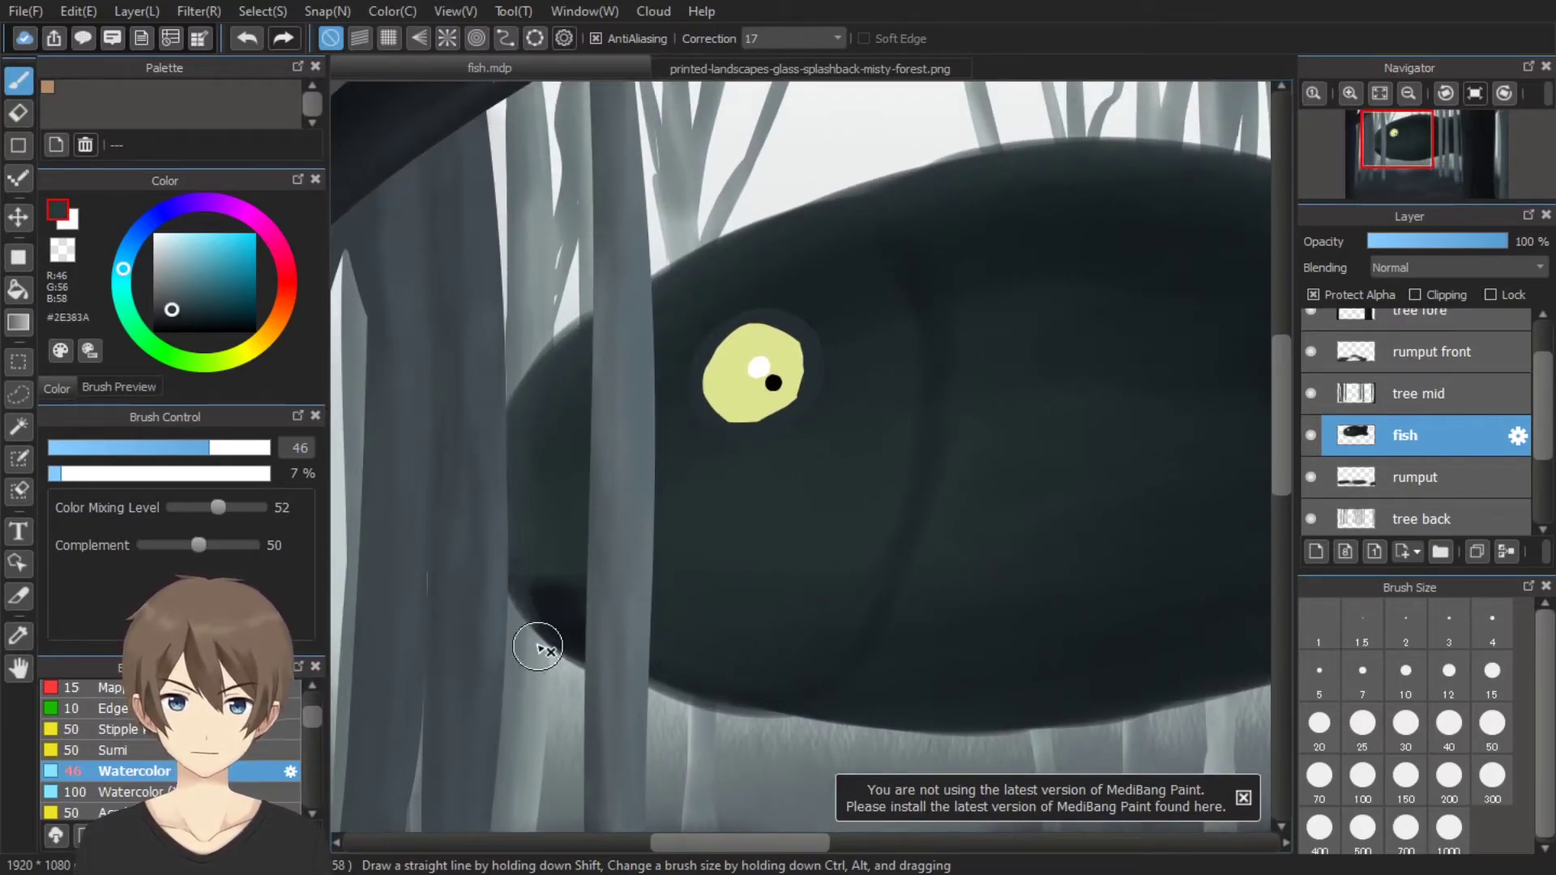
{"action": "mouse_move", "coordinate": [646, 693]}
{"action": "left_mouse_down"}
{"action": "mouse_move", "coordinate": [771, 545]}
{"action": "mouse_move", "coordinate": [636, 445]}
{"action": "left_mouse_up"}
{"action": "left_click", "coordinate": [636, 445], "text": "alt"}
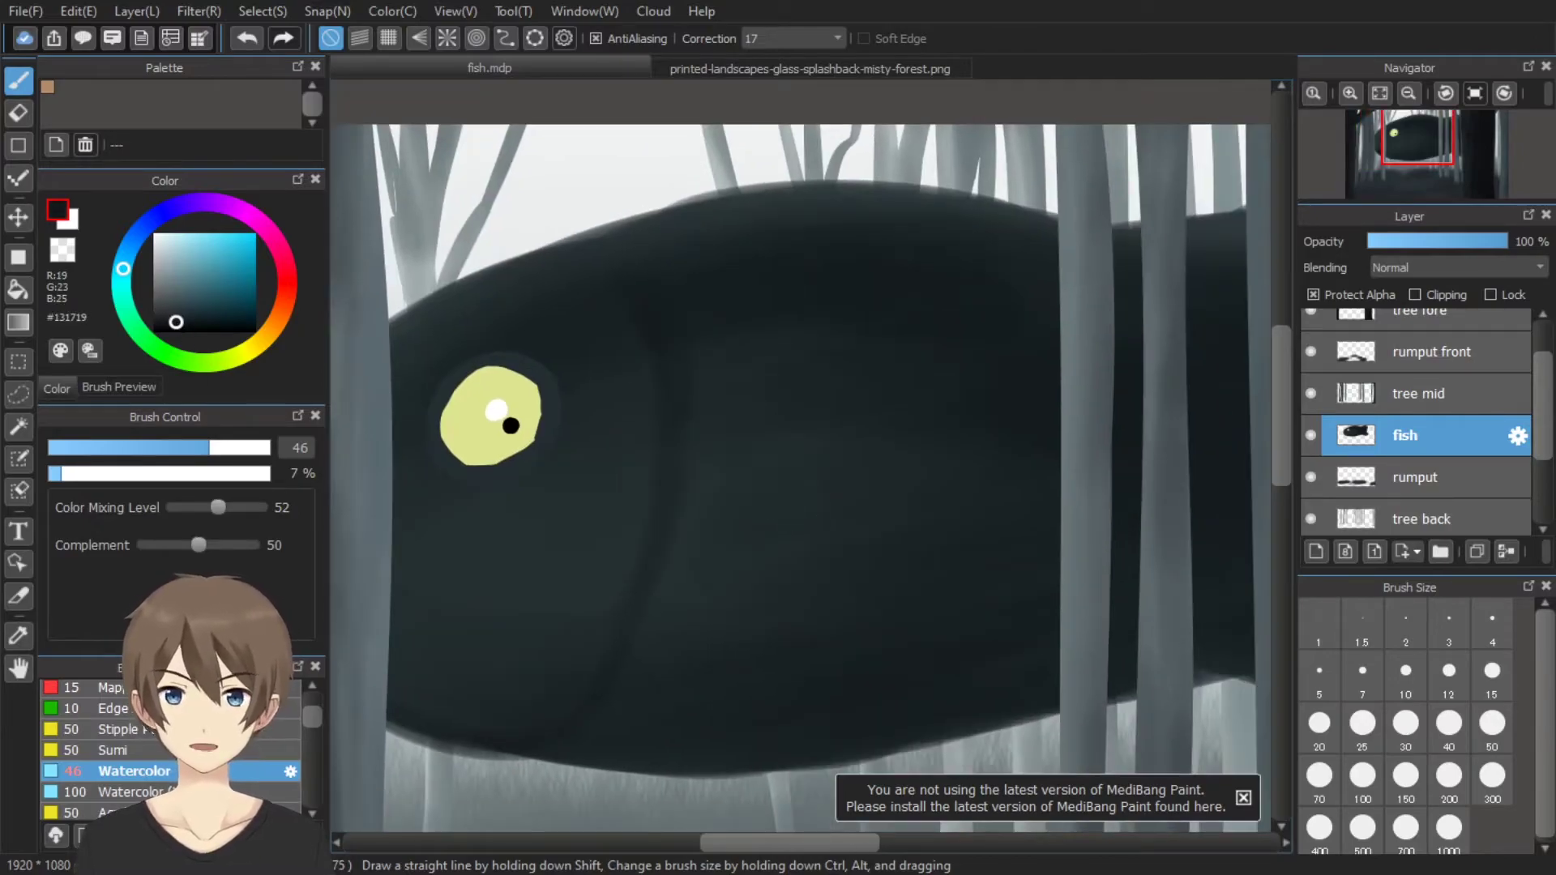
{"action": "left_click", "coordinate": [178, 319]}
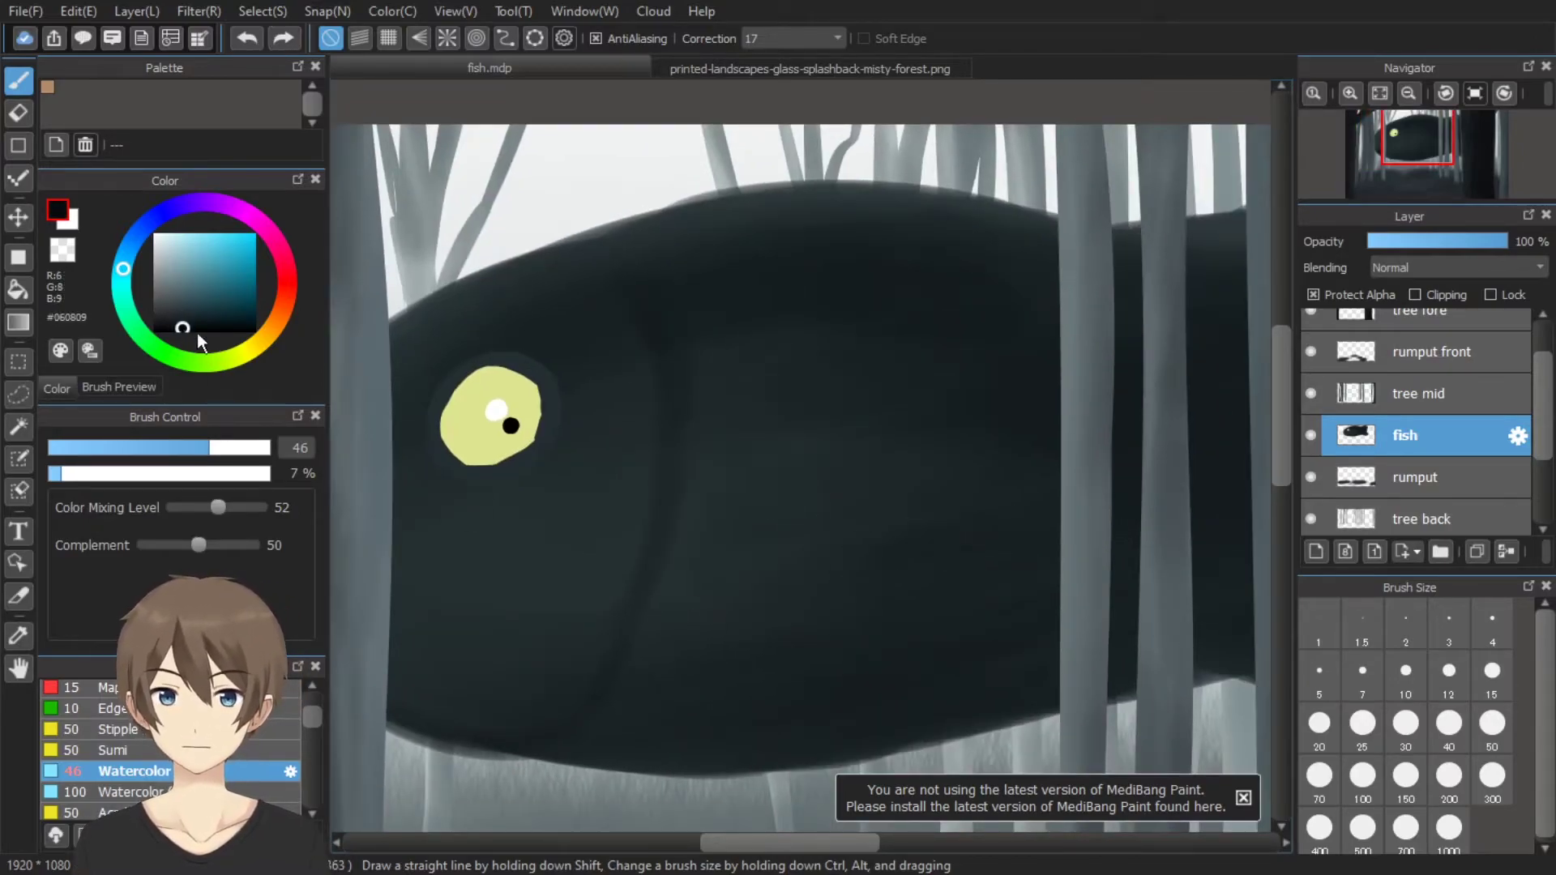
{"action": "mouse_move", "coordinate": [1019, 531]}
{"action": "left_mouse_down"}
{"action": "mouse_move", "coordinate": [824, 525]}
{"action": "mouse_move", "coordinate": [844, 648]}
{"action": "left_mouse_up"}
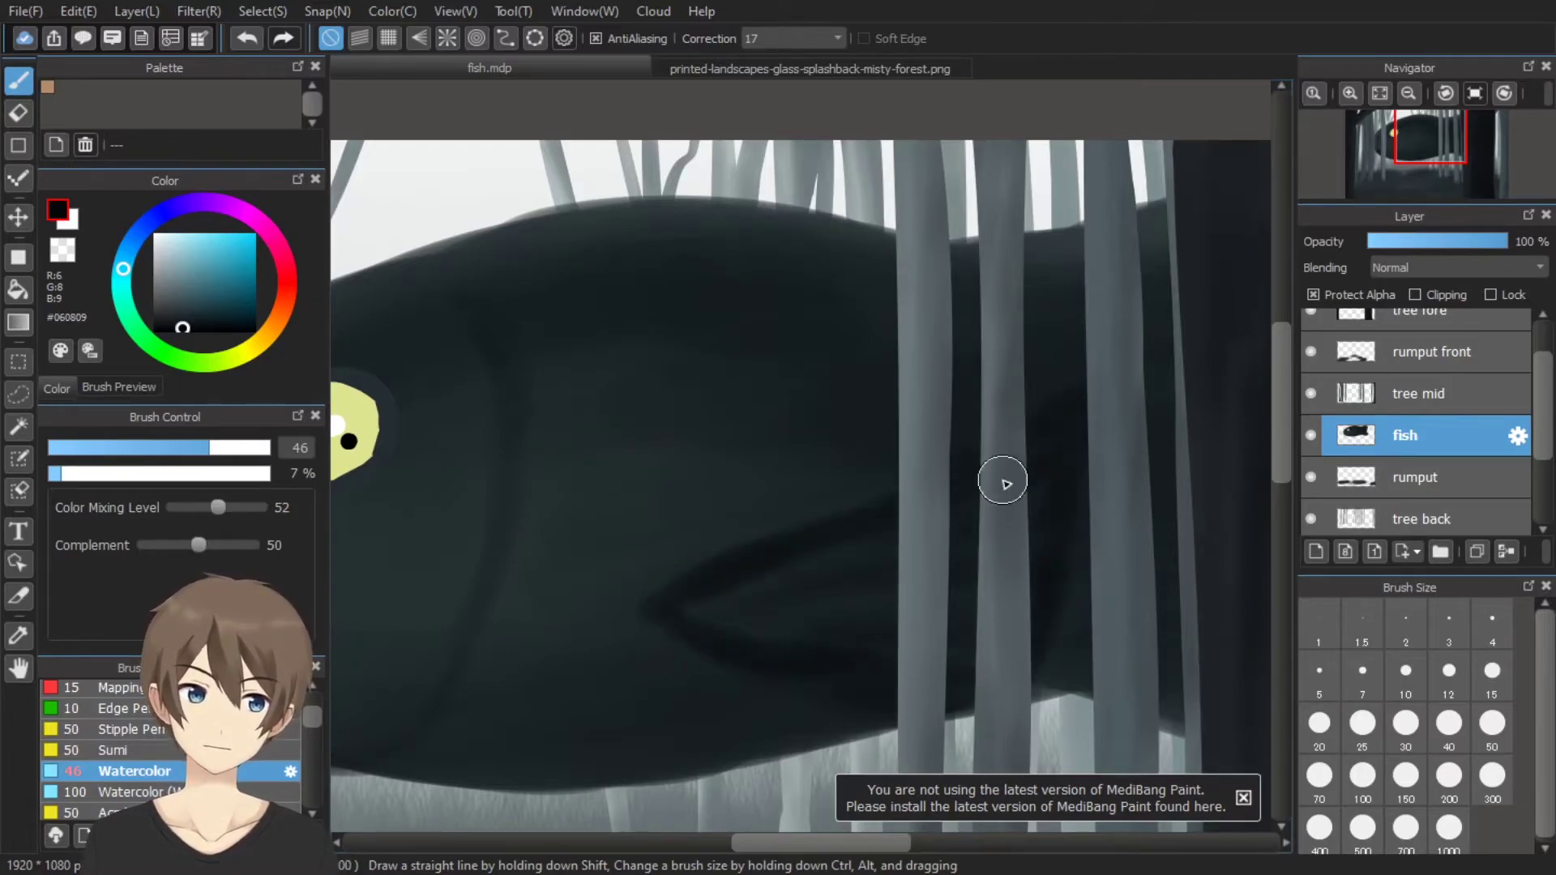
Darken the fish's top edge where it overlaps the tree bases
{"action": "left_click_drag", "start_coordinate": [537, 249], "coordinate": [483, 435]}
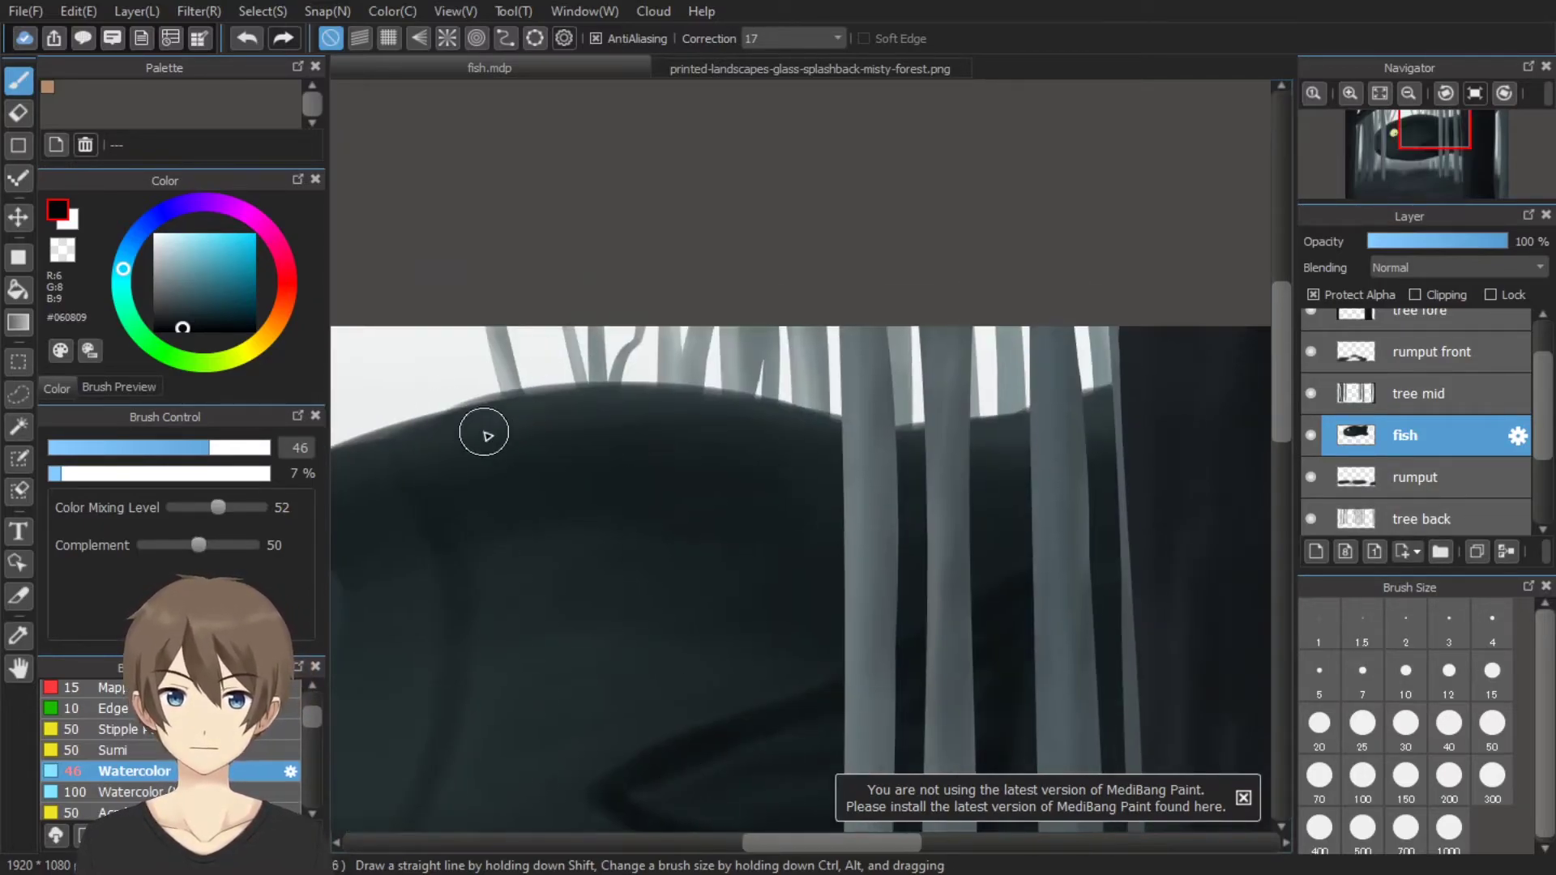
{"action": "mouse_move", "coordinate": [640, 335]}
{"action": "left_mouse_down"}
{"action": "mouse_move", "coordinate": [624, 390]}
{"action": "mouse_move", "coordinate": [827, 427]}
{"action": "left_mouse_up"}
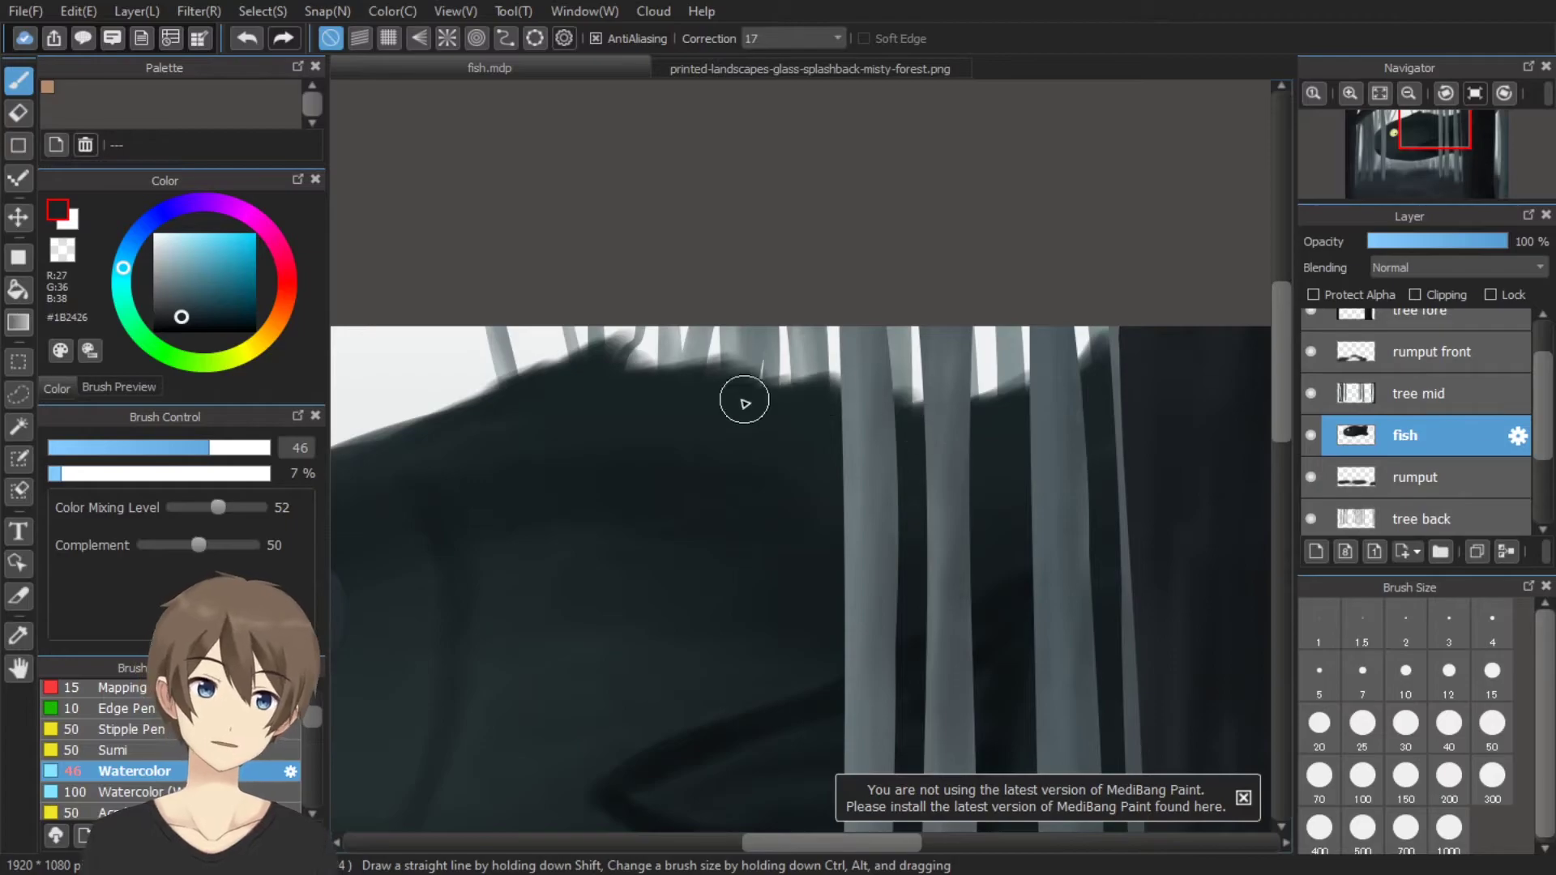
{"action": "scroll", "coordinate": [744, 403], "scroll_direction": "down", "scroll_amount": 3}
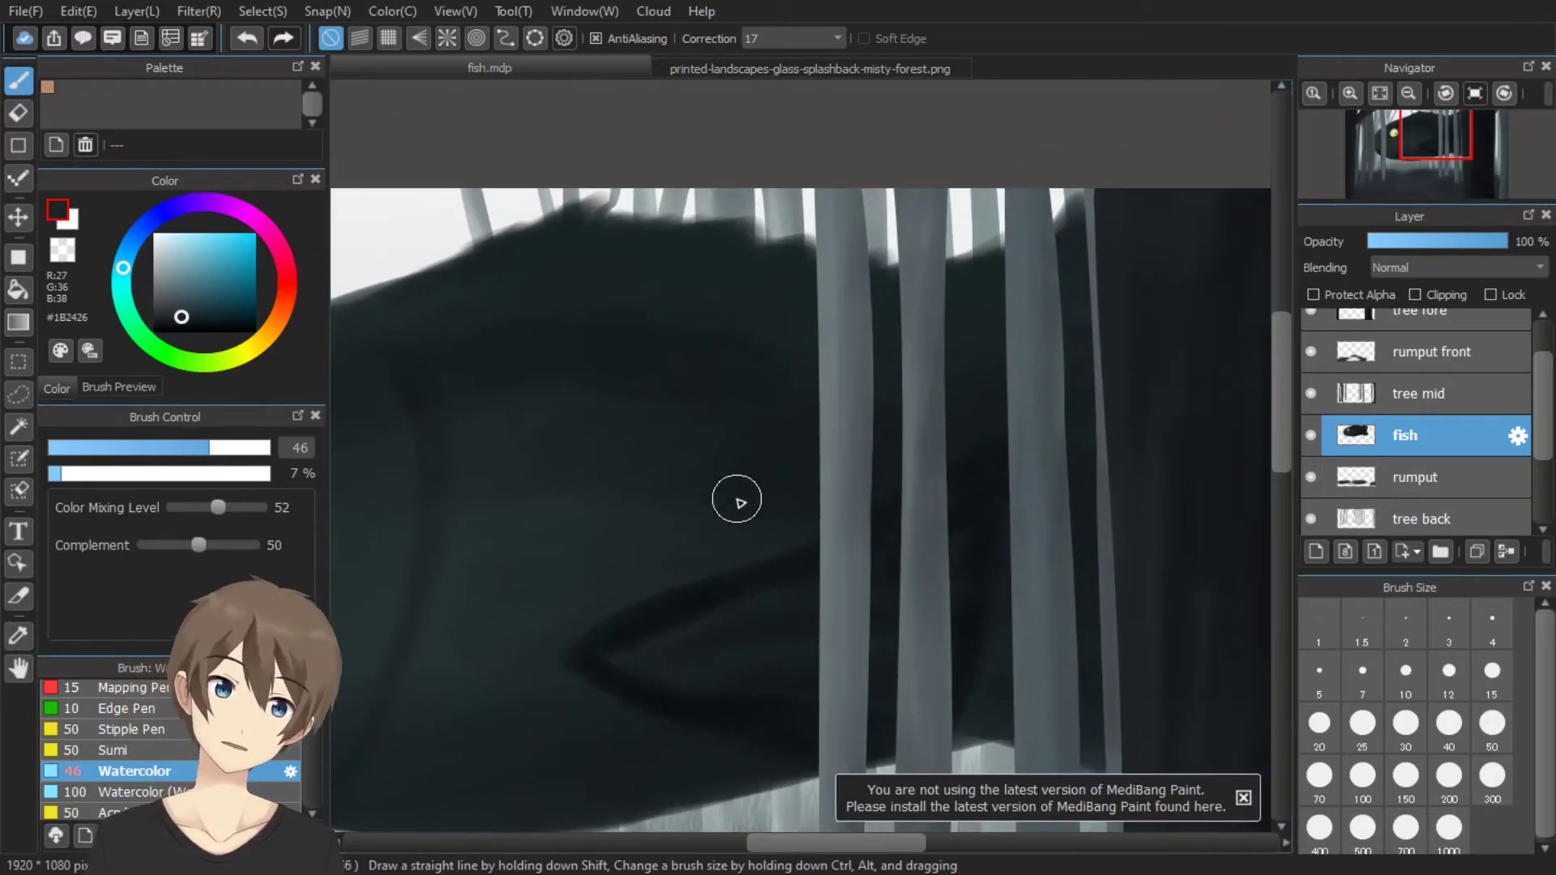
{"action": "left_click_drag", "start_coordinate": [737, 499], "coordinate": [836, 471]}
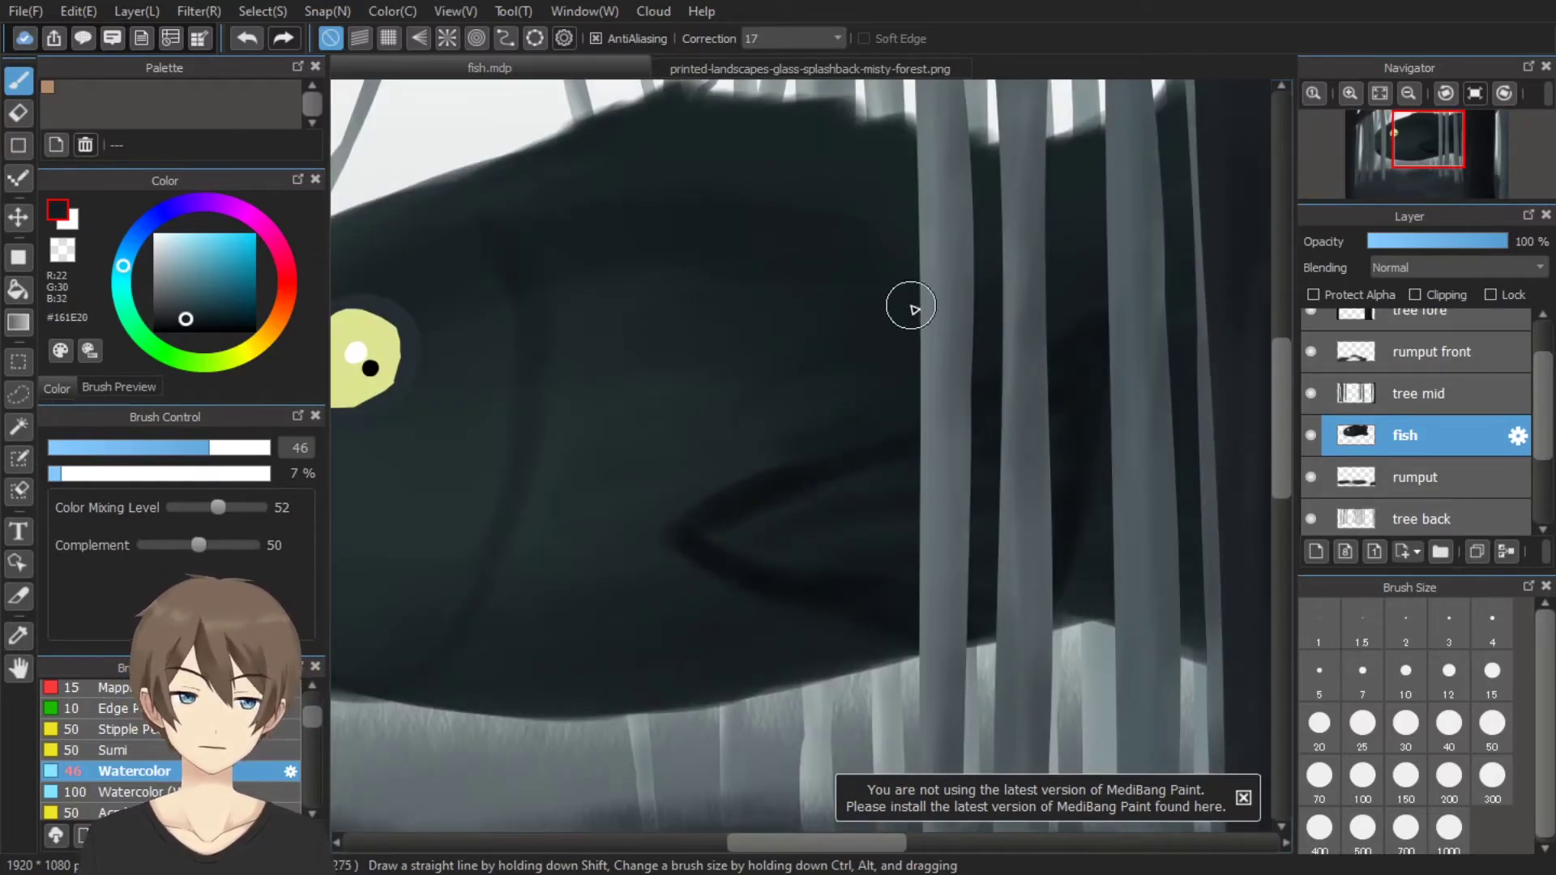
{"action": "left_click_drag", "start_coordinate": [760, 430], "coordinate": [853, 483]}
Switch to the b pen brush, then add and delete an unused layer above fish
{"action": "left_click", "coordinate": [97, 711]}
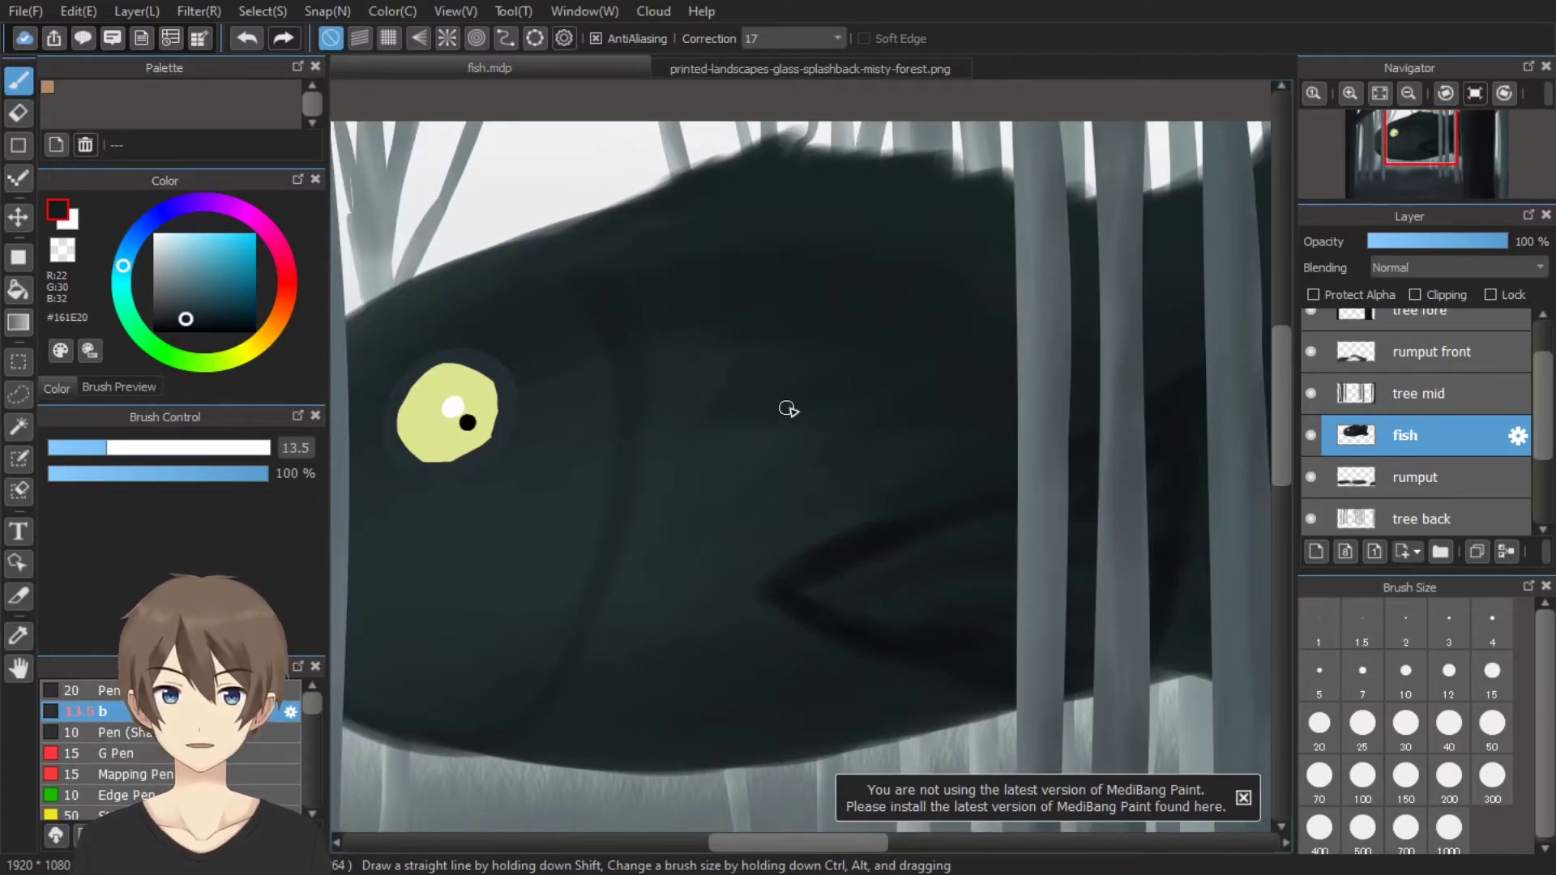
{"action": "left_click_drag", "start_coordinate": [789, 410], "coordinate": [667, 450]}
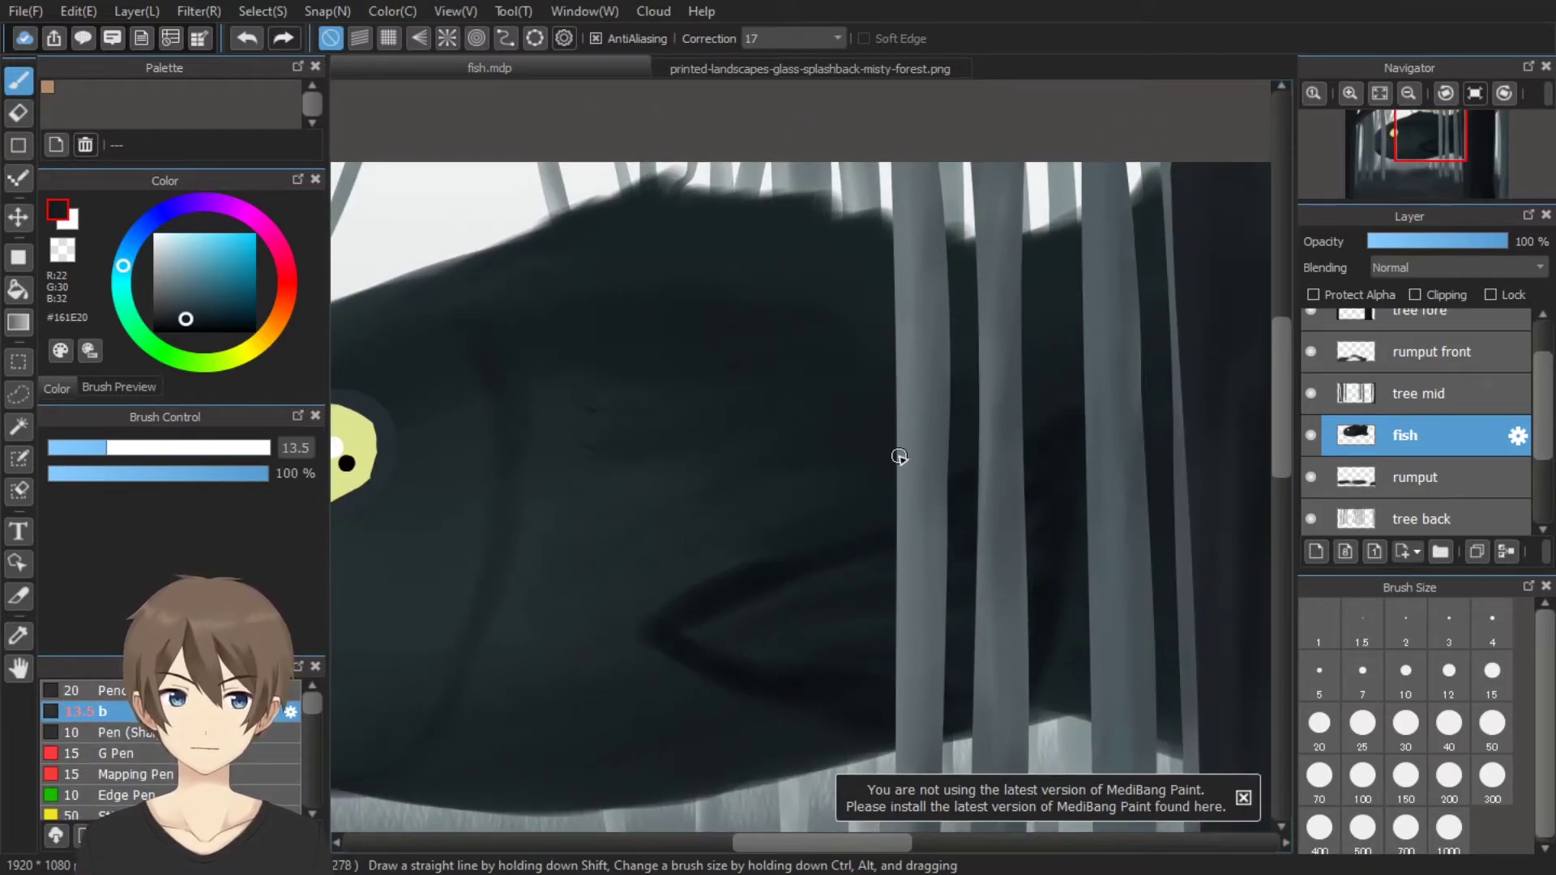
{"action": "left_click", "coordinate": [1320, 548]}
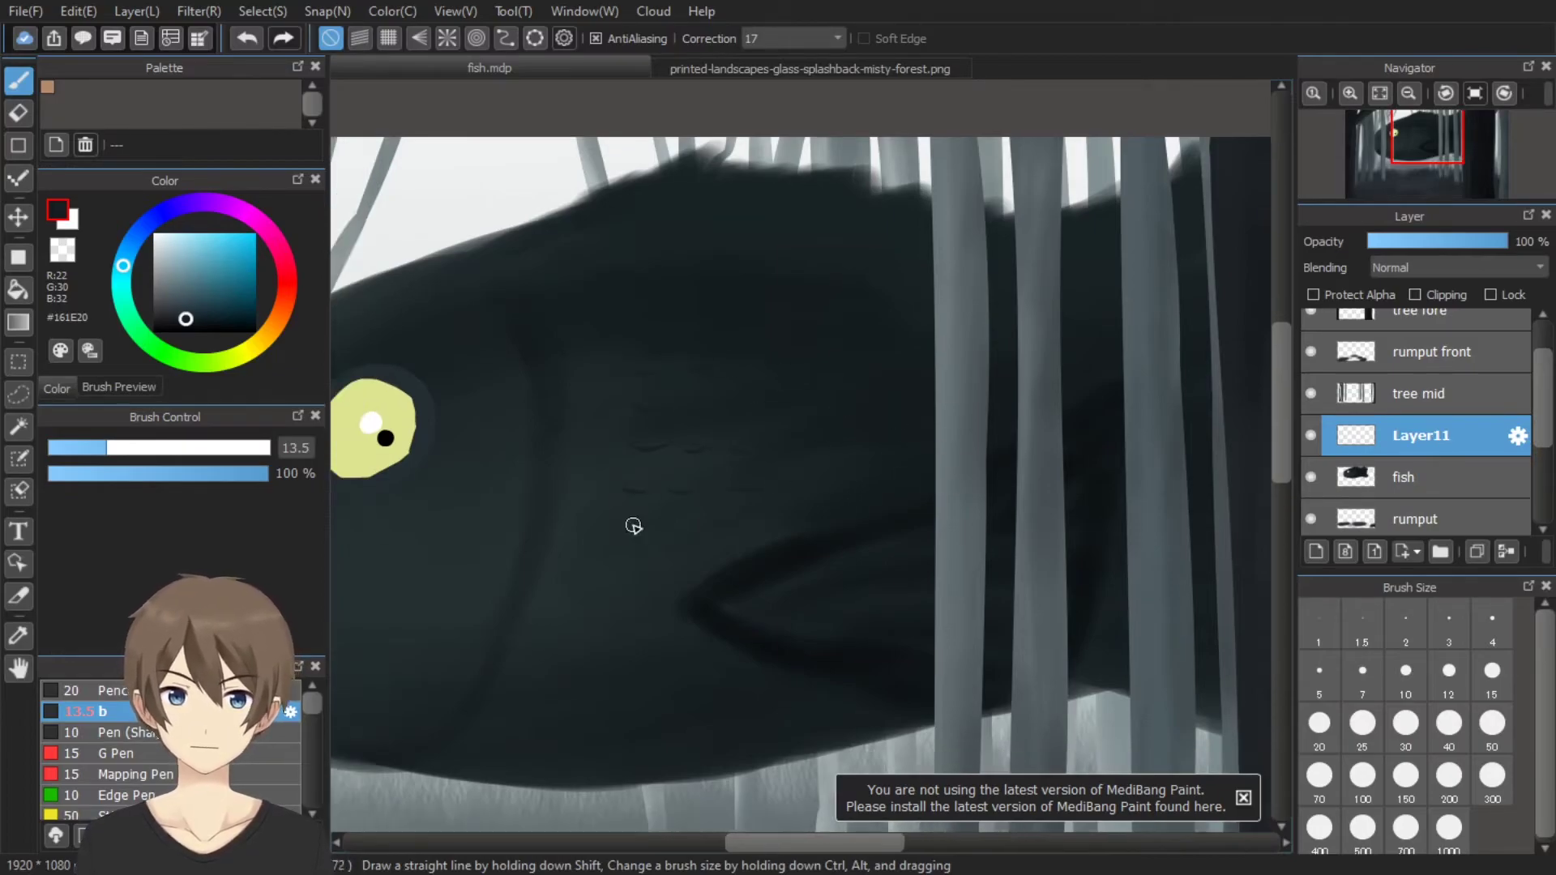
{"action": "left_click_drag", "start_coordinate": [625, 516], "coordinate": [742, 387]}
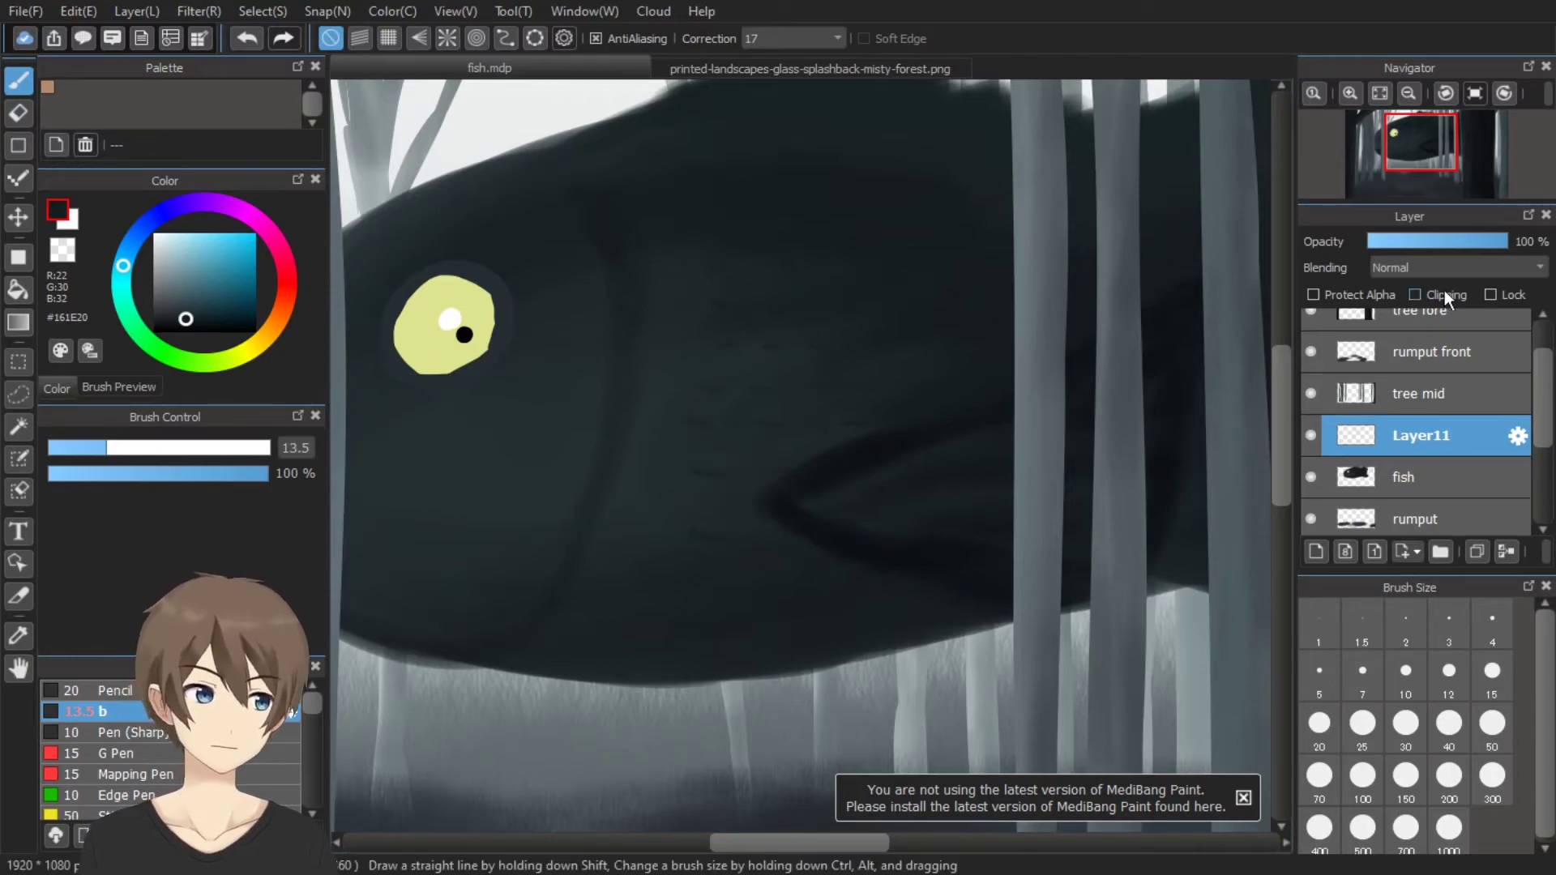
{"action": "left_click", "coordinate": [1491, 548]}
{"action": "scroll", "coordinate": [833, 555], "scroll_direction": "down", "scroll_amount": 3}
{"action": "scroll", "coordinate": [833, 554], "scroll_direction": "up", "scroll_amount": 1}
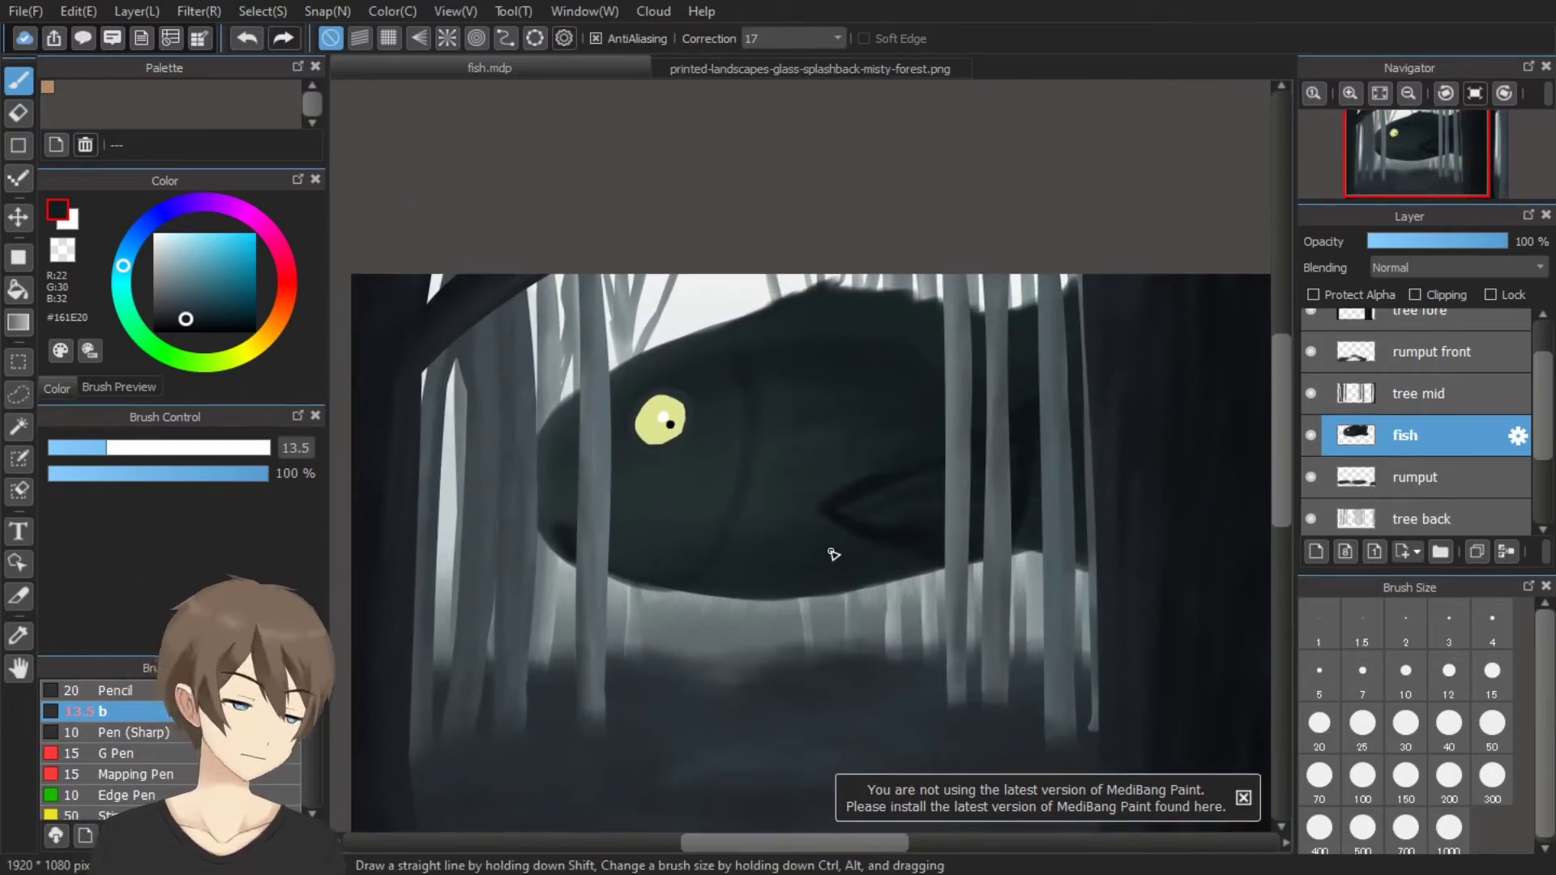
Shade the middle tree trunks on the alpha-protected tree mid layer with dark watercolour strokes
{"action": "left_click", "coordinate": [1370, 394]}
{"action": "left_click", "coordinate": [1313, 294]}
{"action": "scroll", "coordinate": [643, 427], "scroll_direction": "up", "scroll_amount": 2}
{"action": "scroll", "coordinate": [97, 729], "scroll_direction": "down", "scroll_amount": 2}
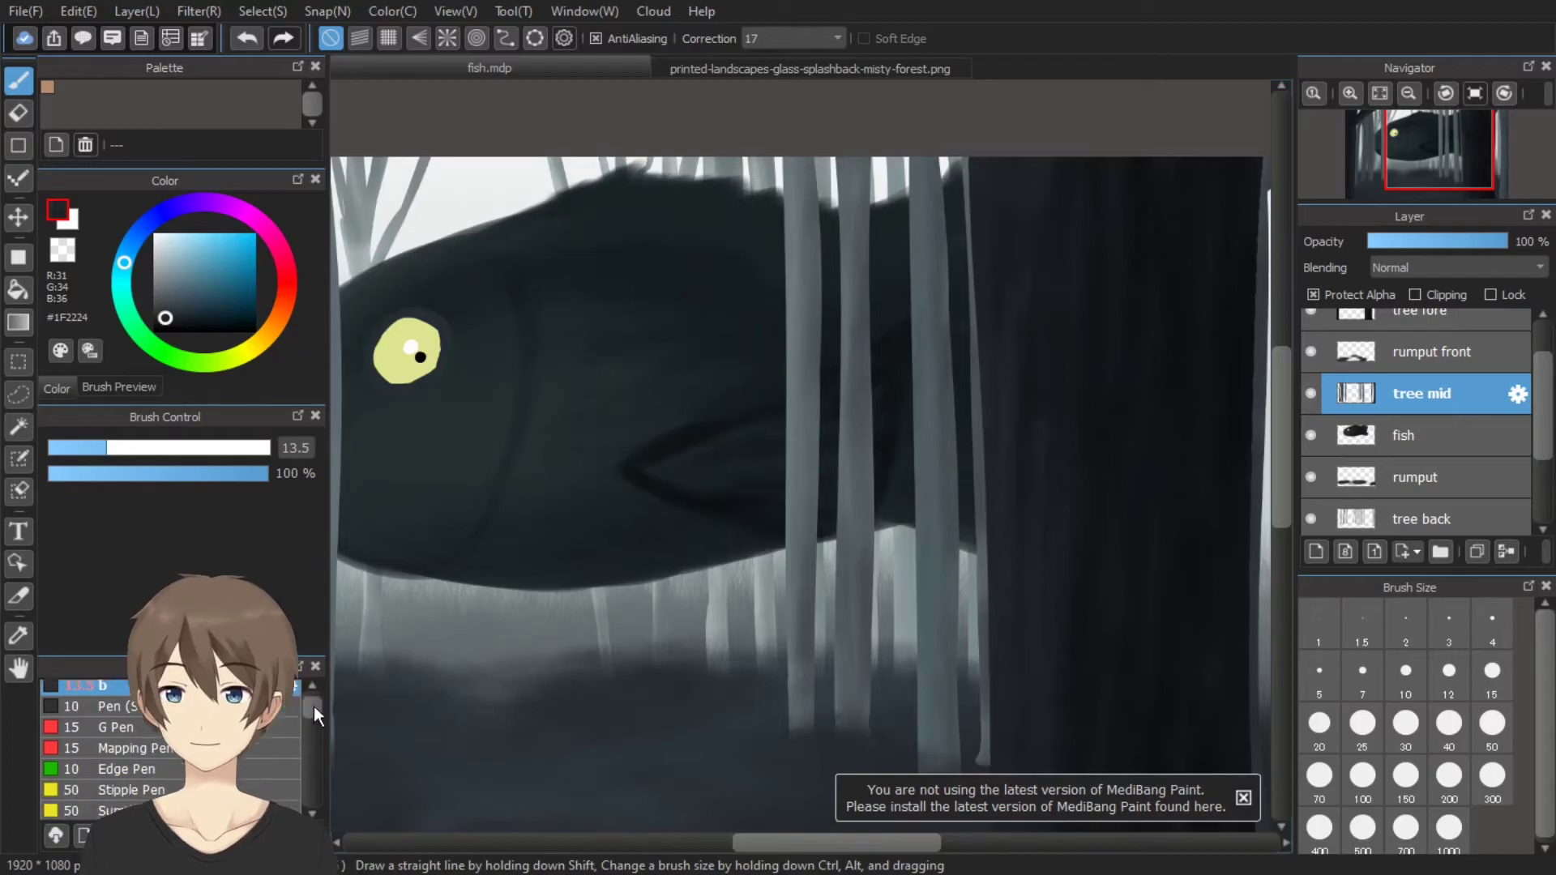
{"action": "left_click", "coordinate": [121, 738]}
{"action": "mouse_move", "coordinate": [862, 729]}
{"action": "left_mouse_down"}
{"action": "mouse_move", "coordinate": [948, 546]}
{"action": "mouse_move", "coordinate": [991, 153]}
{"action": "mouse_move", "coordinate": [914, 695]}
{"action": "mouse_move", "coordinate": [811, 411]}
{"action": "mouse_move", "coordinate": [792, 771]}
{"action": "left_mouse_up"}
Switch between the rumput, tree back and tree mid layers while panning the canvas
{"action": "scroll", "coordinate": [792, 771], "scroll_direction": "right", "scroll_amount": 3}
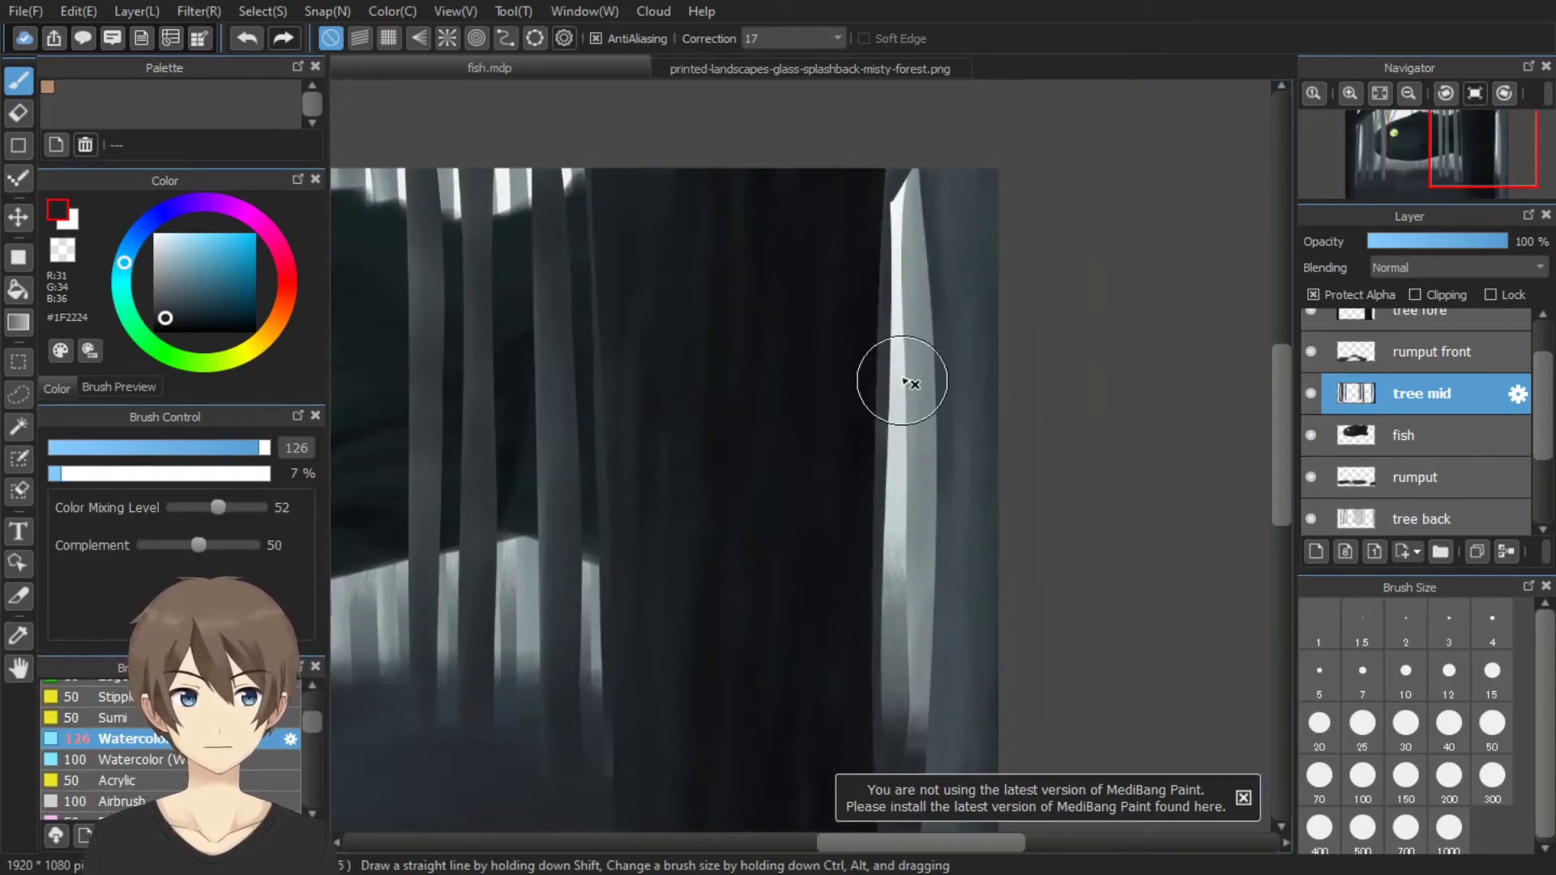
{"action": "left_click", "coordinate": [1378, 478]}
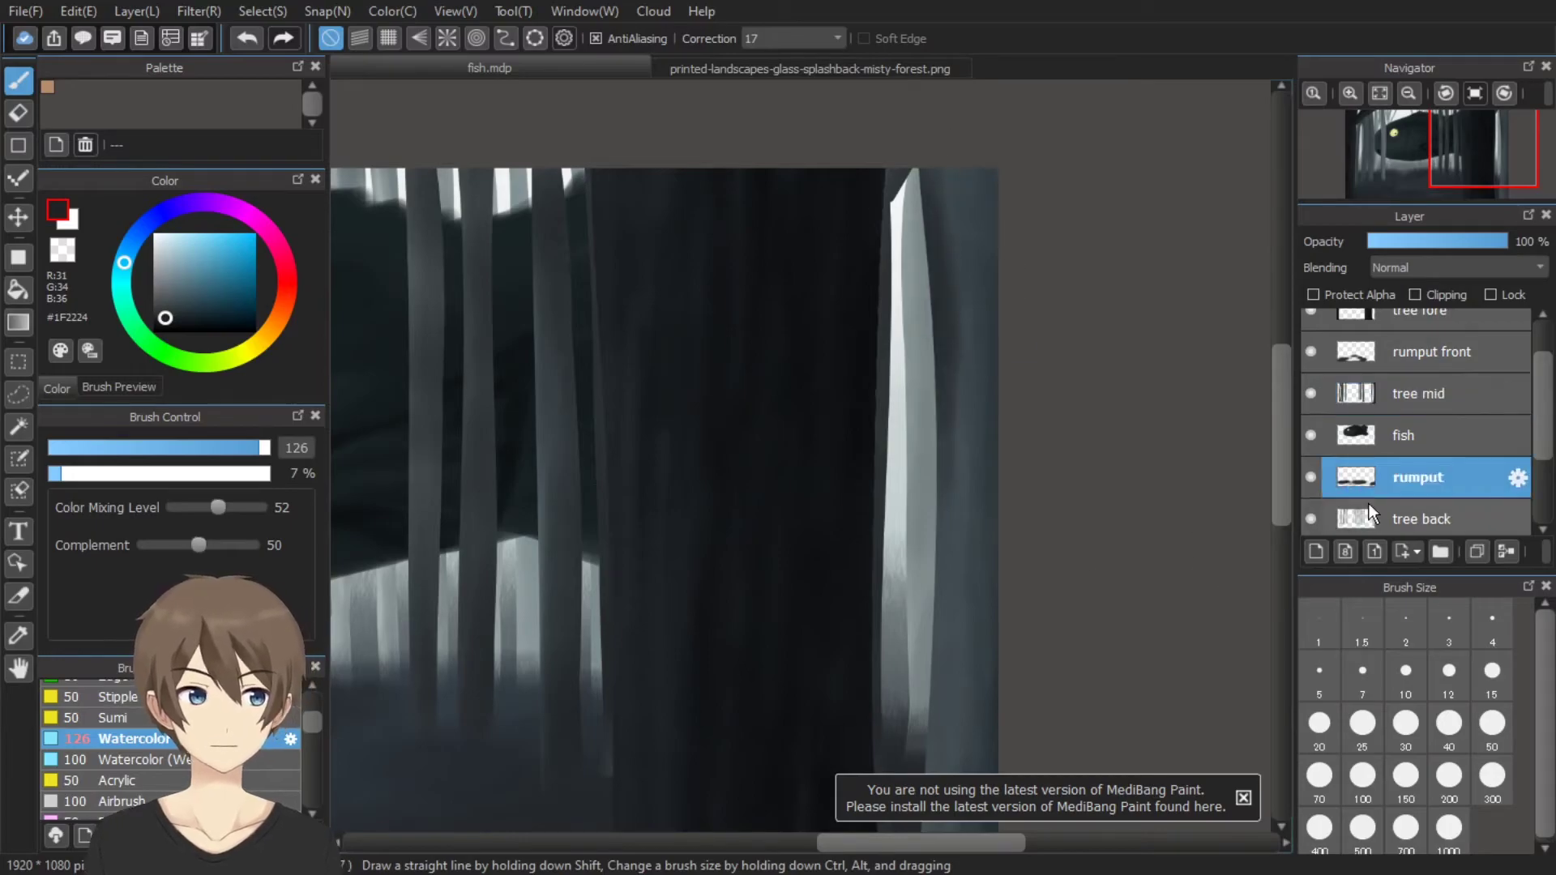
{"action": "left_click", "coordinate": [1378, 517]}
{"action": "scroll", "coordinate": [739, 618], "scroll_direction": "left", "scroll_amount": 5}
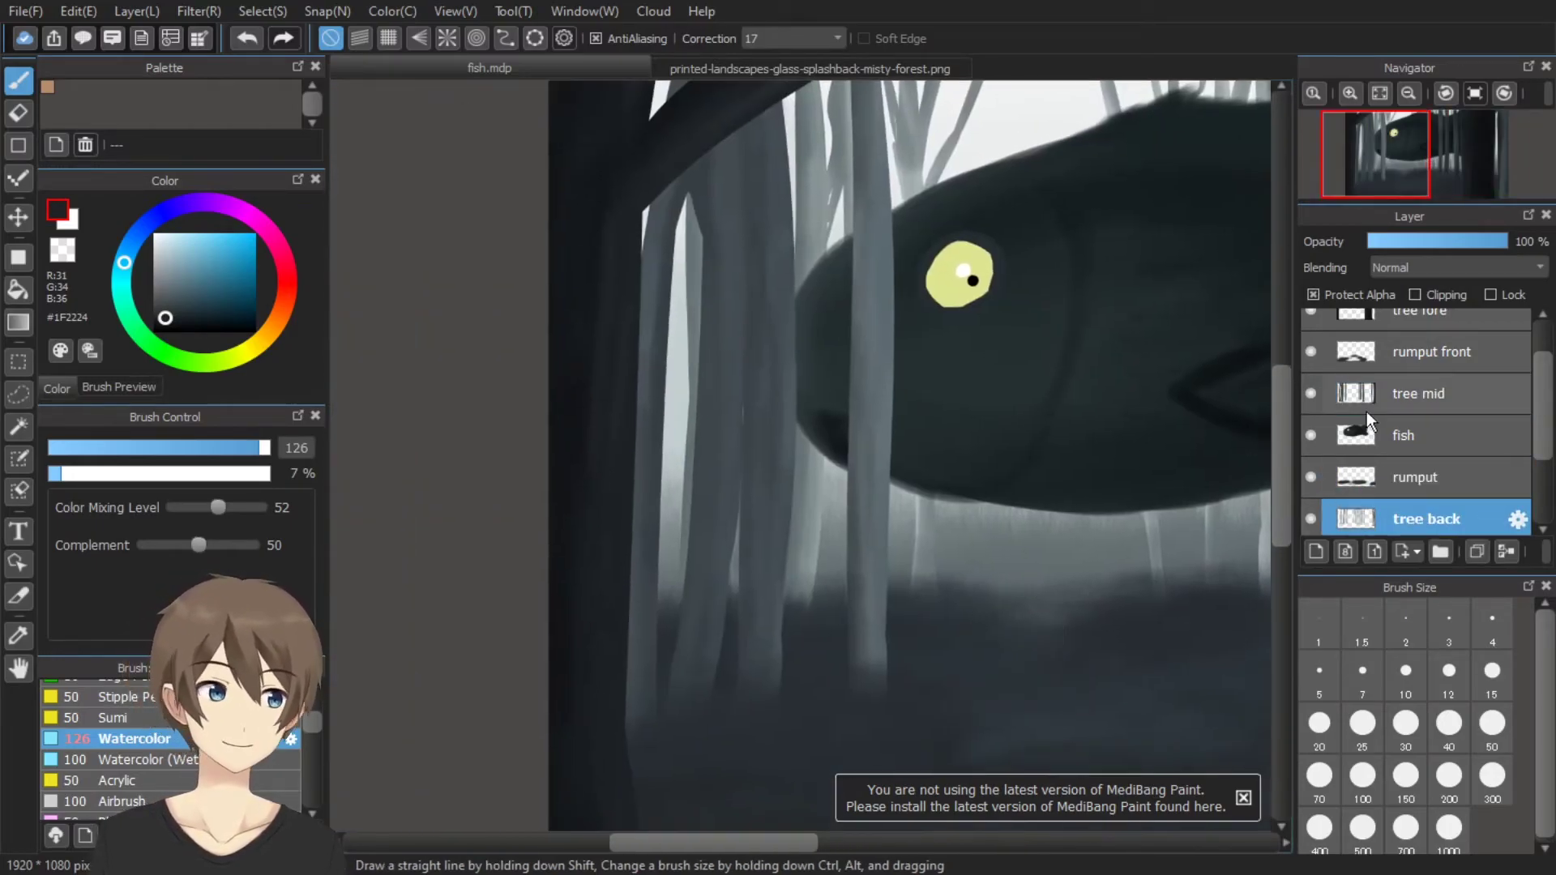
{"action": "left_click", "coordinate": [1366, 395]}
{"action": "scroll", "coordinate": [791, 347], "scroll_direction": "up", "scroll_amount": 3}
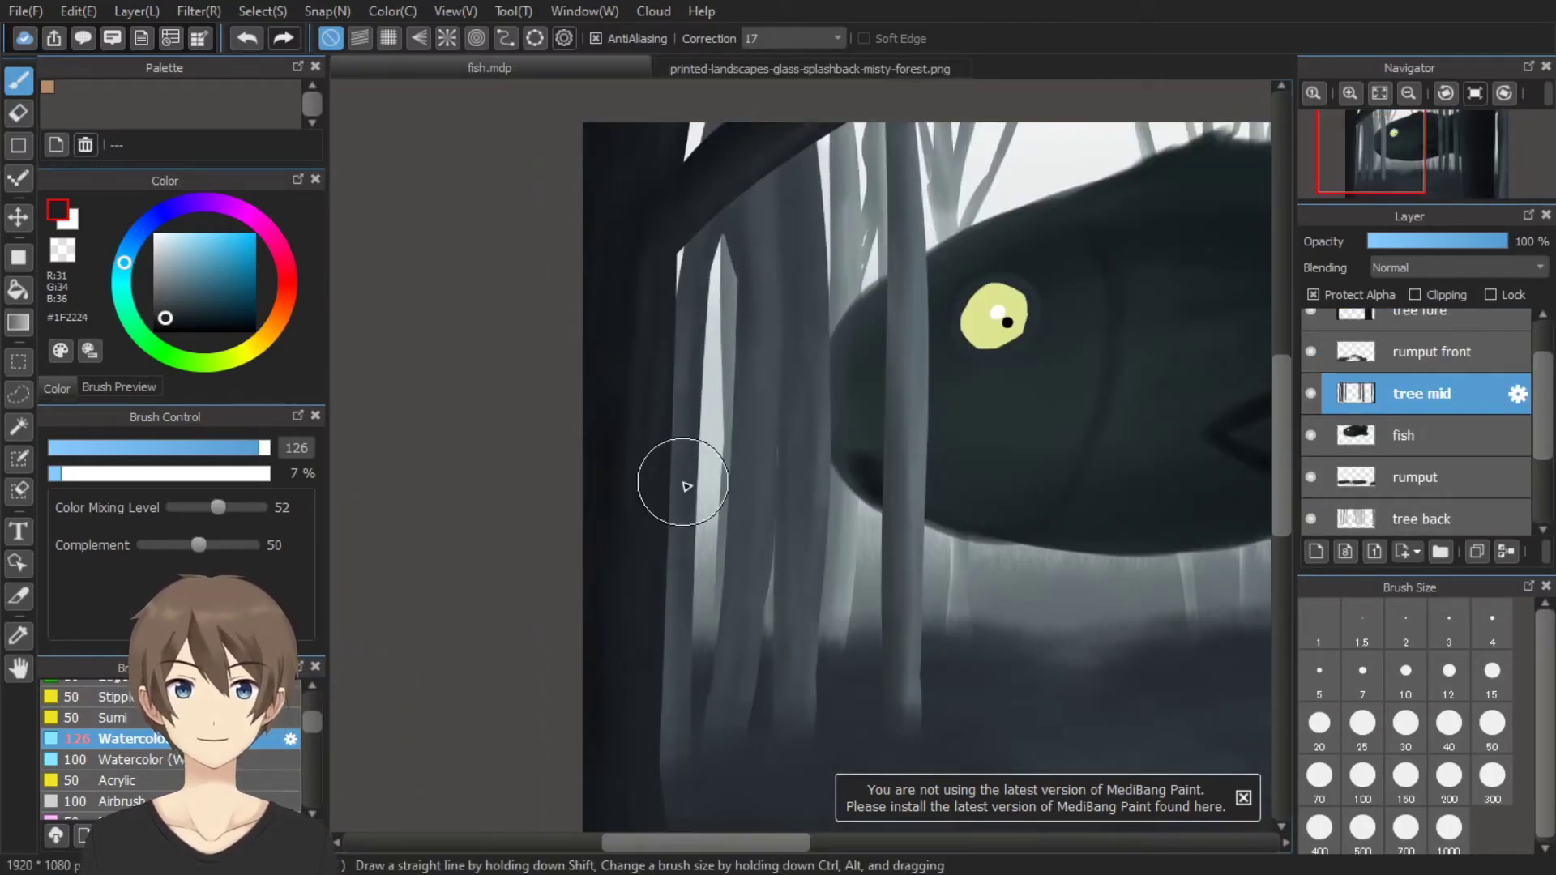
{"action": "scroll", "coordinate": [681, 487], "scroll_direction": "up", "scroll_amount": 3}
{"action": "scroll", "coordinate": [681, 486], "scroll_direction": "right", "scroll_amount": 3}
Make tree back the active layer and scroll around the forest to inspect it
{"action": "left_click", "coordinate": [1378, 519]}
{"action": "scroll", "coordinate": [753, 233], "scroll_direction": "down", "scroll_amount": 3}
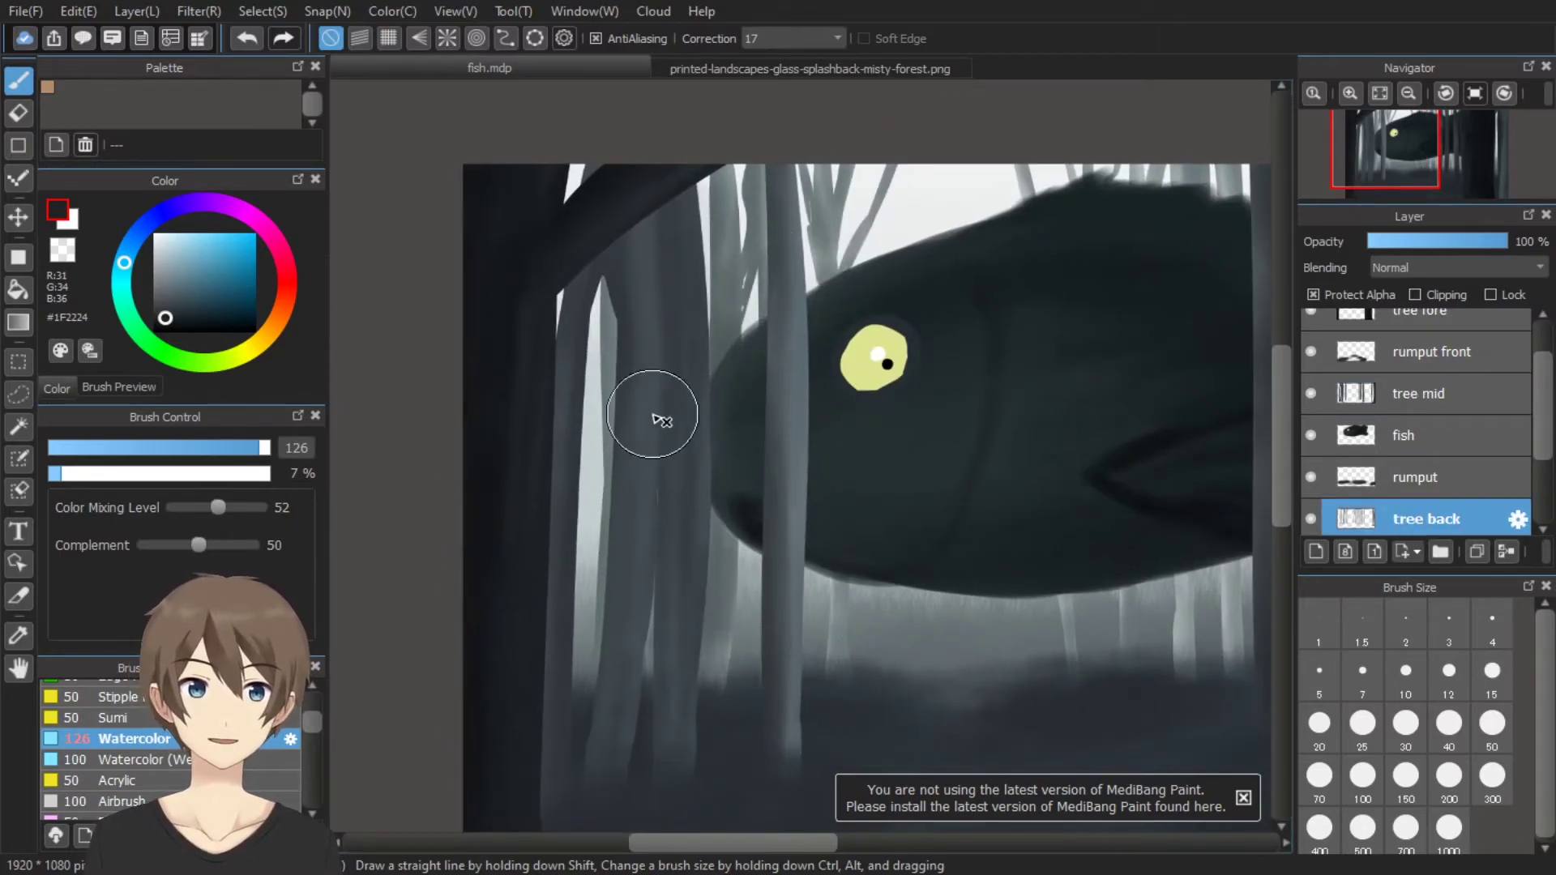
{"action": "scroll", "coordinate": [689, 421], "scroll_direction": "right", "scroll_amount": 3}
{"action": "scroll", "coordinate": [968, 548], "scroll_direction": "right", "scroll_amount": 3}
{"action": "scroll", "coordinate": [969, 548], "scroll_direction": "down", "scroll_amount": 1}
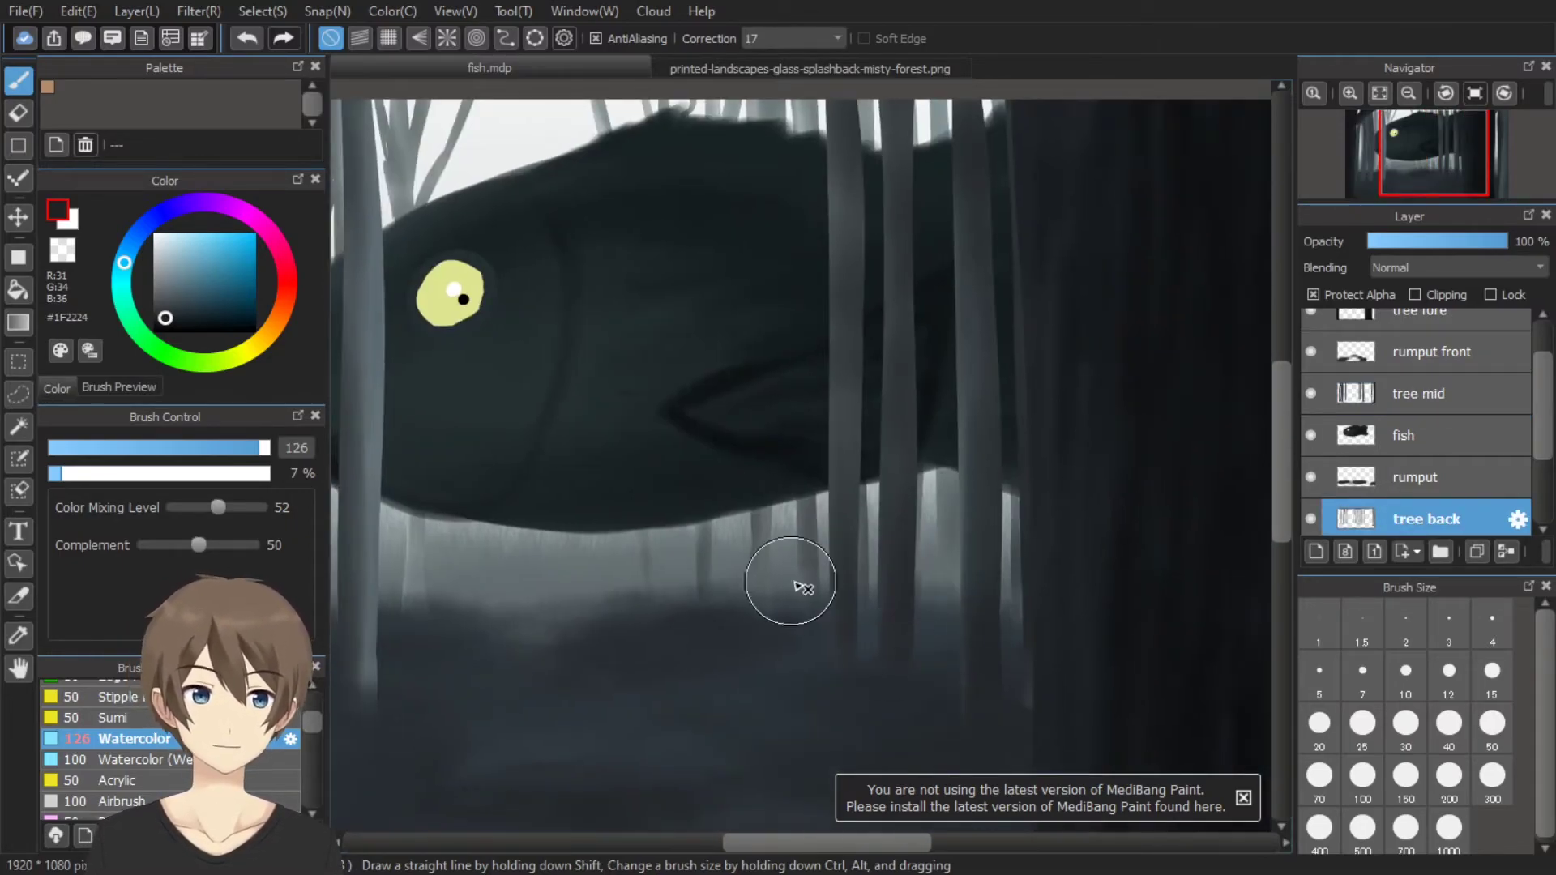
{"action": "scroll", "coordinate": [662, 640], "scroll_direction": "left", "scroll_amount": 3}
{"action": "scroll", "coordinate": [662, 641], "scroll_direction": "down", "scroll_amount": 1}
{"action": "scroll", "coordinate": [608, 695], "scroll_direction": "left", "scroll_amount": 2}
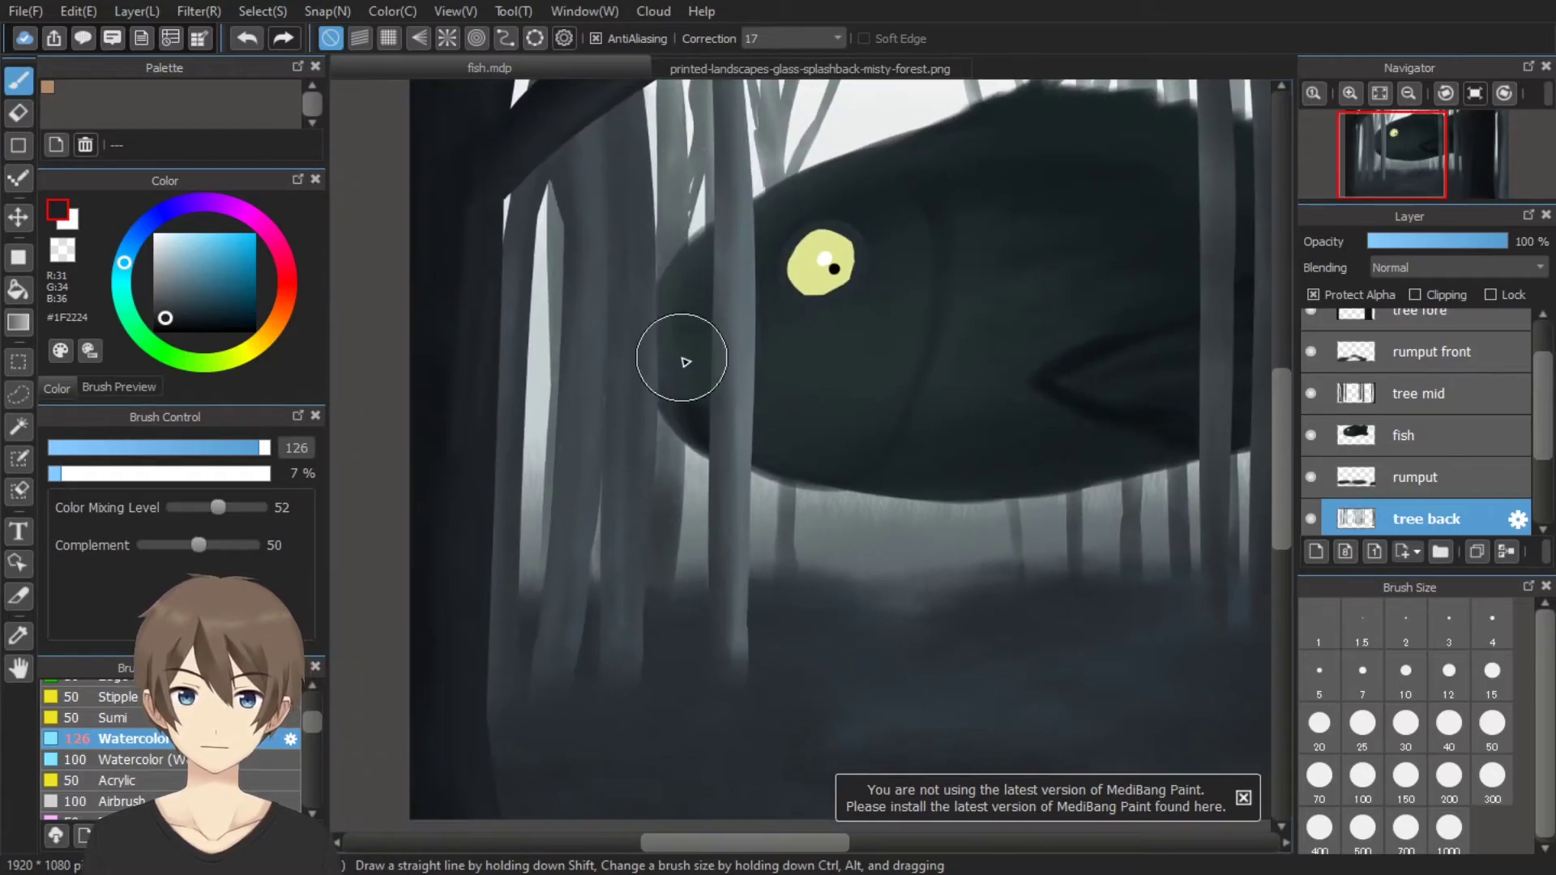
{"action": "scroll", "coordinate": [966, 616], "scroll_direction": "down", "scroll_amount": 2}
{"action": "scroll", "coordinate": [1312, 479], "scroll_direction": "down", "scroll_amount": 3}
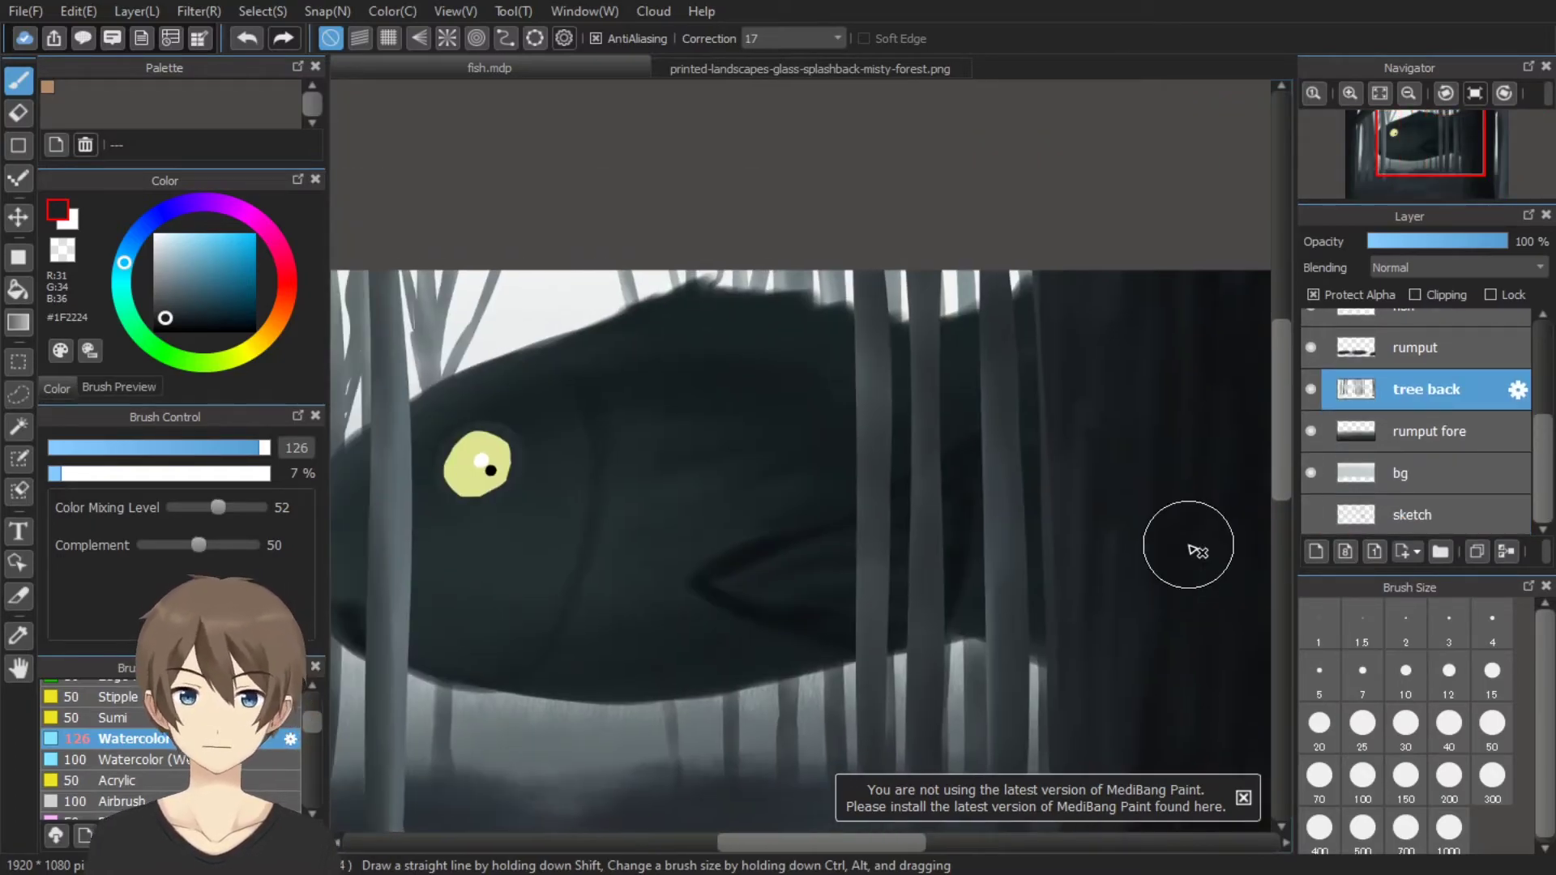
{"action": "scroll", "coordinate": [1097, 545], "scroll_direction": "left", "scroll_amount": 2}
Check the forest reference, then select the bg layer and pick a lighter blue-grey
{"action": "left_click", "coordinate": [810, 68]}
{"action": "left_click", "coordinate": [489, 68]}
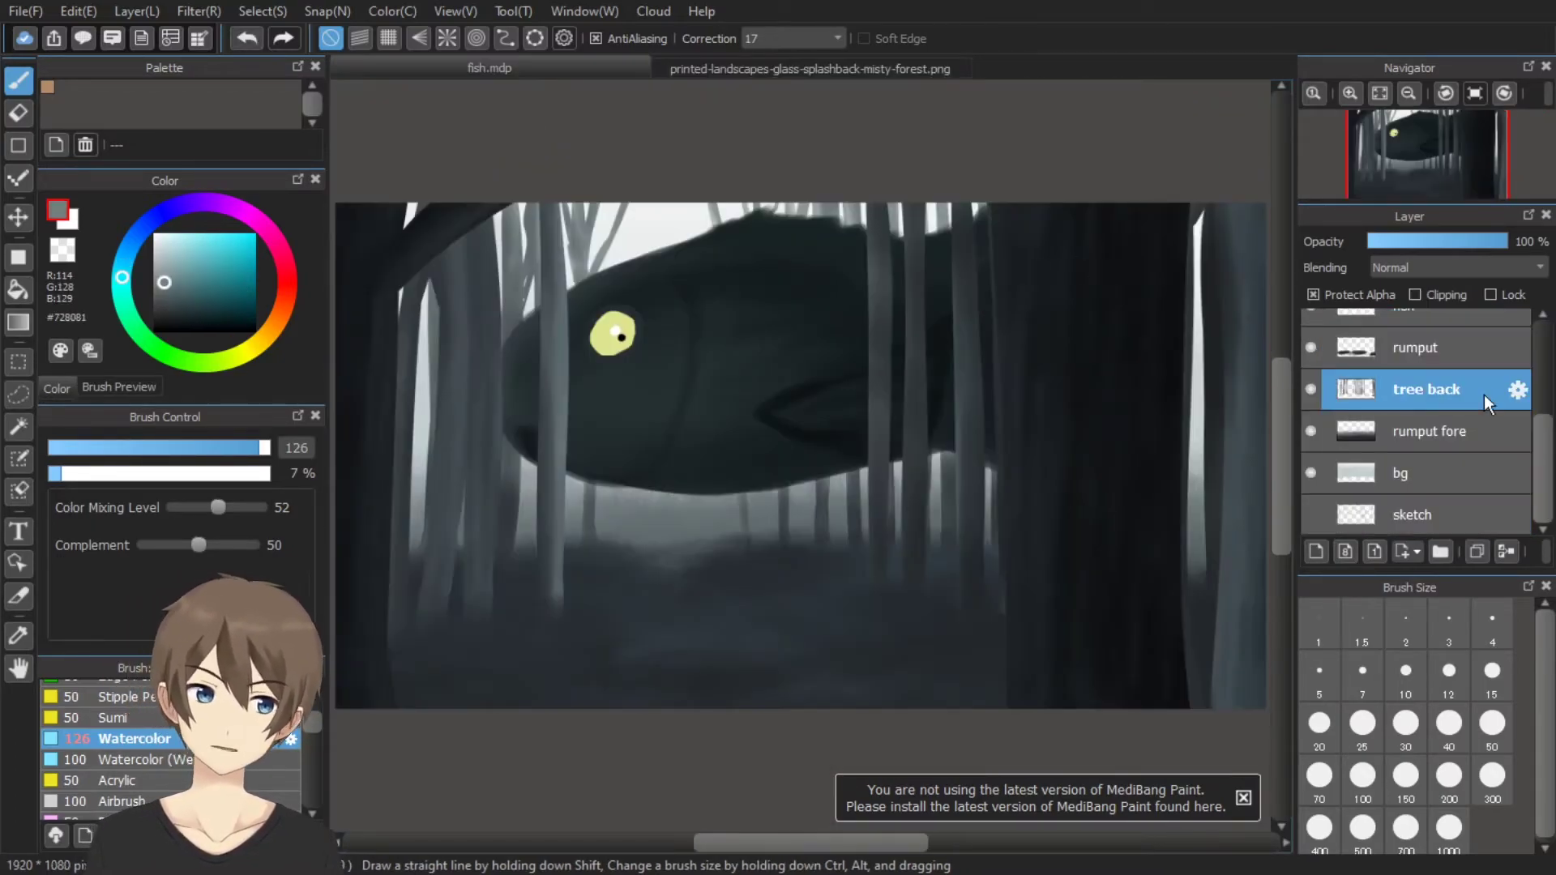
{"action": "left_click", "coordinate": [1427, 474]}
{"action": "key", "text": "e"}
{"action": "key", "text": "b"}
{"action": "scroll", "coordinate": [486, 295], "scroll_direction": "down", "scroll_amount": 1}
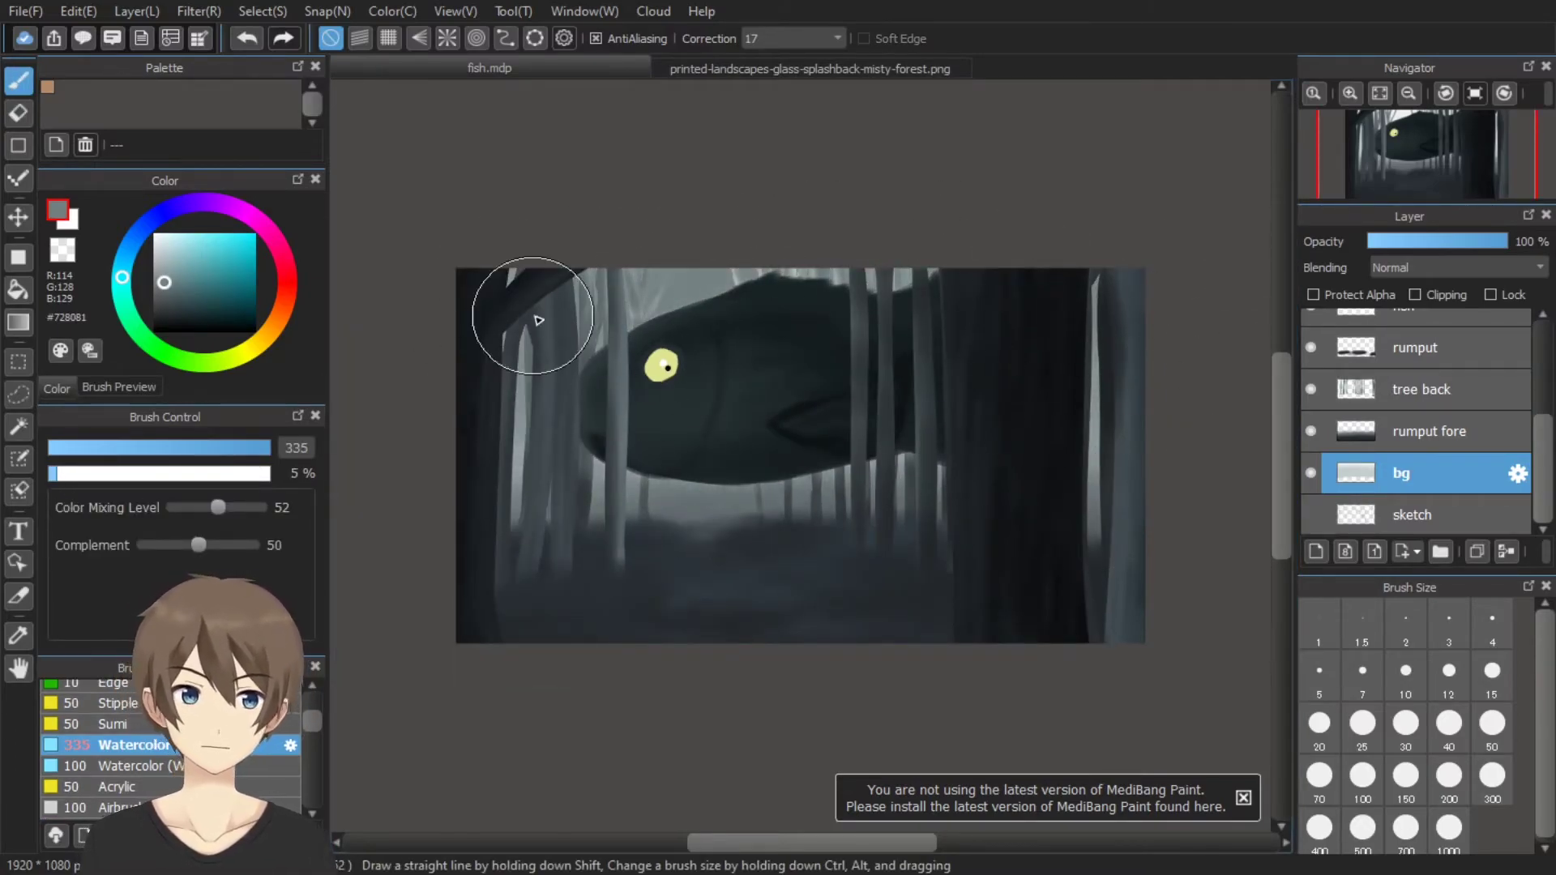
{"action": "left_click", "coordinate": [167, 276]}
Sample light and paler misty greys from the forest reference photo for the fish painting
{"action": "left_click", "coordinate": [810, 68]}
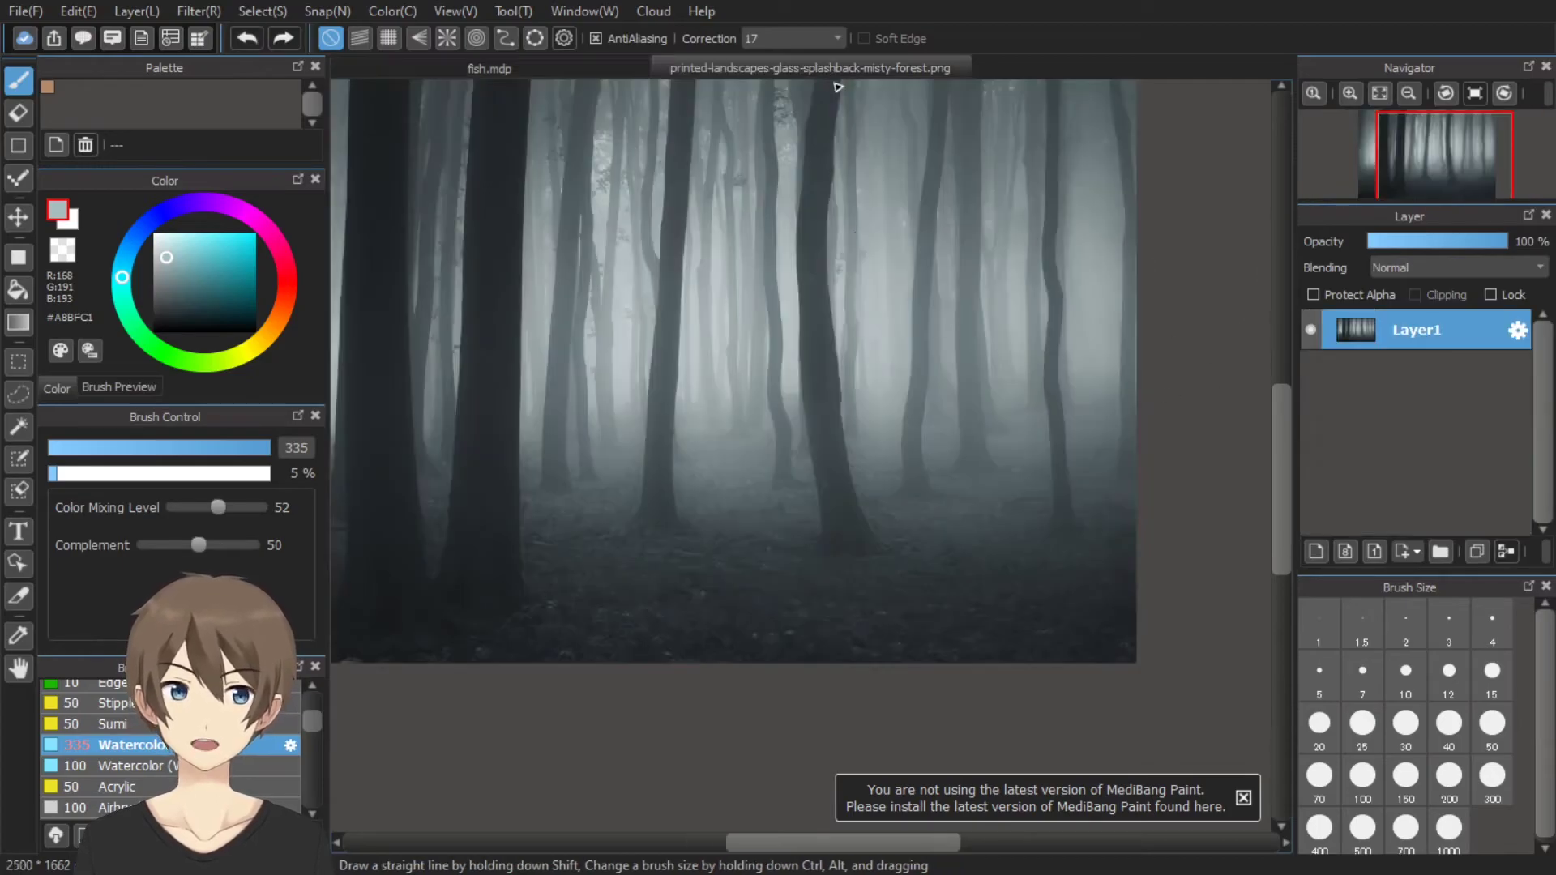
{"action": "left_click", "coordinate": [648, 125], "text": "alt"}
{"action": "key", "text": "ctrl+Tab"}
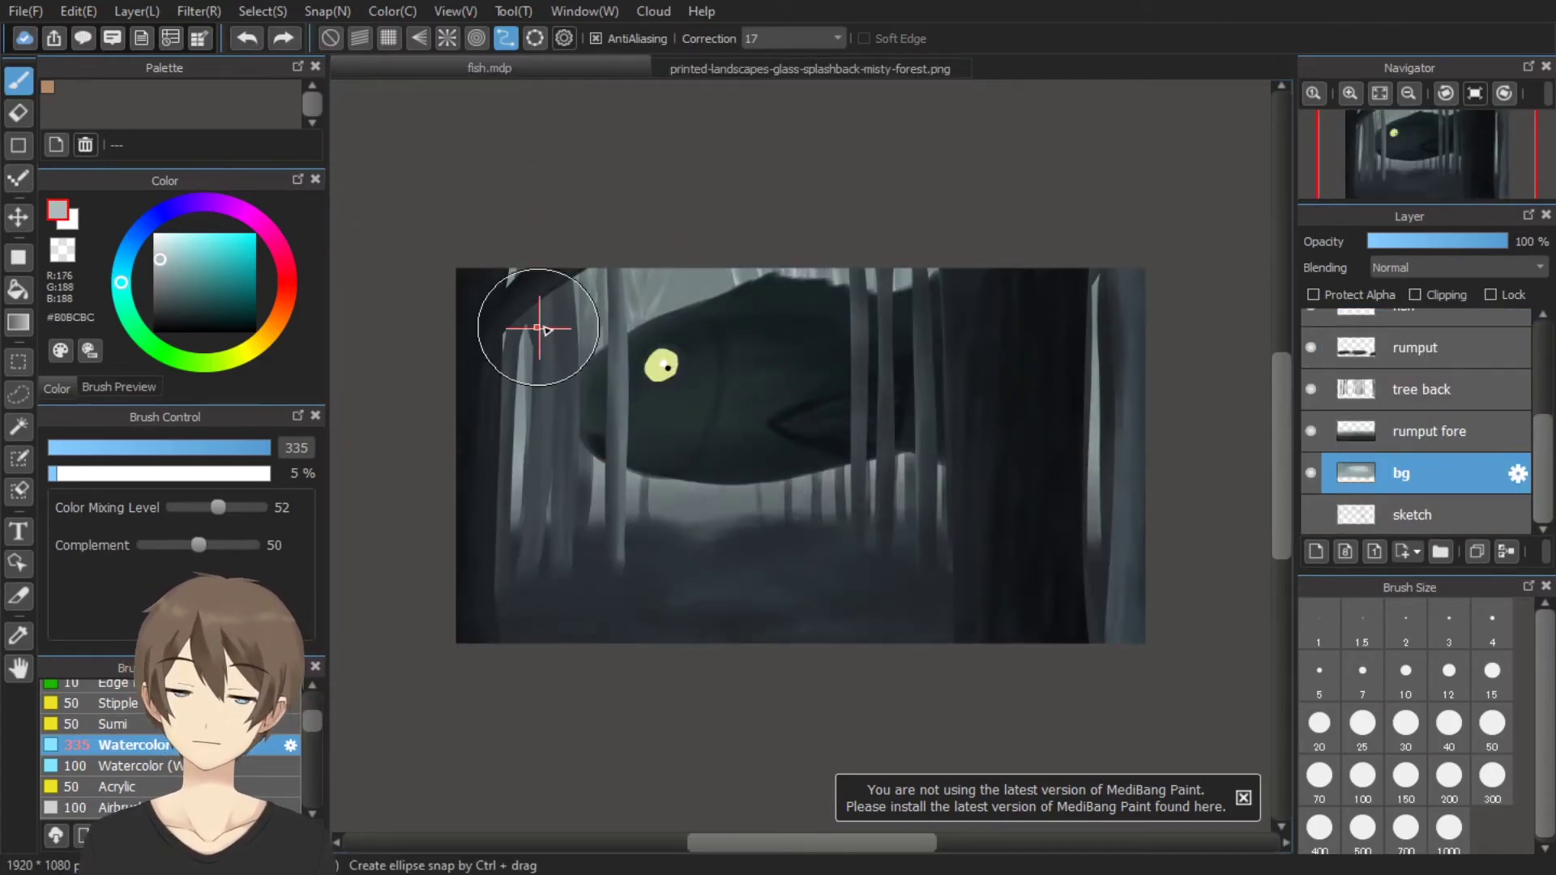
{"action": "scroll", "coordinate": [747, 389], "scroll_direction": "up", "scroll_amount": 2}
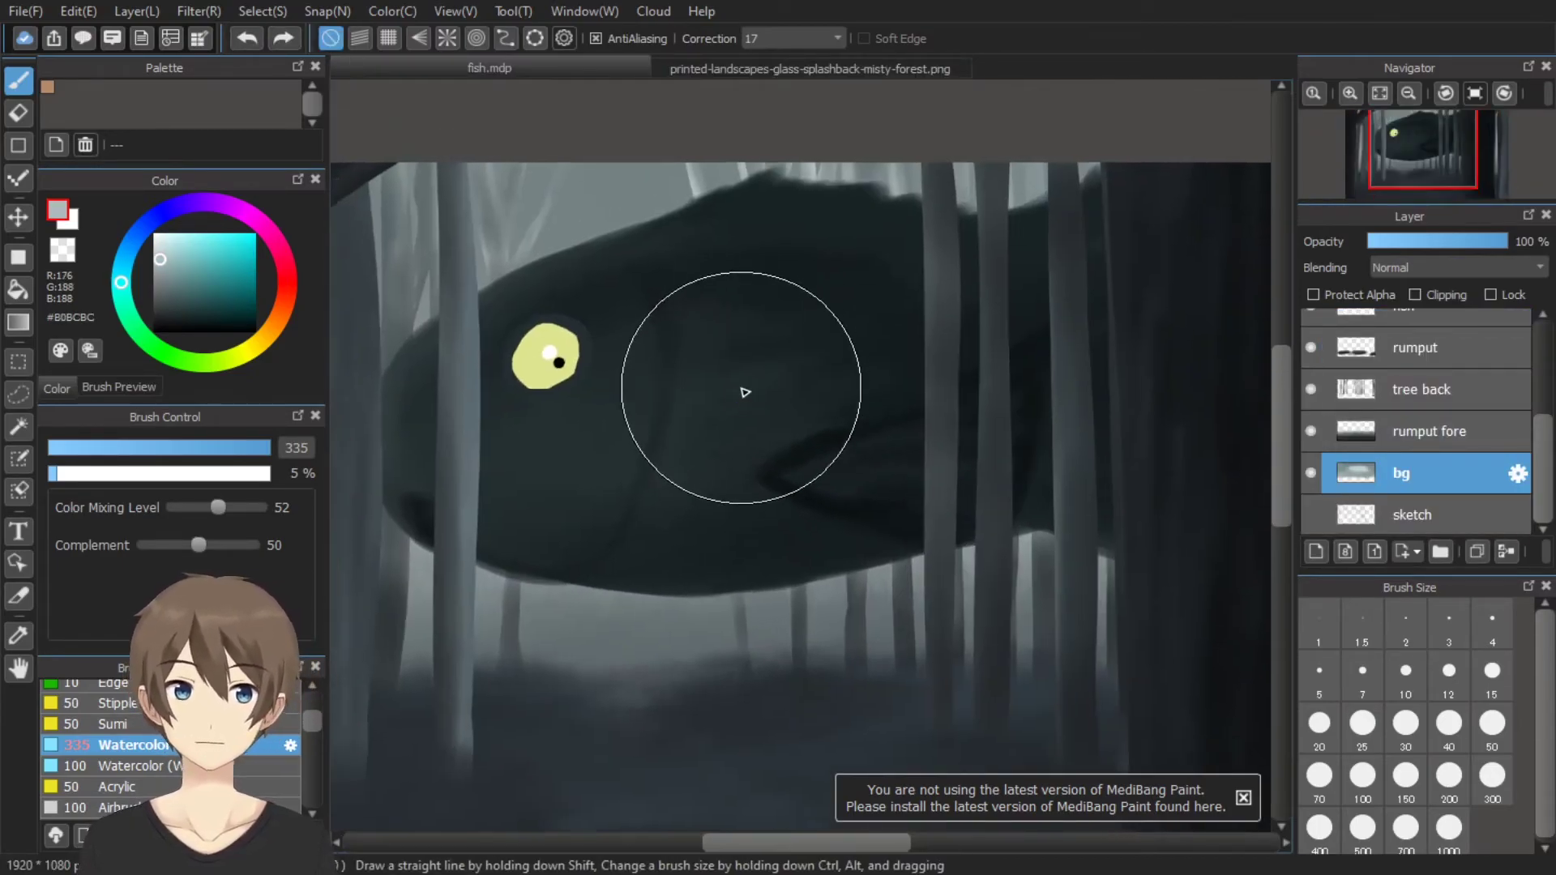
{"action": "key", "text": "ctrl+Tab"}
{"action": "key", "text": "ctrl+Tab"}
{"action": "left_click", "coordinate": [1085, 192], "text": "alt"}
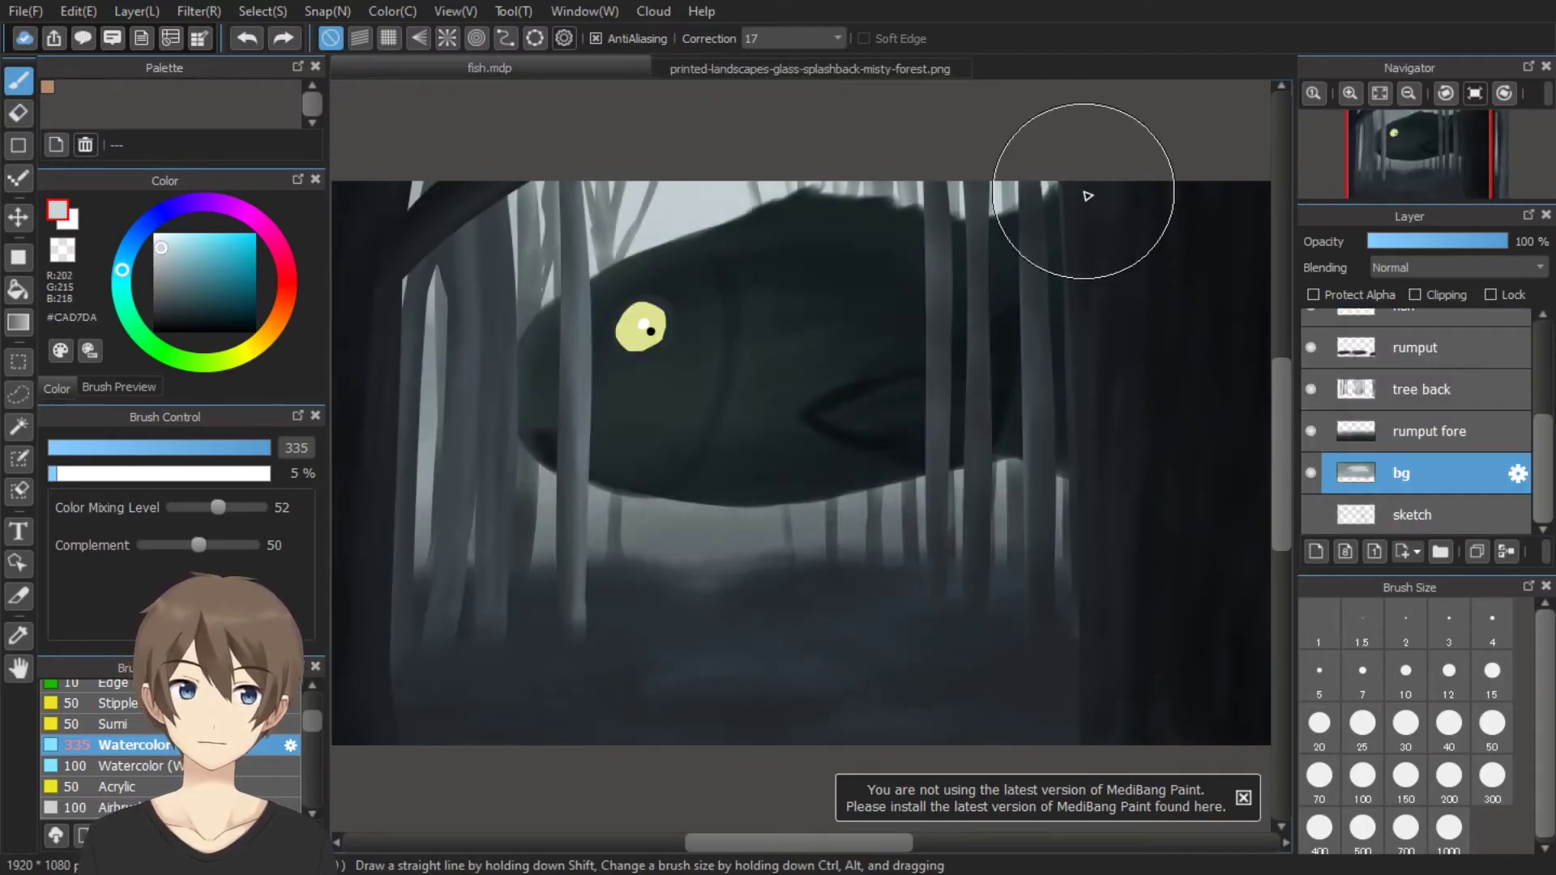
{"action": "left_click_drag", "start_coordinate": [616, 243], "coordinate": [681, 166]}
{"action": "scroll", "coordinate": [681, 166], "scroll_direction": "down", "scroll_amount": 2}
{"action": "scroll", "coordinate": [1198, 278], "scroll_direction": "down", "scroll_amount": 1}
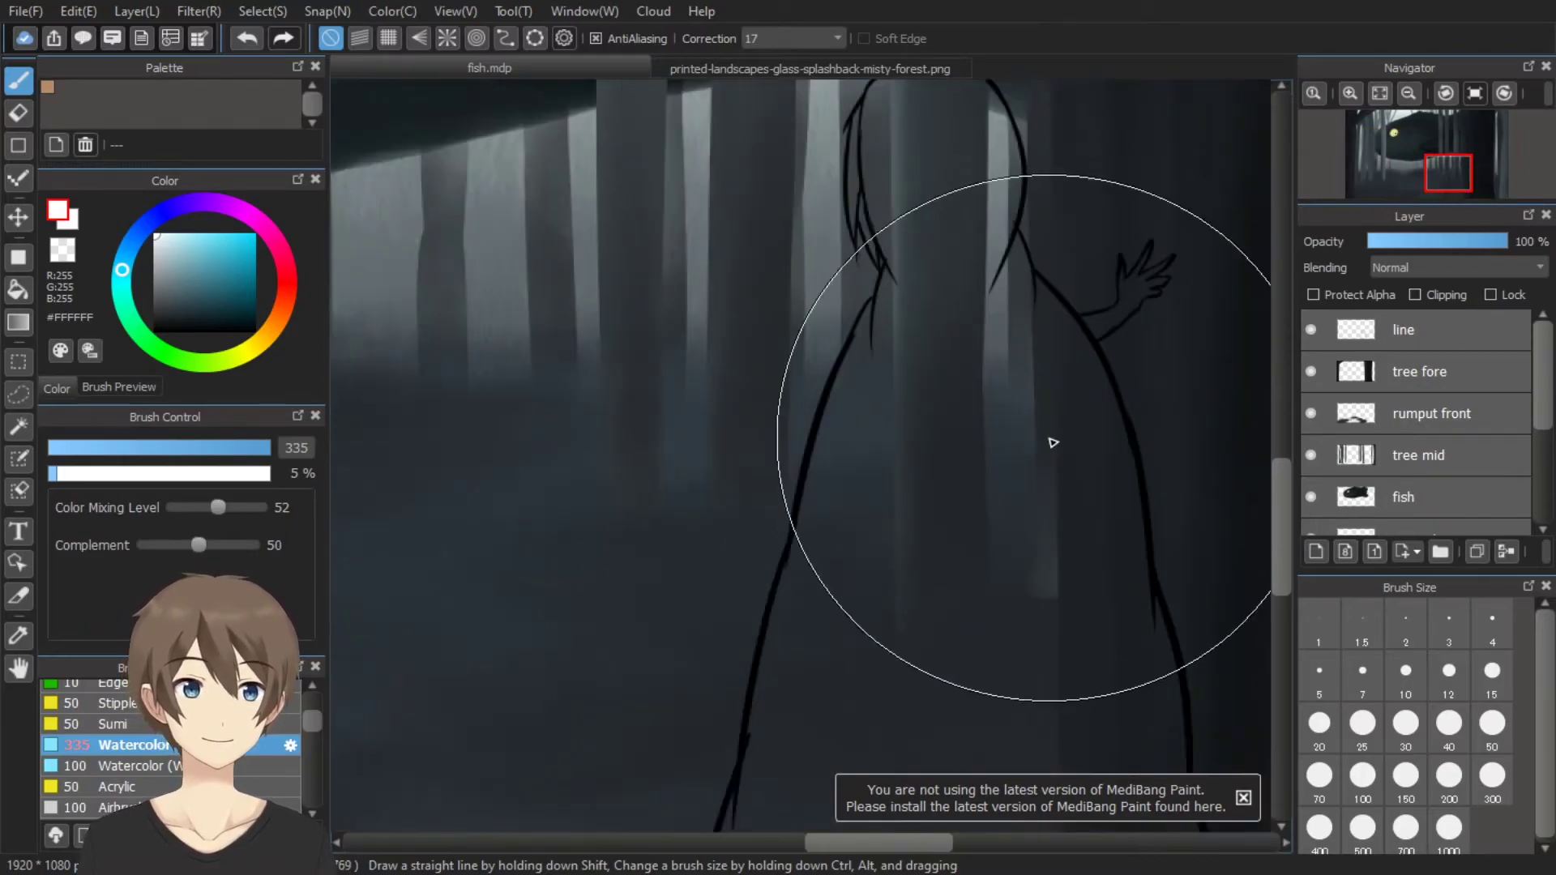
Add a layer above tree fore and erase dark blue-violet strokes beside the figure's head
{"action": "key", "text": "ctrl+shift+n"}
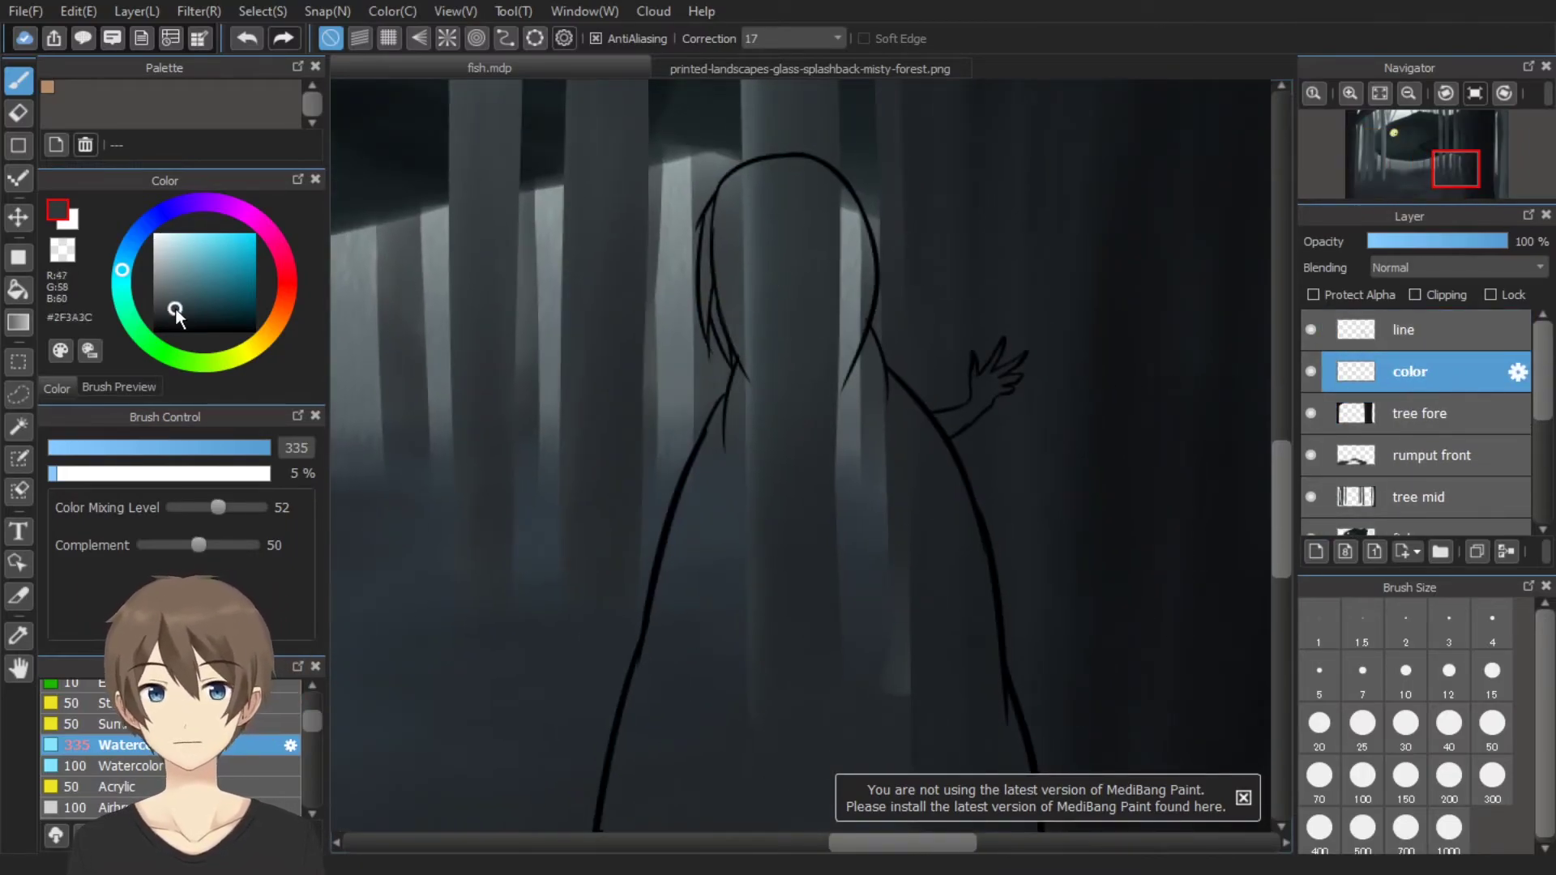
{"action": "left_click", "coordinate": [163, 217]}
{"action": "key", "text": "e"}
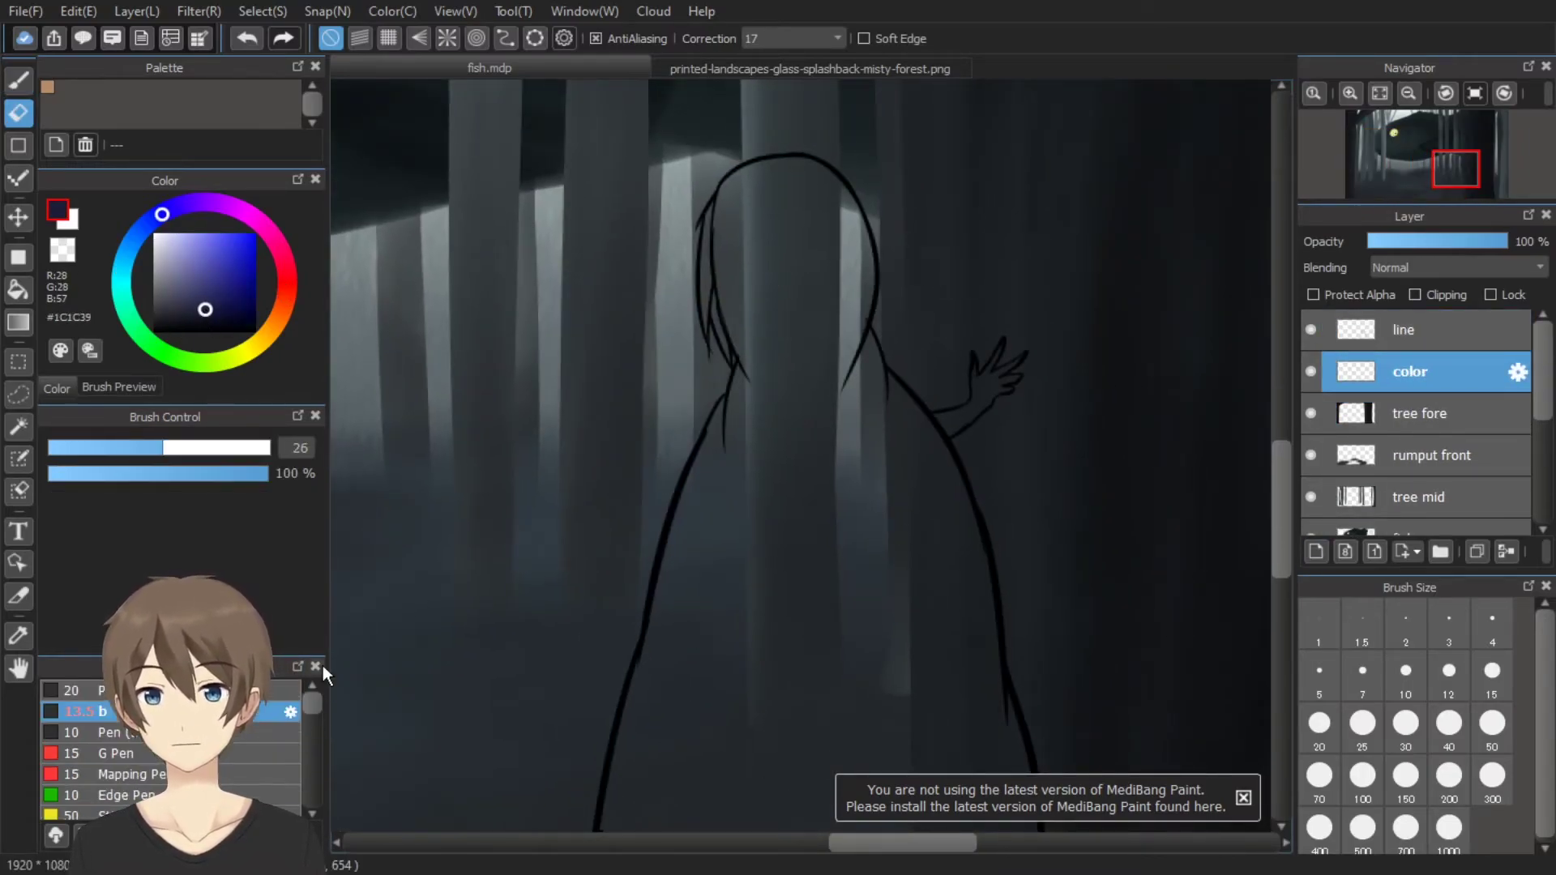
{"action": "left_click_drag", "start_coordinate": [762, 344], "coordinate": [742, 373]}
{"action": "scroll", "coordinate": [1418, 454], "scroll_direction": "down", "scroll_amount": 3}
{"action": "left_click_drag", "start_coordinate": [1311, 333], "coordinate": [1311, 511]}
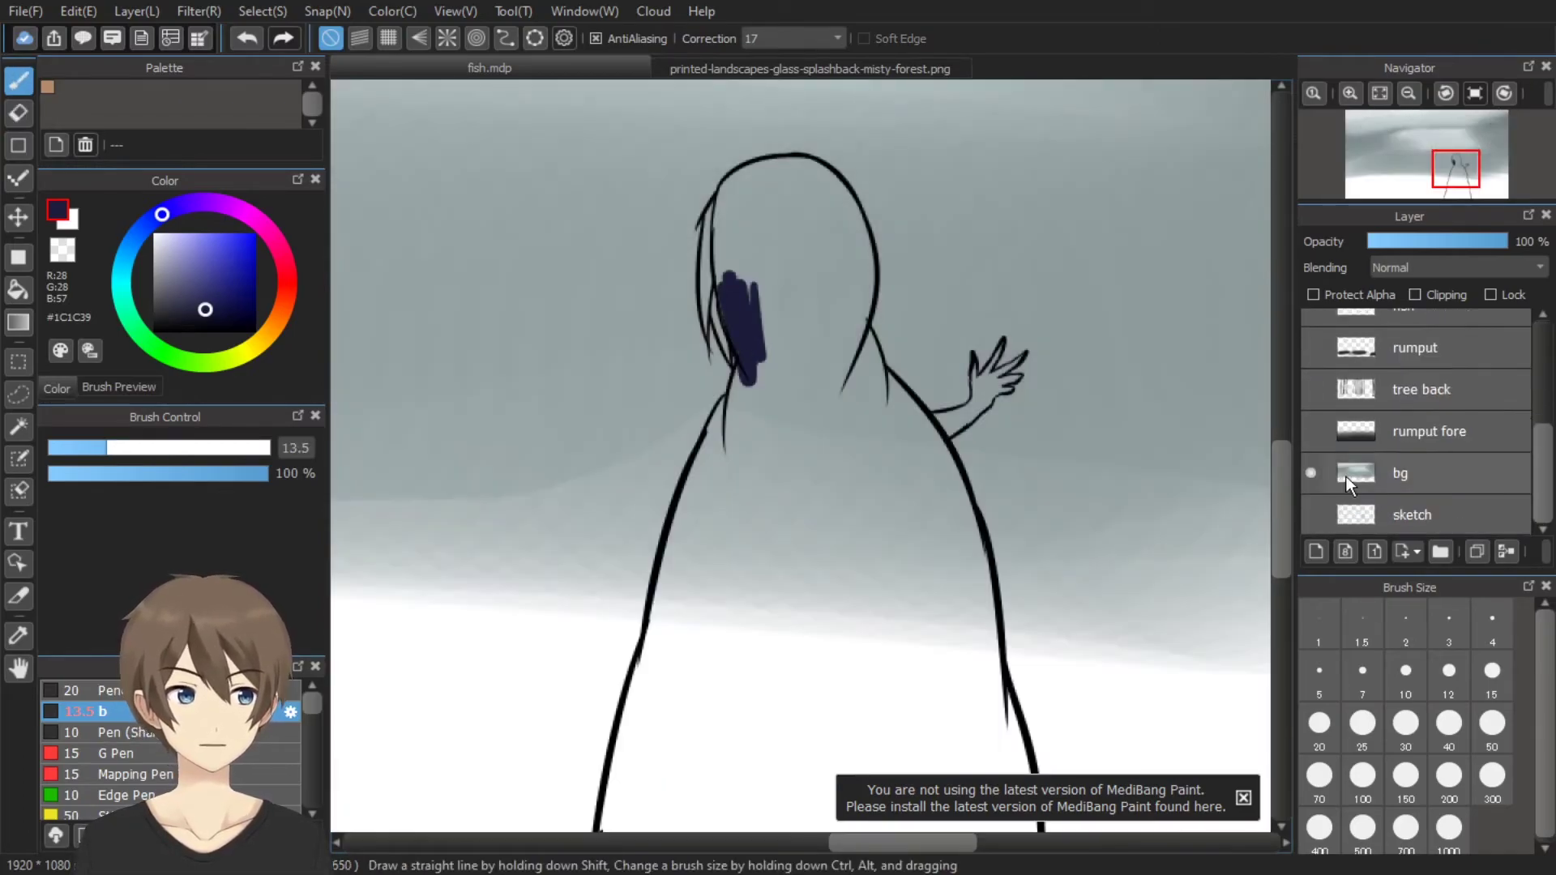
Fill the cloaked figure with dark navy and paint the hood's left edge dark red
{"action": "key", "text": "g"}
{"action": "left_click", "coordinate": [833, 438]}
{"action": "key", "text": "b"}
{"action": "scroll", "coordinate": [891, 397], "scroll_direction": "down", "scroll_amount": 2}
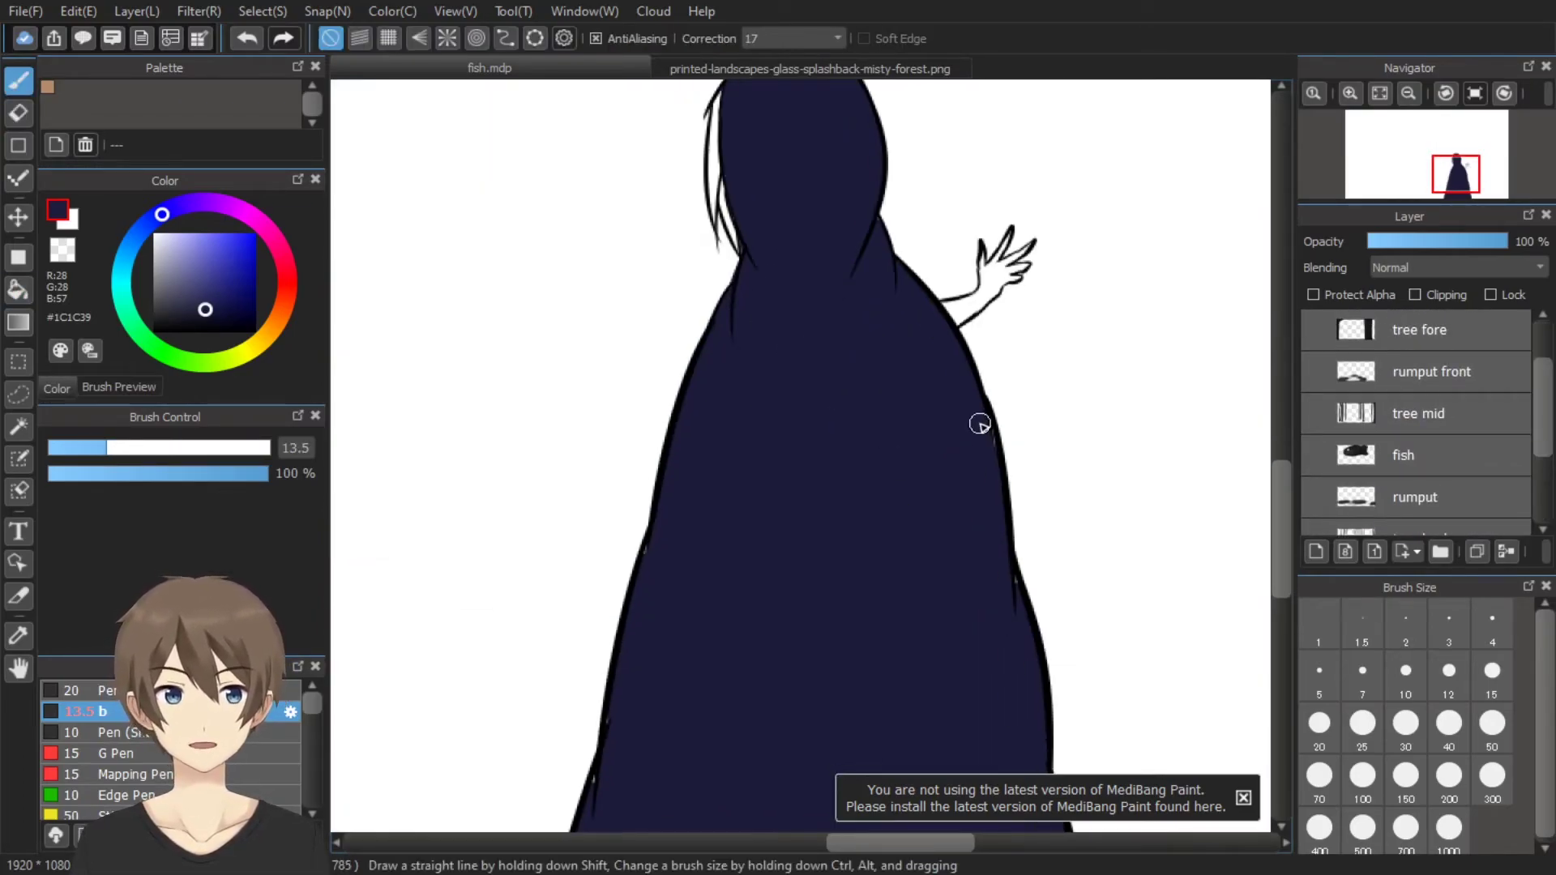
{"action": "scroll", "coordinate": [984, 423], "scroll_direction": "down", "scroll_amount": 3}
{"action": "scroll", "coordinate": [651, 443], "scroll_direction": "up", "scroll_amount": 4}
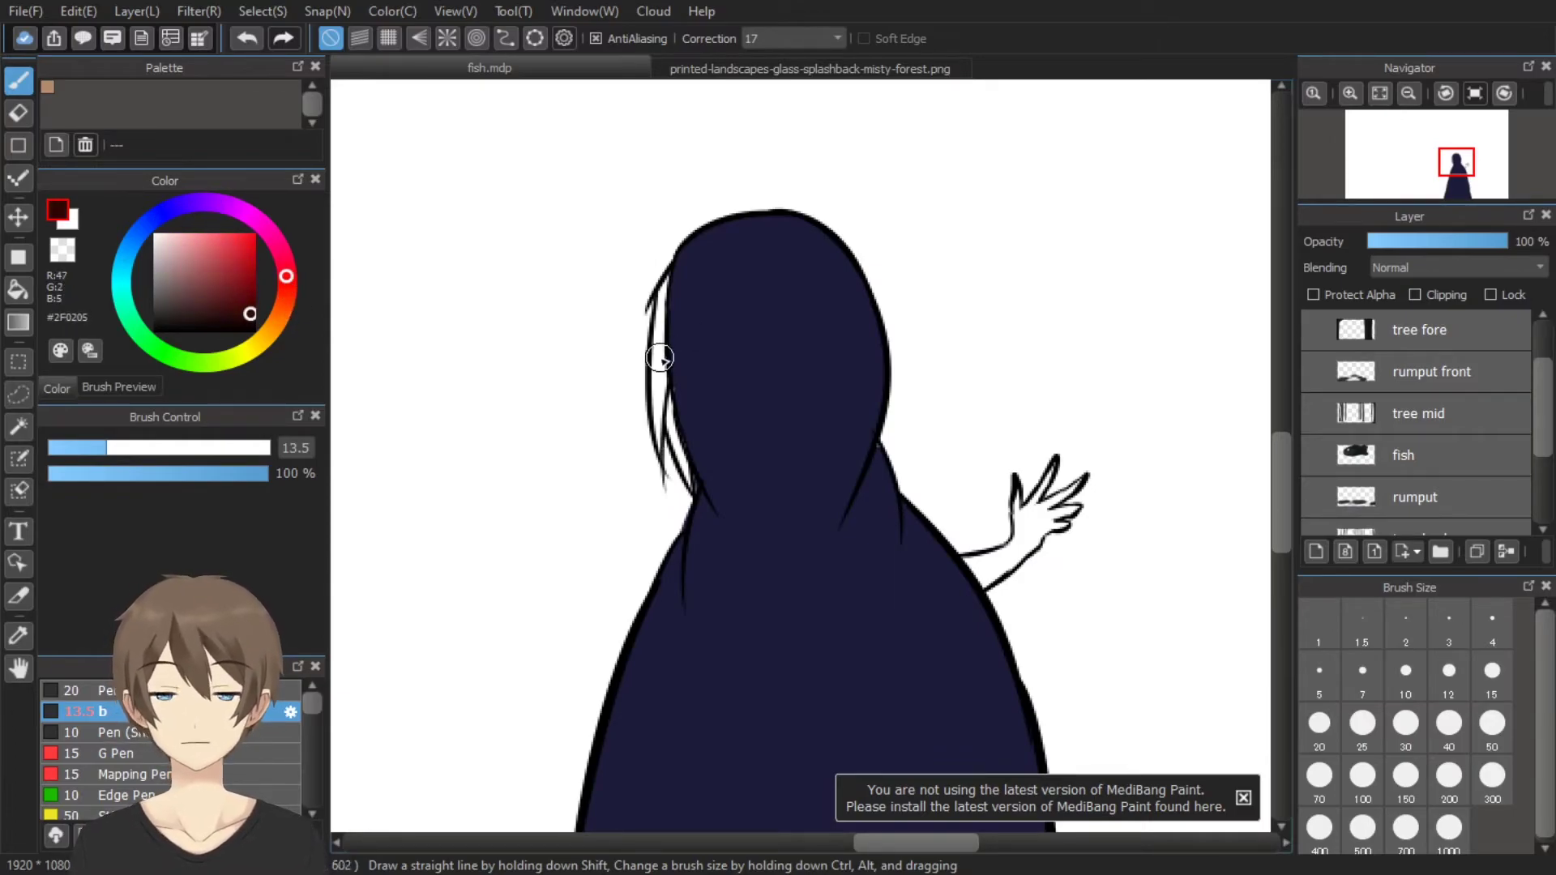
{"action": "mouse_move", "coordinate": [660, 357]}
{"action": "left_mouse_down"}
{"action": "mouse_move", "coordinate": [691, 392]}
{"action": "mouse_move", "coordinate": [685, 472]}
{"action": "left_mouse_up"}
Fill the figure's hand with skin colour and show the background layers again
{"action": "left_click_drag", "start_coordinate": [859, 495], "coordinate": [738, 406]}
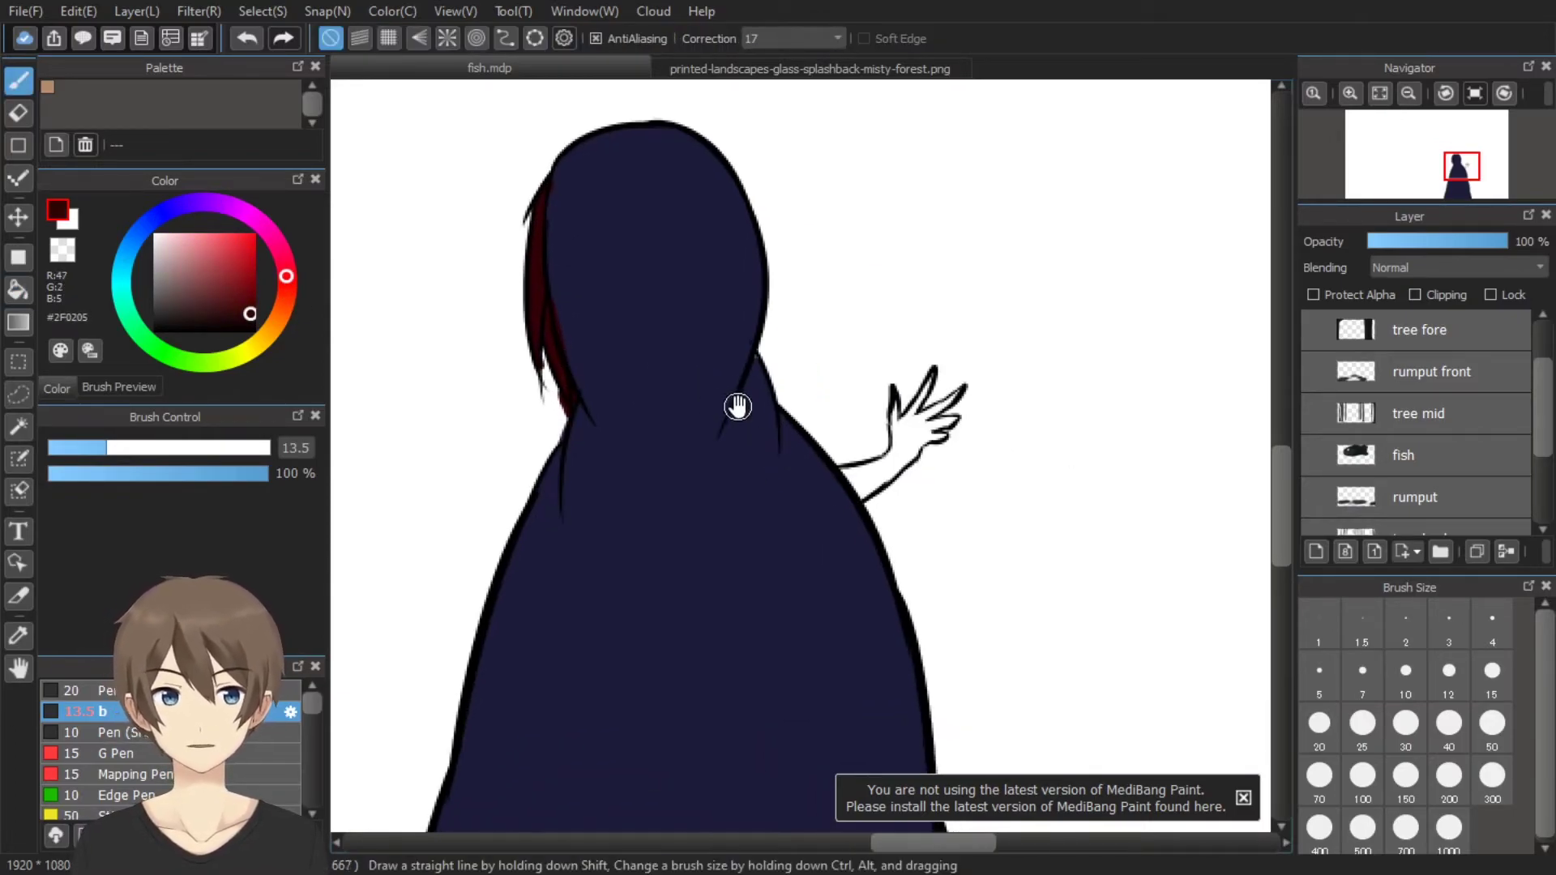
{"action": "scroll", "coordinate": [810, 410], "scroll_direction": "up", "scroll_amount": 3}
{"action": "key", "text": "g"}
{"action": "left_click", "coordinate": [838, 243]}
{"action": "key", "text": "b"}
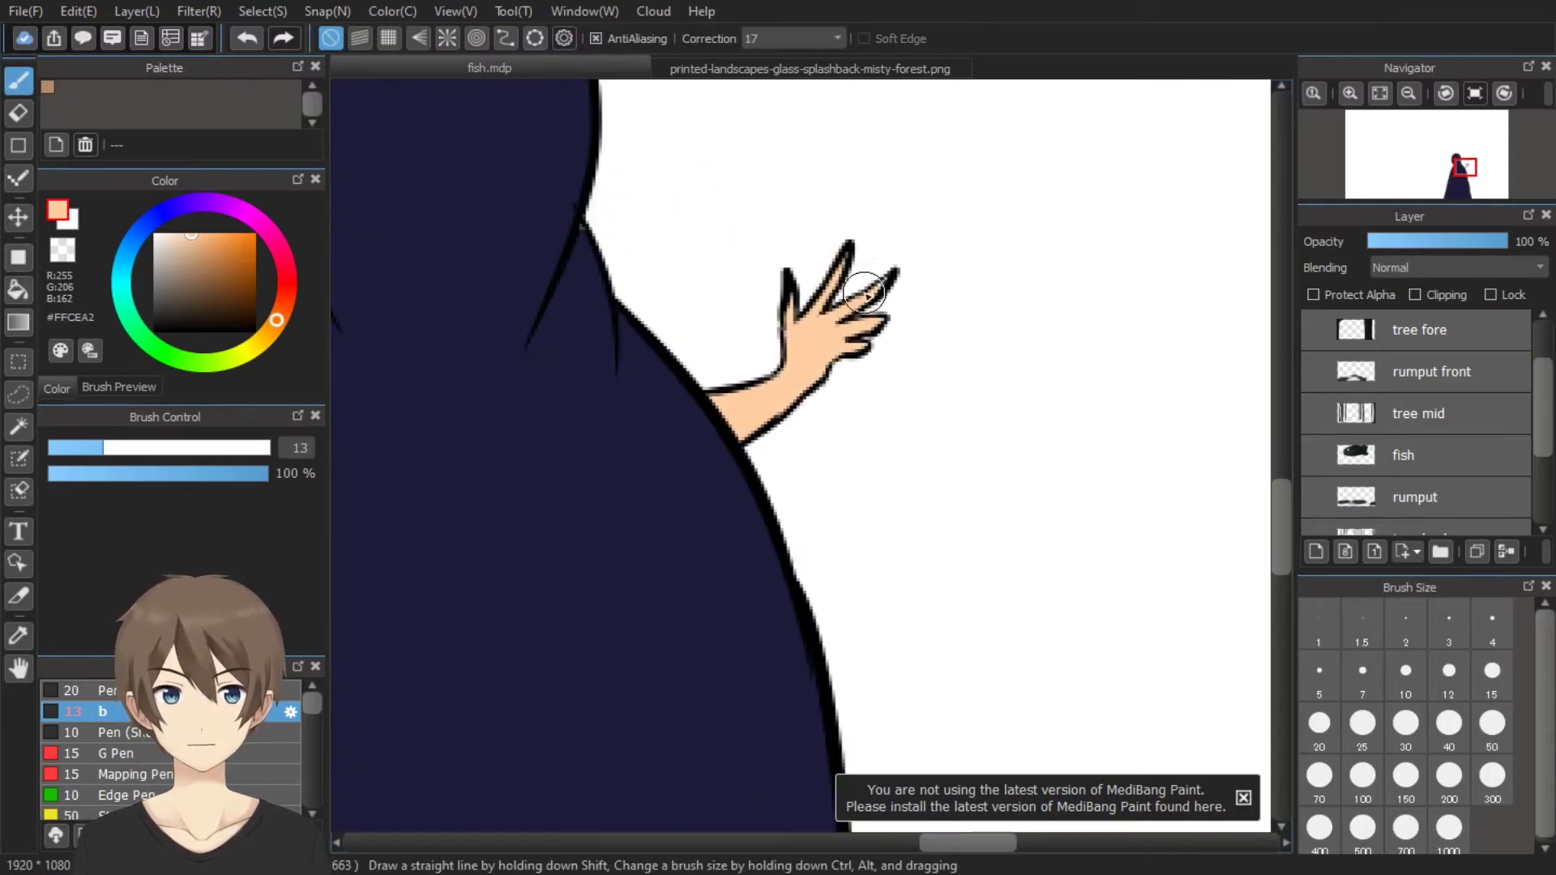
{"action": "scroll", "coordinate": [837, 354], "scroll_direction": "down", "scroll_amount": 5}
{"action": "left_click", "coordinate": [1311, 326]}
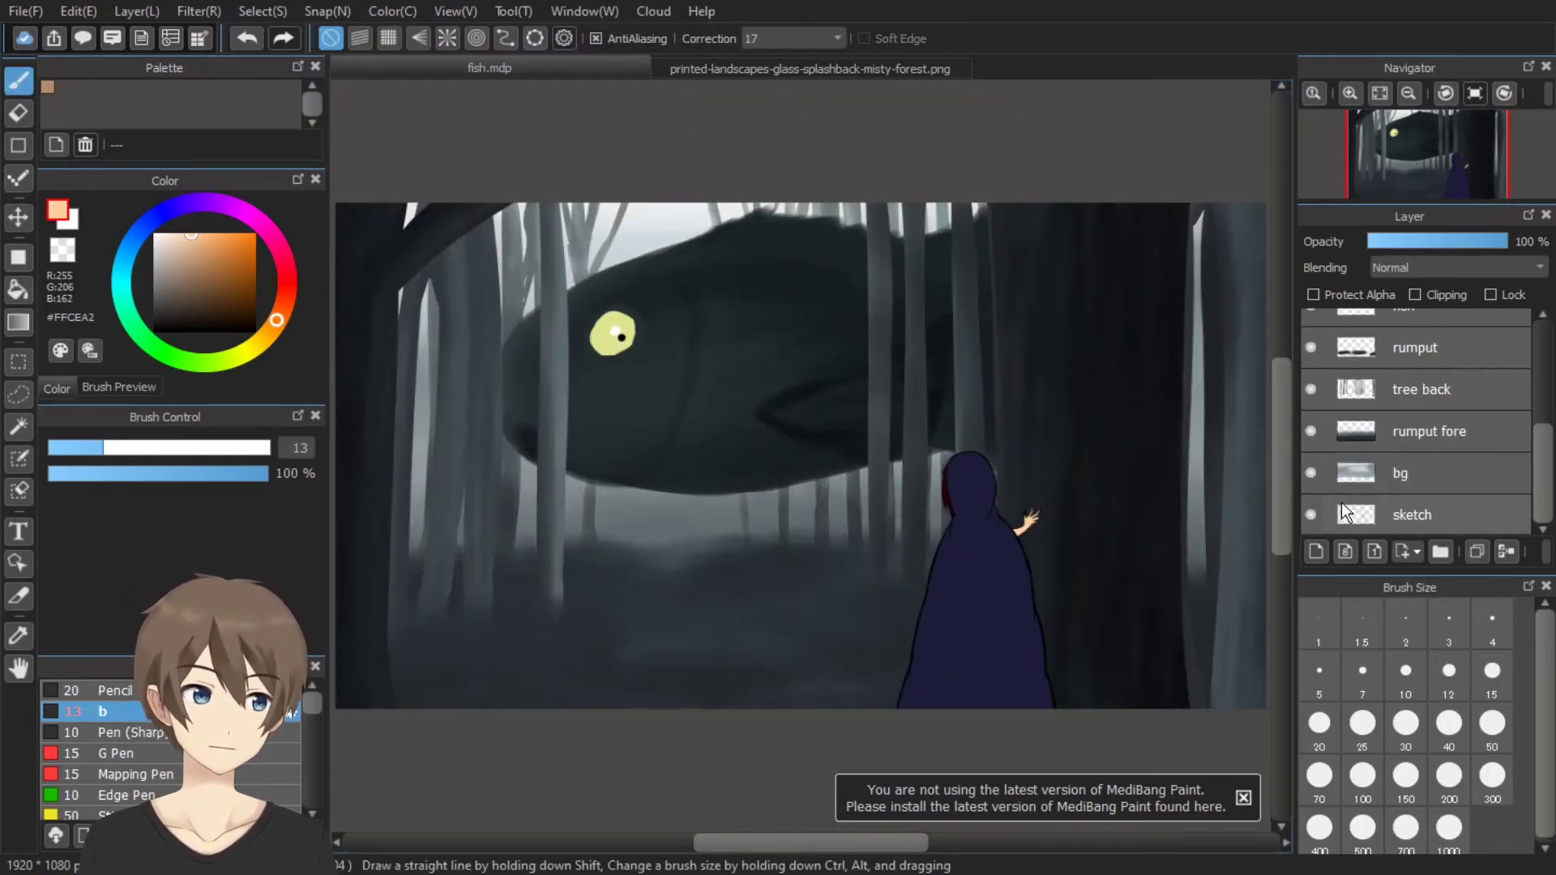
Add a new layer above tree fore
{"action": "scroll", "coordinate": [1341, 502], "scroll_direction": "up", "scroll_amount": 3}
{"action": "key", "text": "ctrl+shift+n"}
{"action": "scroll", "coordinate": [1060, 487], "scroll_direction": "up", "scroll_amount": 2}
{"action": "scroll", "coordinate": [834, 497], "scroll_direction": "up", "scroll_amount": 2}
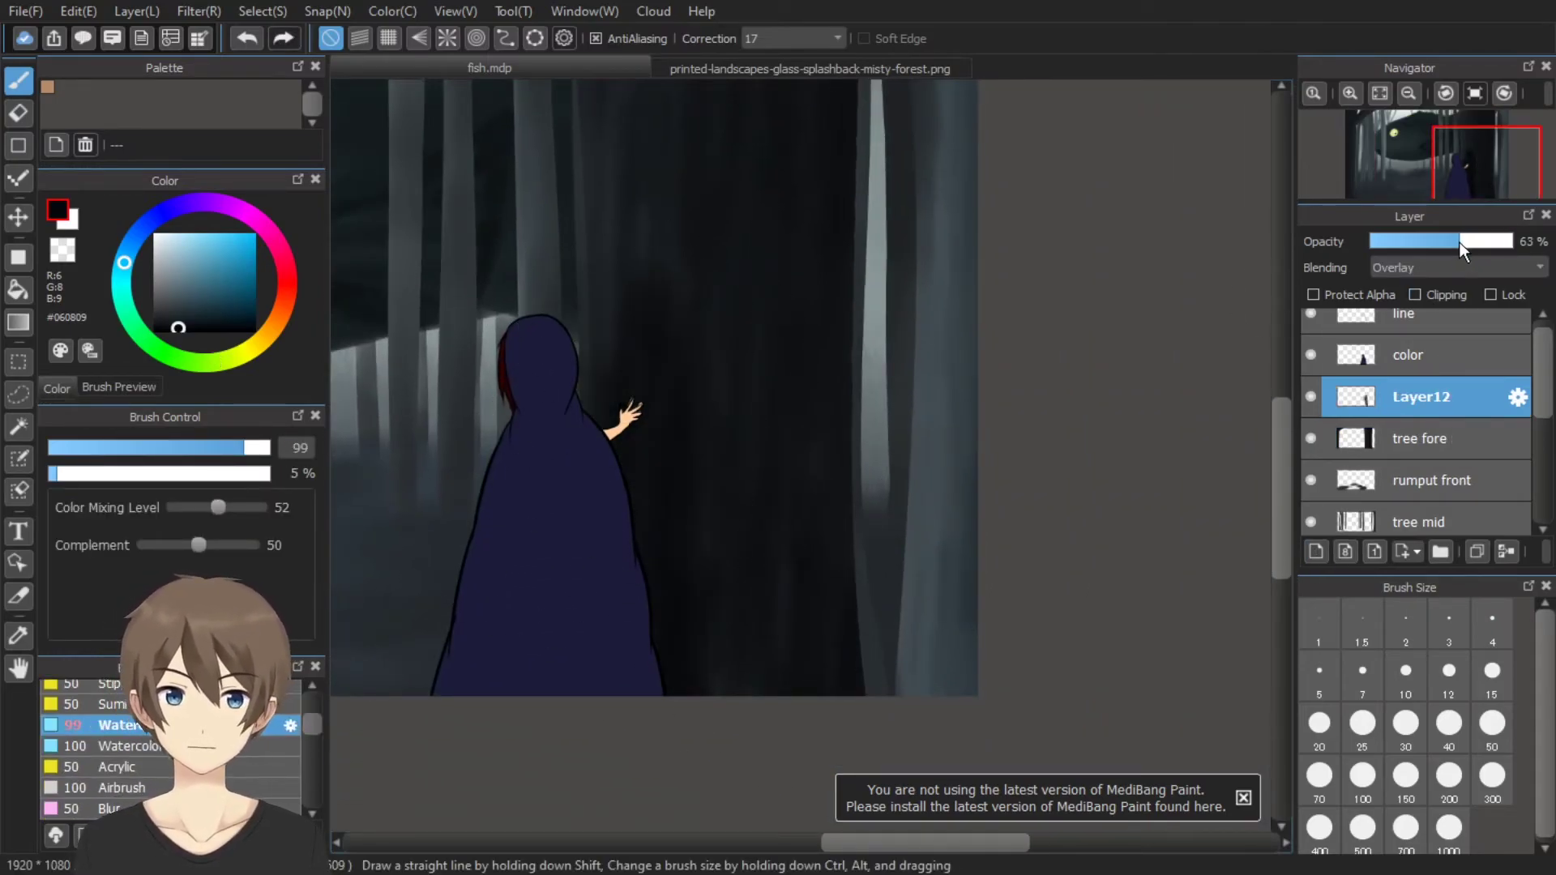
Set the new layer to 63% opacity, then pick a deeper skin tone on the color layer
{"action": "left_click_drag", "start_coordinate": [1459, 241], "coordinate": [694, 549]}
{"action": "left_click", "coordinate": [1411, 354]}
{"action": "scroll", "coordinate": [811, 364], "scroll_direction": "up", "scroll_amount": 3}
{"action": "scroll", "coordinate": [162, 729], "scroll_direction": "up", "scroll_amount": 3}
{"action": "left_click", "coordinate": [102, 711]}
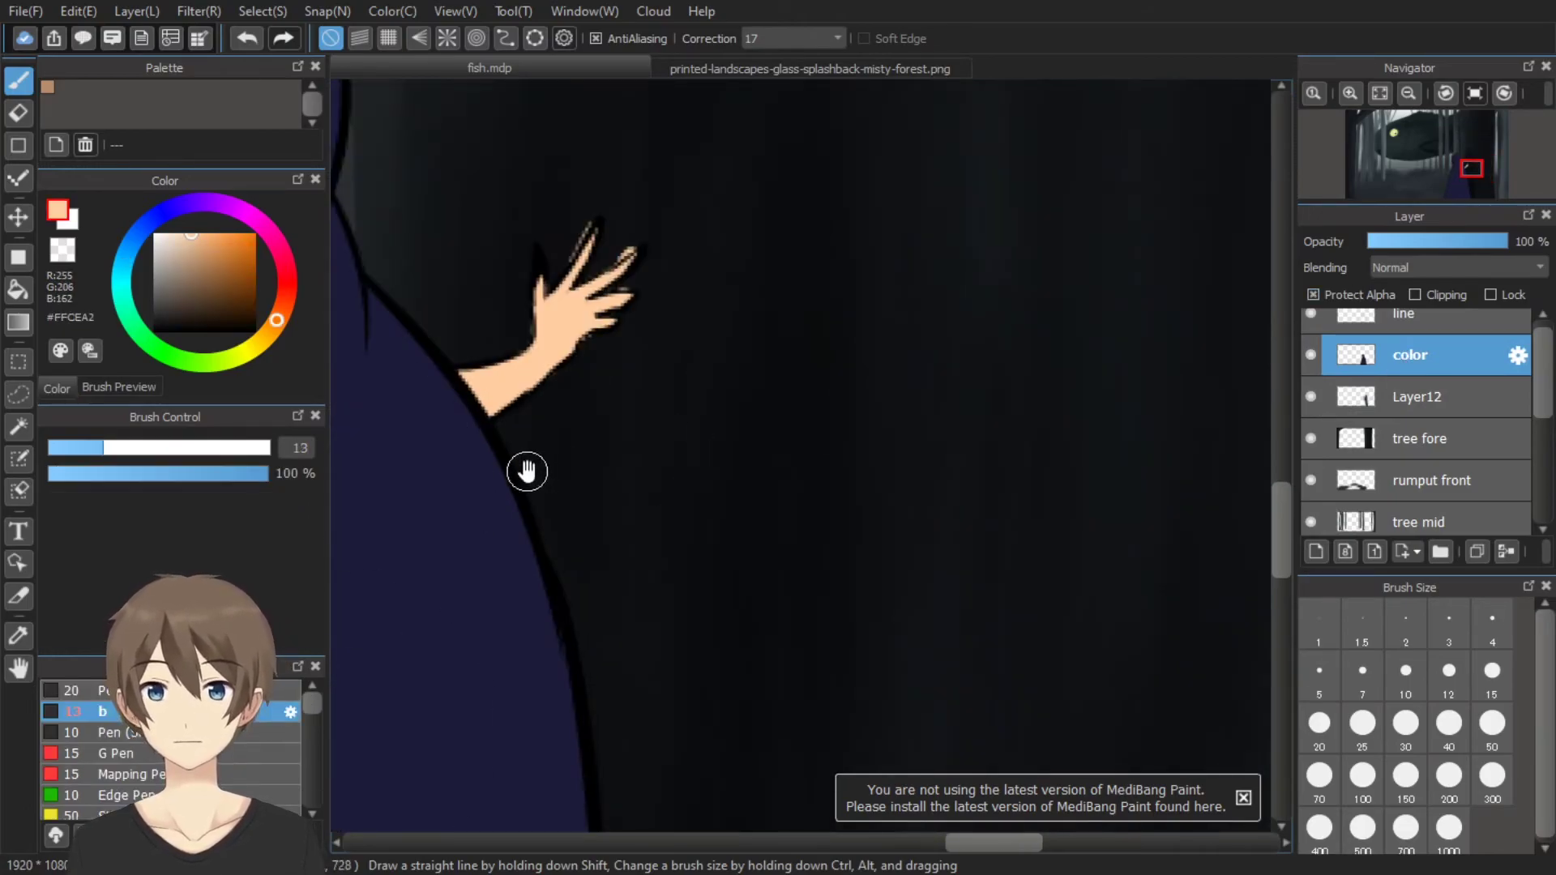
{"action": "left_click_drag", "start_coordinate": [528, 468], "coordinate": [665, 550]}
{"action": "left_click", "coordinate": [207, 247]}
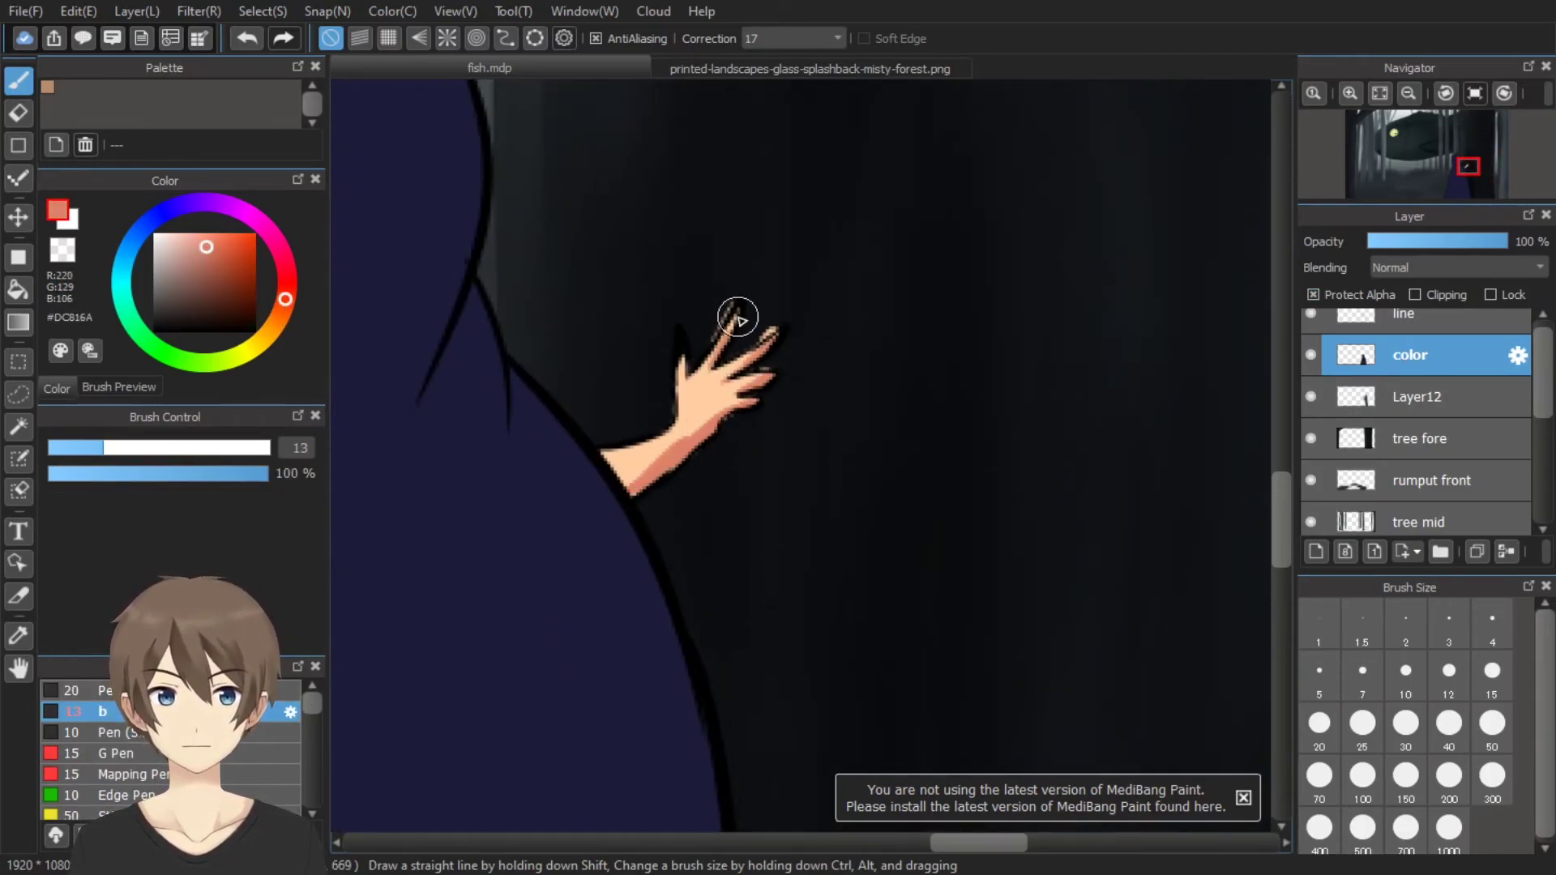
{"action": "scroll", "coordinate": [738, 321], "scroll_direction": "up", "scroll_amount": 5}
Bucket-fill the robe with near-black navy sampled and darkened from the cloak colour
{"action": "left_click", "coordinate": [858, 424], "text": "alt"}
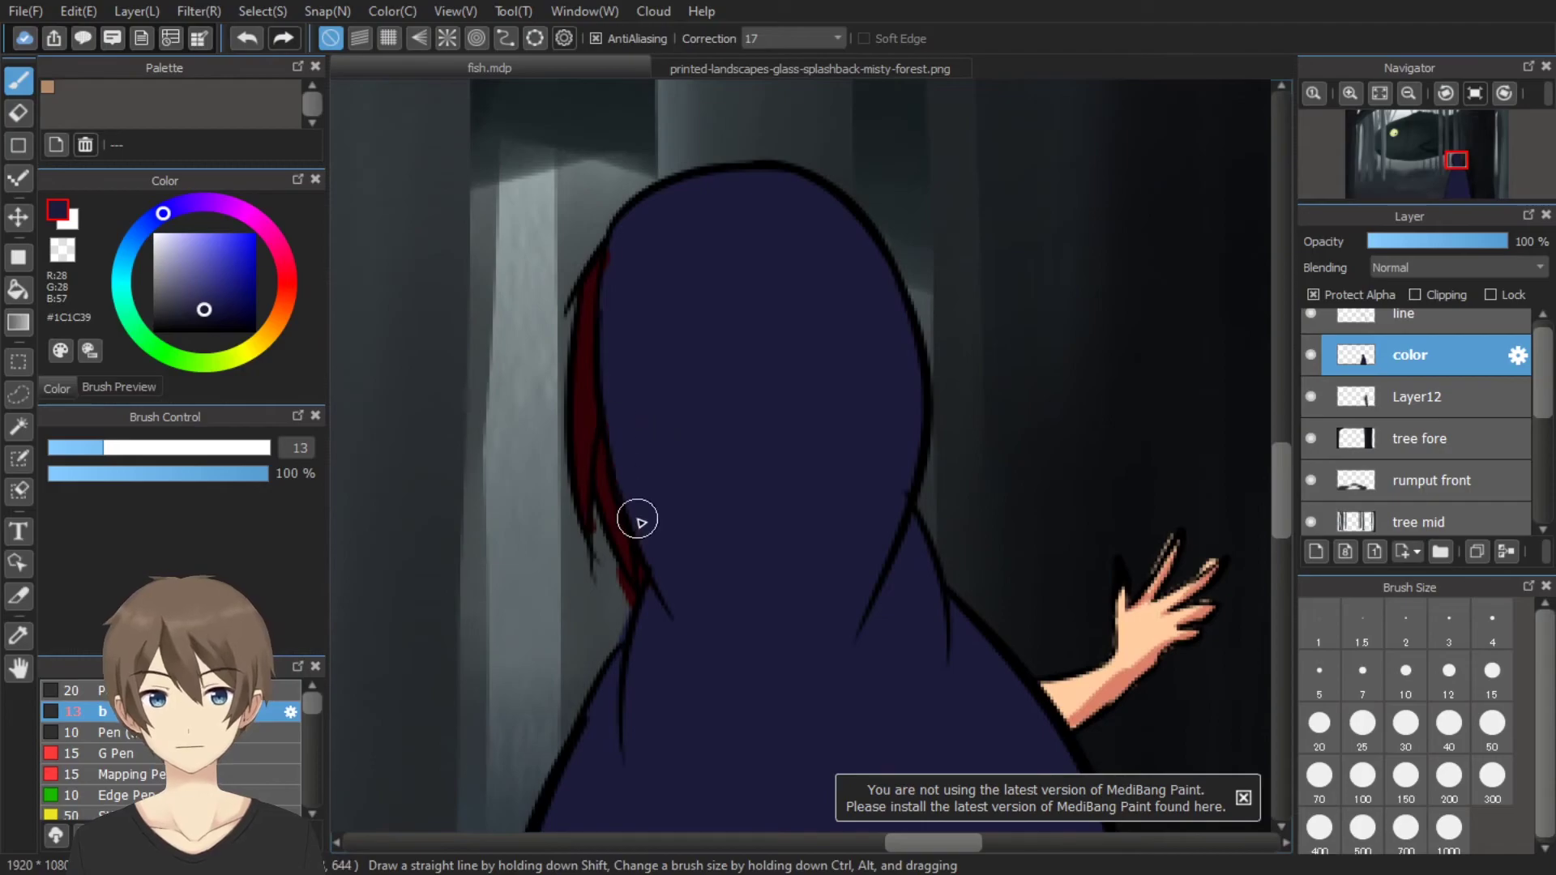
{"action": "left_click_drag", "start_coordinate": [177, 223], "coordinate": [180, 208]}
{"action": "left_click_drag", "start_coordinate": [852, 421], "coordinate": [815, 341]}
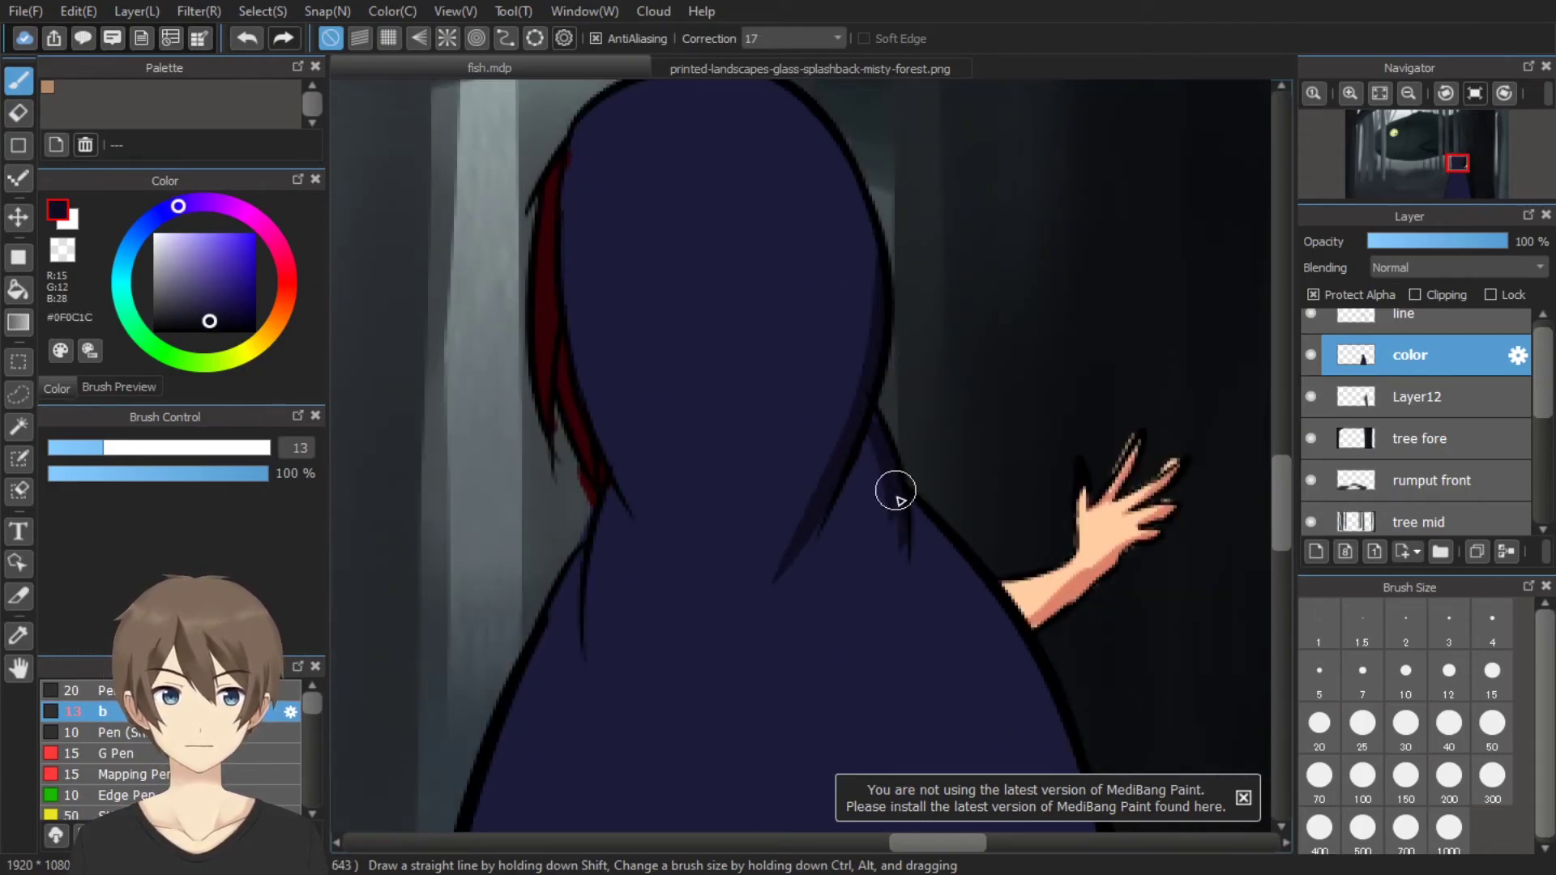
{"action": "scroll", "coordinate": [862, 418], "scroll_direction": "down", "scroll_amount": 2}
{"action": "scroll", "coordinate": [796, 733], "scroll_direction": "down", "scroll_amount": 4}
{"action": "scroll", "coordinate": [963, 714], "scroll_direction": "down", "scroll_amount": 2}
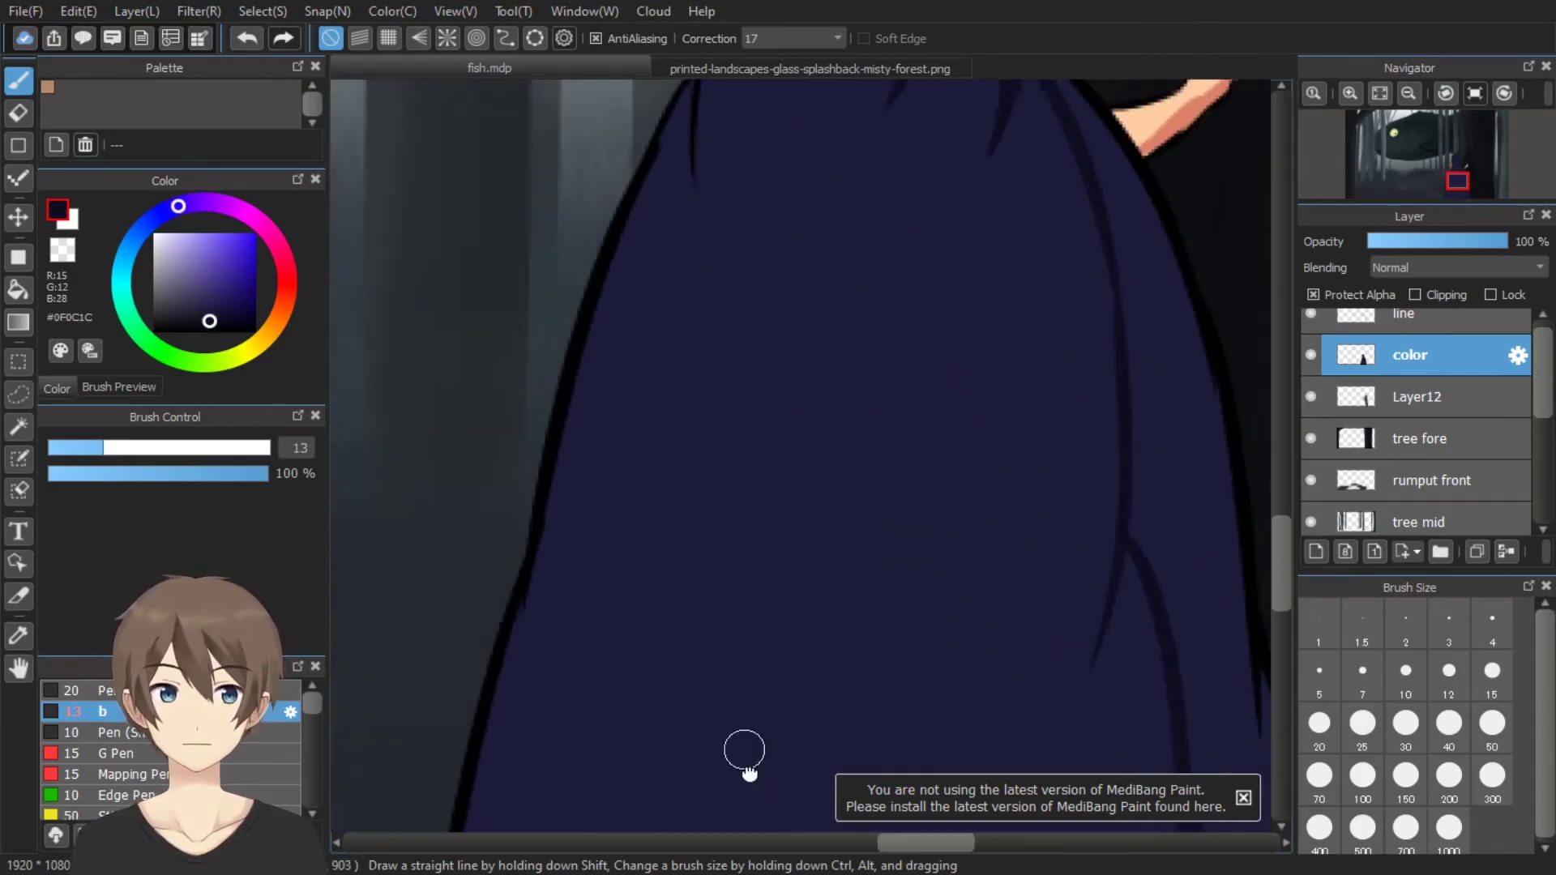
{"action": "key", "text": "g"}
{"action": "left_click", "coordinate": [986, 400]}
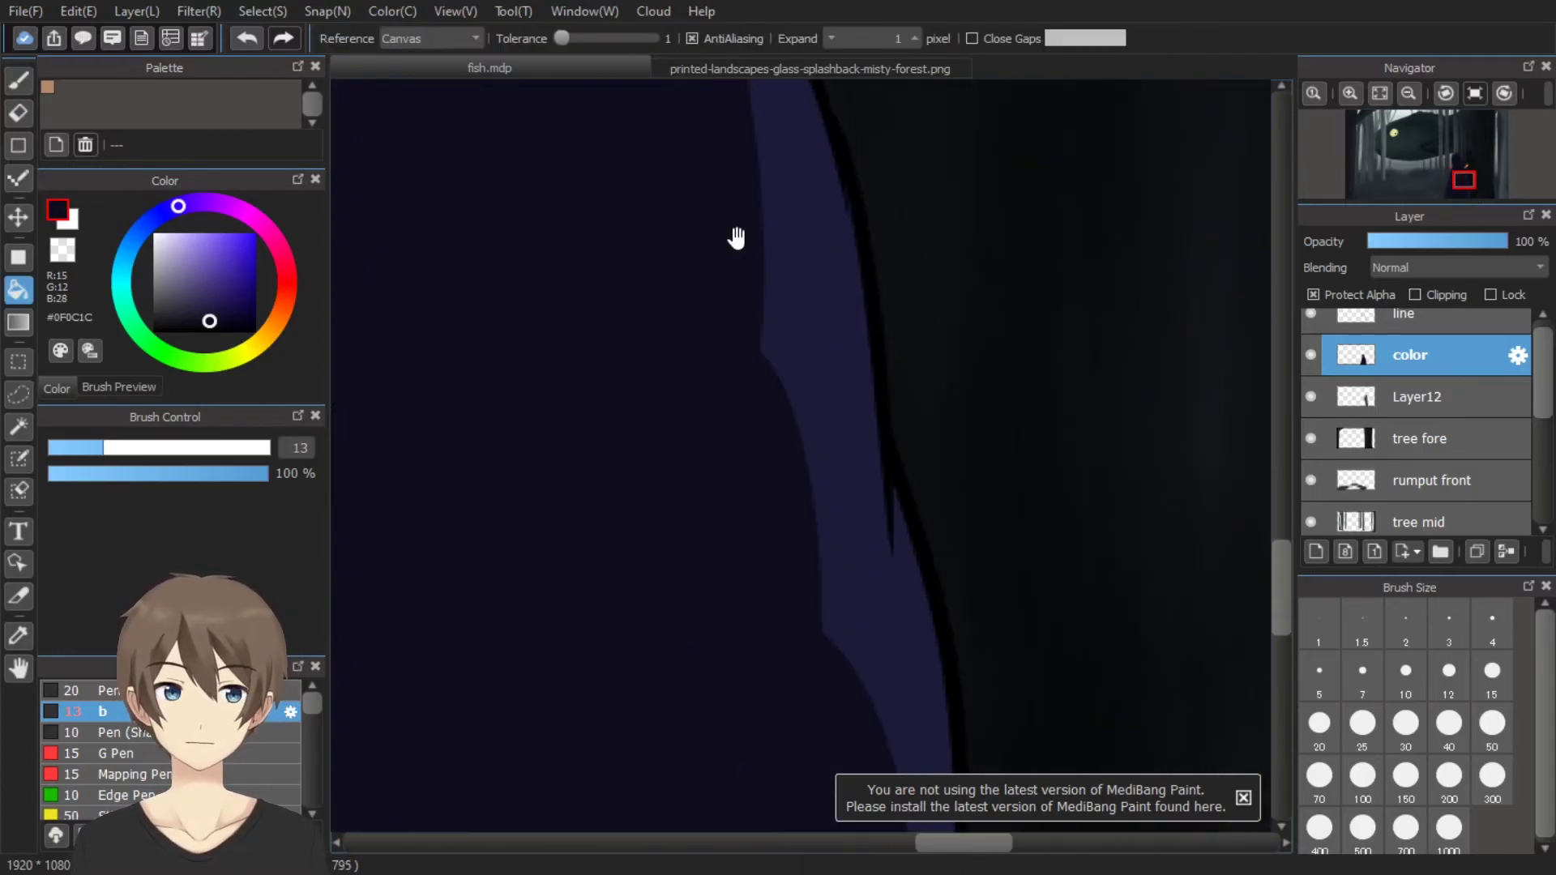
{"action": "key", "text": "b"}
Pick a darker skin tone for shading the figure's hand
{"action": "scroll", "coordinate": [682, 751], "scroll_direction": "down", "scroll_amount": 3}
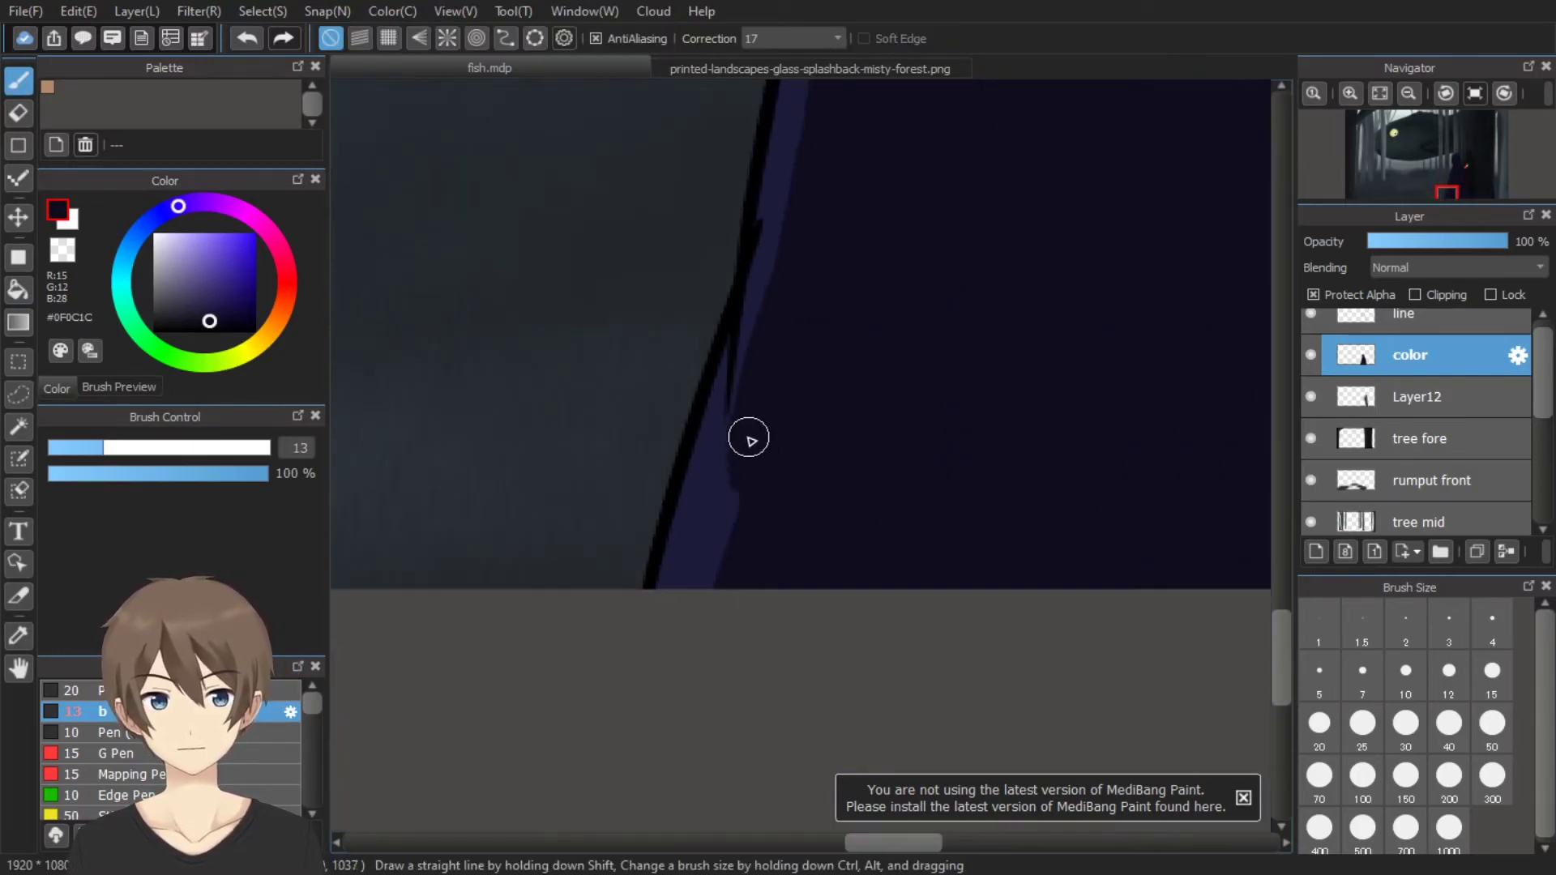
{"action": "scroll", "coordinate": [753, 566], "scroll_direction": "down", "scroll_amount": 3}
{"action": "scroll", "coordinate": [646, 484], "scroll_direction": "up", "scroll_amount": 3}
{"action": "scroll", "coordinate": [604, 340], "scroll_direction": "up", "scroll_amount": 2}
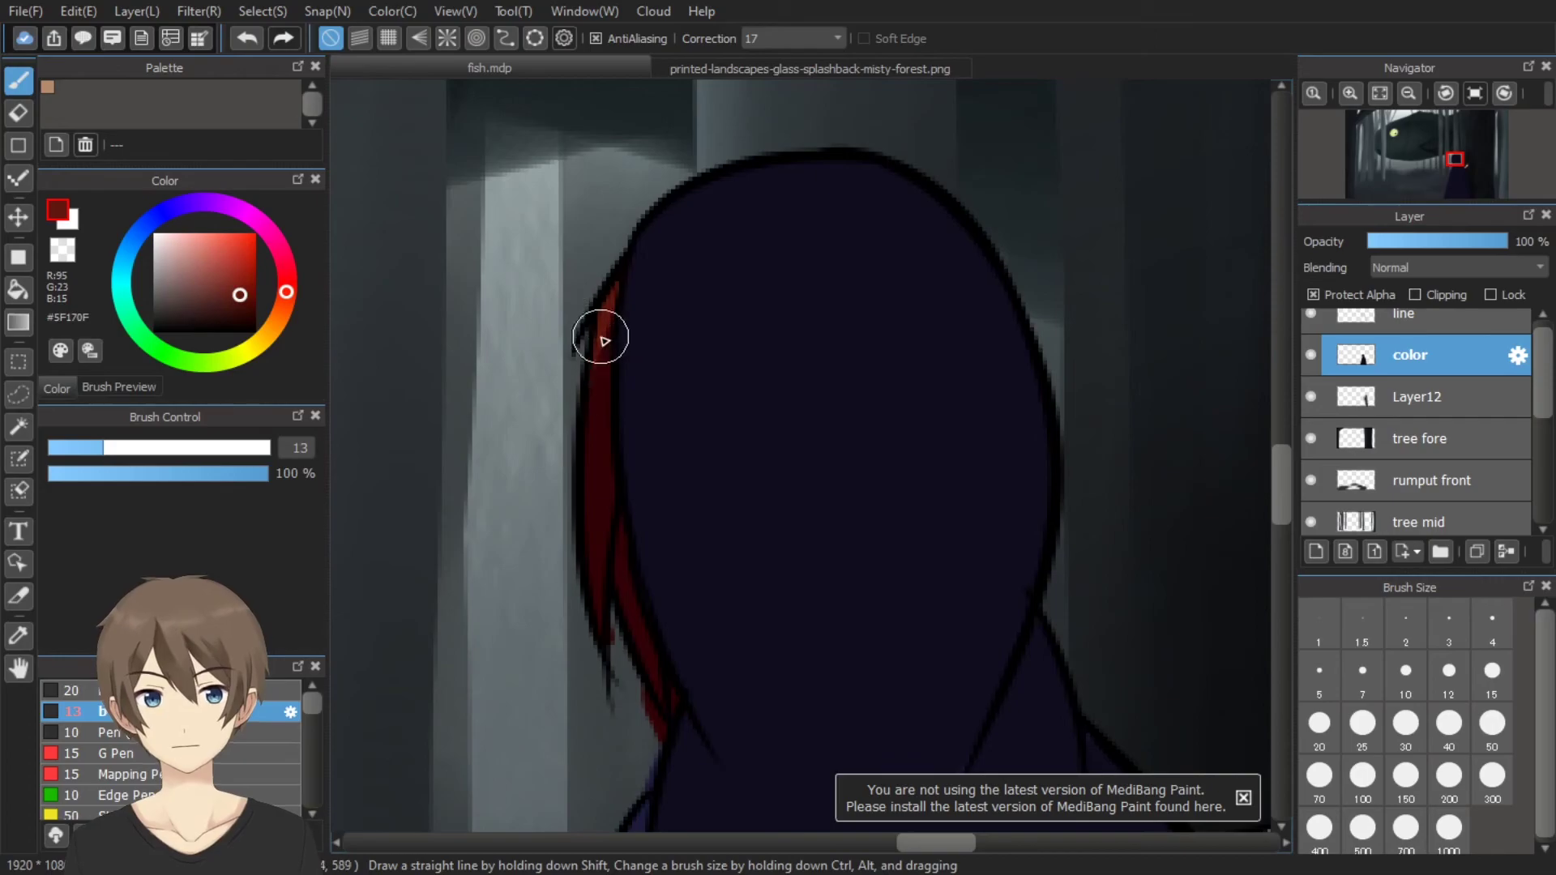
{"action": "scroll", "coordinate": [613, 579], "scroll_direction": "down", "scroll_amount": 3}
{"action": "scroll", "coordinate": [702, 635], "scroll_direction": "down", "scroll_amount": 2}
{"action": "scroll", "coordinate": [825, 494], "scroll_direction": "up", "scroll_amount": 1}
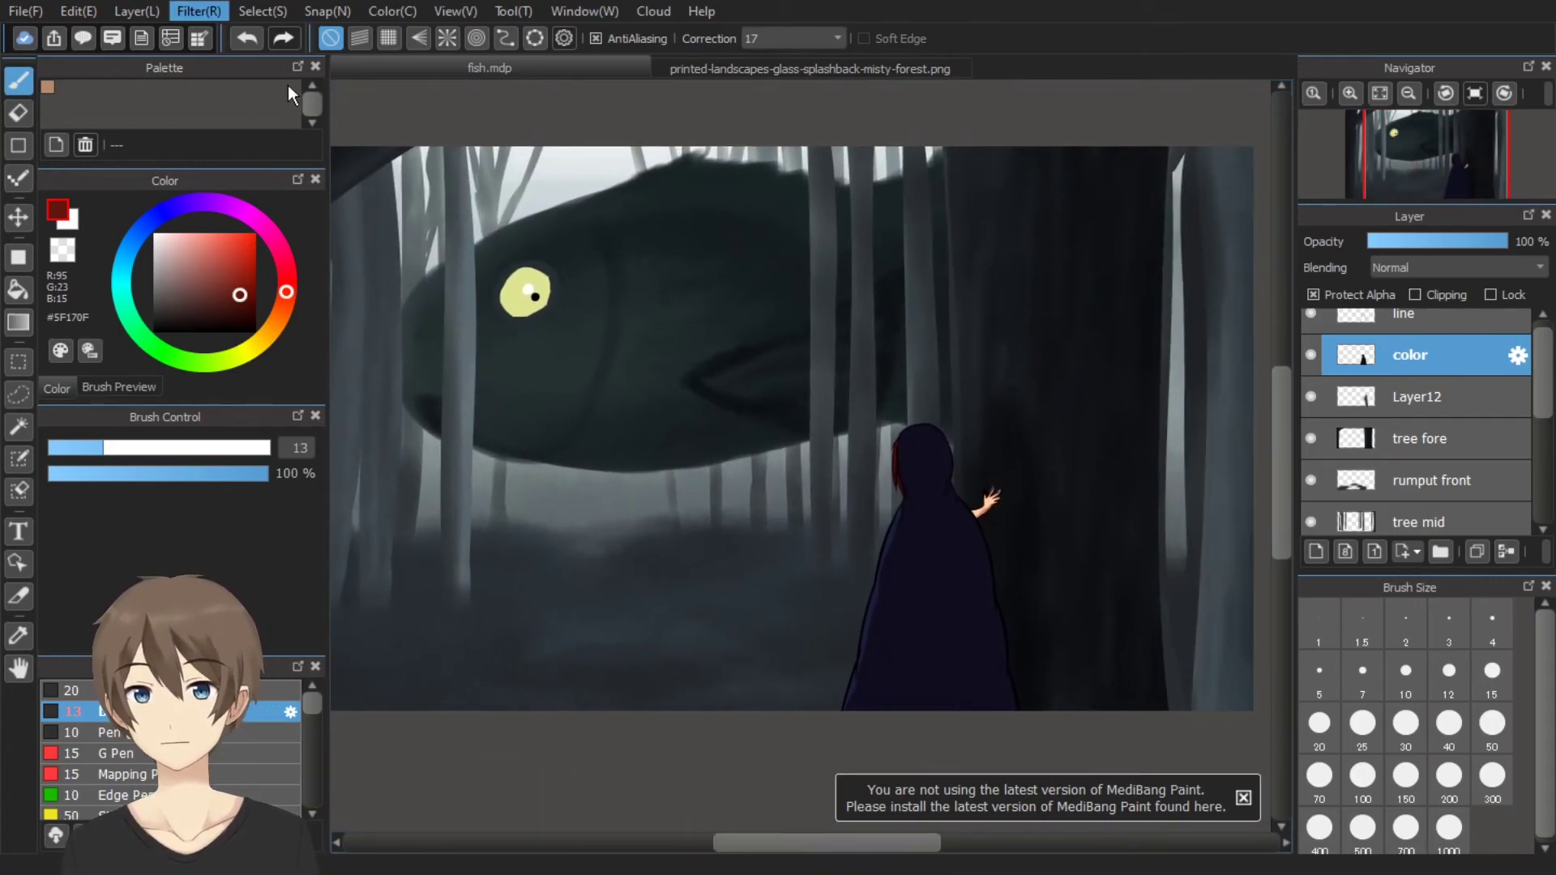
{"action": "scroll", "coordinate": [1117, 608], "scroll_direction": "up", "scroll_amount": 2}
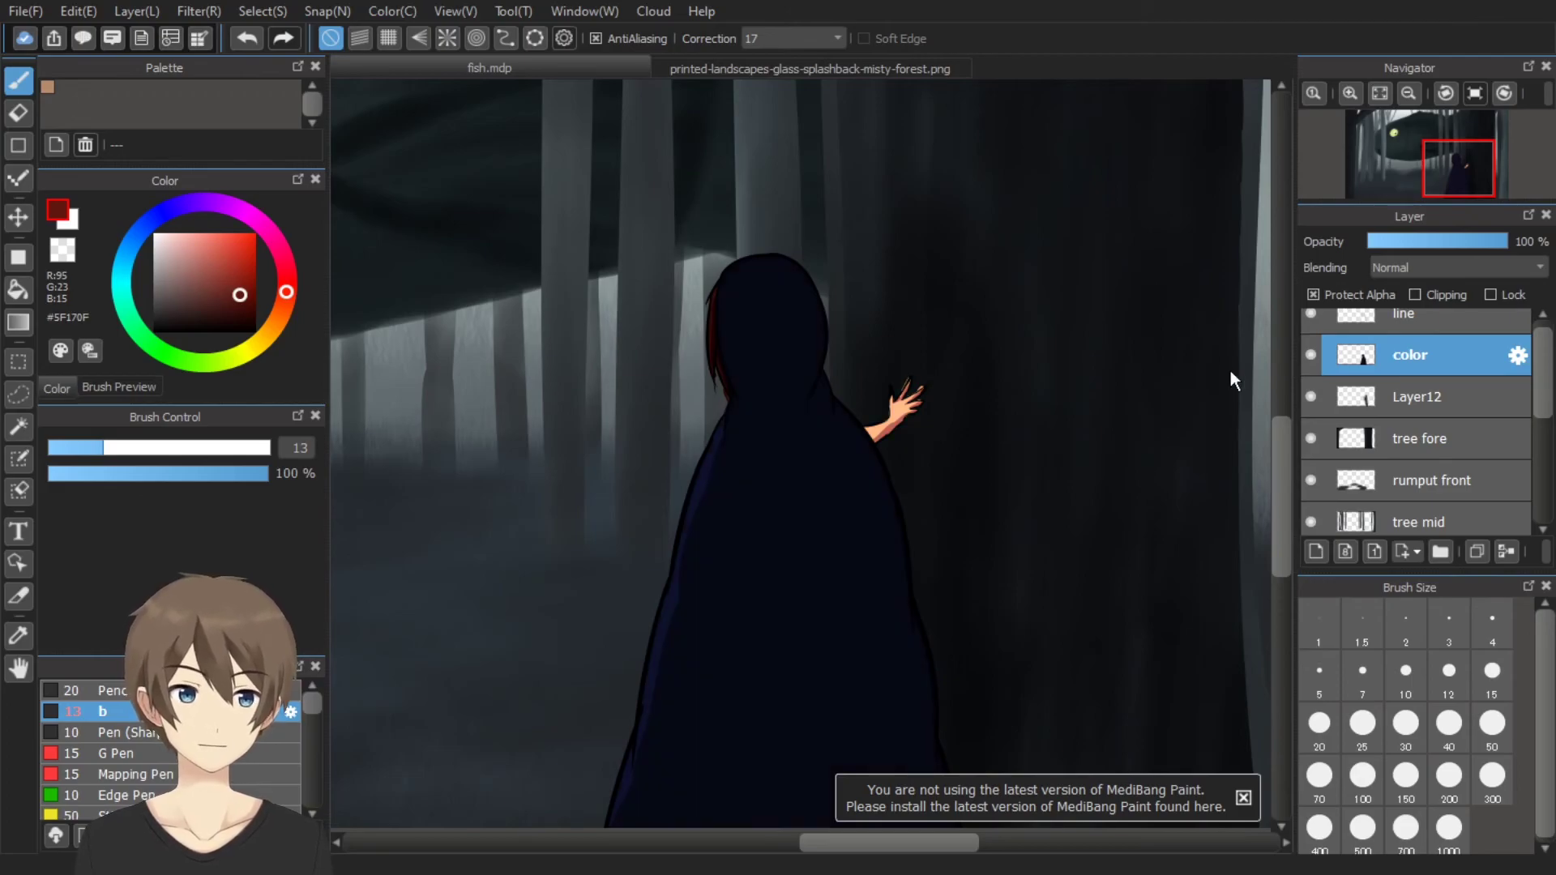
{"action": "scroll", "coordinate": [1252, 590], "scroll_direction": "down", "scroll_amount": 3}
{"action": "scroll", "coordinate": [479, 459], "scroll_direction": "up", "scroll_amount": 3}
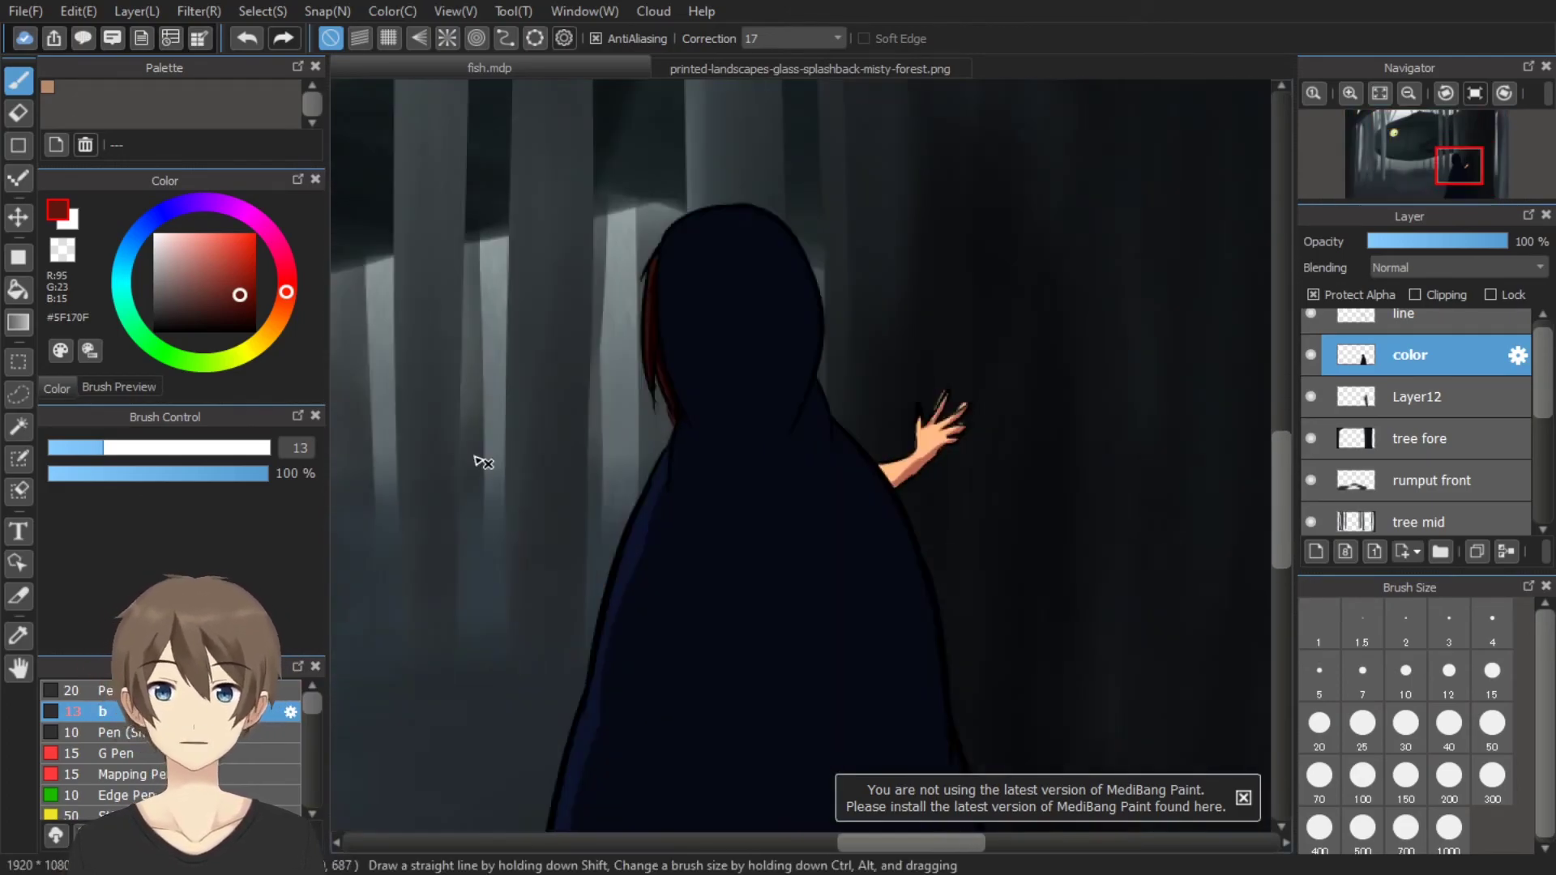
{"action": "scroll", "coordinate": [718, 488], "scroll_direction": "up", "scroll_amount": 2}
{"action": "left_click", "coordinate": [717, 489], "text": "alt"}
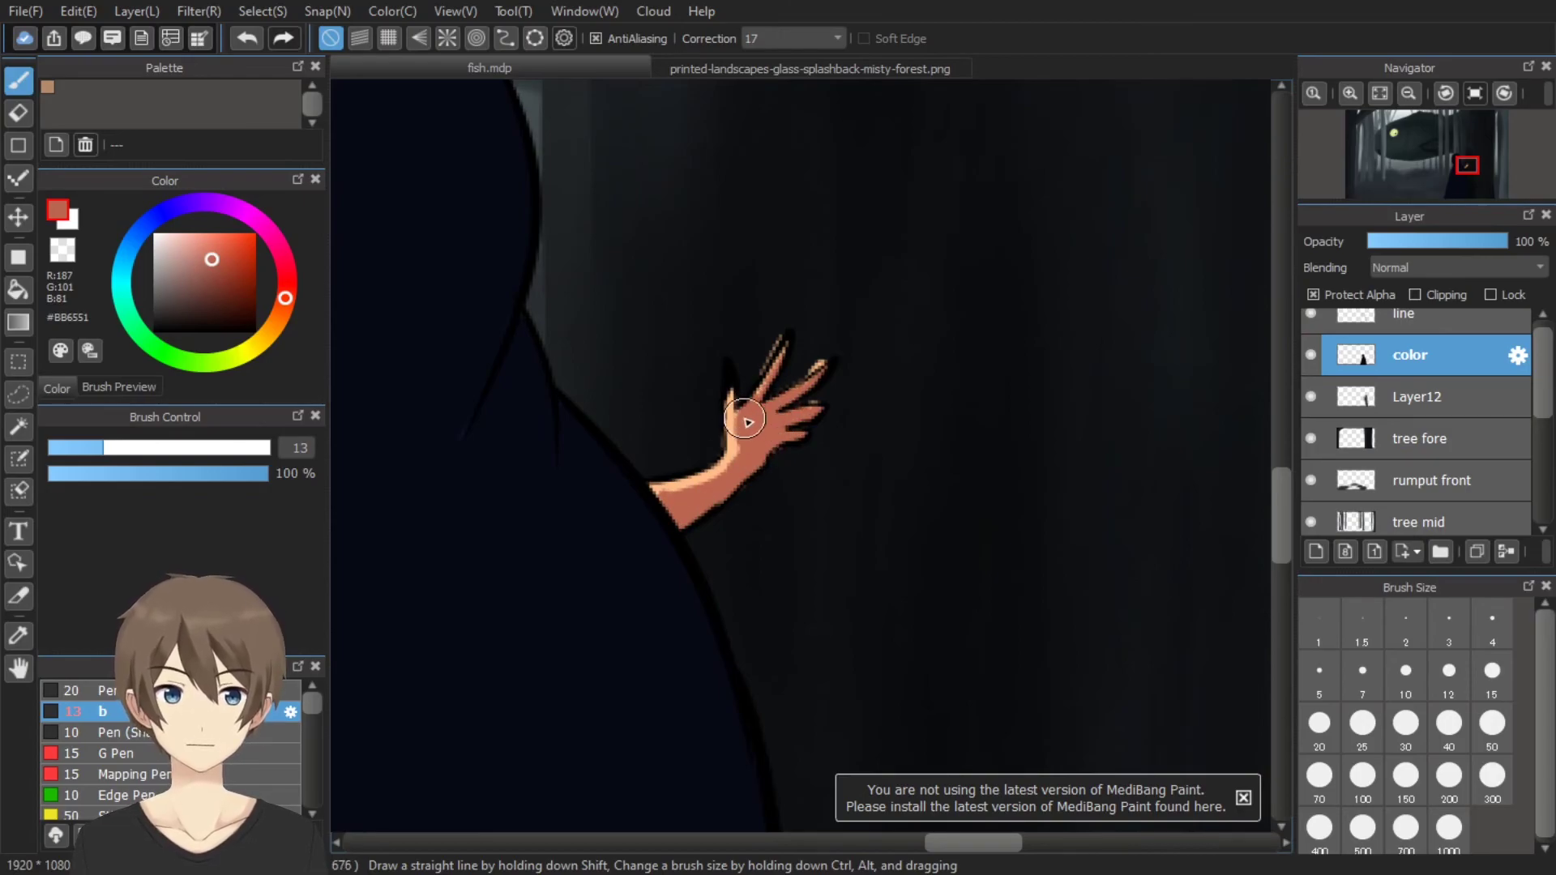
{"action": "scroll", "coordinate": [952, 636], "scroll_direction": "down", "scroll_amount": 3}
{"action": "scroll", "coordinate": [705, 635], "scroll_direction": "down", "scroll_amount": 2}
{"action": "scroll", "coordinate": [916, 567], "scroll_direction": "up", "scroll_amount": 2}
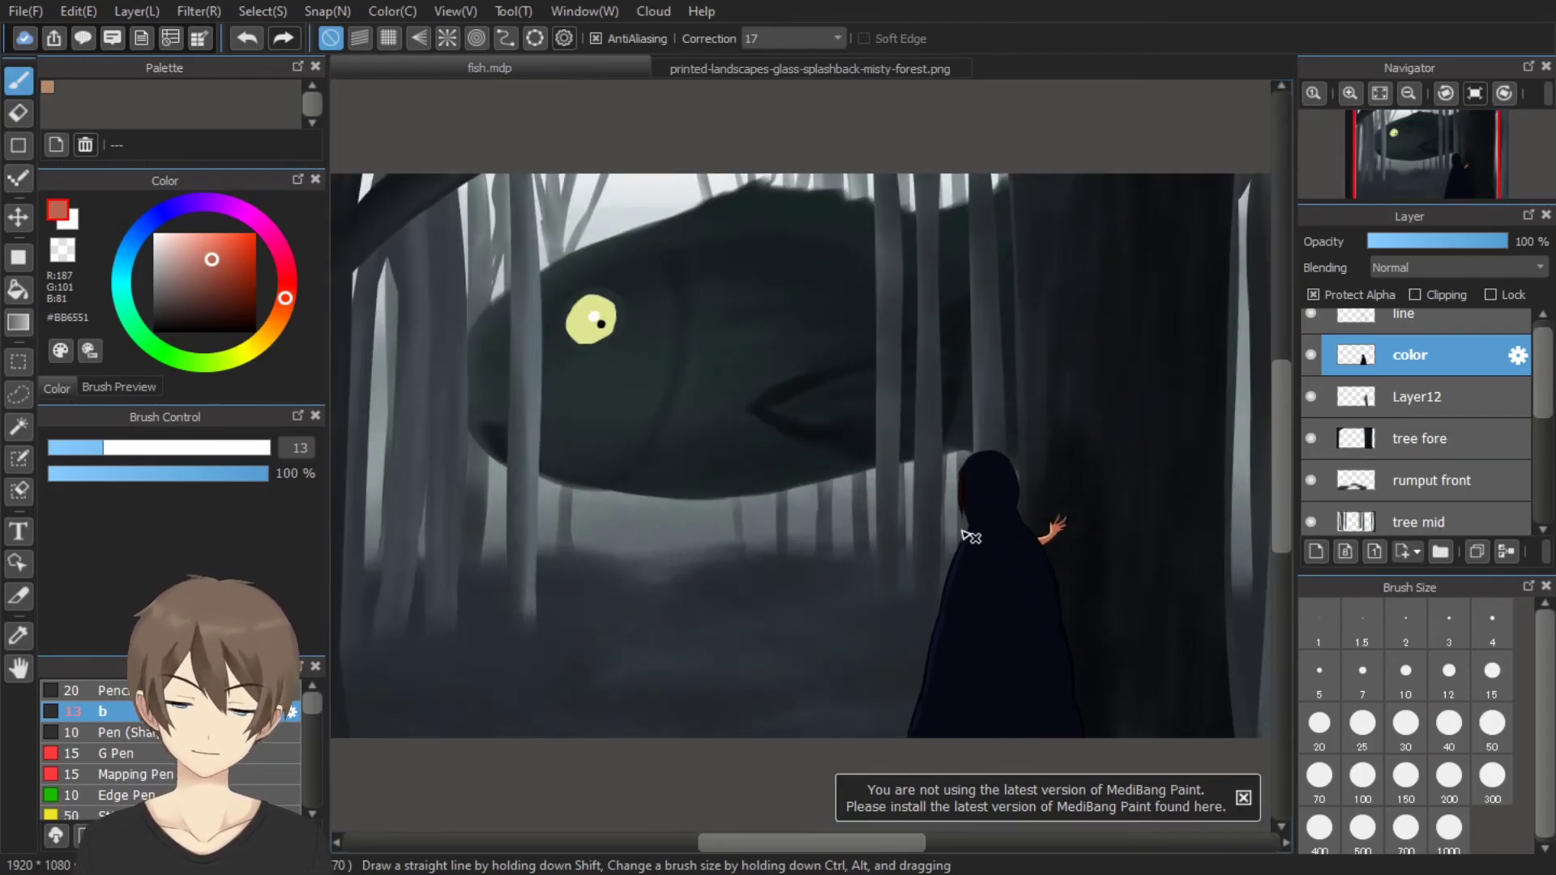
{"action": "scroll", "coordinate": [971, 537], "scroll_direction": "up", "scroll_amount": 2}
Add a clipped layer above color with almost-black blue and the soft Watercolor brush
{"action": "left_click", "coordinate": [1316, 551]}
{"action": "scroll", "coordinate": [725, 591], "scroll_direction": "up", "scroll_amount": 1}
{"action": "scroll", "coordinate": [726, 591], "scroll_direction": "down", "scroll_amount": 1}
{"action": "left_click", "coordinate": [726, 591], "text": "alt"}
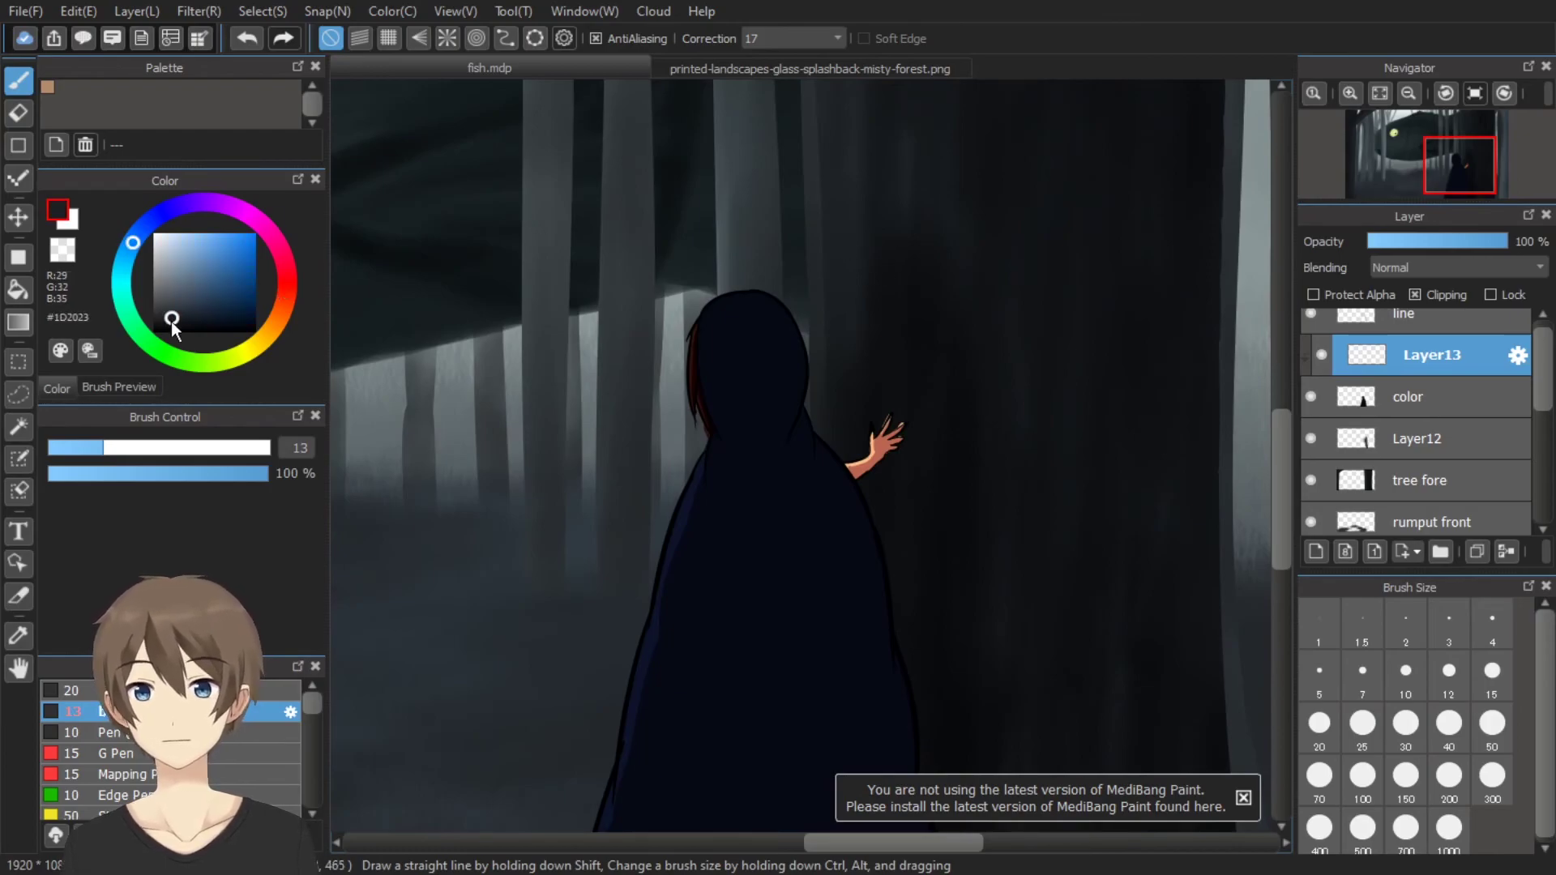
{"action": "left_click", "coordinate": [209, 326]}
{"action": "scroll", "coordinate": [106, 754], "scroll_direction": "down", "scroll_amount": 2}
{"action": "left_click", "coordinate": [105, 711]}
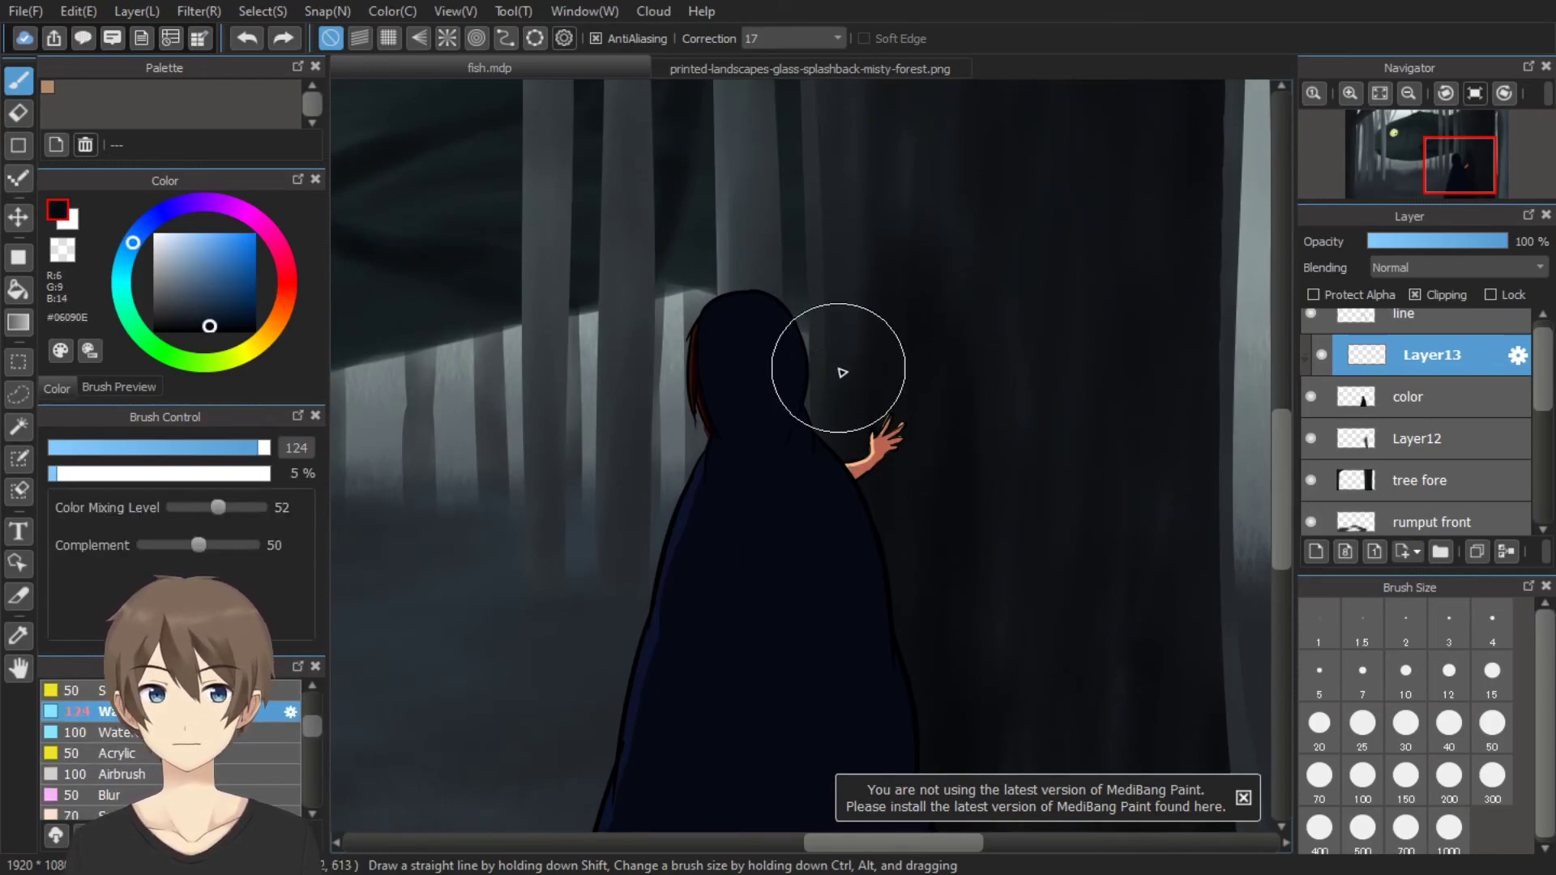
Set the shading layer's opacity to 64%, fit the view, and add a layer above line
{"action": "left_click_drag", "start_coordinate": [924, 583], "coordinate": [940, 595]}
{"action": "scroll", "coordinate": [875, 427], "scroll_direction": "down", "scroll_amount": 2}
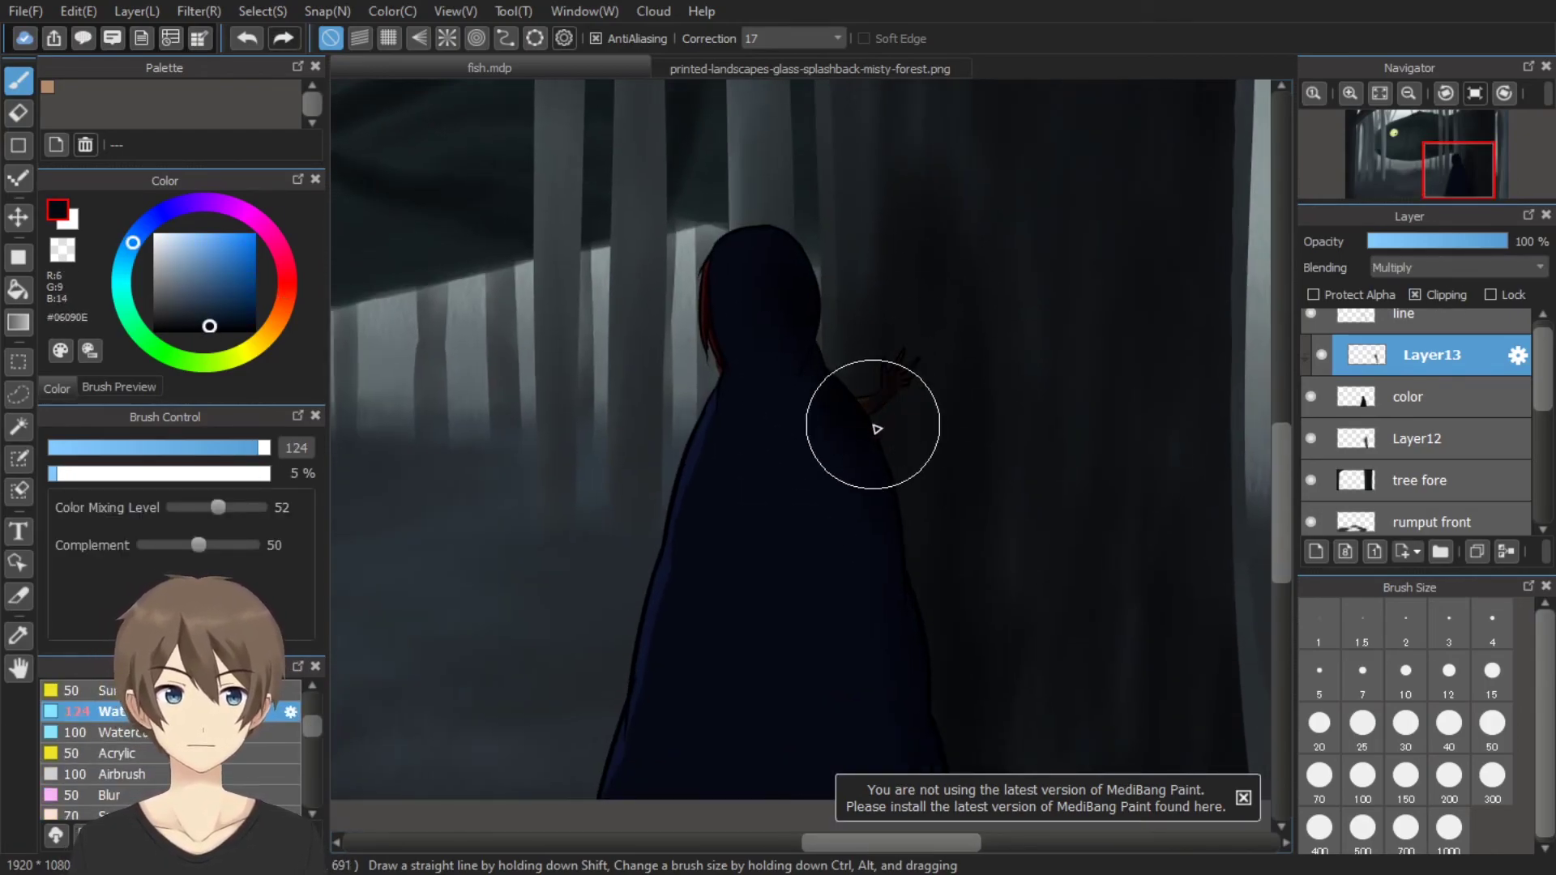
{"action": "scroll", "coordinate": [868, 452], "scroll_direction": "right", "scroll_amount": 3}
{"action": "left_click_drag", "start_coordinate": [1465, 240], "coordinate": [1460, 240]}
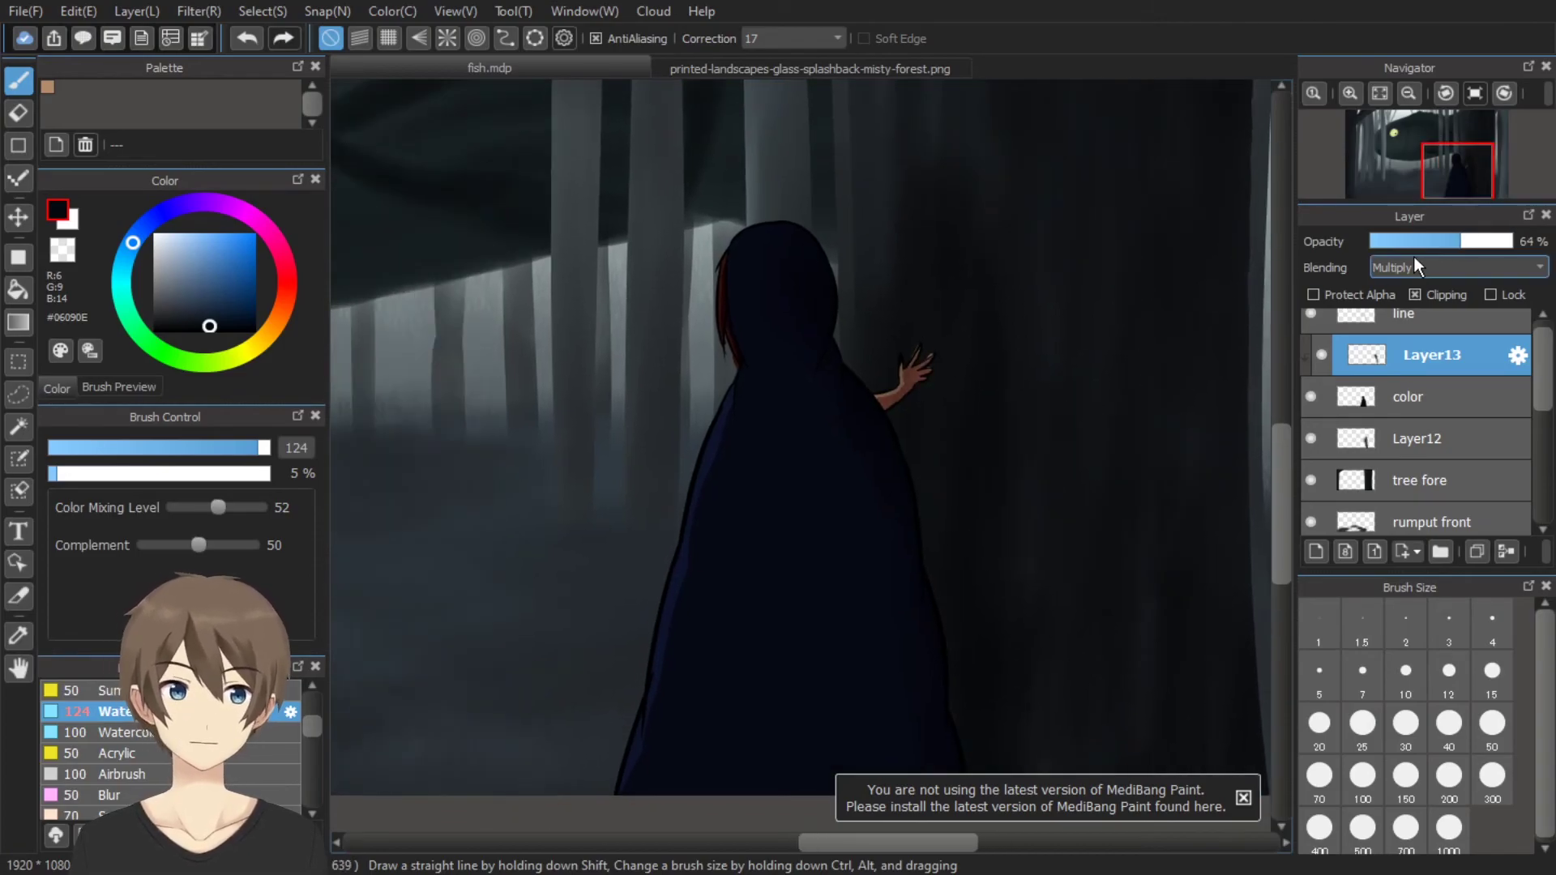
{"action": "key", "text": "ctrl+0"}
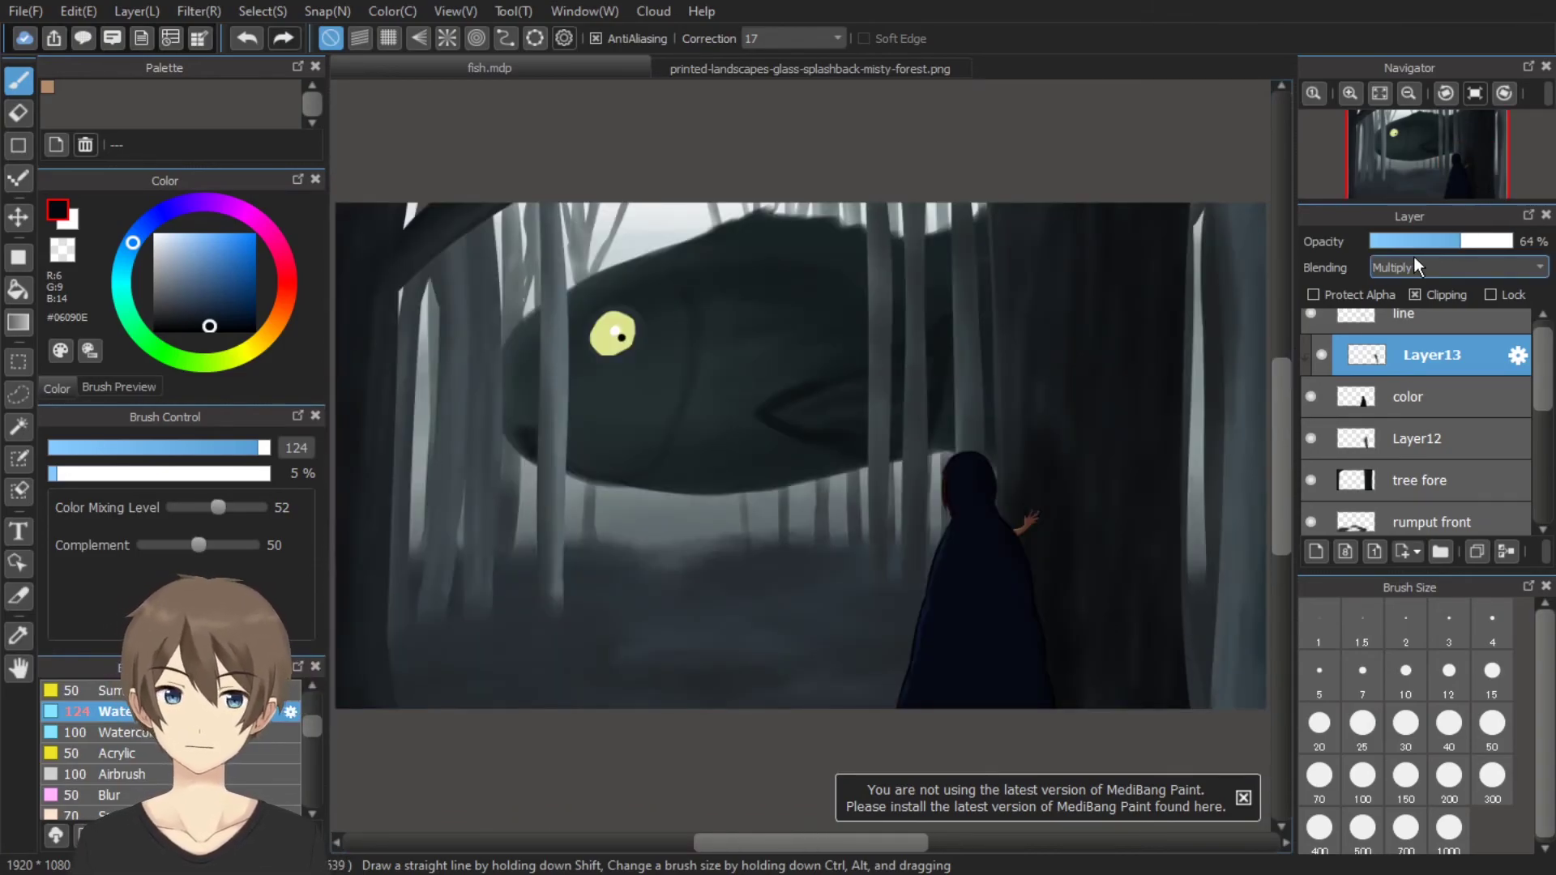
{"action": "key", "text": "ctrl+shift+n"}
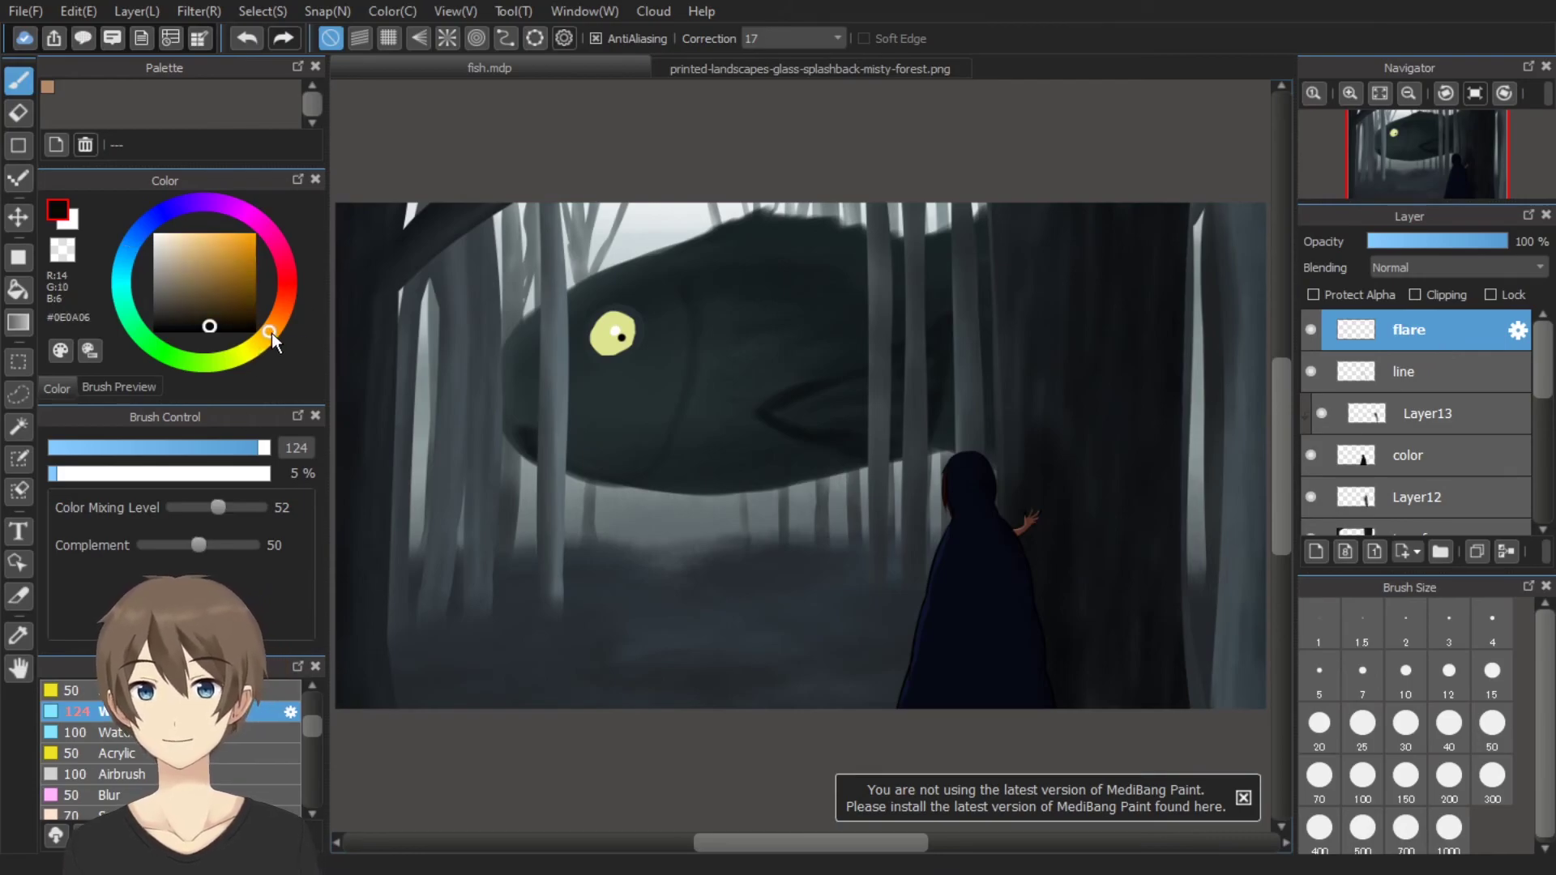
Choose pale sky blue with a 231-size brush for the flare glow
{"action": "left_click", "coordinate": [647, 216], "text": "alt"}
{"action": "left_click_drag", "start_coordinate": [248, 456], "coordinate": [270, 448]}
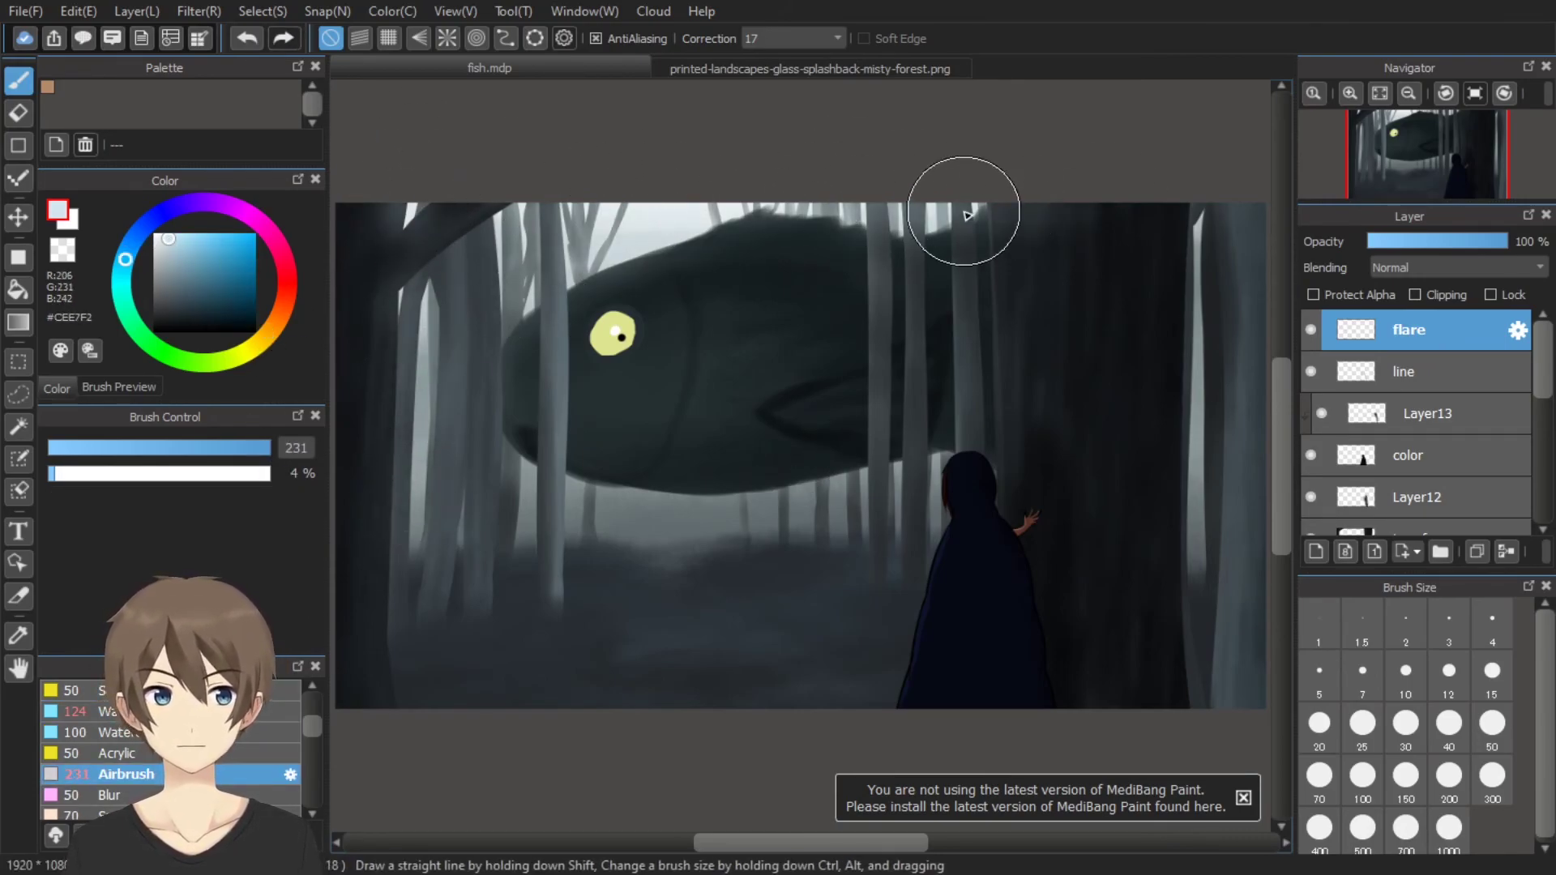
{"action": "scroll", "coordinate": [896, 511], "scroll_direction": "down", "scroll_amount": 2}
{"action": "scroll", "coordinate": [896, 180], "scroll_direction": "up", "scroll_amount": 1}
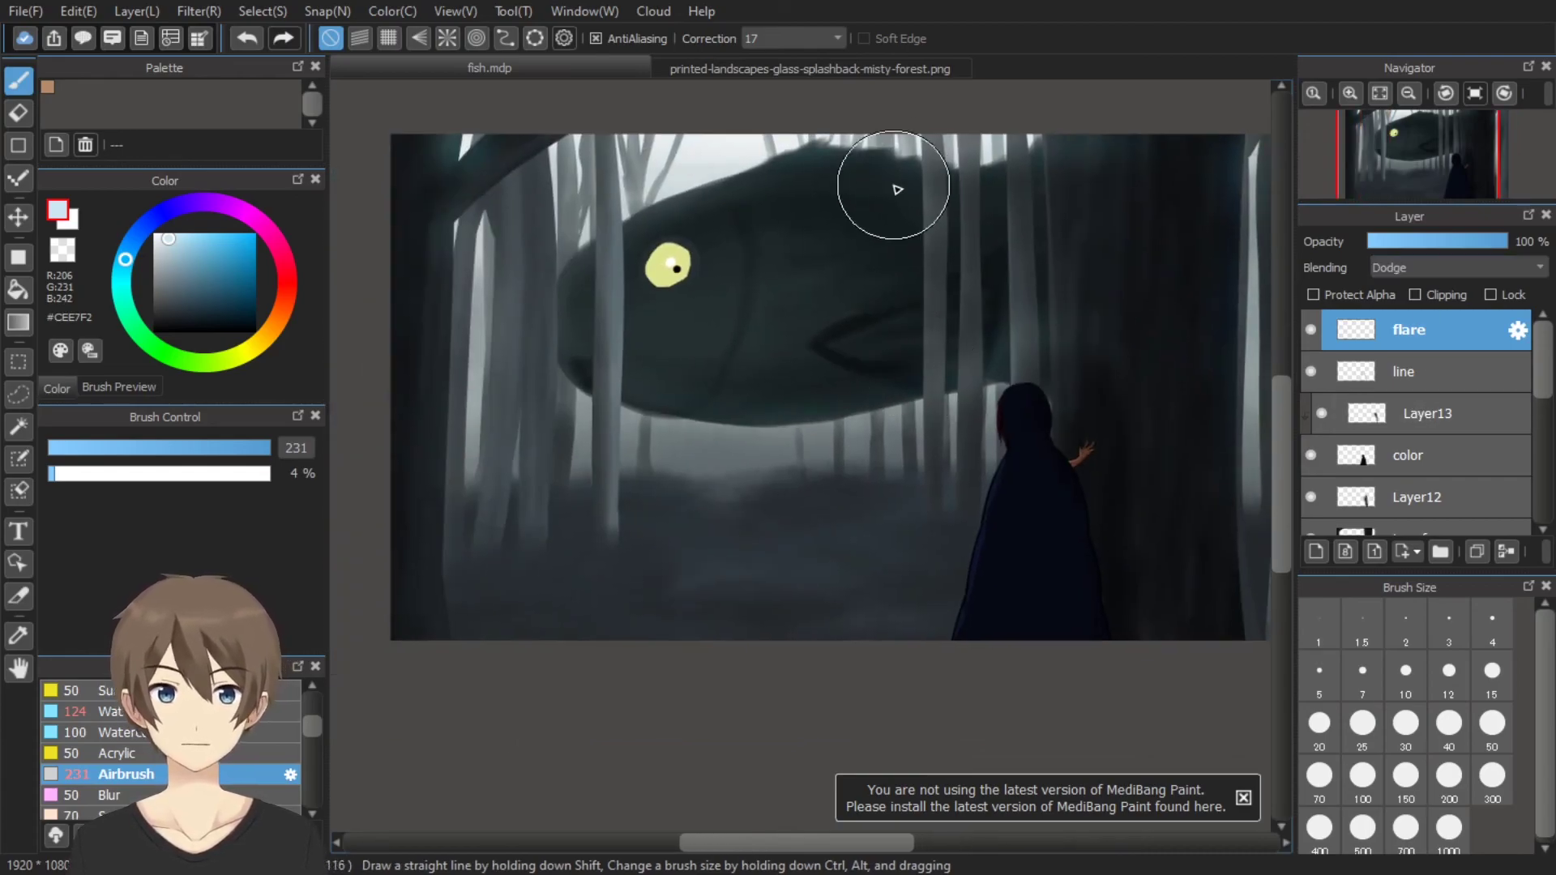
{"action": "scroll", "coordinate": [854, 445], "scroll_direction": "up", "scroll_amount": 1}
{"action": "scroll", "coordinate": [526, 490], "scroll_direction": "up", "scroll_amount": 1}
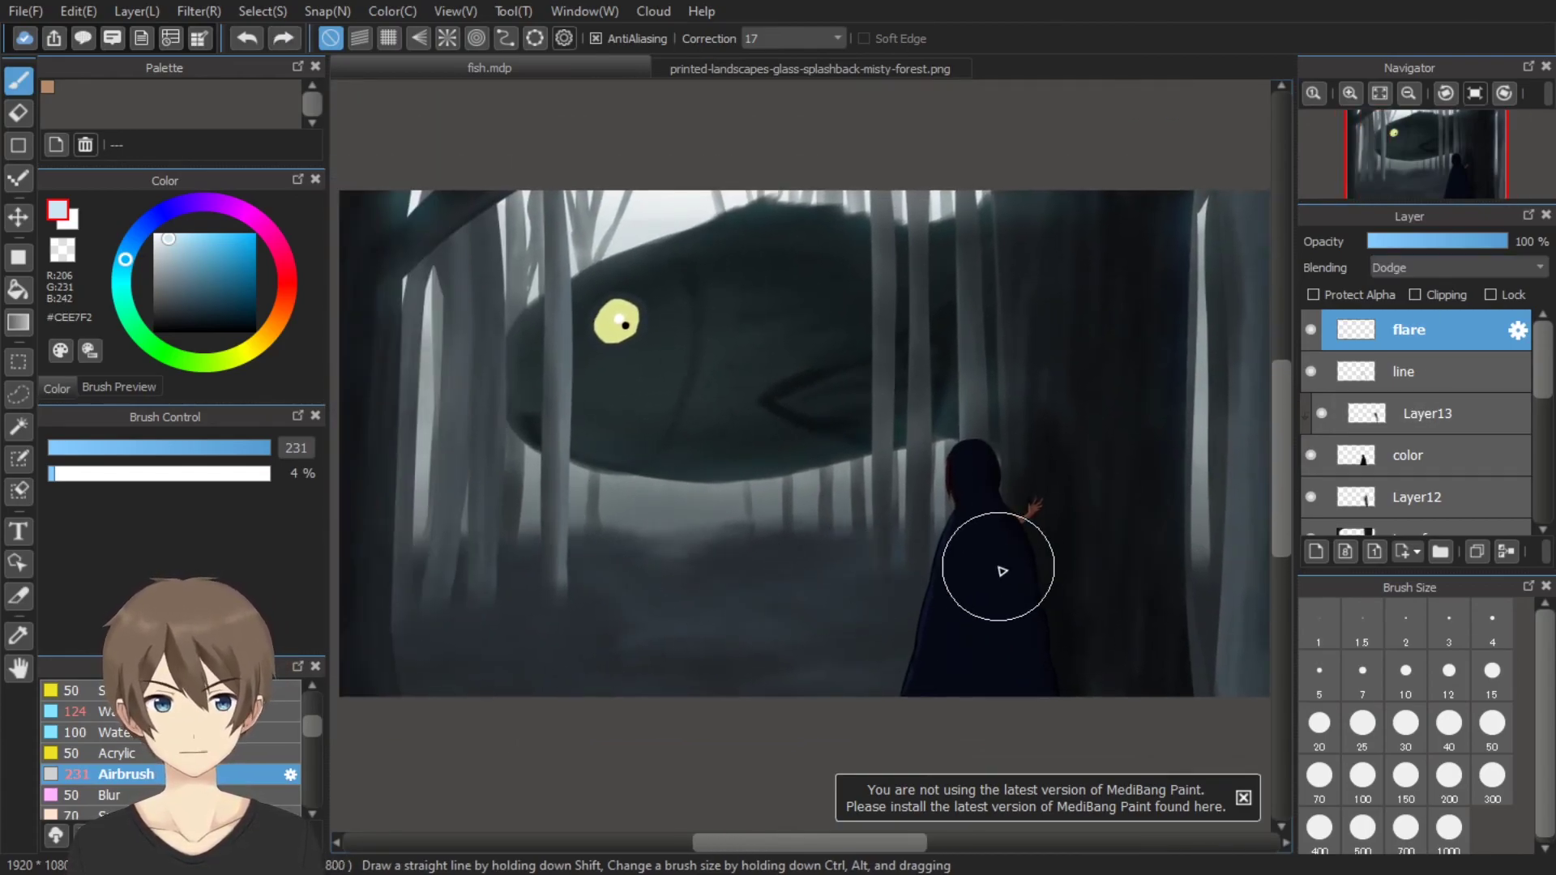
Add a vignet layer above line with very dark blue set to Multiply, then select flare
{"action": "left_click", "coordinate": [1461, 372]}
{"action": "key", "text": "ctrl+shift+n"}
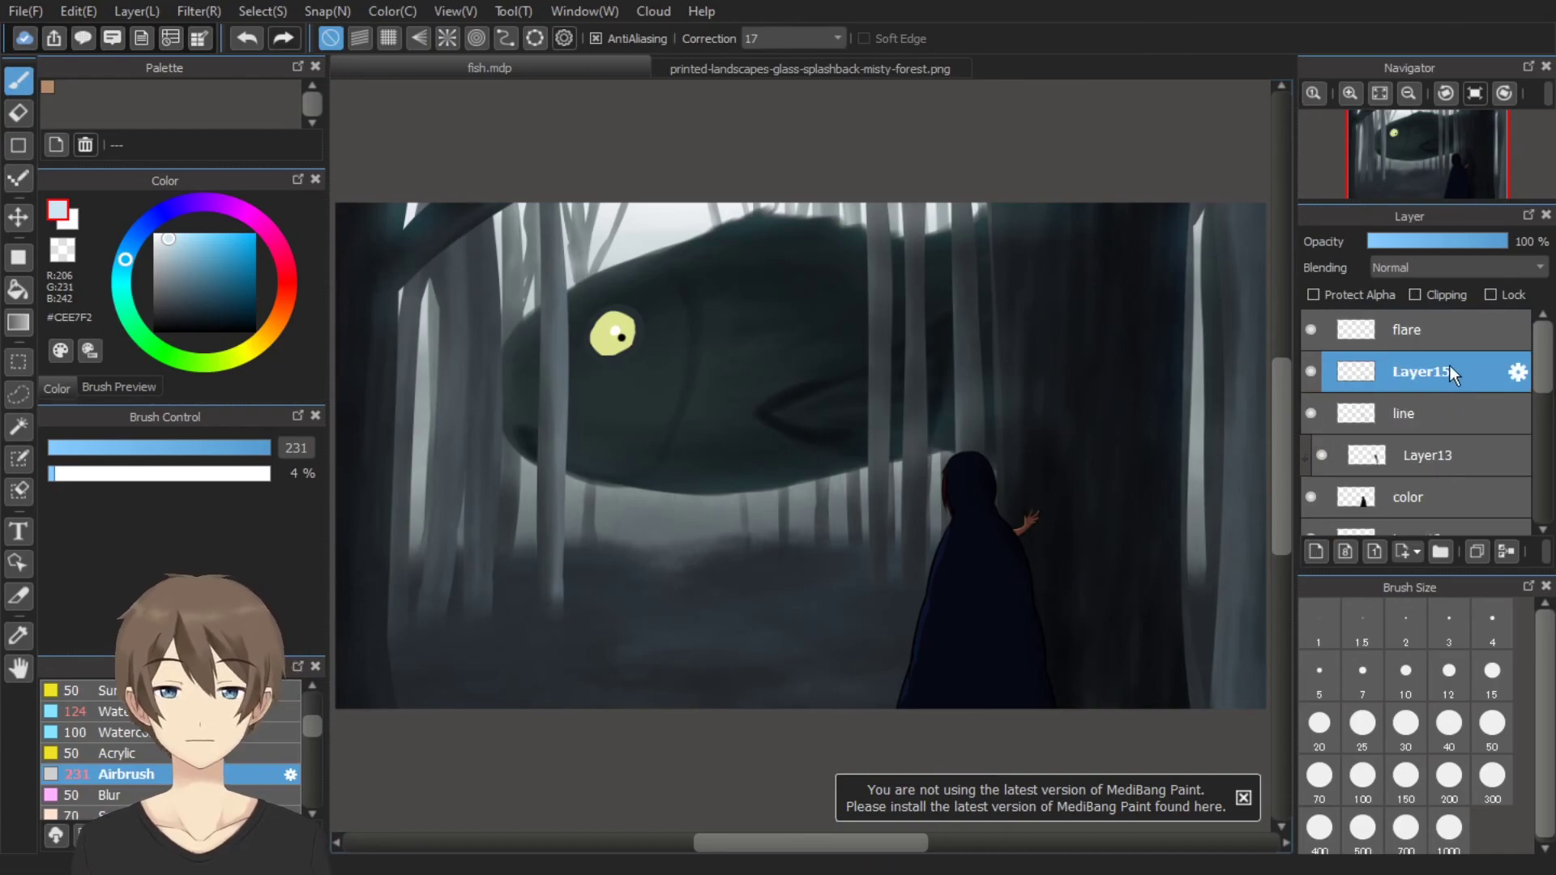
{"action": "scroll", "coordinate": [799, 452], "scroll_direction": "down", "scroll_amount": 1}
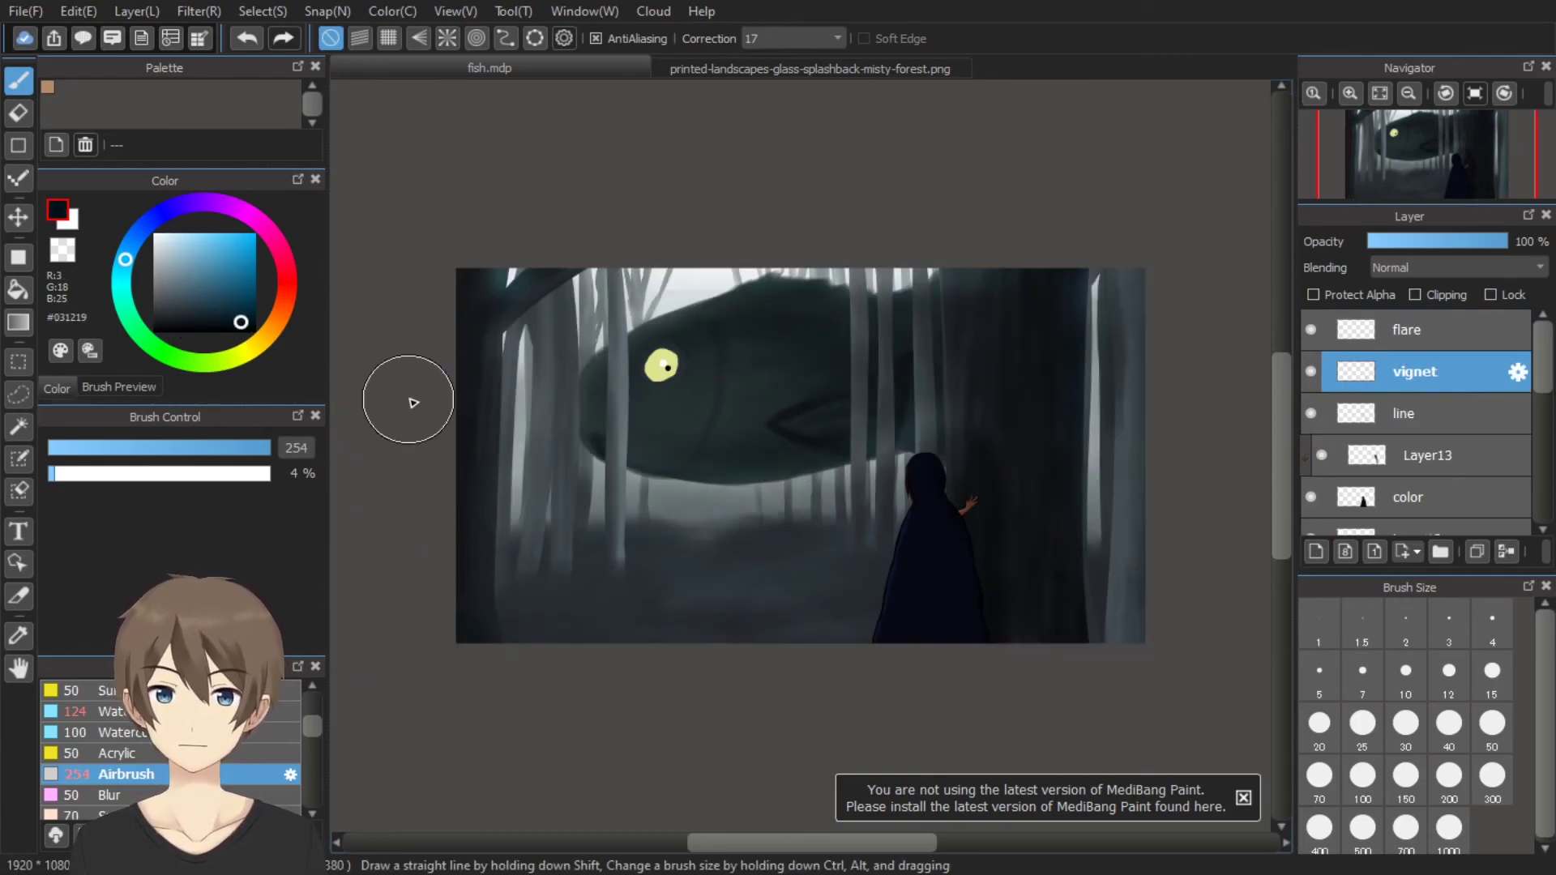
{"action": "left_click", "coordinate": [1105, 616], "text": "alt"}
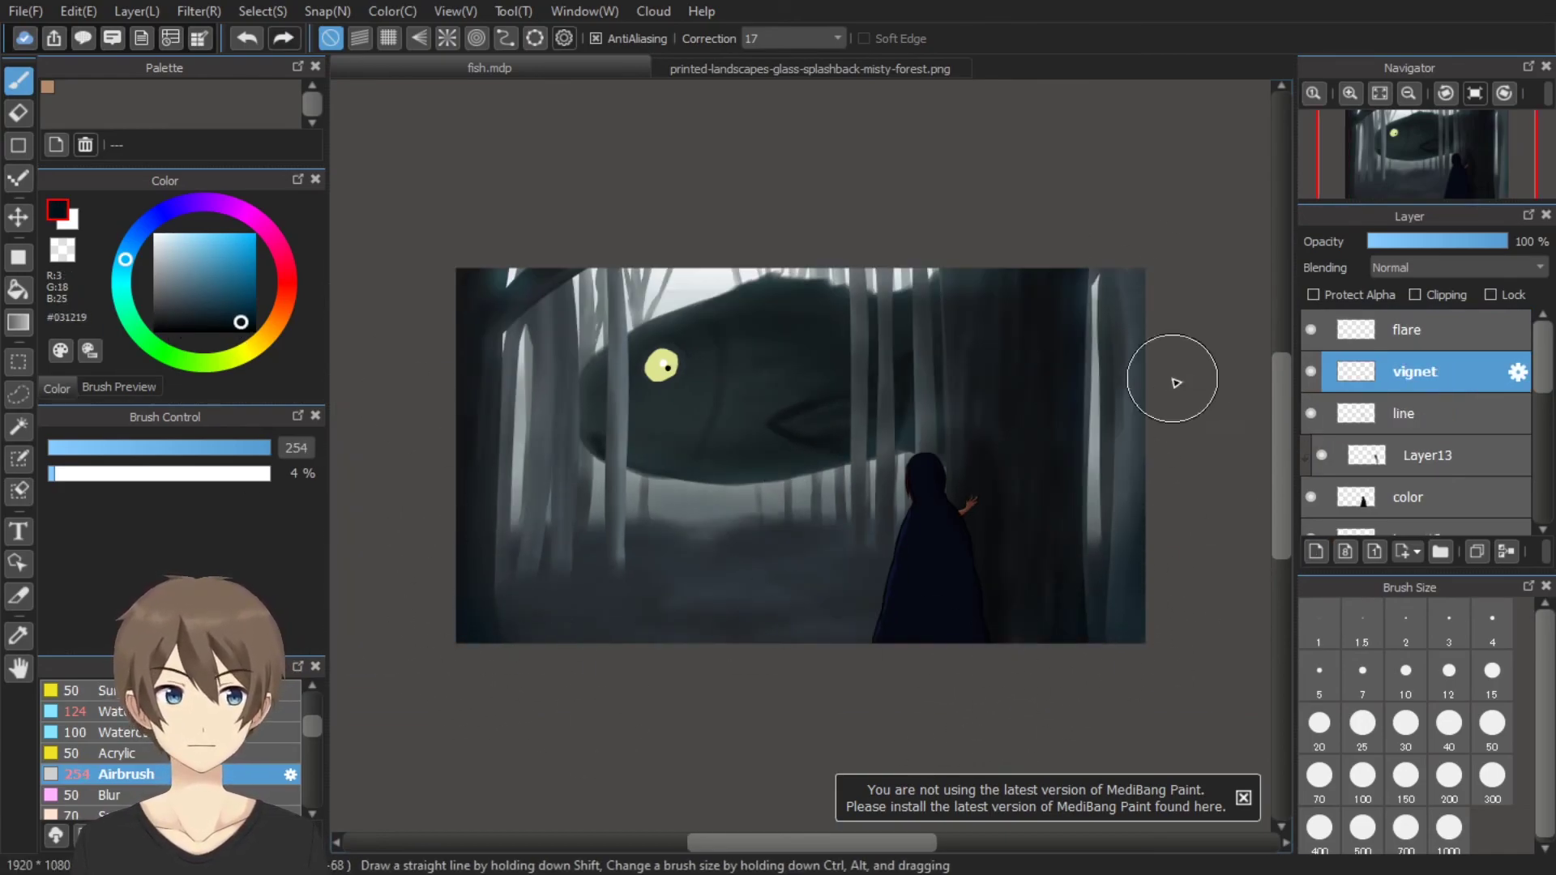
{"action": "left_click", "coordinate": [1457, 267]}
{"action": "left_click", "coordinate": [1431, 300]}
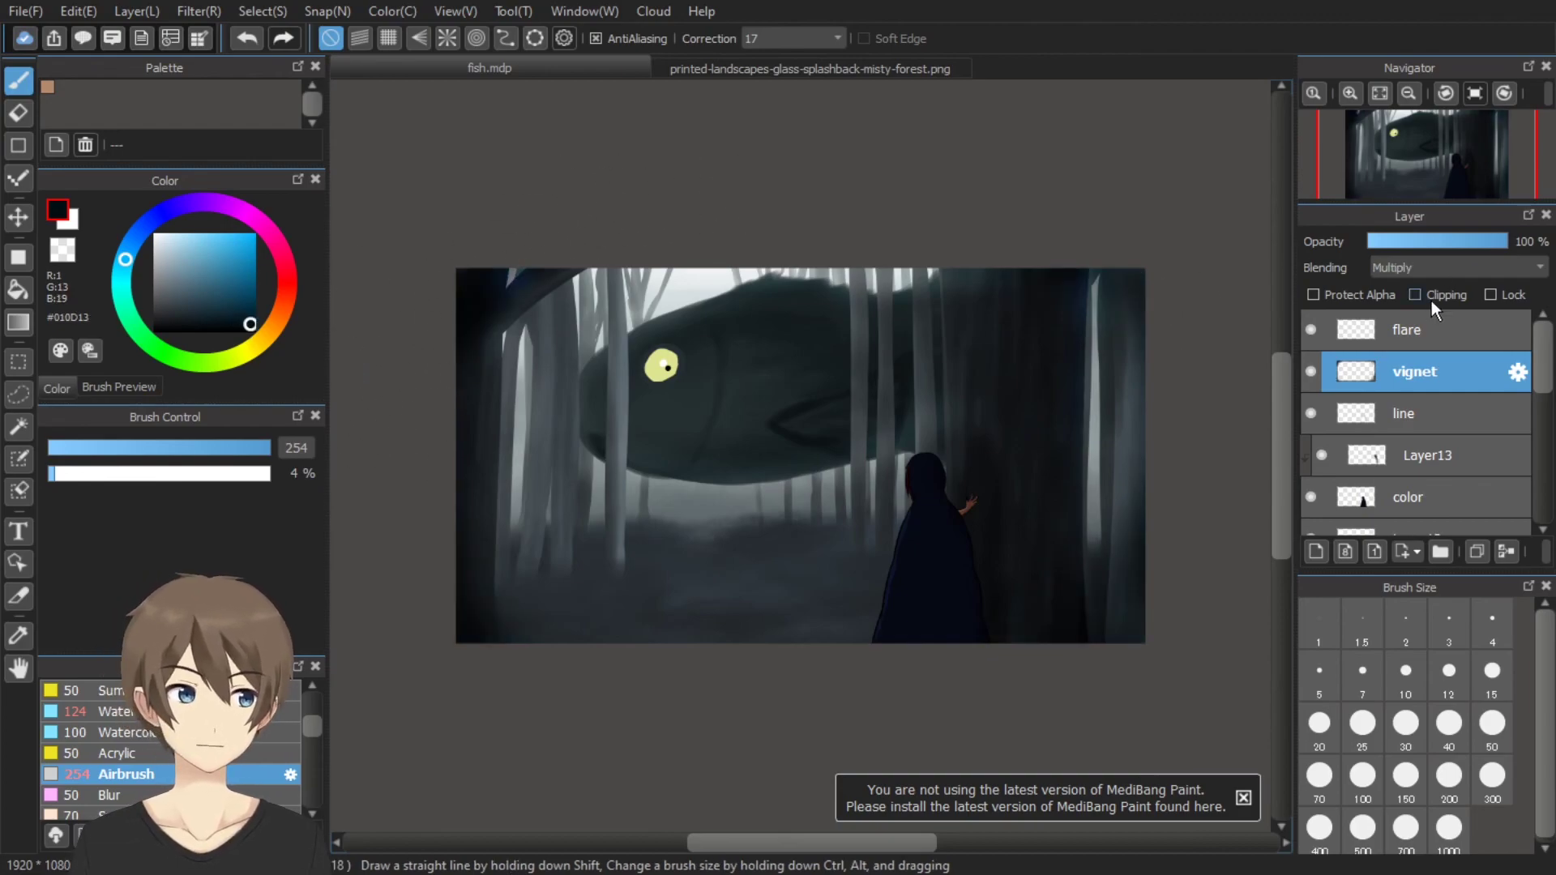
{"action": "scroll", "coordinate": [902, 513], "scroll_direction": "up", "scroll_amount": 1}
{"action": "left_click", "coordinate": [1419, 329]}
{"action": "left_click", "coordinate": [1477, 551]}
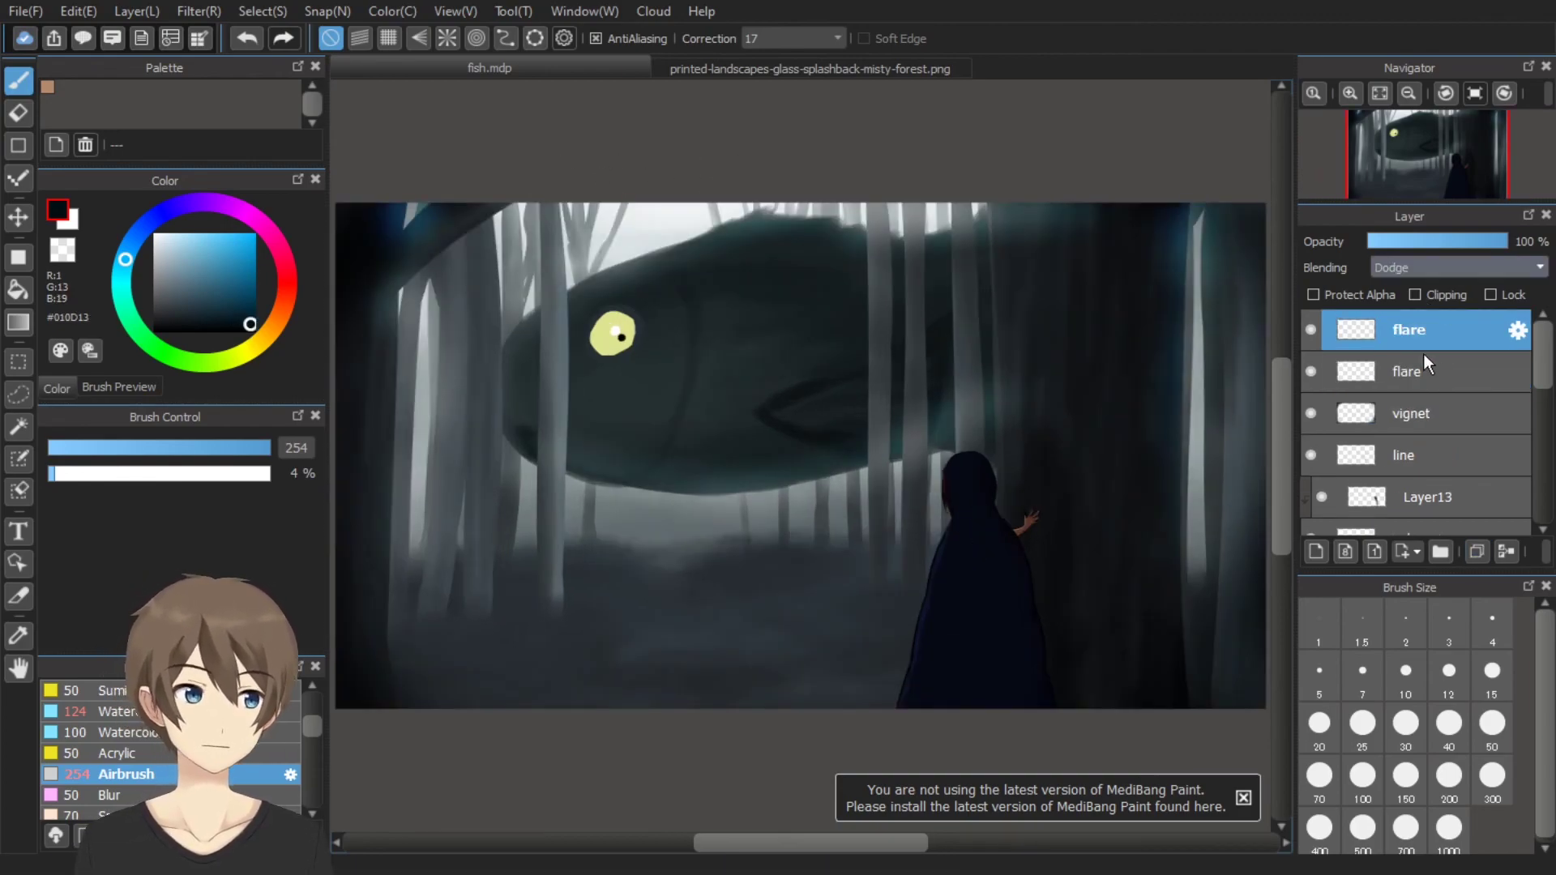